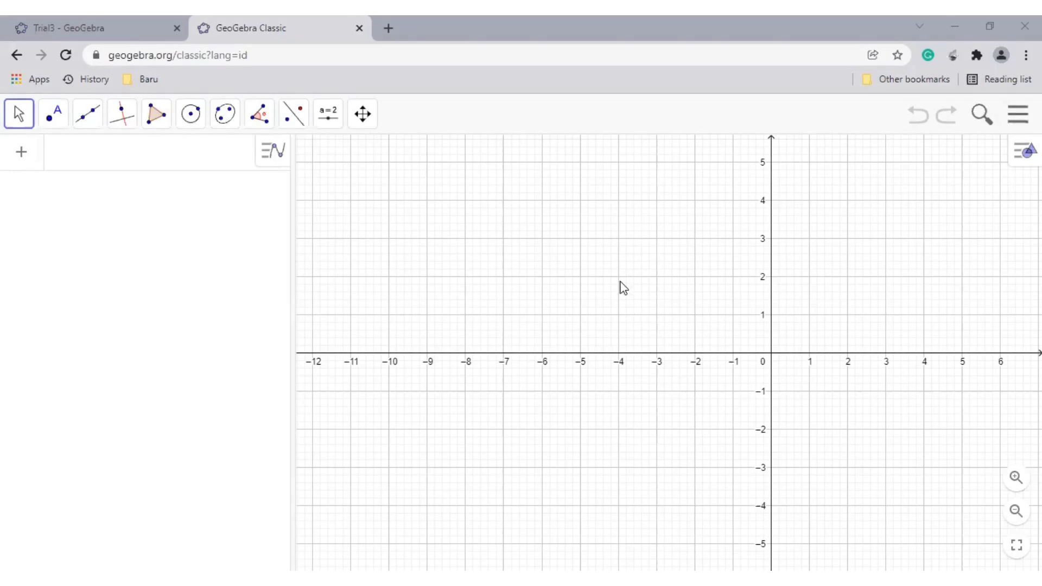
# - Narrow the algebra pane to give the graphics area more width
pyautogui.moveTo(619, 281); pyautogui.dragTo(513, 317)
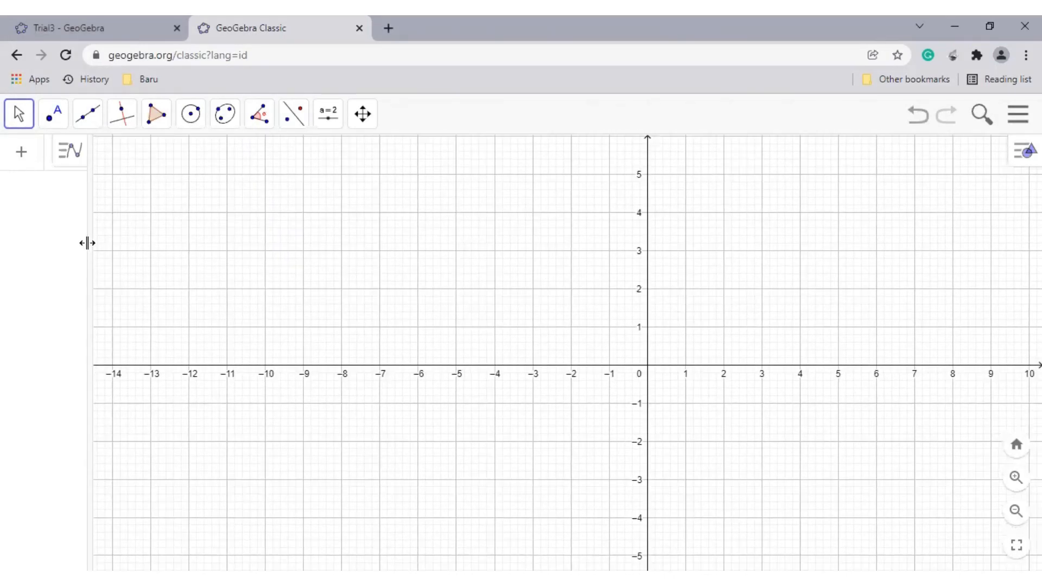
pyautogui.moveTo(87, 243); pyautogui.dragTo(232, 251)
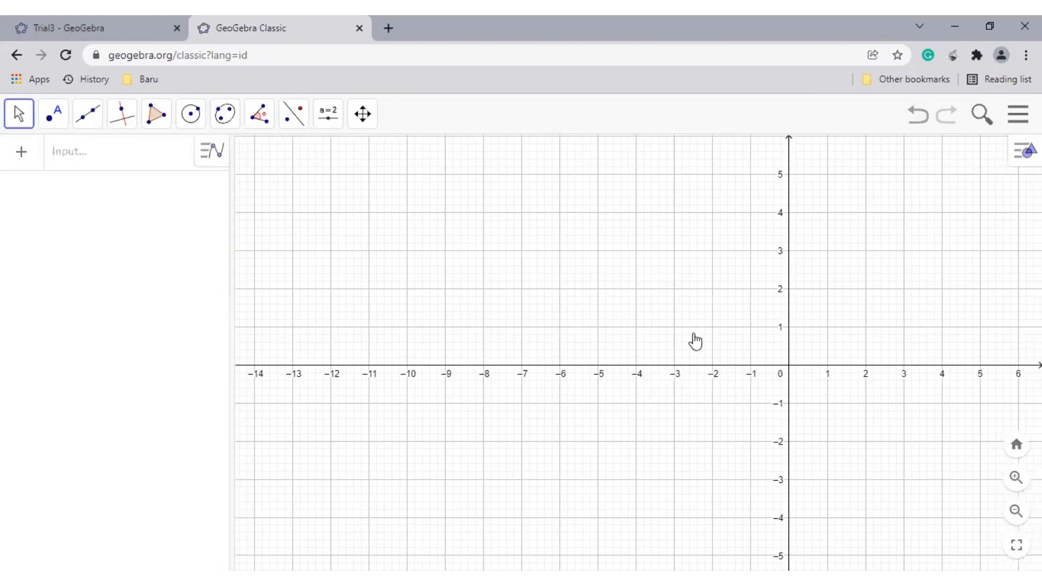
pyautogui.moveTo(695, 341); pyautogui.dragTo(407, 343)
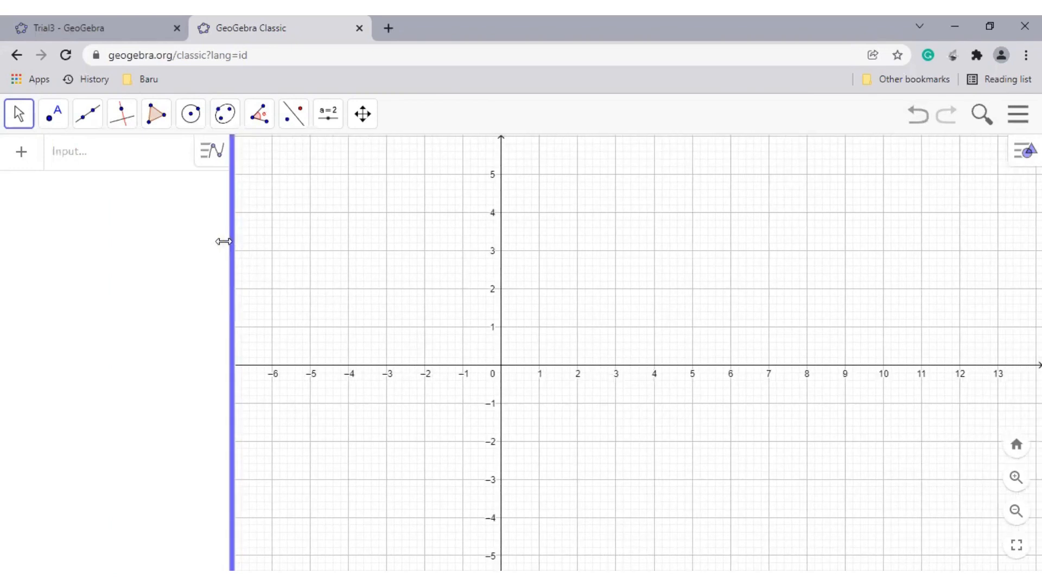
pyautogui.moveTo(223, 241)
pyautogui.mouseDown()
pyautogui.moveTo(206, 239)
pyautogui.moveTo(228, 248)
pyautogui.mouseUp()
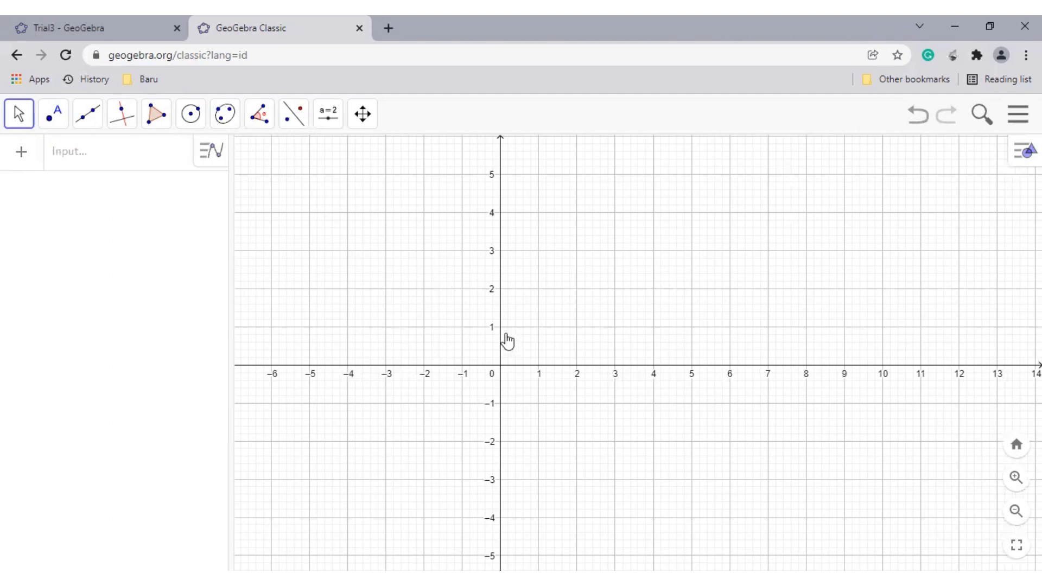
pyautogui.moveTo(507, 340); pyautogui.dragTo(589, 288)
pyautogui.moveTo(492, 277); pyautogui.dragTo(505, 328)
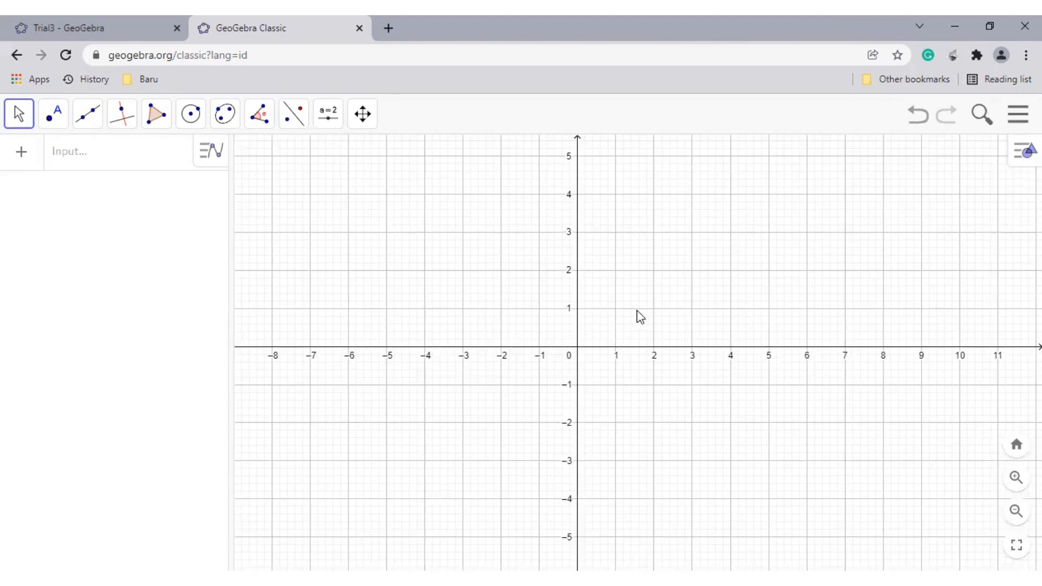
pyautogui.moveTo(640, 317); pyautogui.dragTo(685, 294)
pyautogui.moveTo(578, 369); pyautogui.dragTo(565, 355)
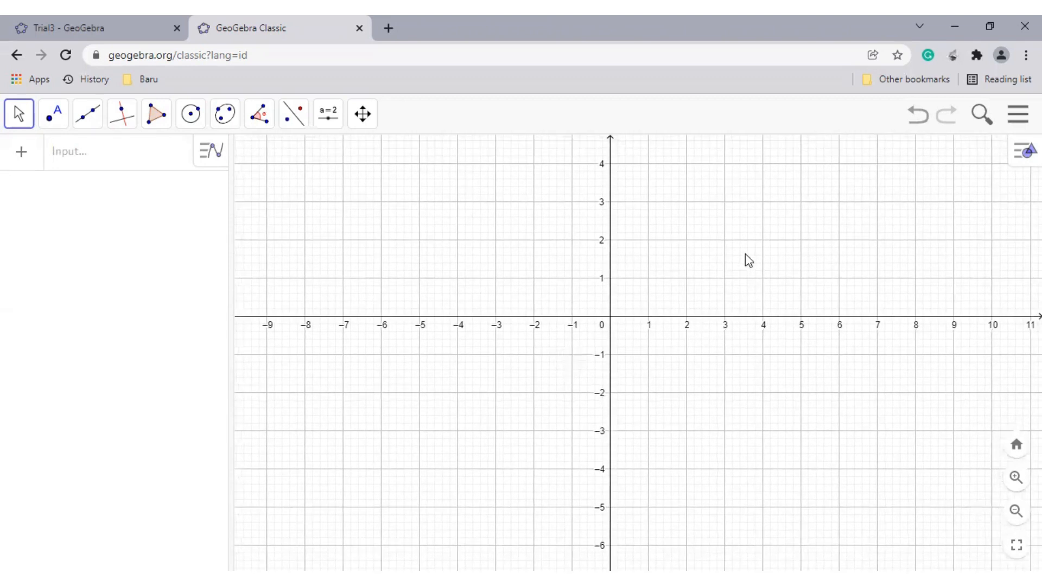
pyautogui.moveTo(698, 322); pyautogui.dragTo(692, 293)
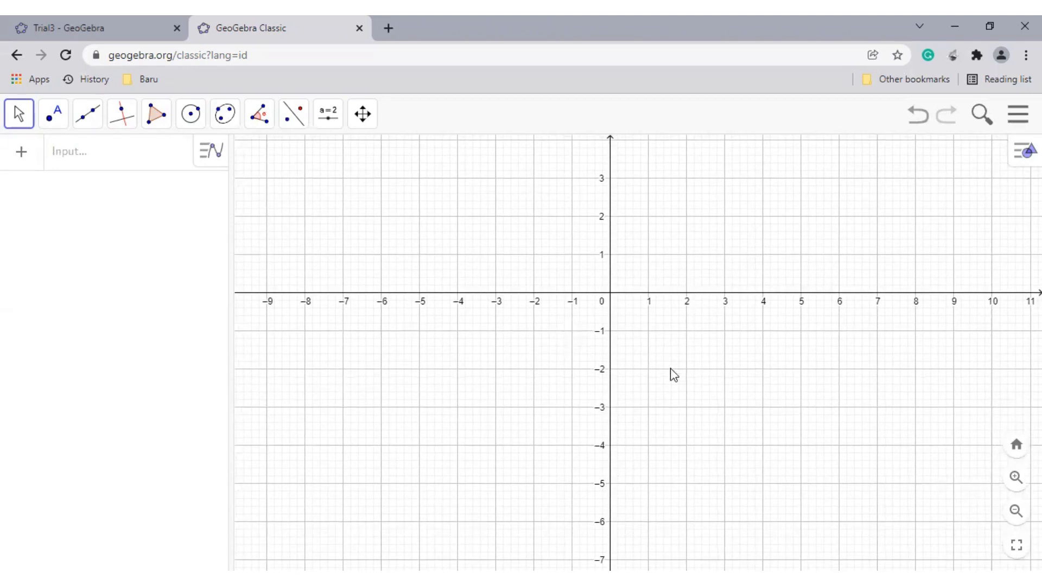
pyautogui.moveTo(480, 280); pyautogui.dragTo(505, 281)
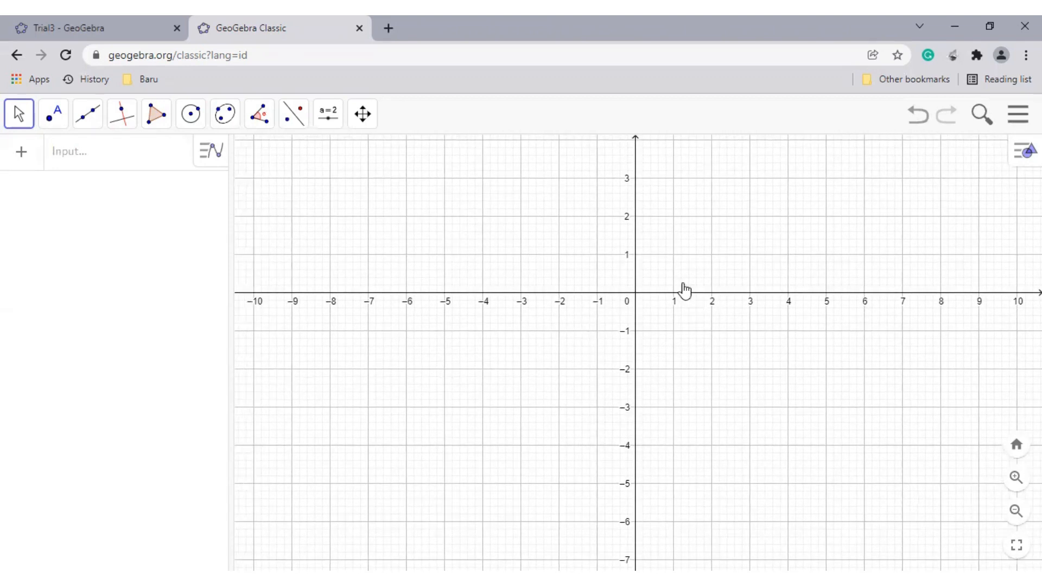
pyautogui.moveTo(676, 284); pyautogui.dragTo(653, 283)
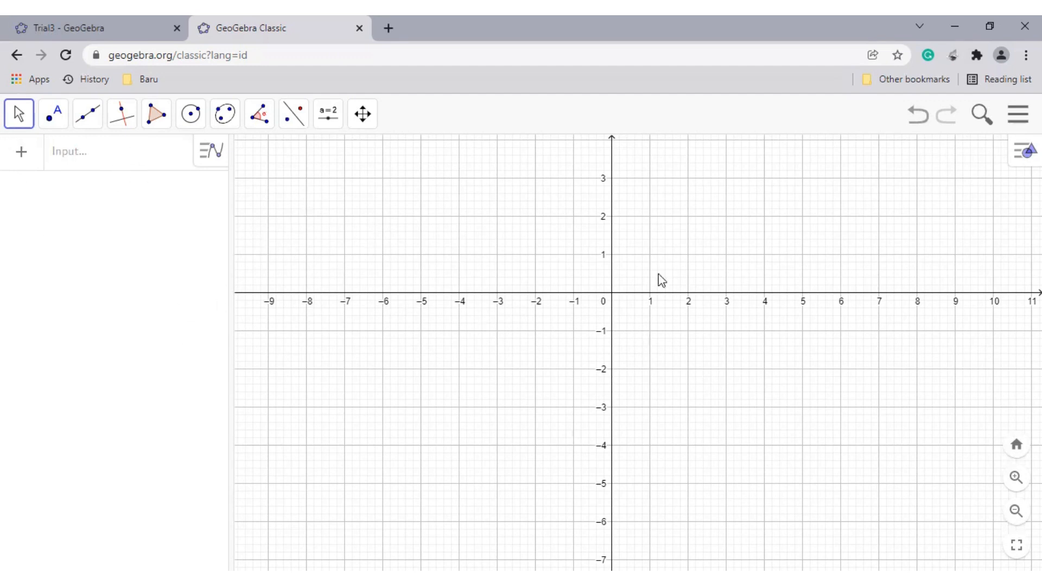
pyautogui.moveTo(659, 278); pyautogui.dragTo(662, 334)
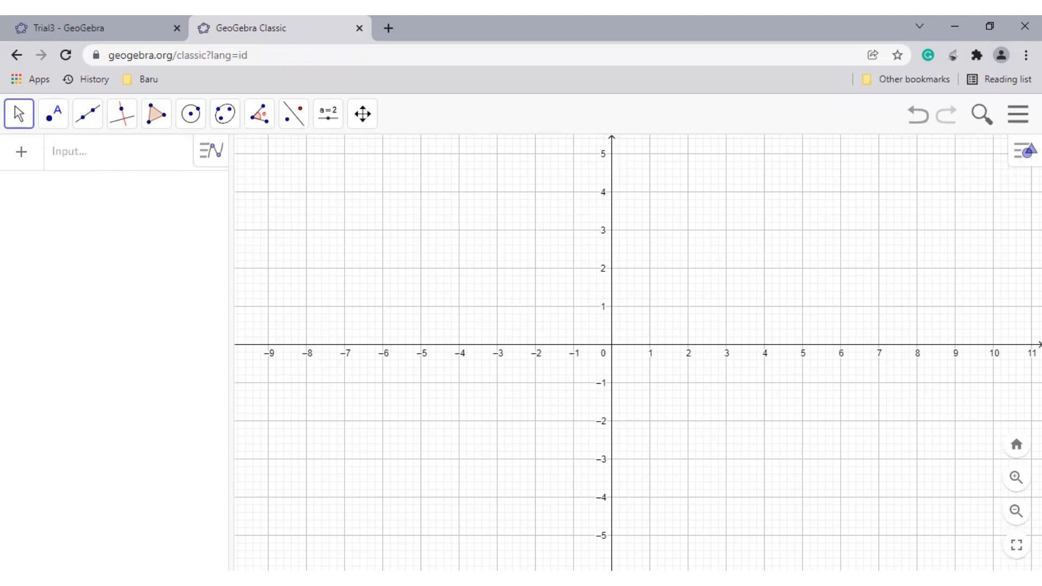
# - Hide the coordinate axes and the grid in the graphics view
pyautogui.click(1013, 163)
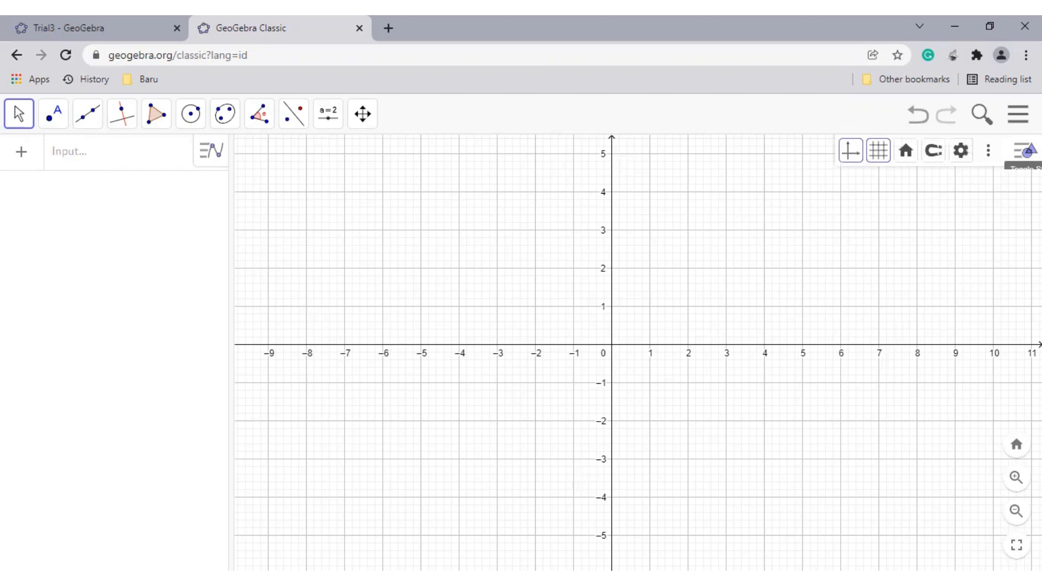
pyautogui.click(850, 156)
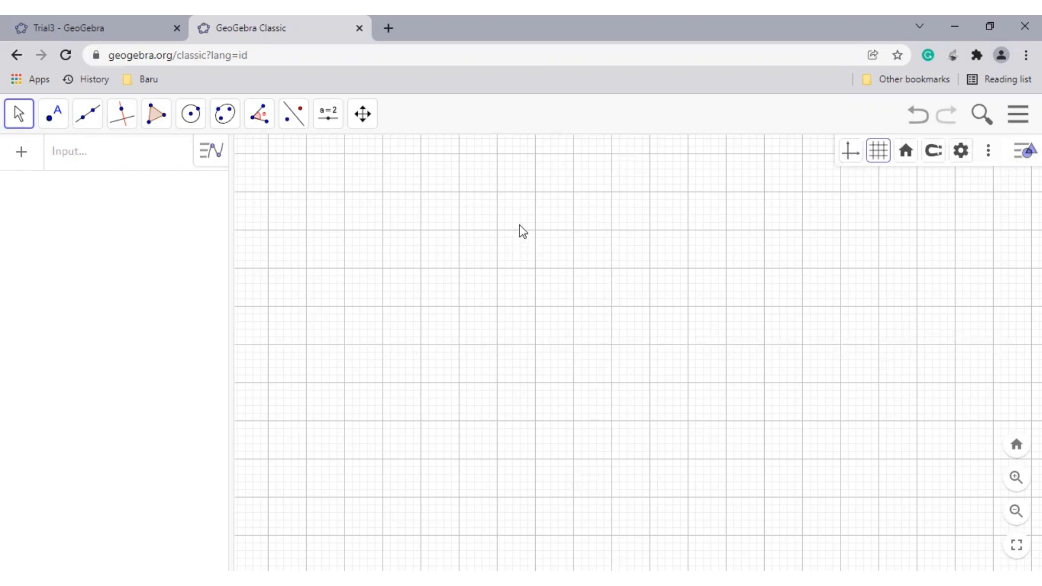
pyautogui.moveTo(613, 275); pyautogui.dragTo(602, 307)
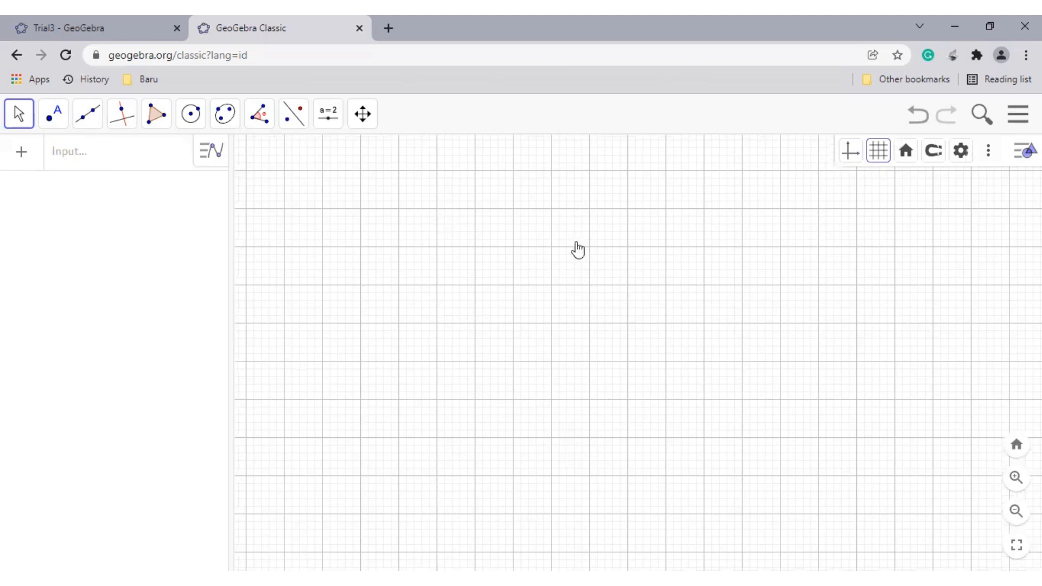
pyautogui.moveTo(576, 244); pyautogui.dragTo(452, 223)
pyautogui.moveTo(566, 252); pyautogui.dragTo(477, 211)
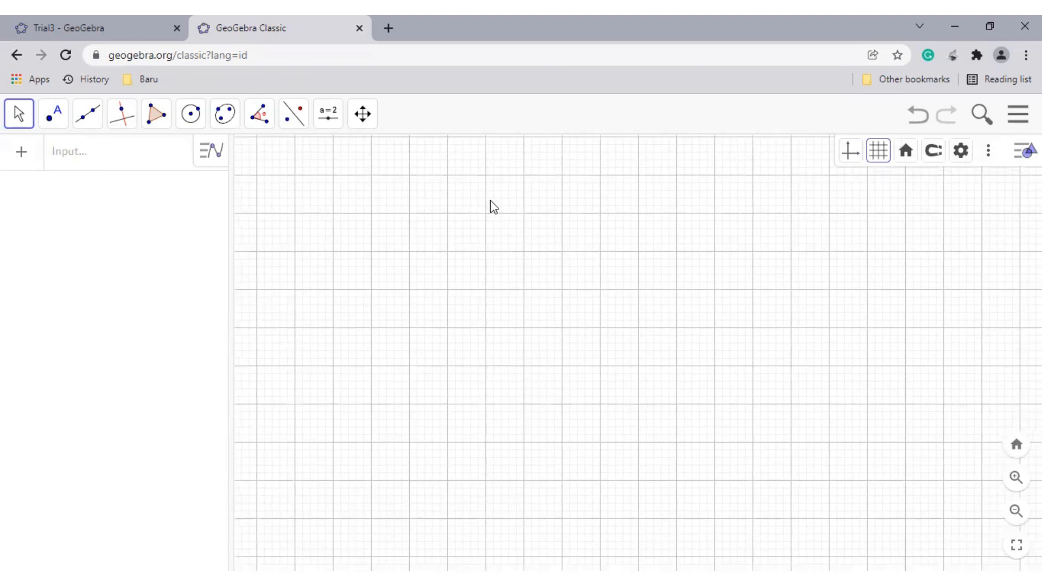
pyautogui.click(878, 153)
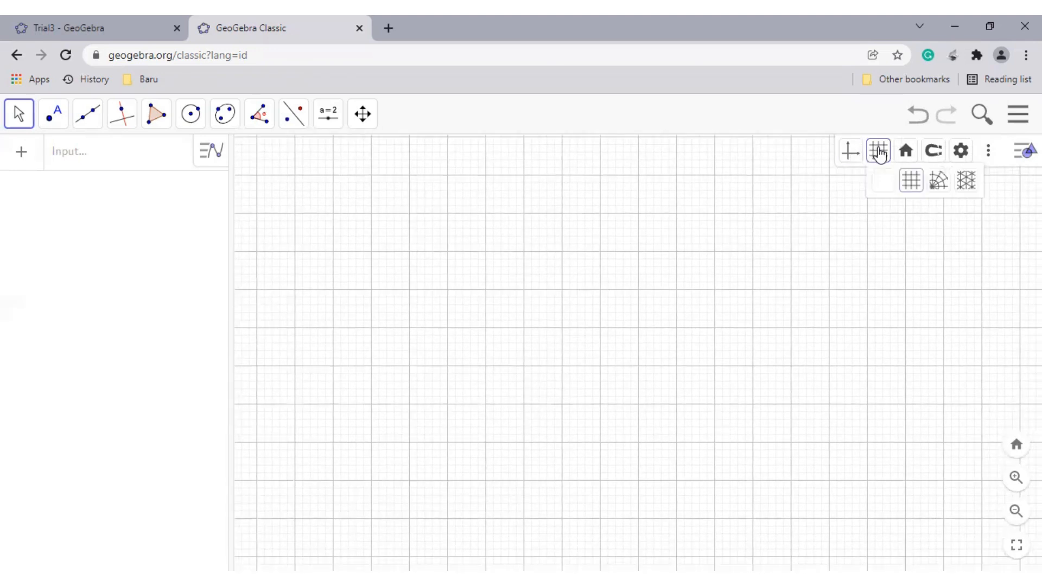
pyautogui.click(884, 188)
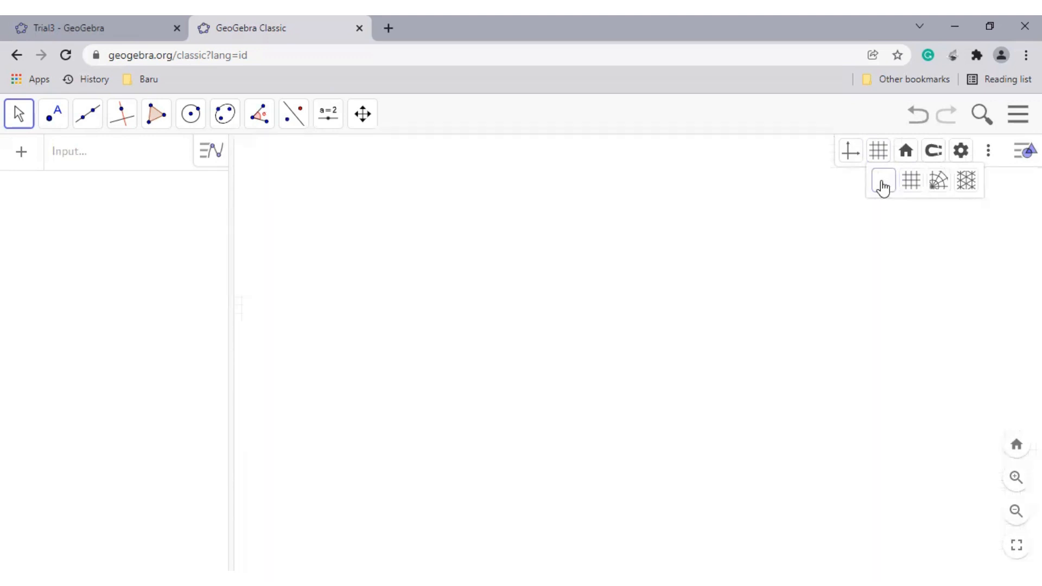
pyautogui.click(931, 261)
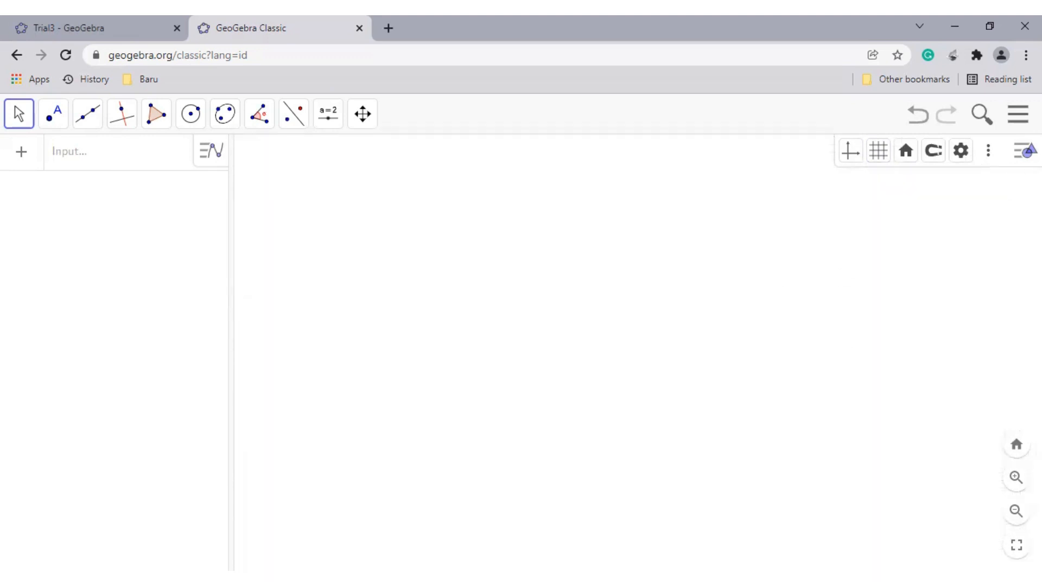
pyautogui.click(1024, 152)
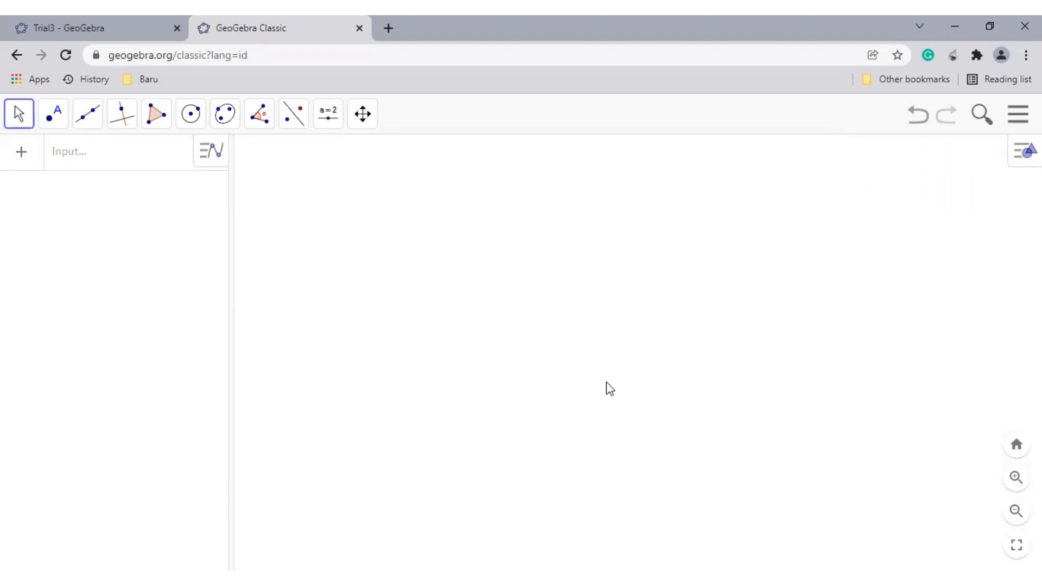
# - Define list a as Sequence(i, i, 1, 10, 1), using the Sequence form with expression, variable, start, end and increment
pyautogui.click(86, 163)
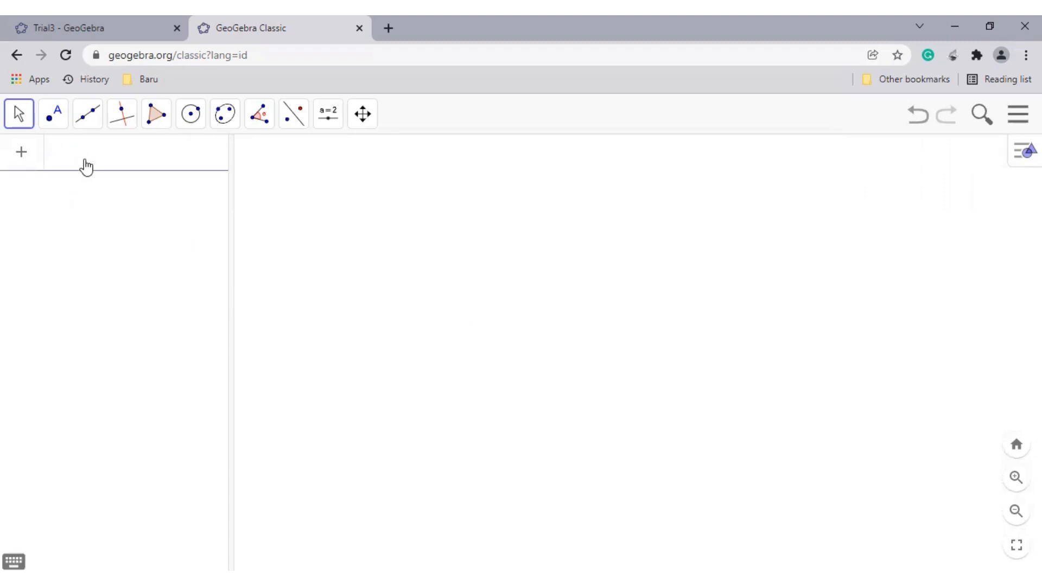
pyautogui.write('a = sequ')
pyautogui.press('Down')
pyautogui.press('Down')
pyautogui.press('Down')
pyautogui.press('Down')
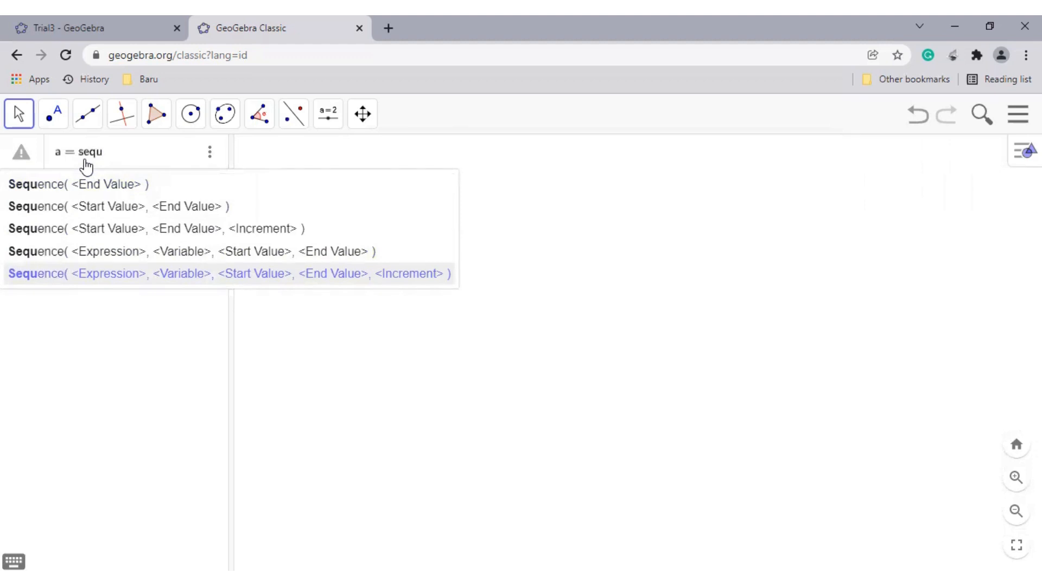
pyautogui.press('Return')
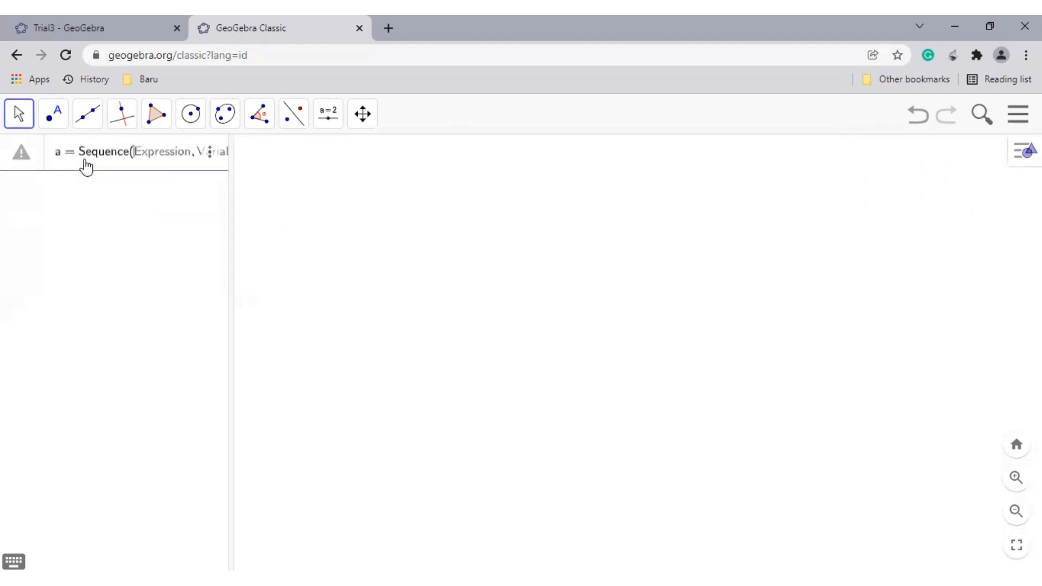
pyautogui.write('i,')
pyautogui.press('Tab')
pyautogui.write('i')
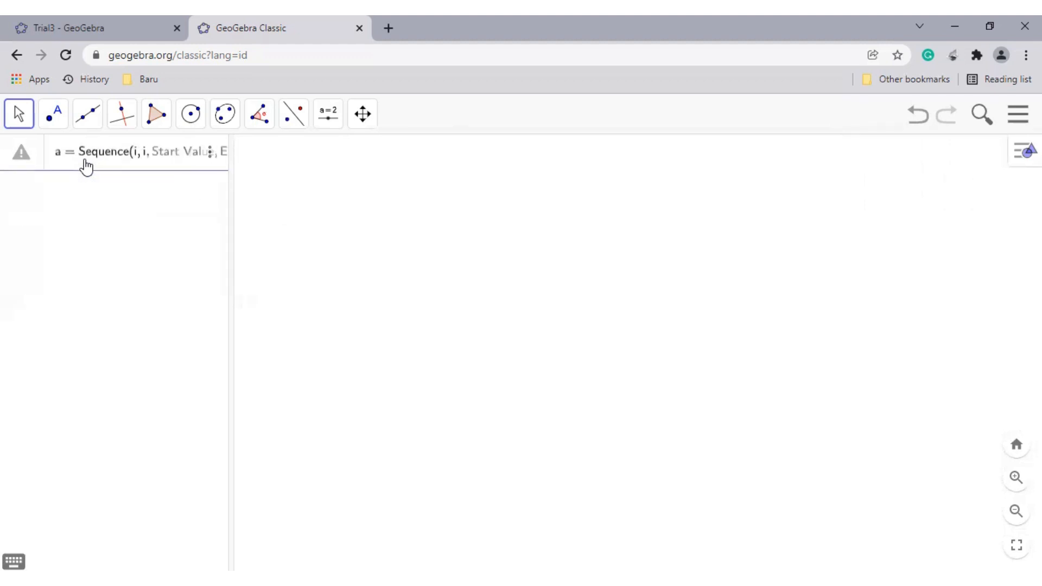
pyautogui.press('Tab')
pyautogui.write('1')
pyautogui.press('Tab')
pyautogui.write('10')
pyautogui.press('Tab')
pyautogui.write('1')
pyautogui.press('Return')
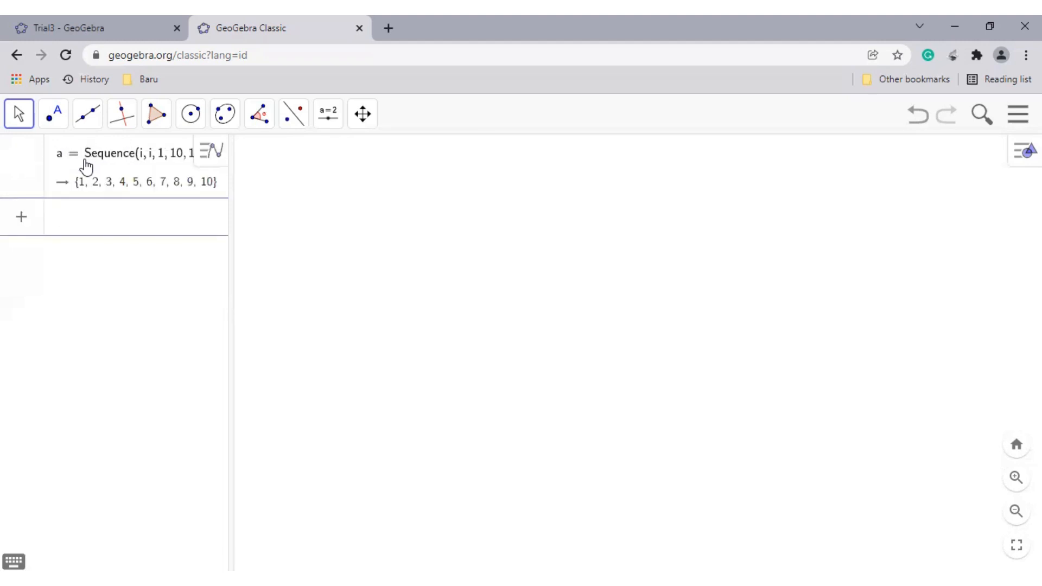
# - Define list b as Sequence(i, i, 1, 10, 1) below list a
pyautogui.write('b = sequ')
pyautogui.press('Down')
pyautogui.press('Down')
pyautogui.press('Down')
pyautogui.press('Down')
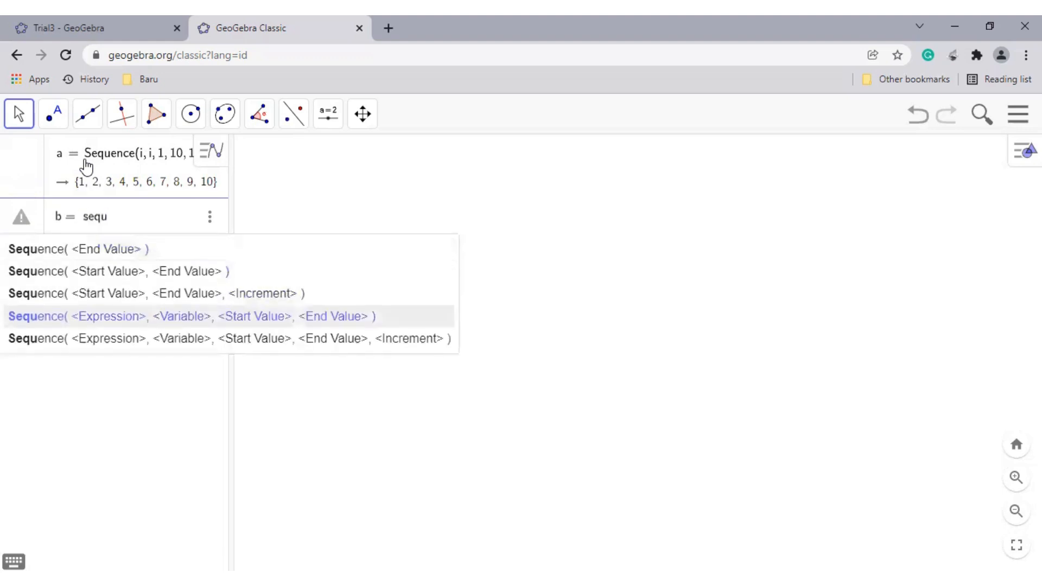
pyautogui.press('Return')
pyautogui.write('i, ')
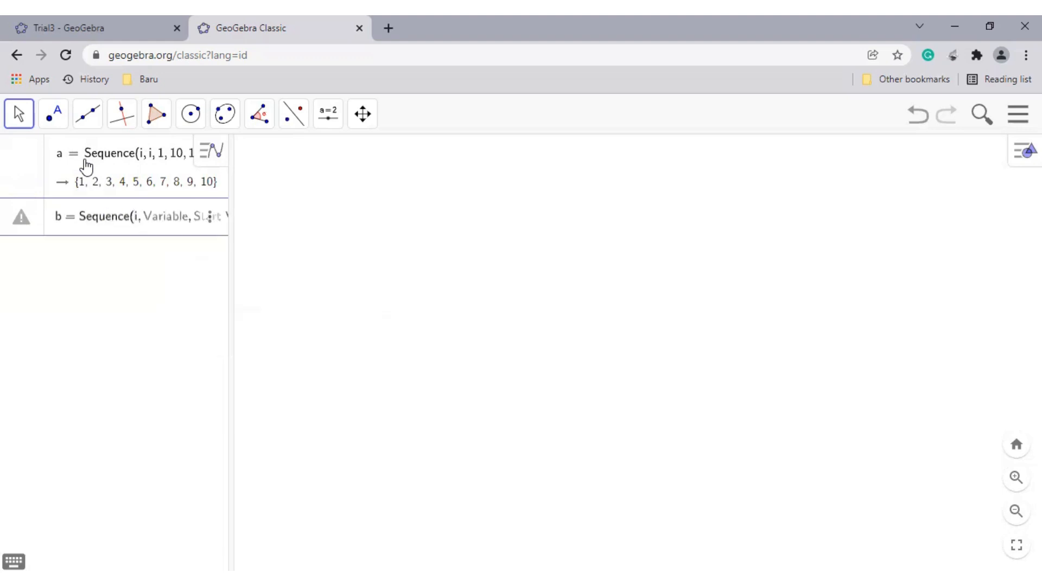
pyautogui.write('i')
pyautogui.press('Tab')
pyautogui.write('1')
pyautogui.press('Tab')
pyautogui.write('10,')
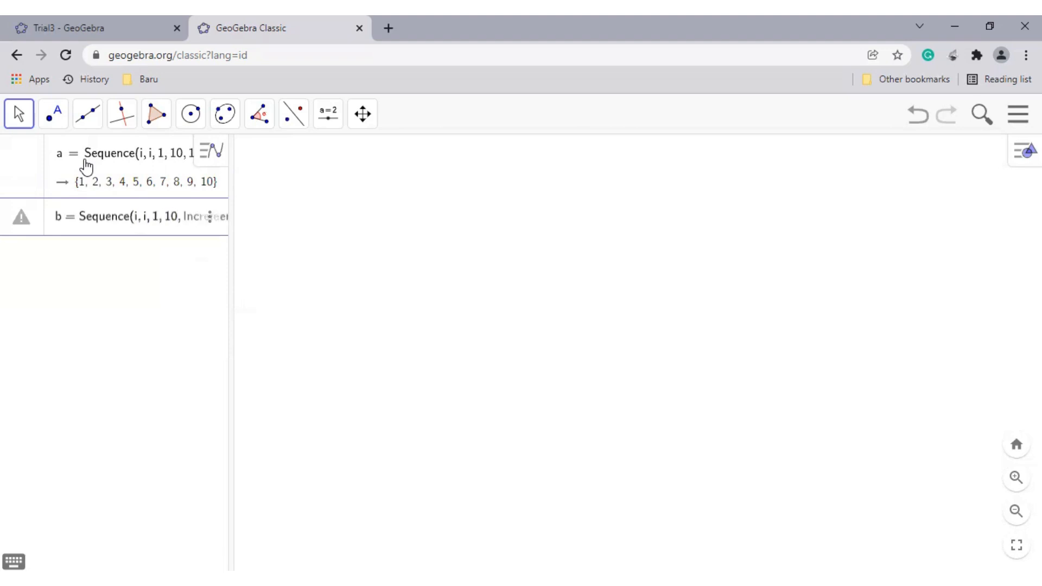
pyautogui.press('Tab')
pyautogui.write('1')
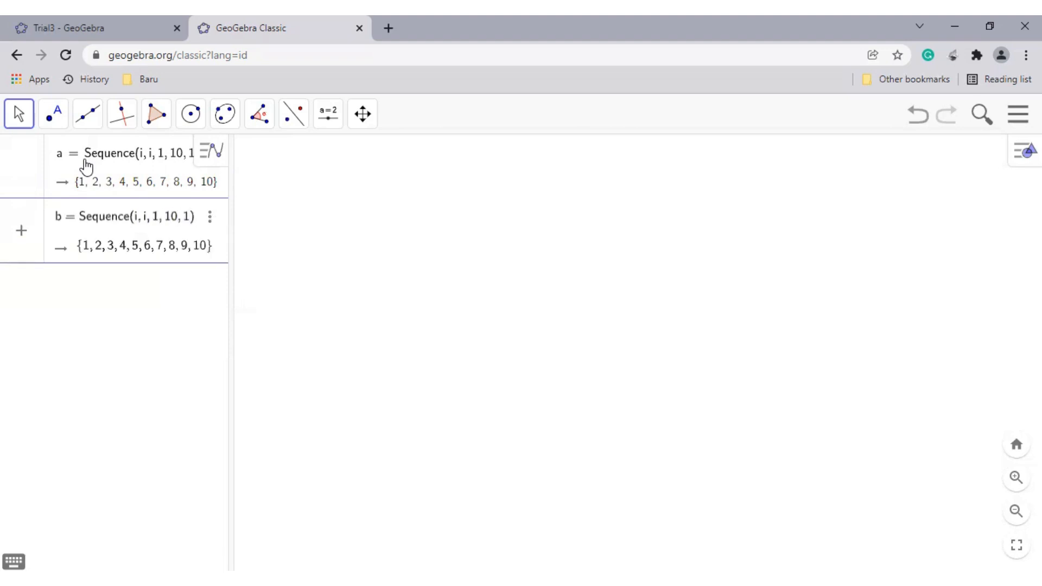
pyautogui.press('Return')
# - Define list c as Sequence(i, i, 1, 10, 1) below list b
pyautogui.write('c = s')
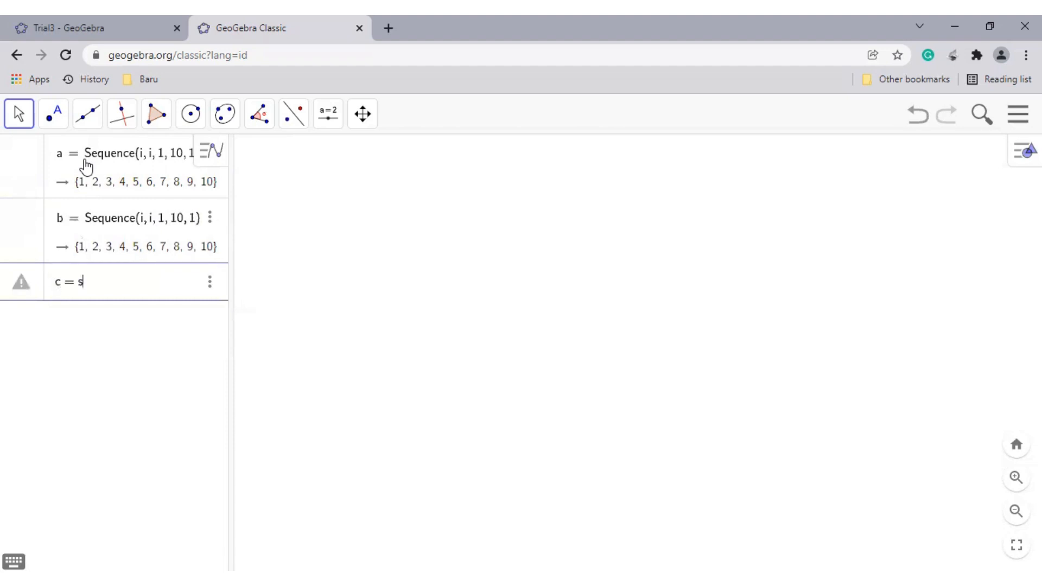
pyautogui.write('equen')
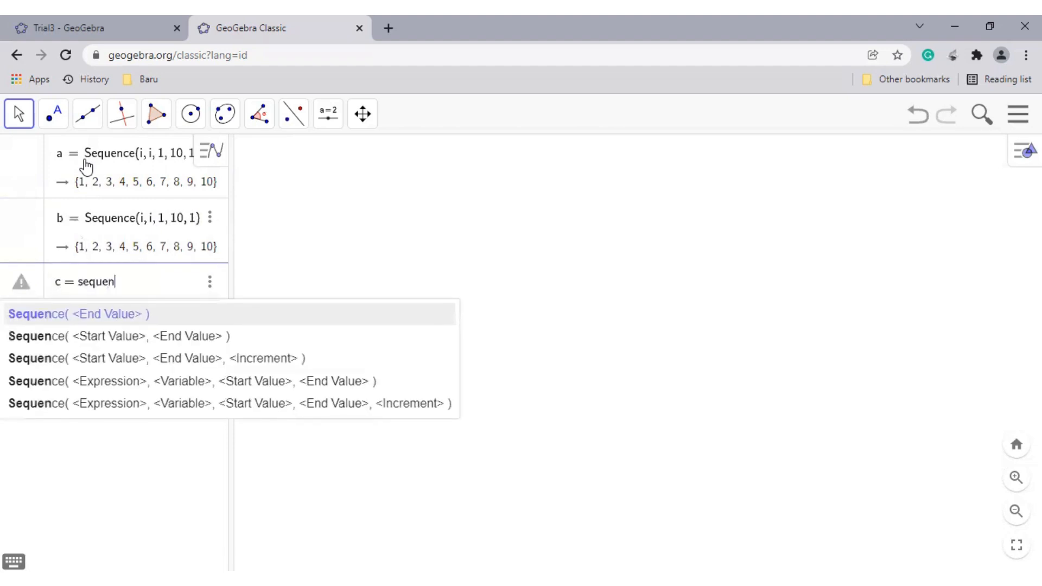
pyautogui.press('Down')
pyautogui.press('Down')
pyautogui.press('Down')
pyautogui.press('Down')
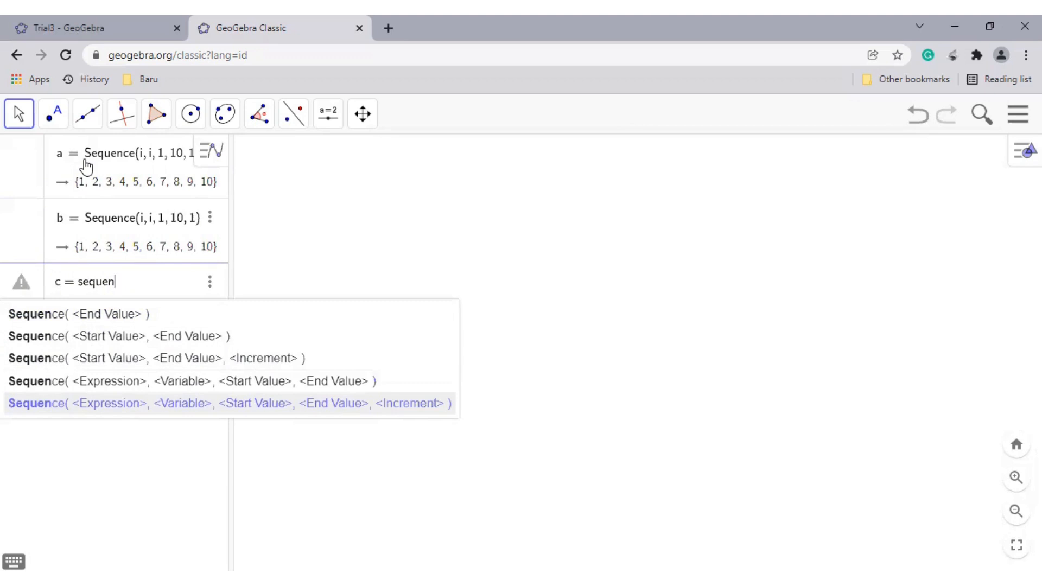
pyautogui.press('Return')
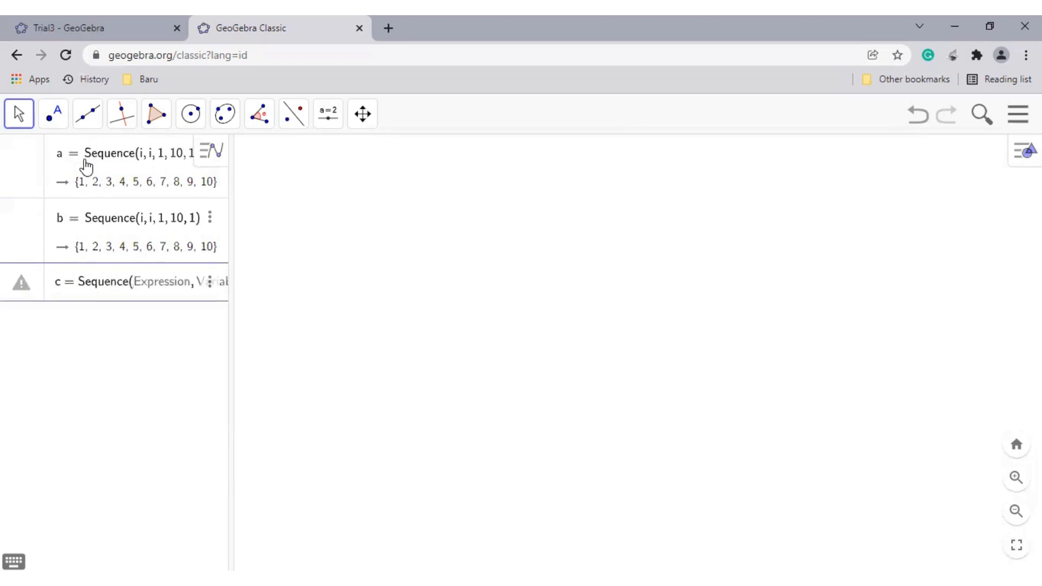
pyautogui.write('i,')
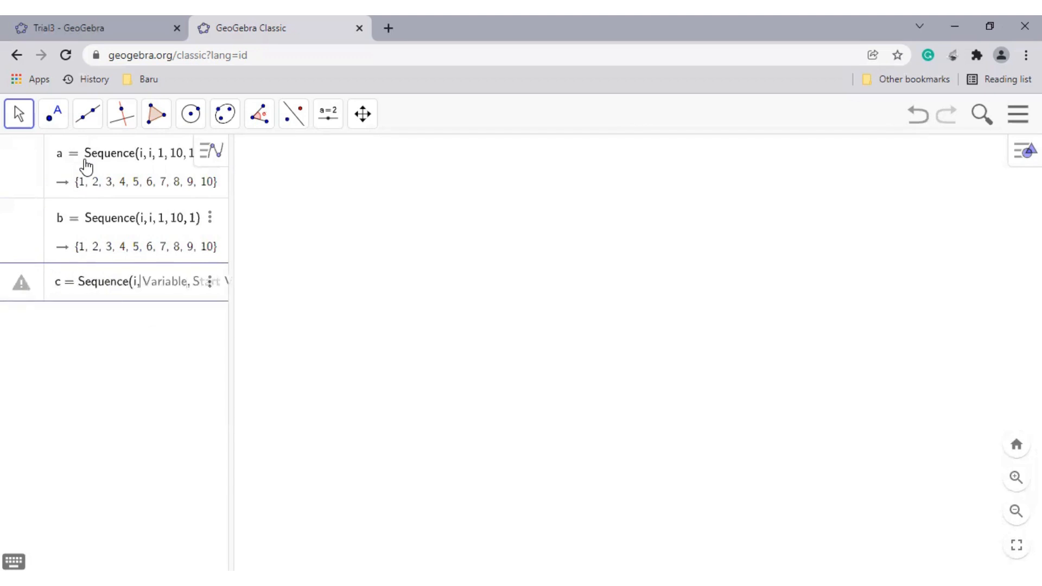
pyautogui.write(' i, 1, ')
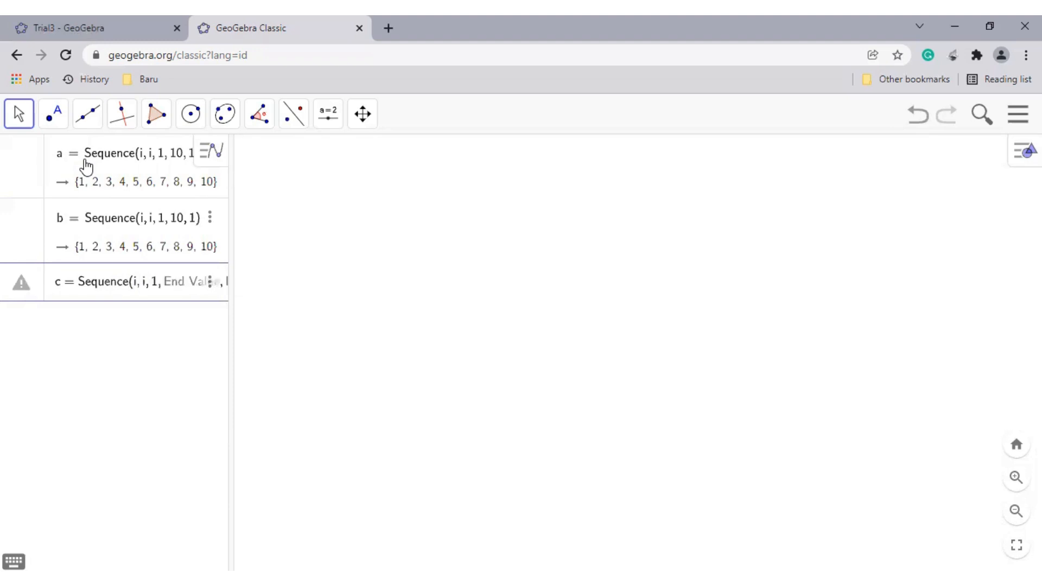
pyautogui.write('10, ')
pyautogui.write('1')
pyautogui.press('Return')
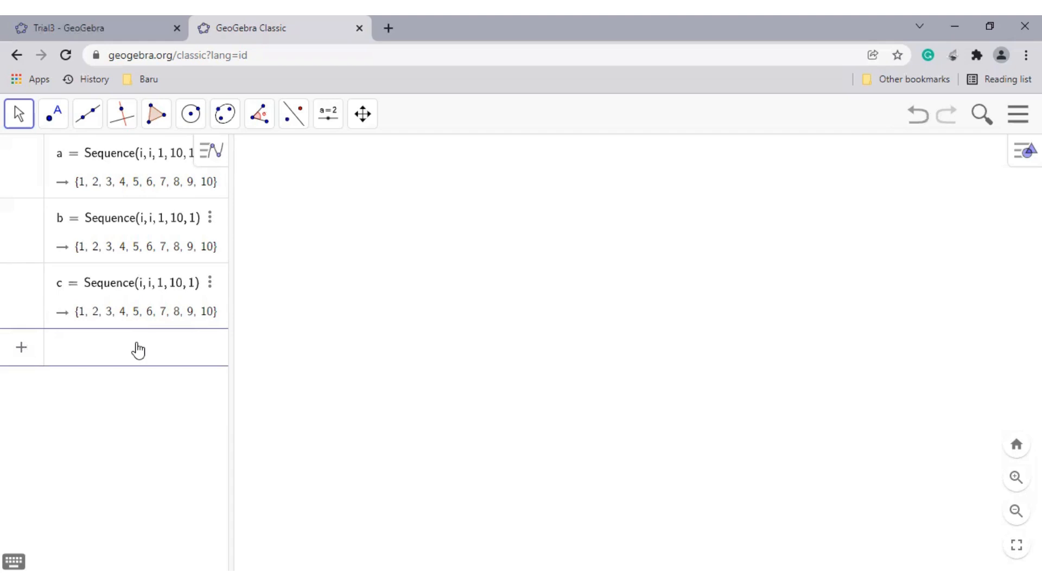
# - Define d as RandomElement(a) below list c
pyautogui.write('d = randomele')
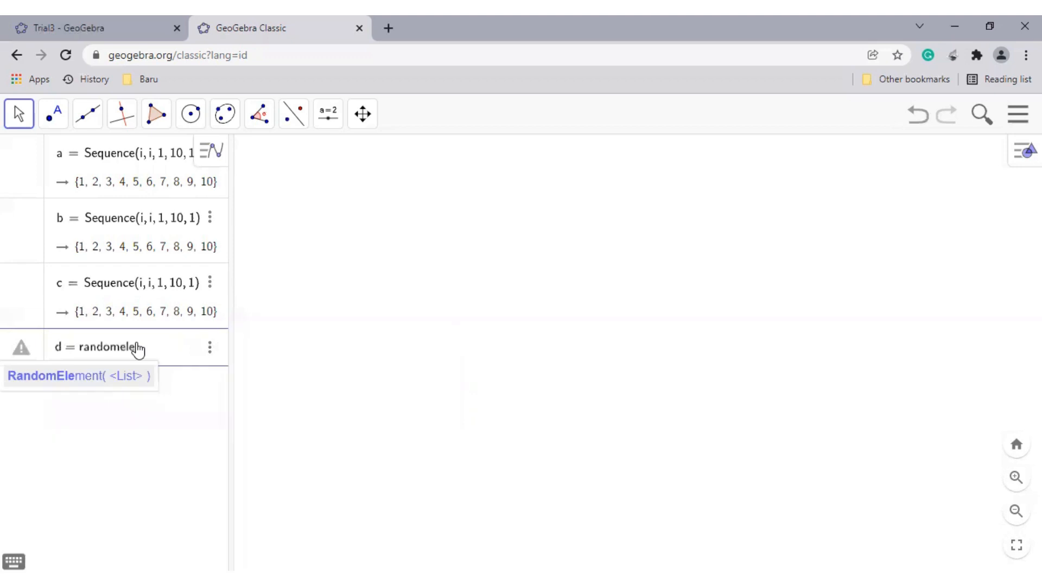
pyautogui.click(117, 382)
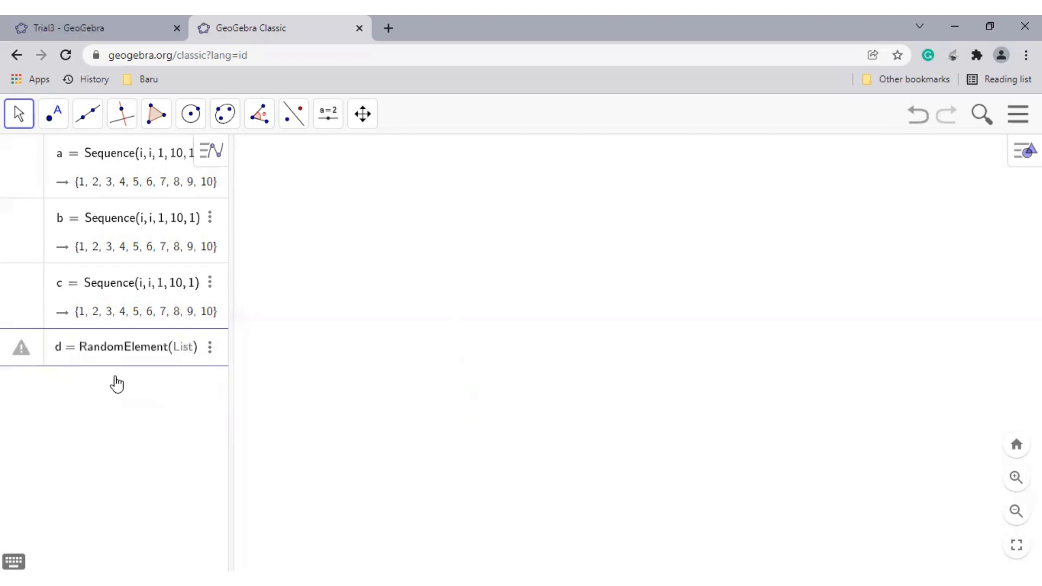
pyautogui.write('a')
pyautogui.press('Return')
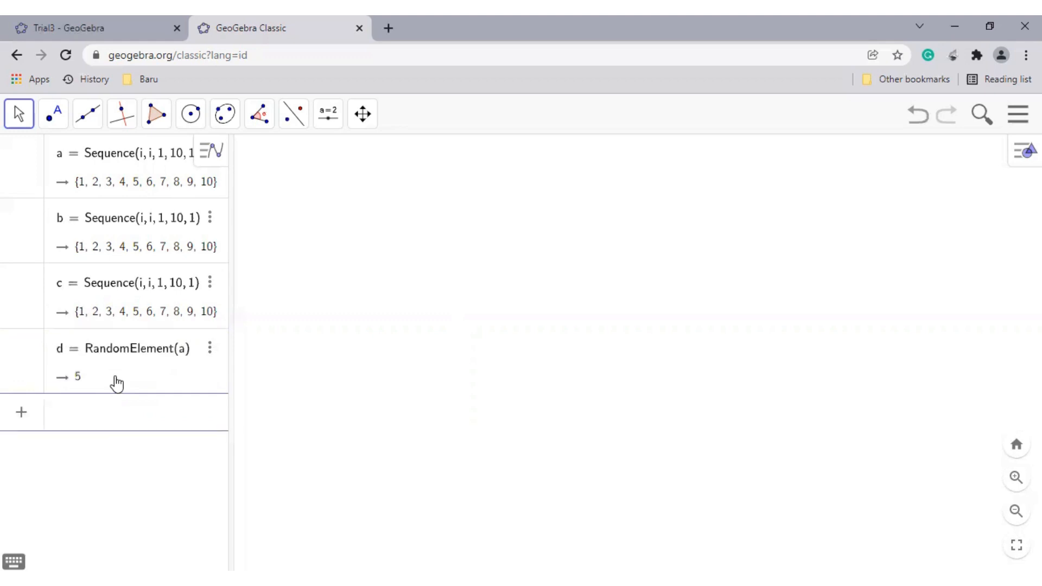
# - Define e as RandomElement(b) below d
pyautogui.write('e = random')
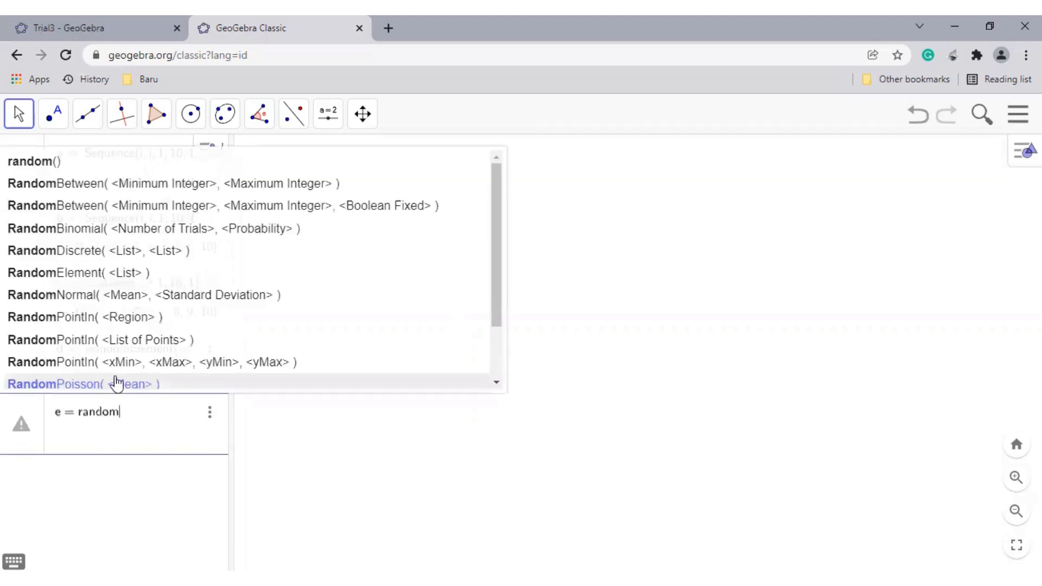
pyautogui.write('el')
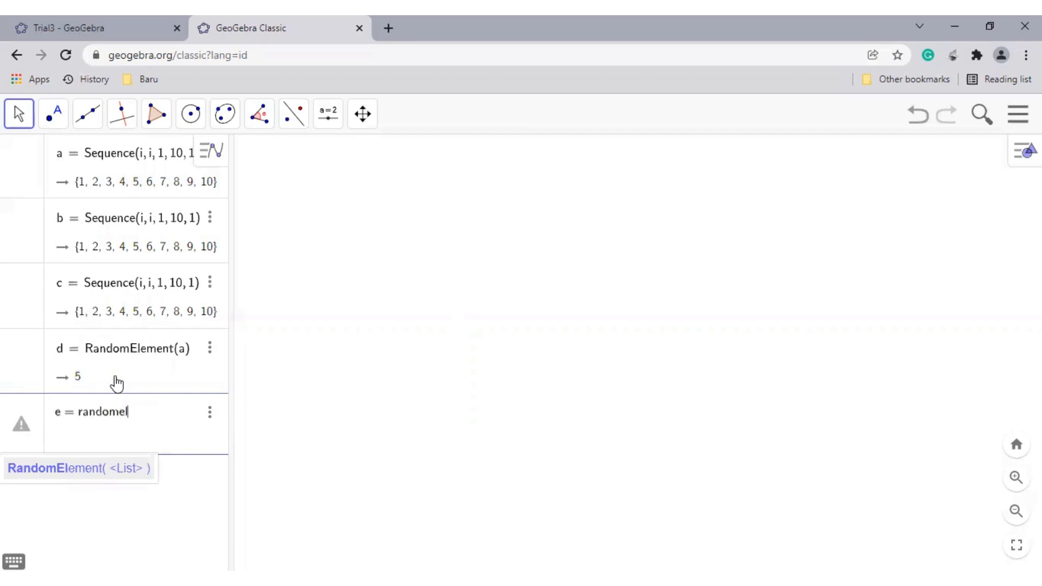
pyautogui.press('Return')
pyautogui.write('b')
pyautogui.press('Return')
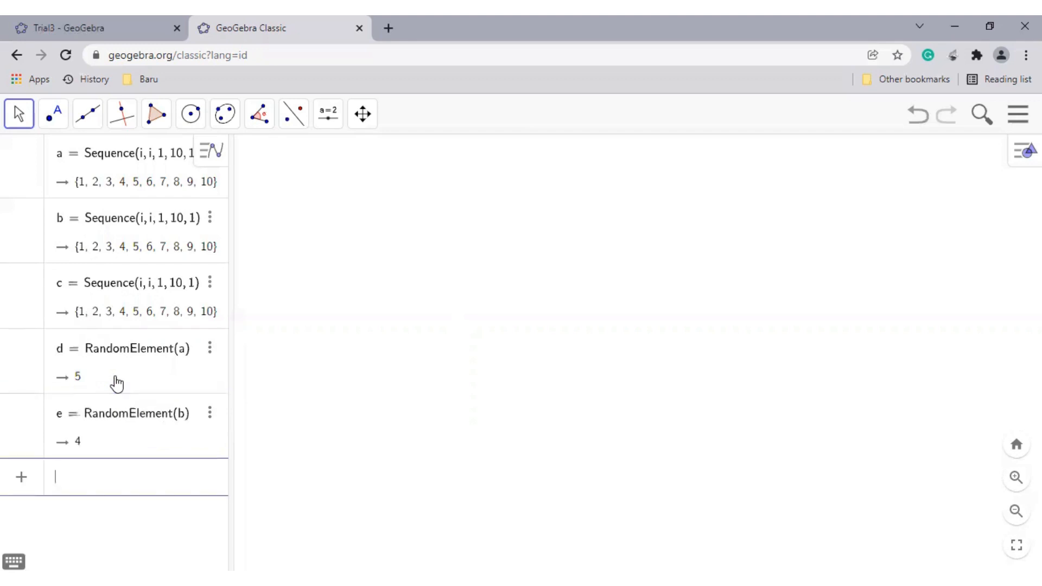
# - Define f as RandomElement(c) below e
pyautogui.write('f = random')
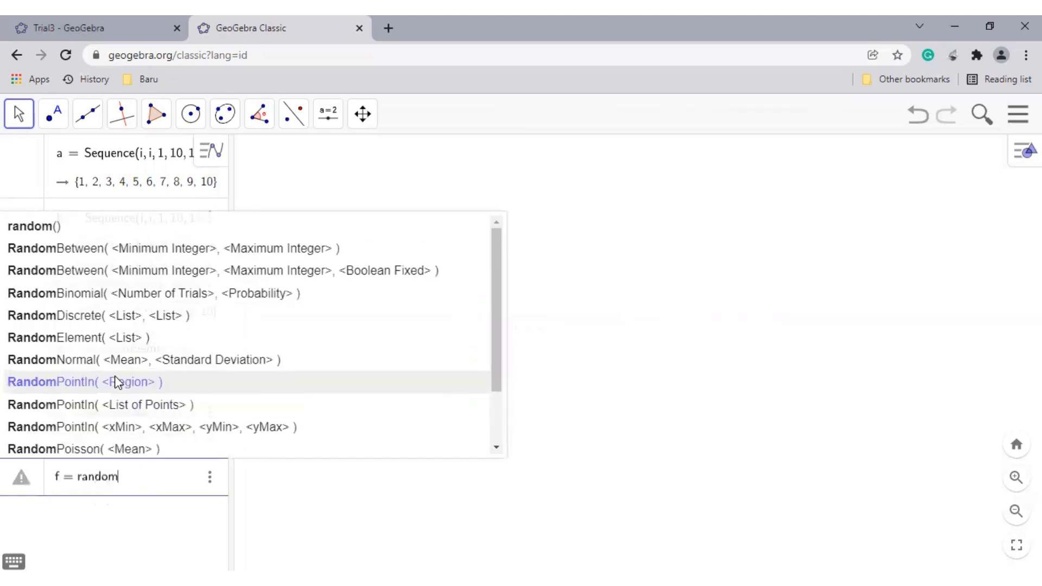
pyautogui.press('Up')
pyautogui.press('Up')
pyautogui.press('Return')
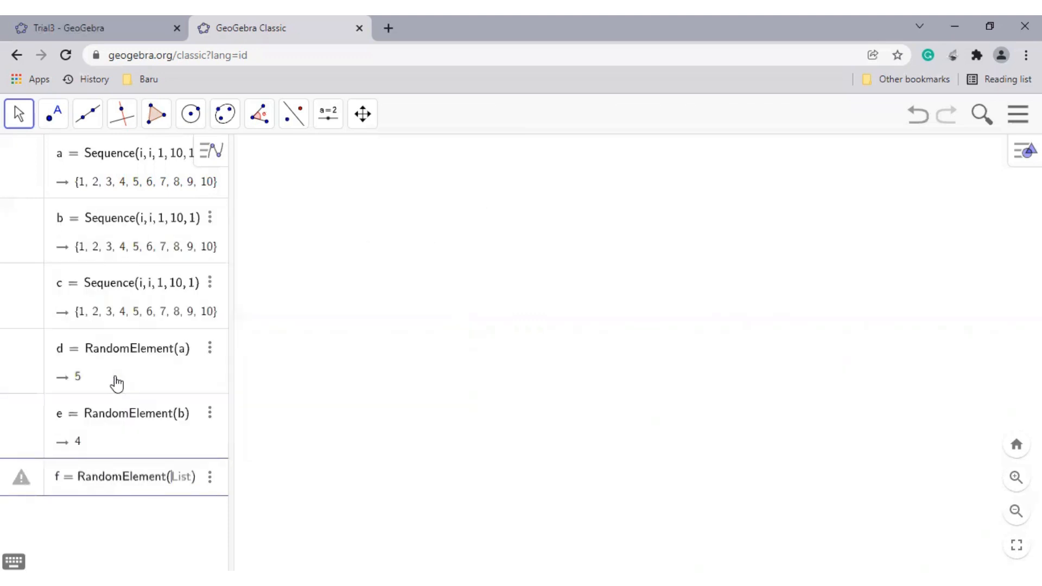
pyautogui.write('c')
pyautogui.press('Return')
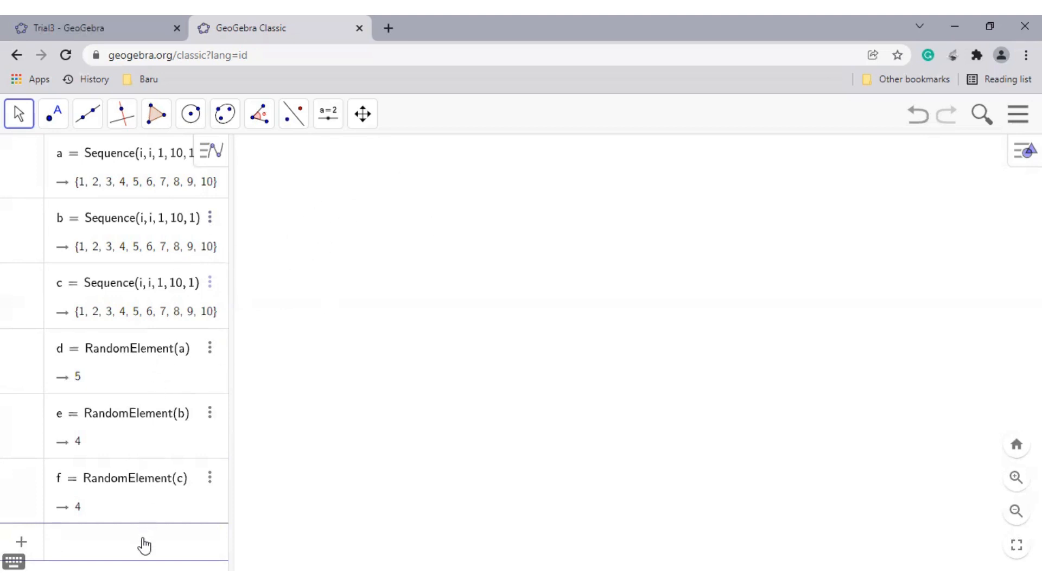
# - Add a button captioned "New Problem" near the upper-left corner of the graphics view, with the GeoGebra script UpdateContruction[]
pyautogui.click(327, 124)
pyautogui.click(356, 260)
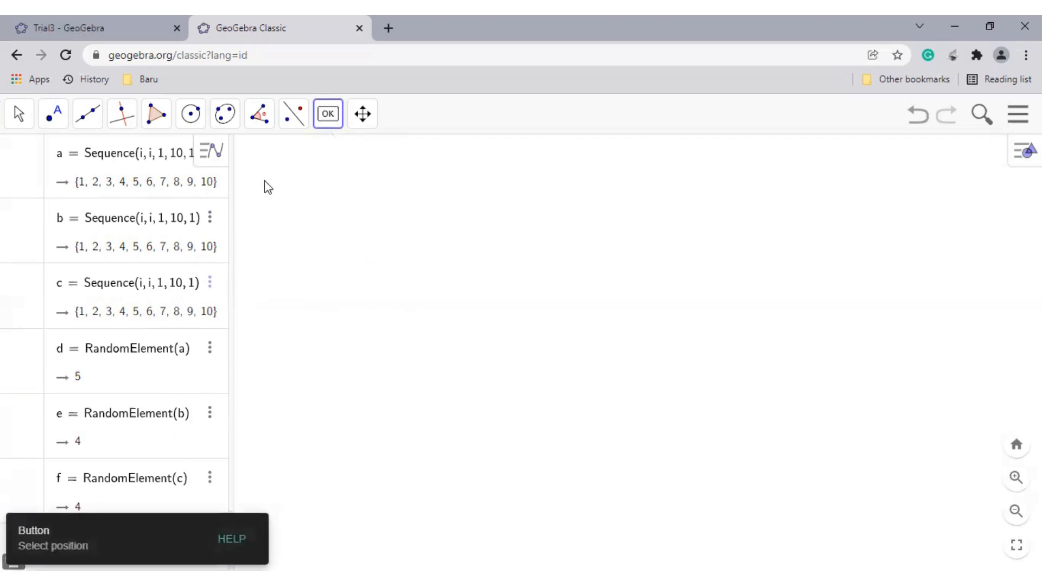
pyautogui.click(332, 123)
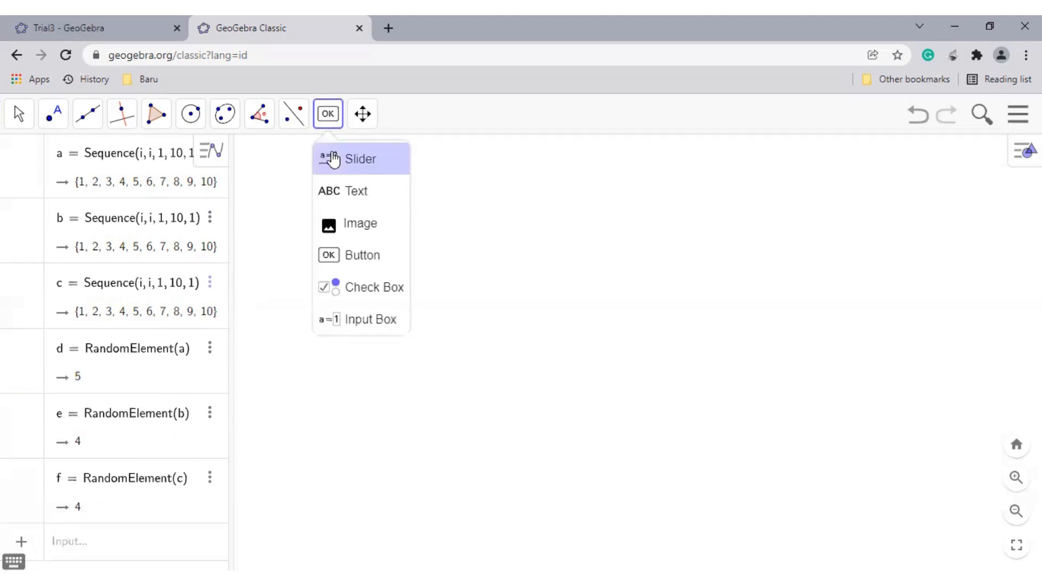
pyautogui.click(343, 255)
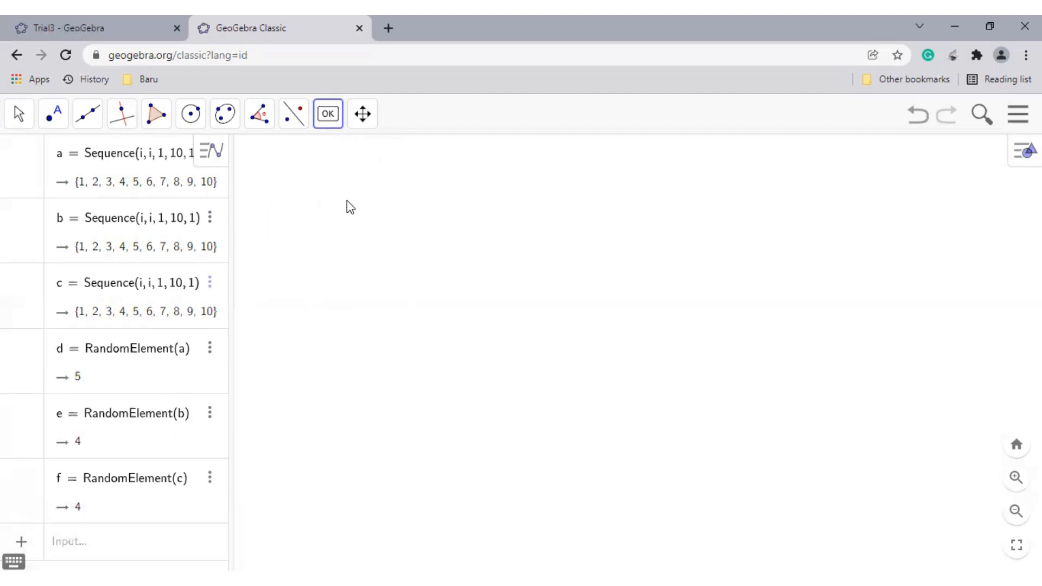
pyautogui.click(348, 203)
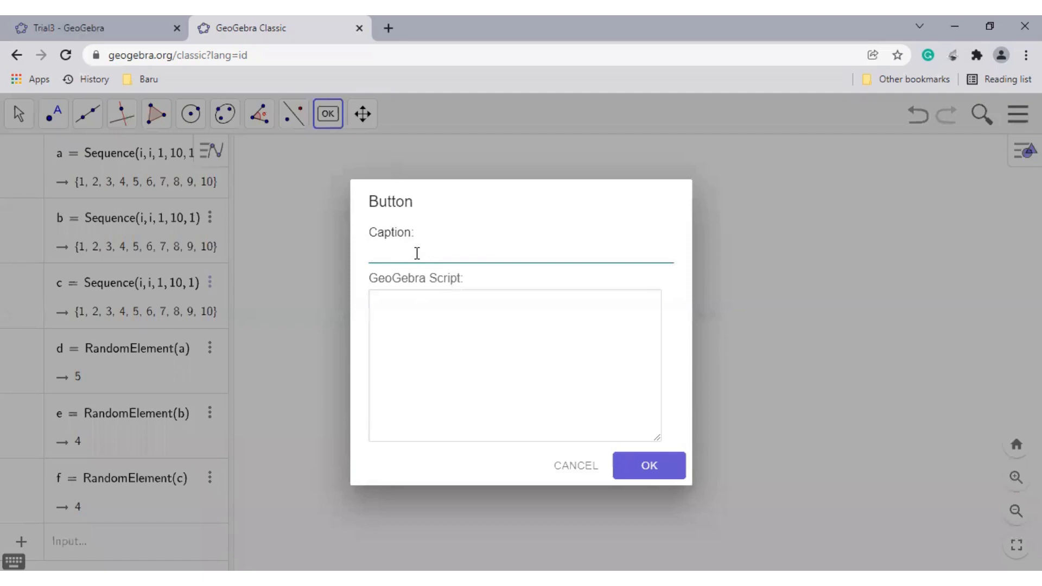
pyautogui.write('New Problem')
pyautogui.click(461, 298)
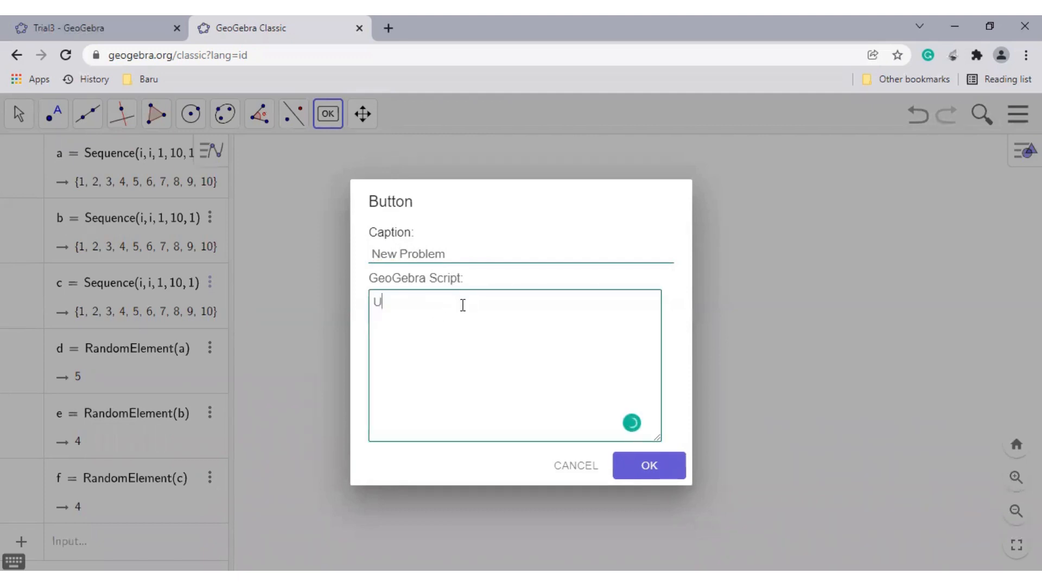
pyautogui.write('pdateContruction[')
pyautogui.click(656, 467)
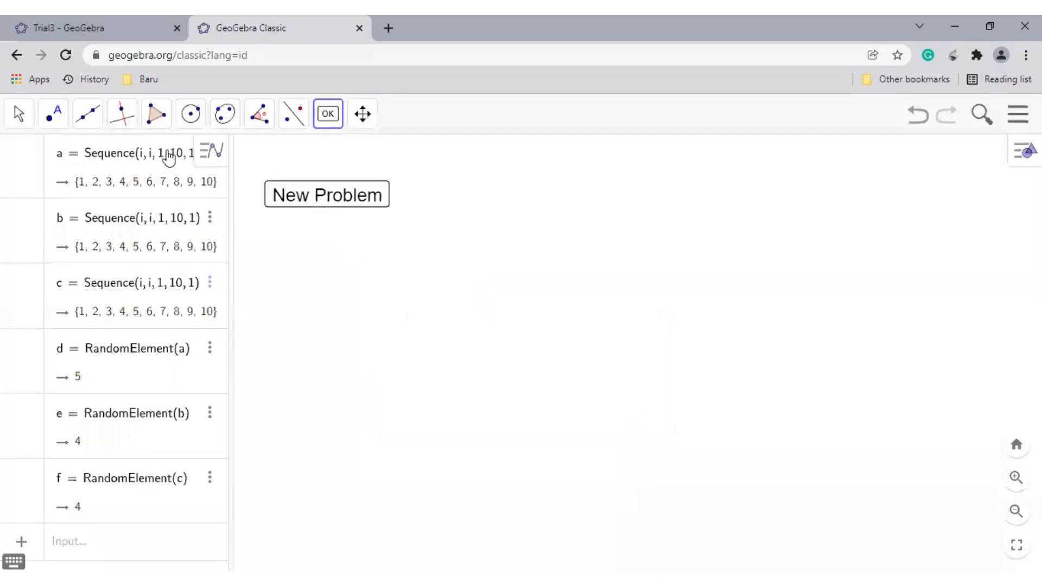
# - Test the New Problem button with the Move tool and dismiss the resulting message
pyautogui.click(19, 118)
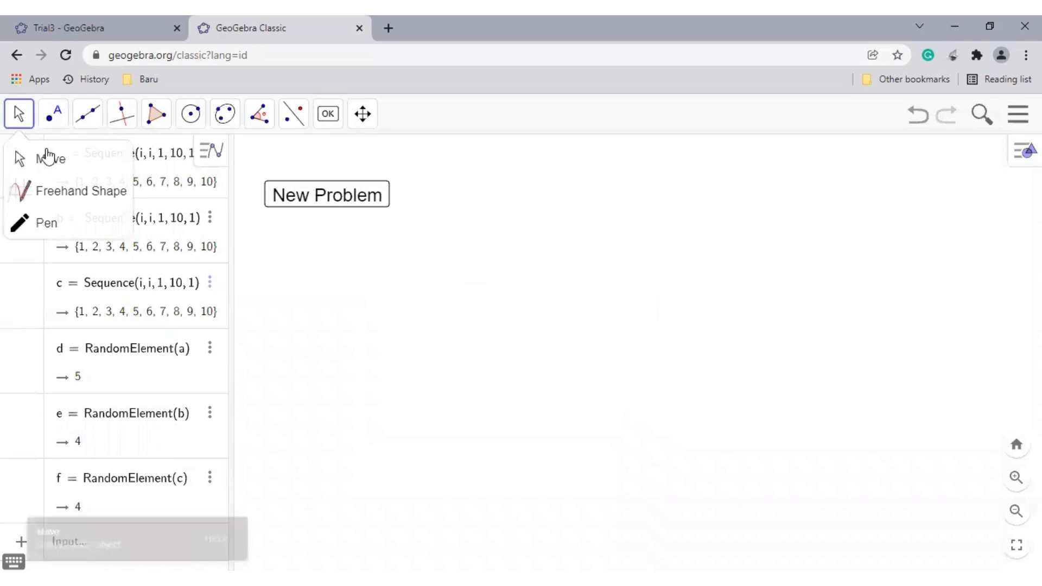
pyautogui.click(324, 194)
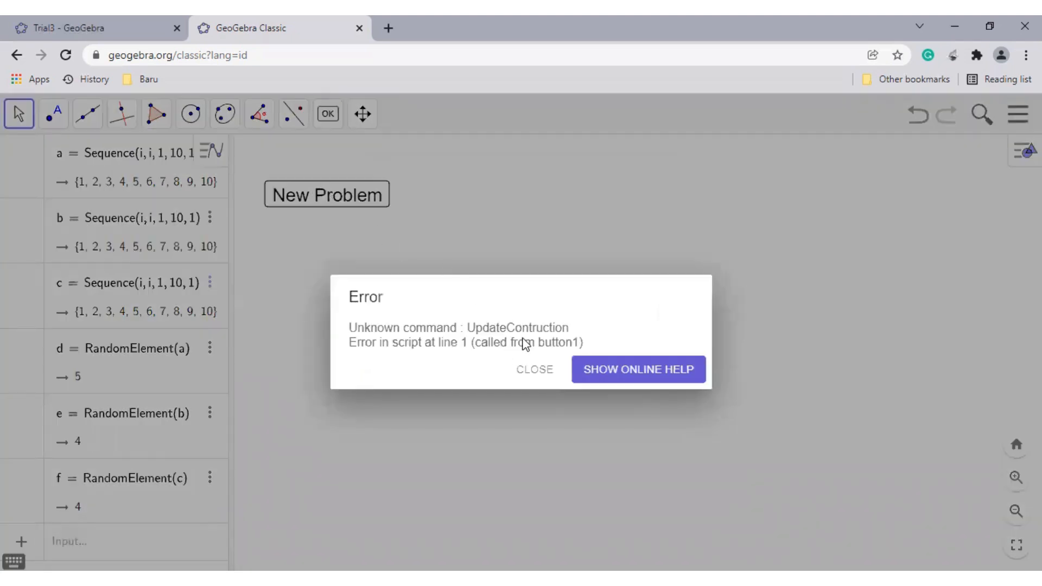
pyautogui.click(546, 373)
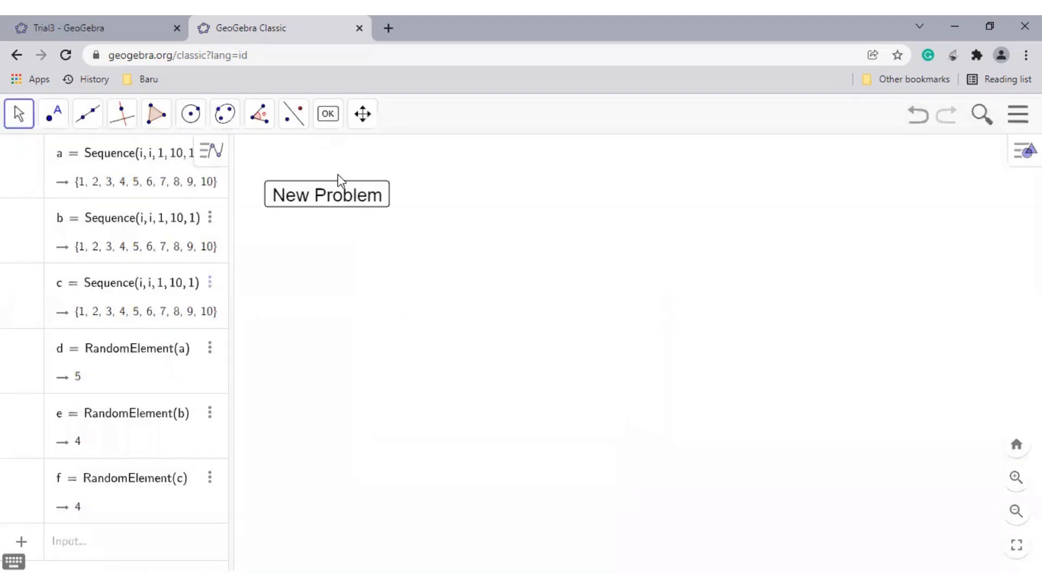
# - Correct the New Problem button's on-click script to UpdateConstruction[] and close its settings
pyautogui.rightClick(344, 195)
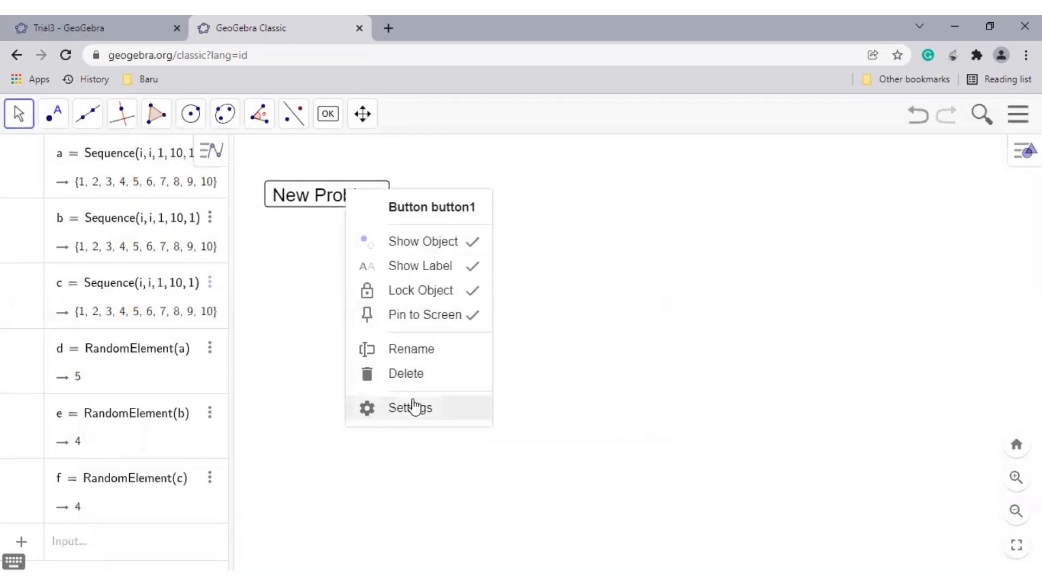
pyautogui.click(412, 406)
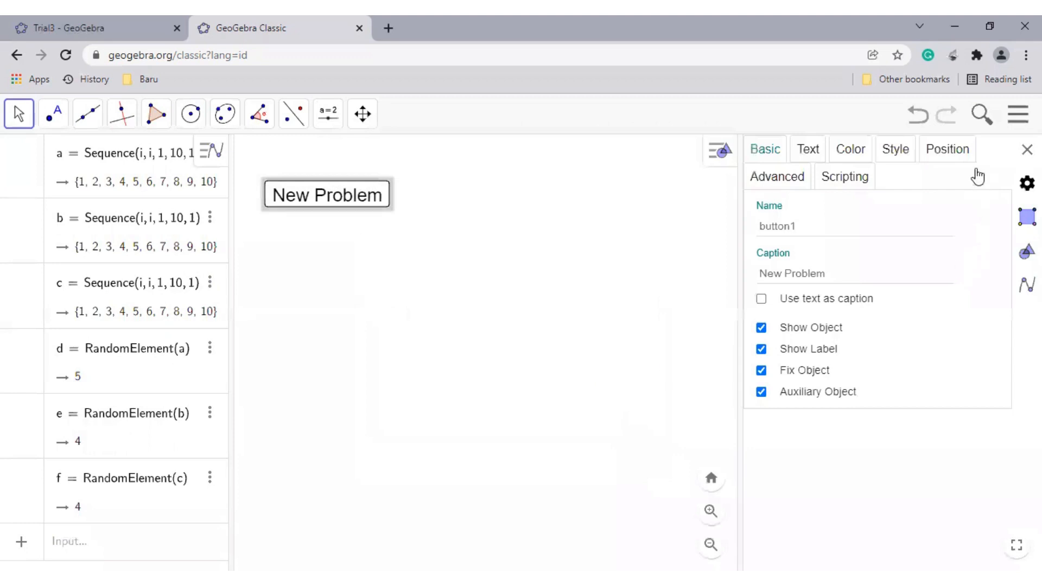
pyautogui.click(845, 178)
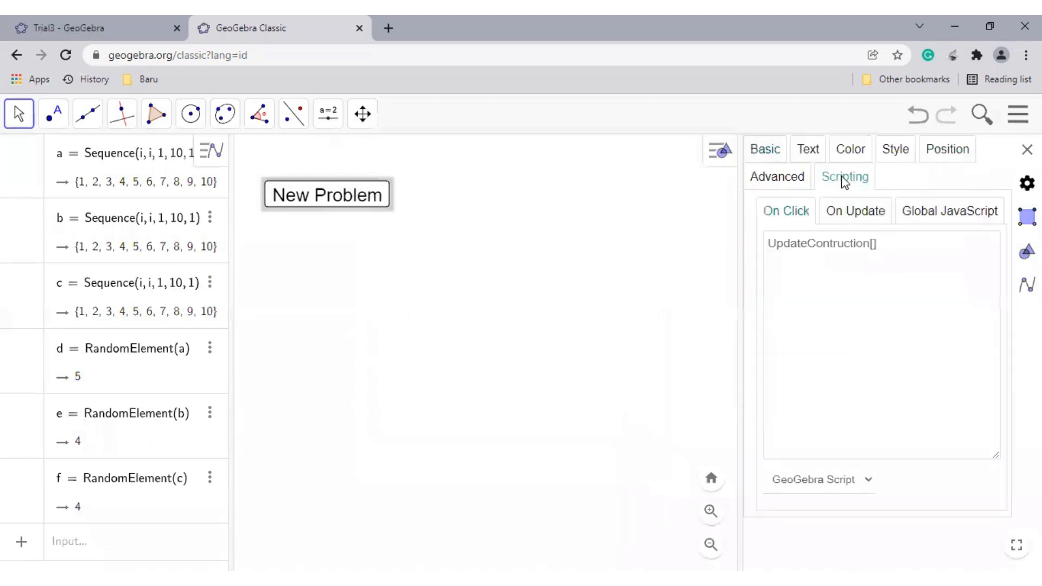
pyautogui.click(830, 243)
pyautogui.write('s')
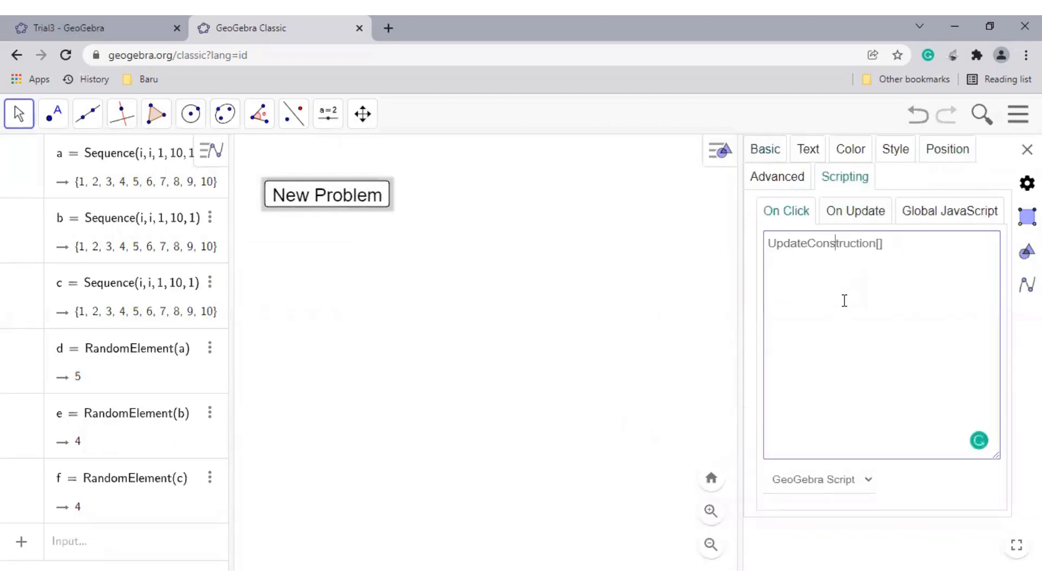
pyautogui.press('Return')
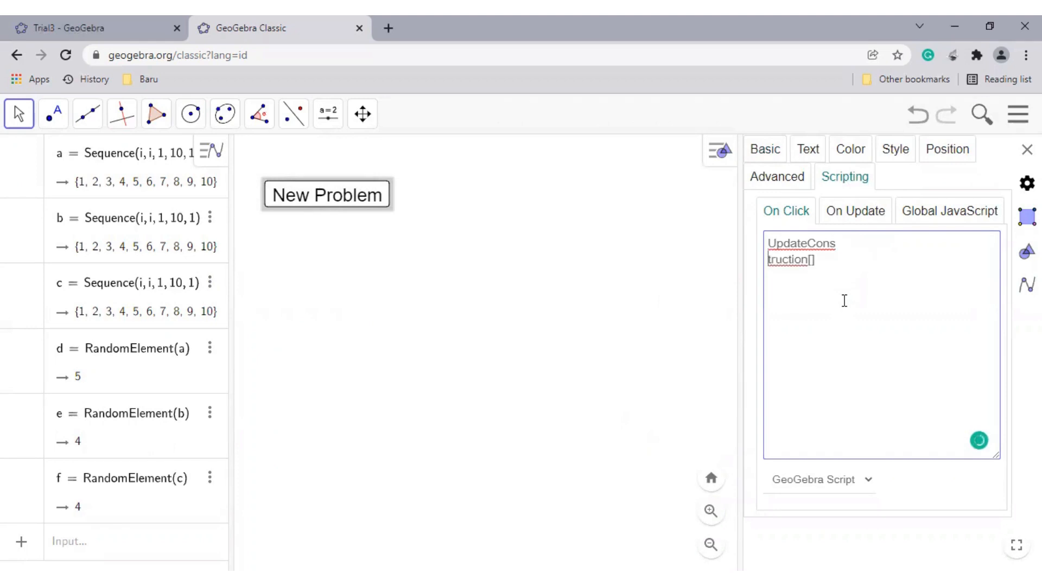
pyautogui.press('BackSpace')
pyautogui.click(823, 500)
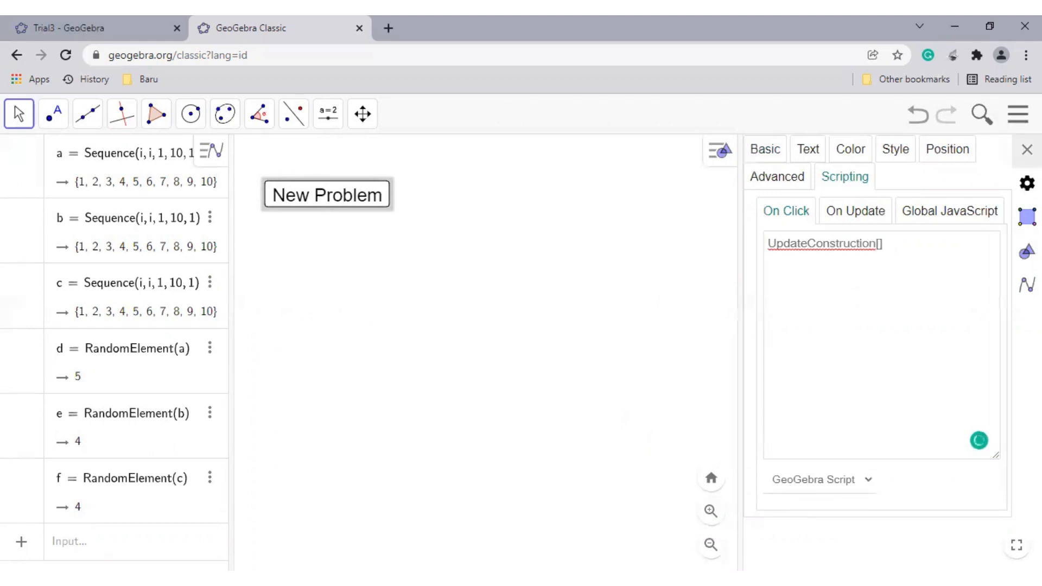
pyautogui.click(1026, 150)
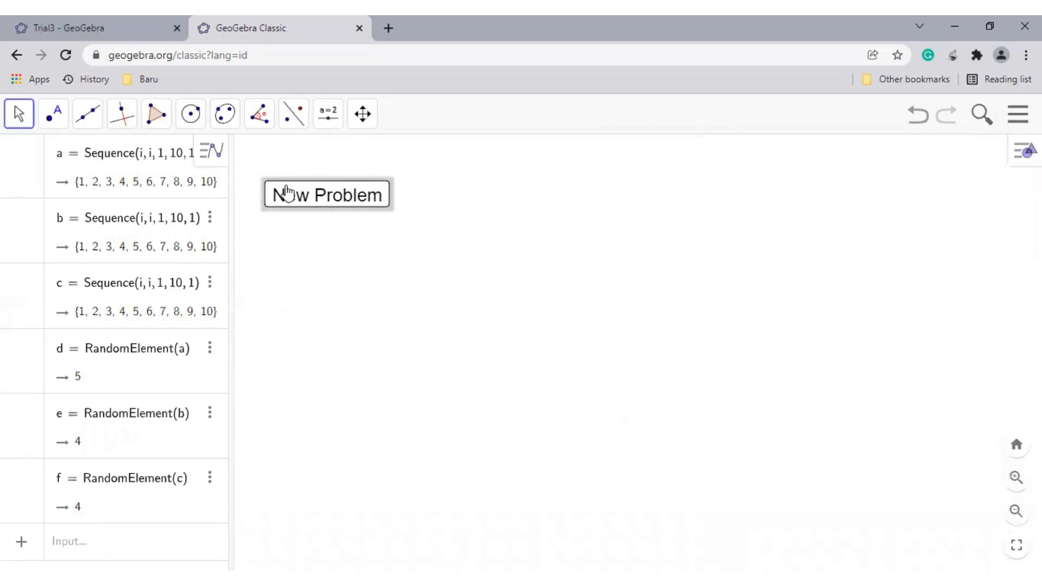
# - Run the New Problem button several times to check that d, e and f are redrawn at random
pyautogui.click(310, 200)
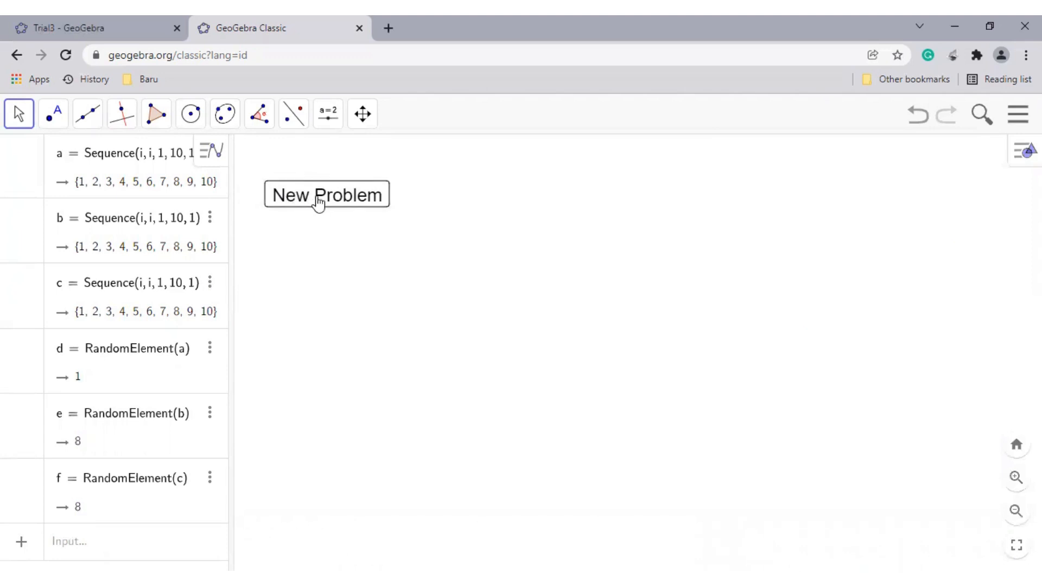
pyautogui.click(319, 202)
pyautogui.click(298, 202)
pyautogui.click(131, 422)
pyautogui.click(335, 196)
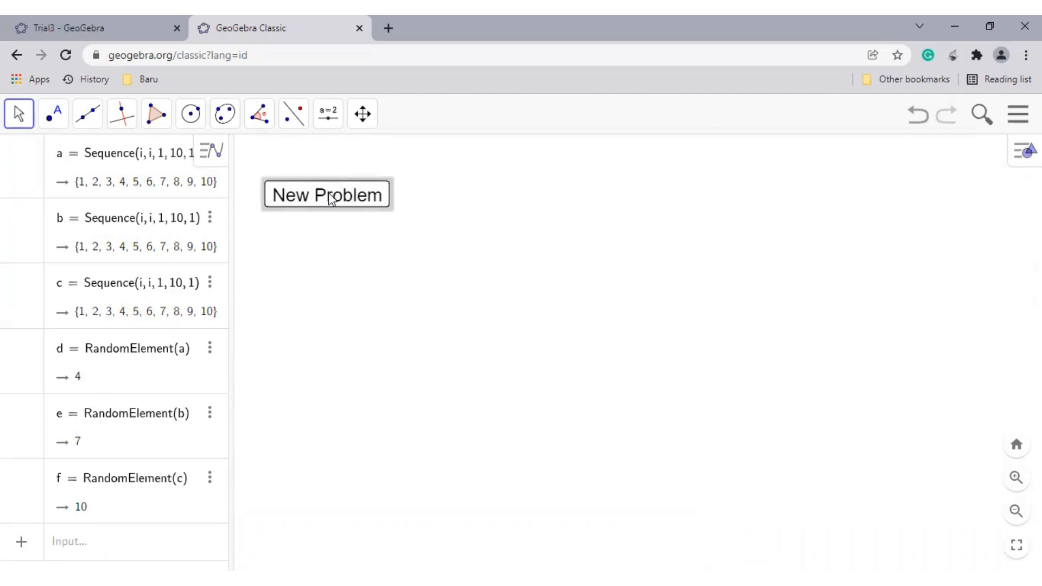
# - Reposition the New Problem button slightly closer to the upper-left corner of the graphics view
pyautogui.rightClick(328, 193)
pyautogui.click(394, 306)
pyautogui.moveTo(326, 203); pyautogui.dragTo(316, 185)
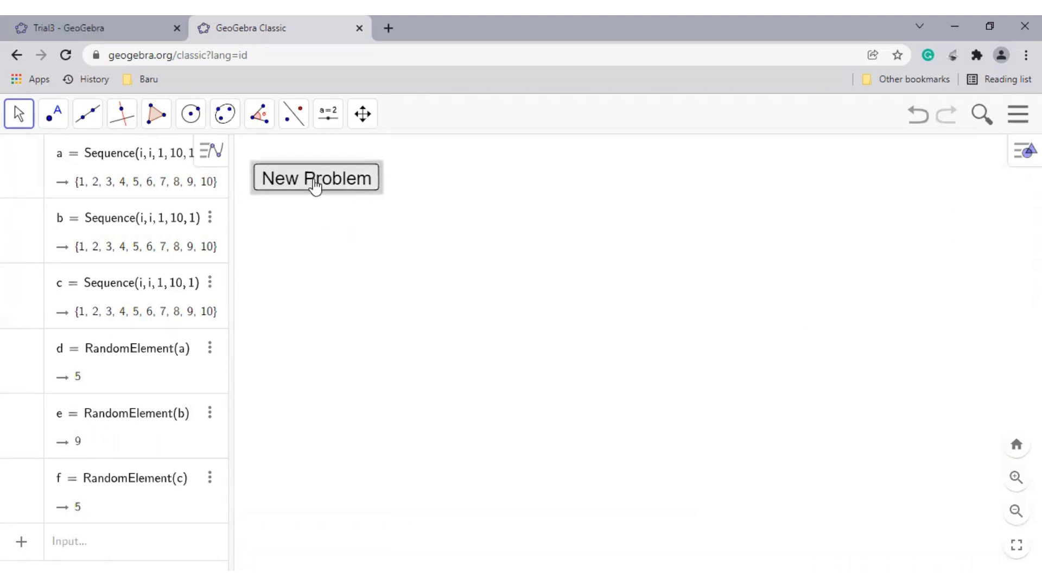
pyautogui.rightClick(317, 182)
pyautogui.click(550, 284)
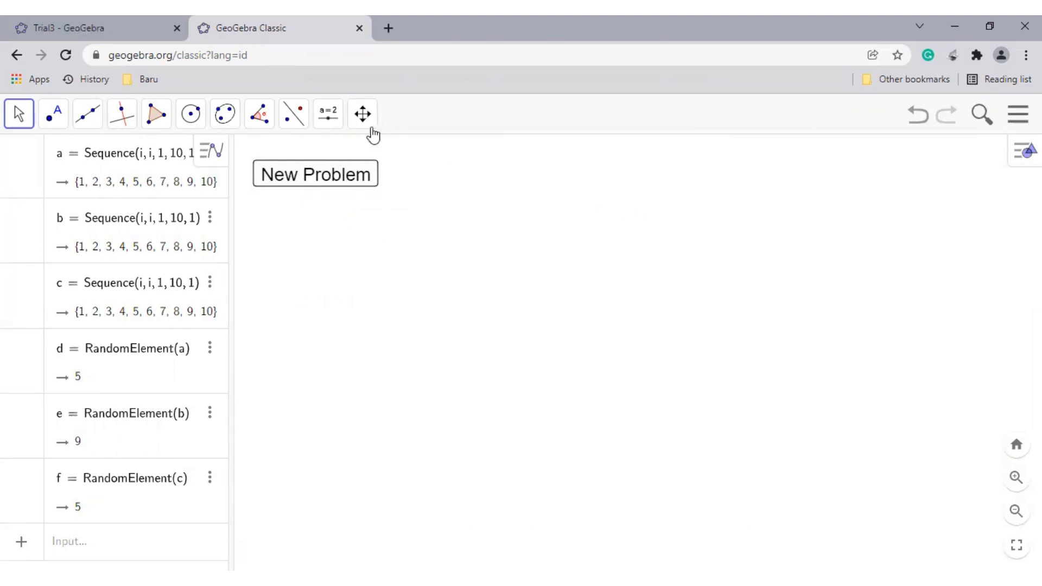
# - Start a text object below the New Problem button, set it as a LaTeX formula, and expand its advanced options
pyautogui.click(327, 126)
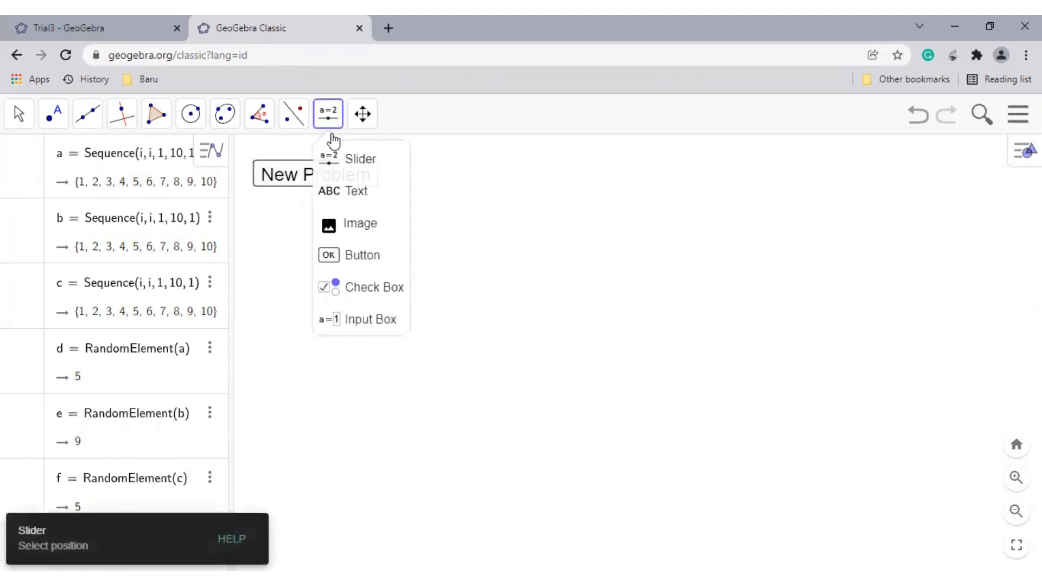
pyautogui.click(340, 194)
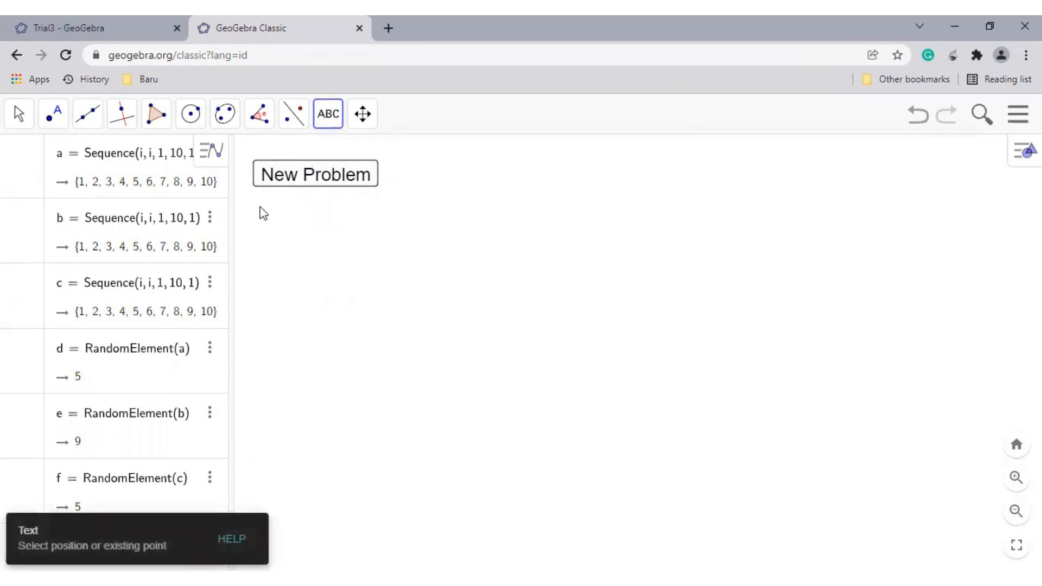
pyautogui.click(458, 347)
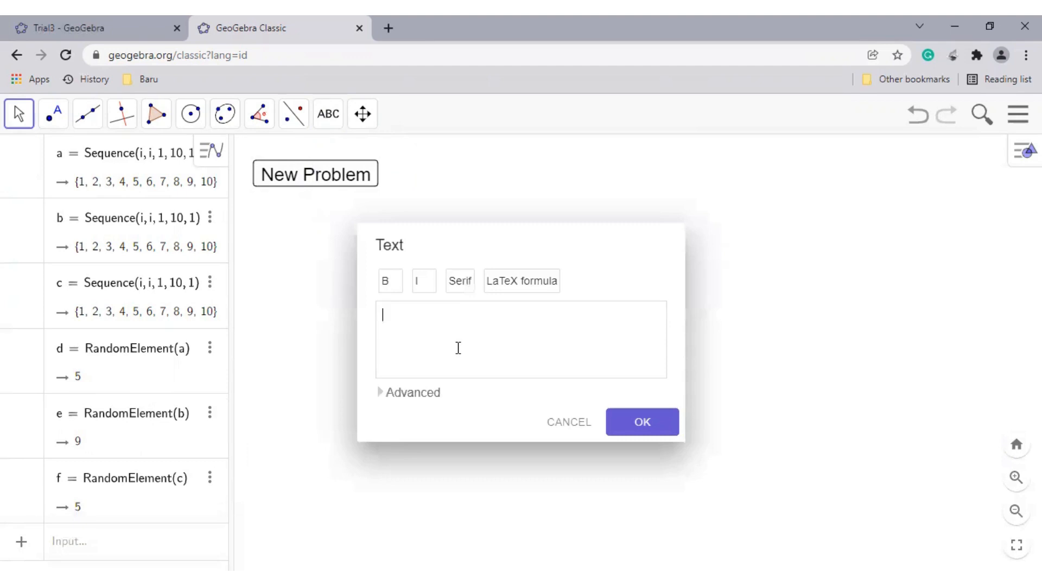
pyautogui.click(536, 290)
pyautogui.click(404, 392)
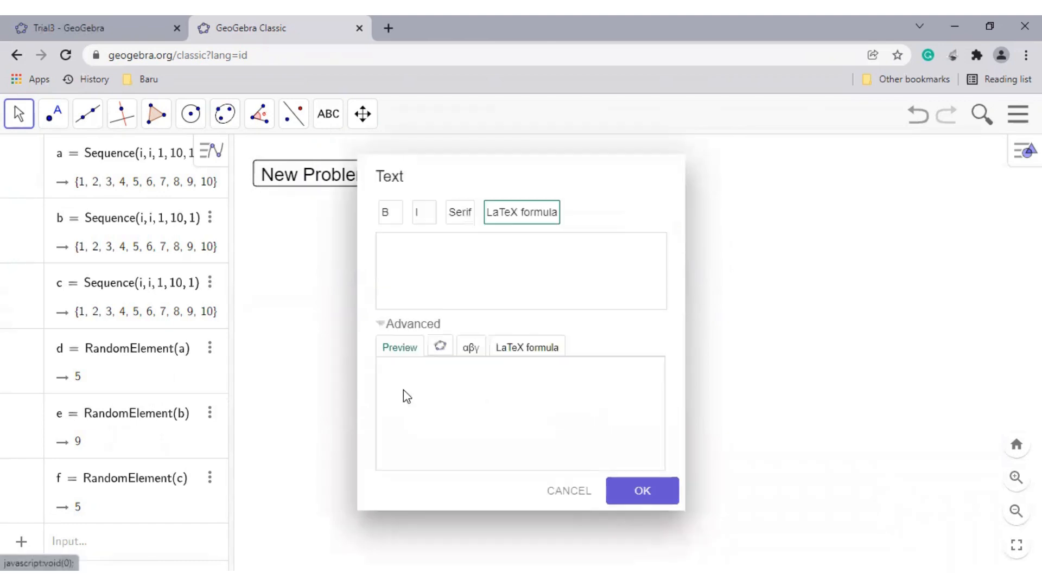
pyautogui.click(407, 325)
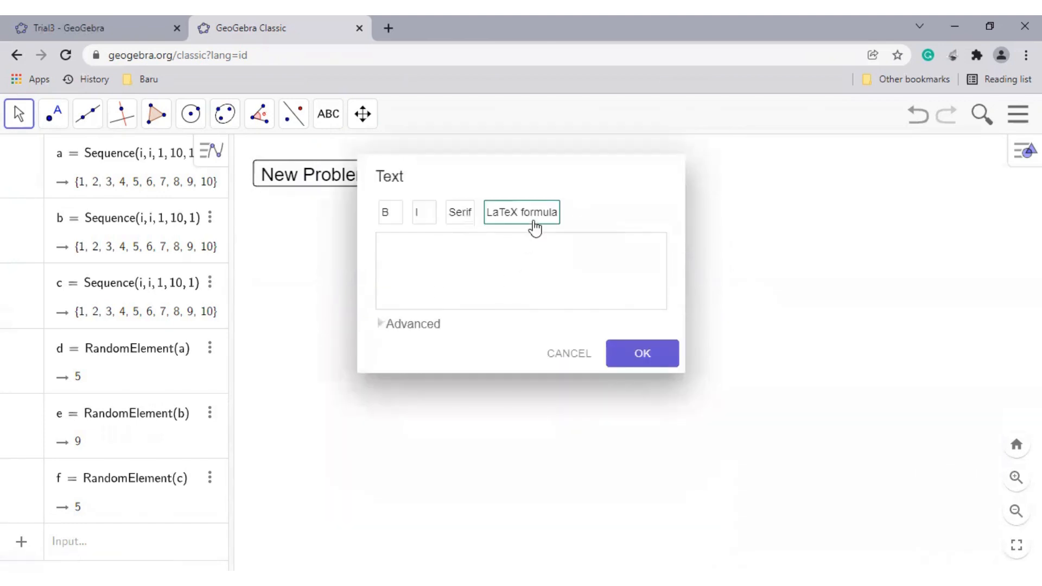
pyautogui.click(415, 254)
pyautogui.click(418, 327)
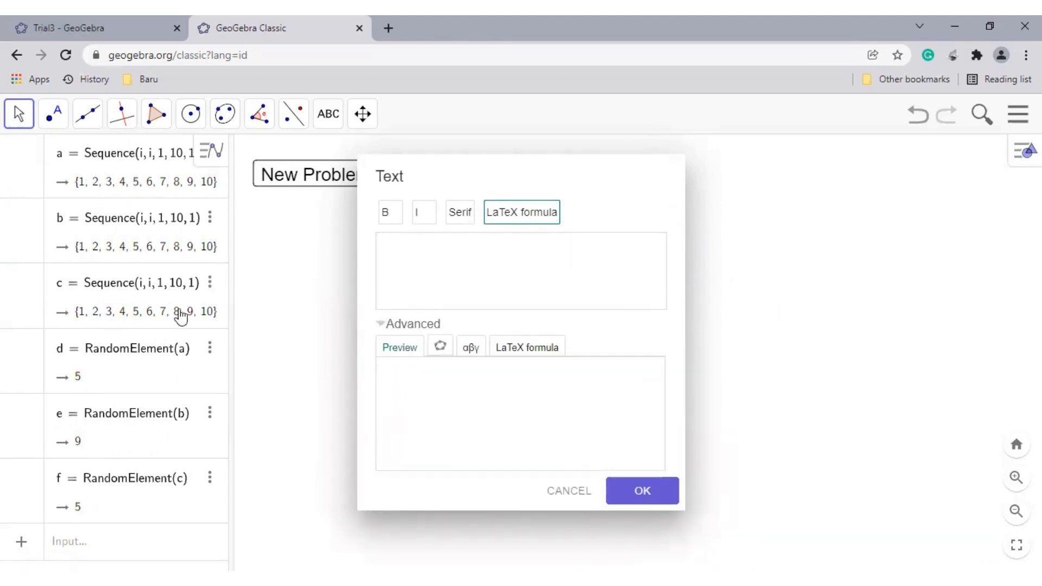
pyautogui.click(407, 326)
pyautogui.click(421, 326)
# - Insert the serif inequality dx+e<f with d, e and f as linked objects, and test it by running New Problem
pyautogui.click(440, 345)
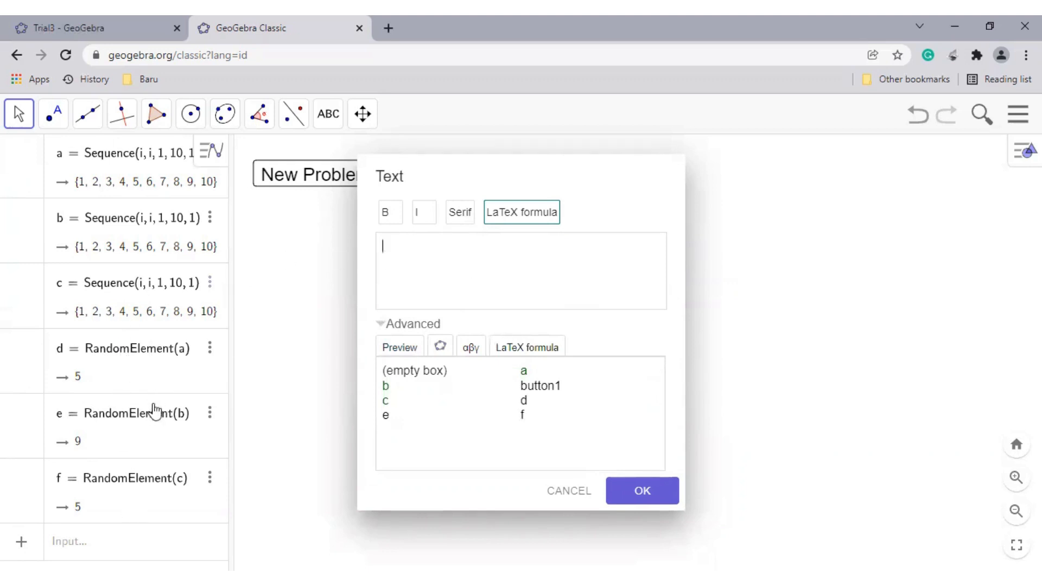
pyautogui.click(524, 402)
pyautogui.click(386, 416)
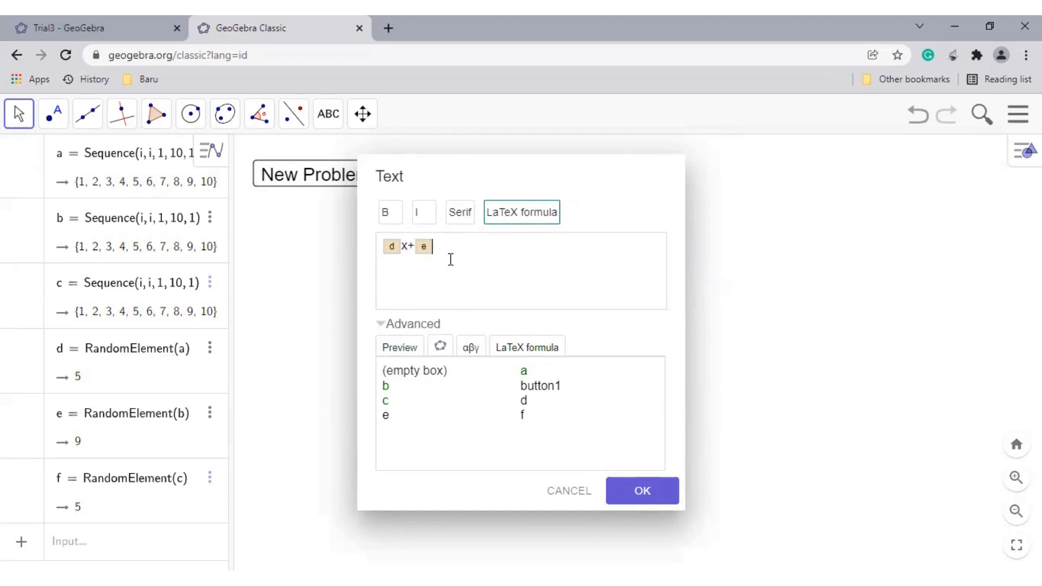
pyautogui.click(522, 415)
pyautogui.click(400, 345)
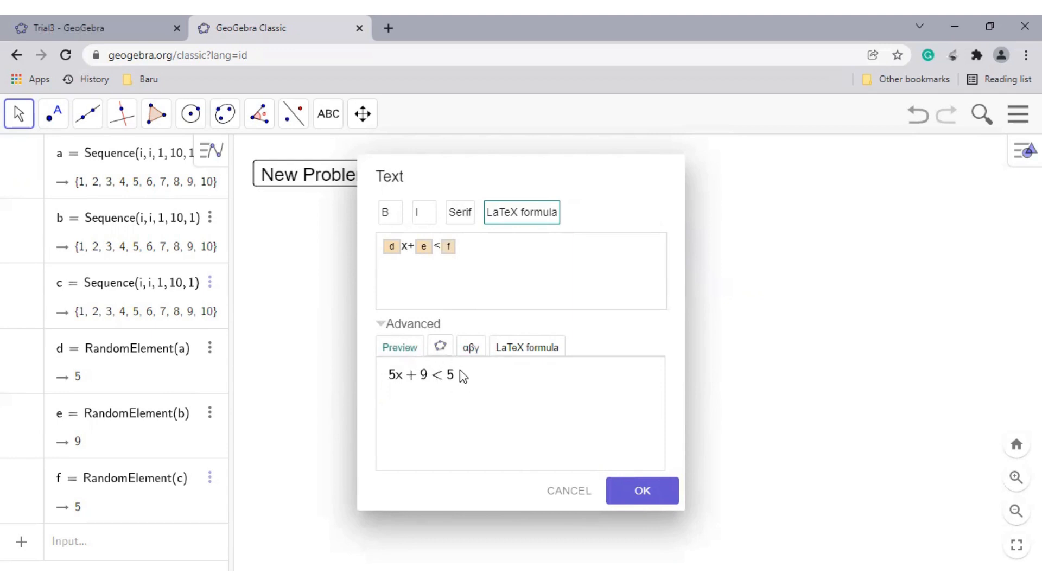
pyautogui.click(464, 217)
pyautogui.click(641, 493)
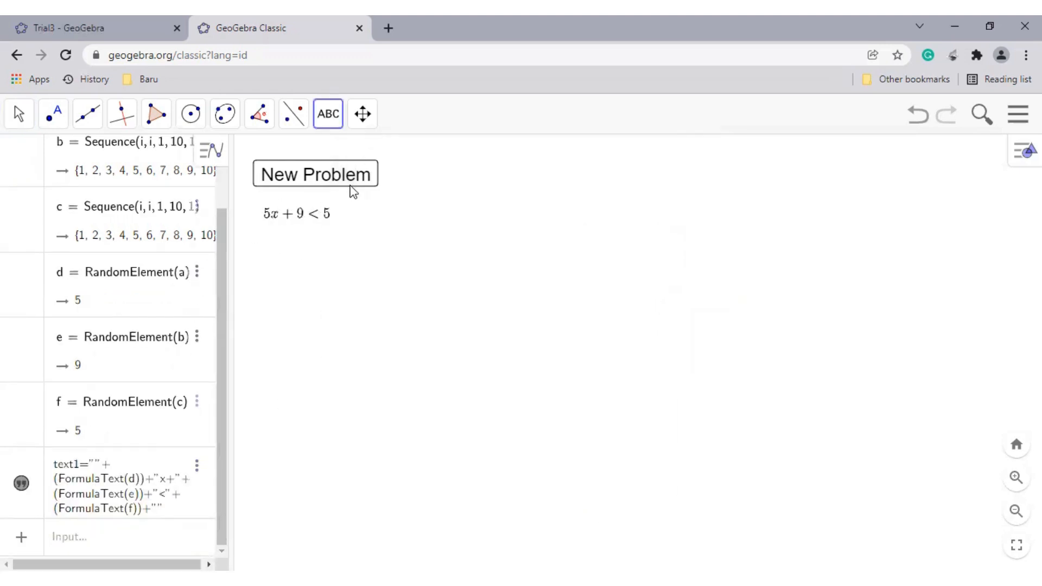
pyautogui.click(17, 120)
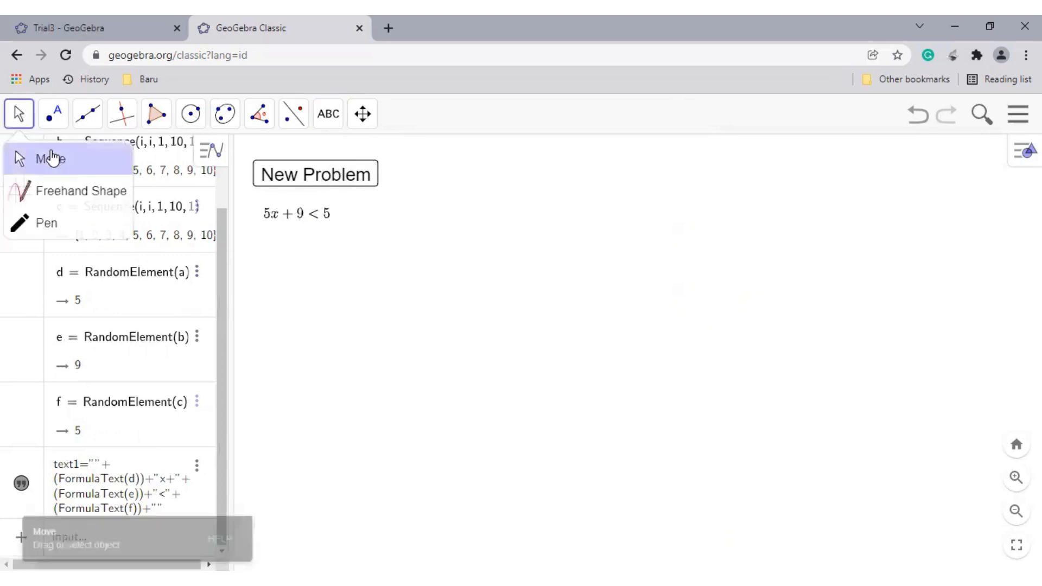
pyautogui.click(277, 179)
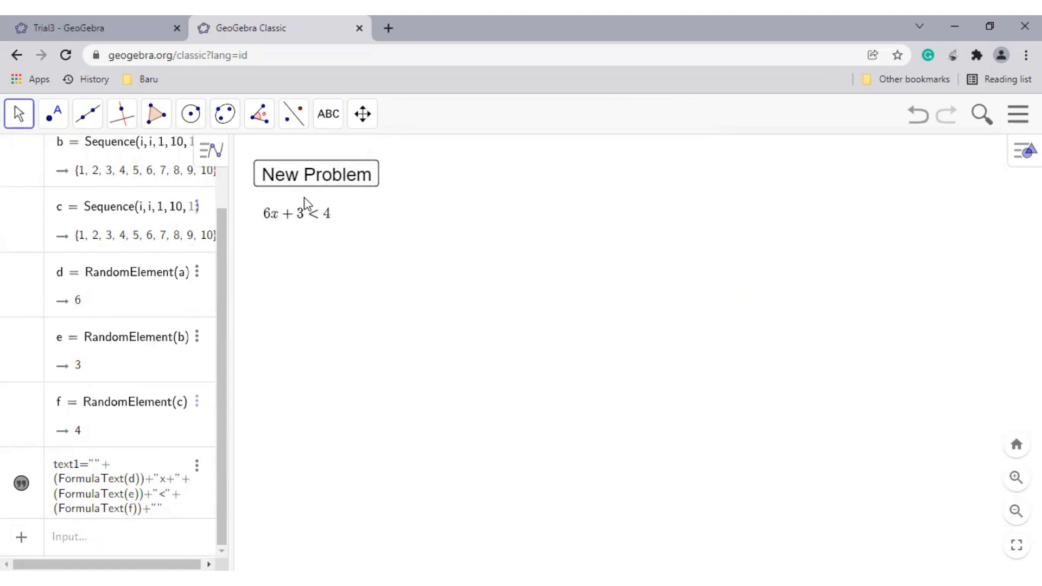
# - Set the inequality text's background color to brown (#996600) and close its settings
pyautogui.rightClick(306, 219)
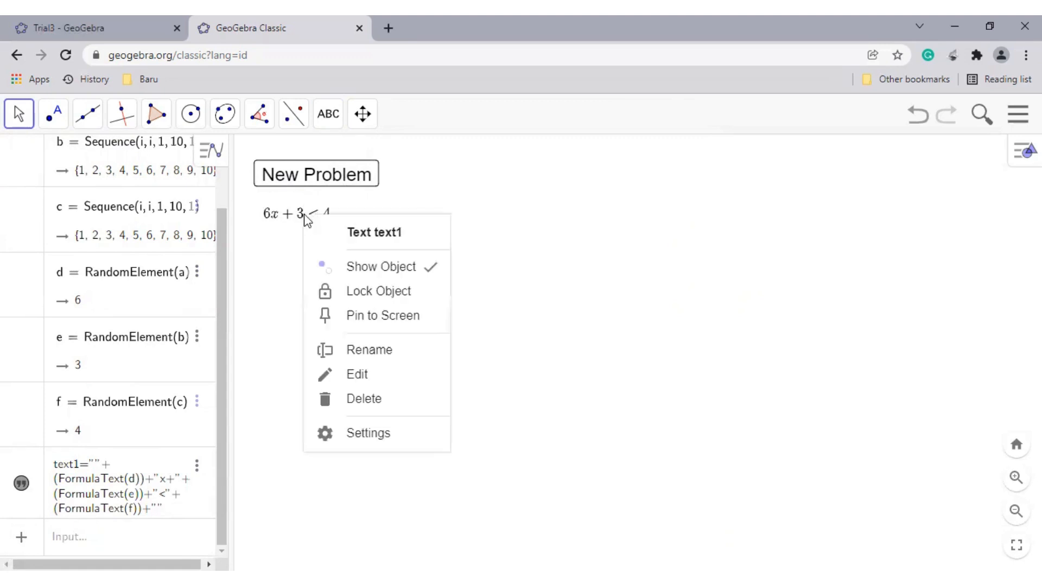
pyautogui.click(348, 434)
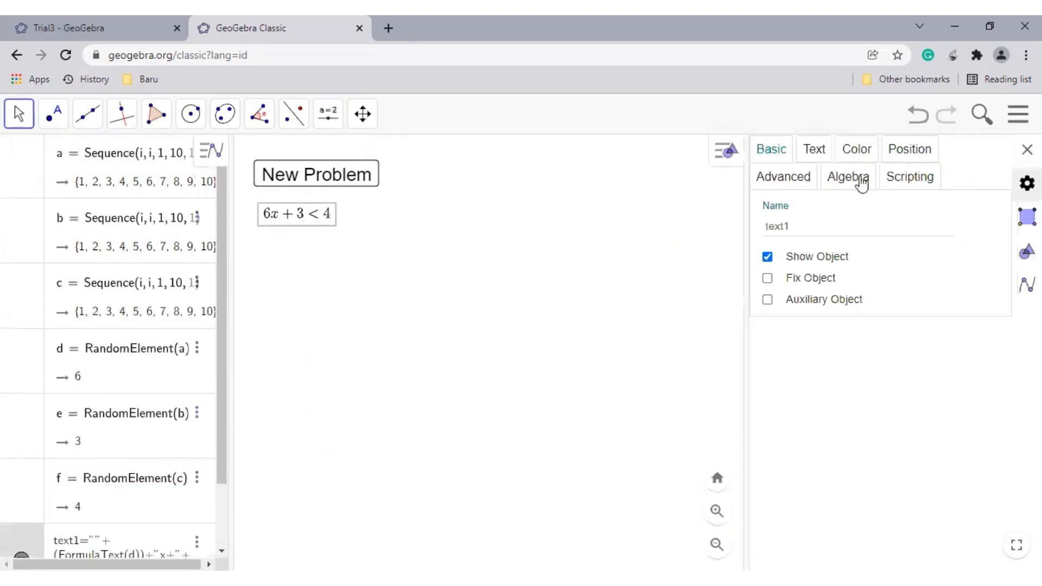
pyautogui.click(856, 151)
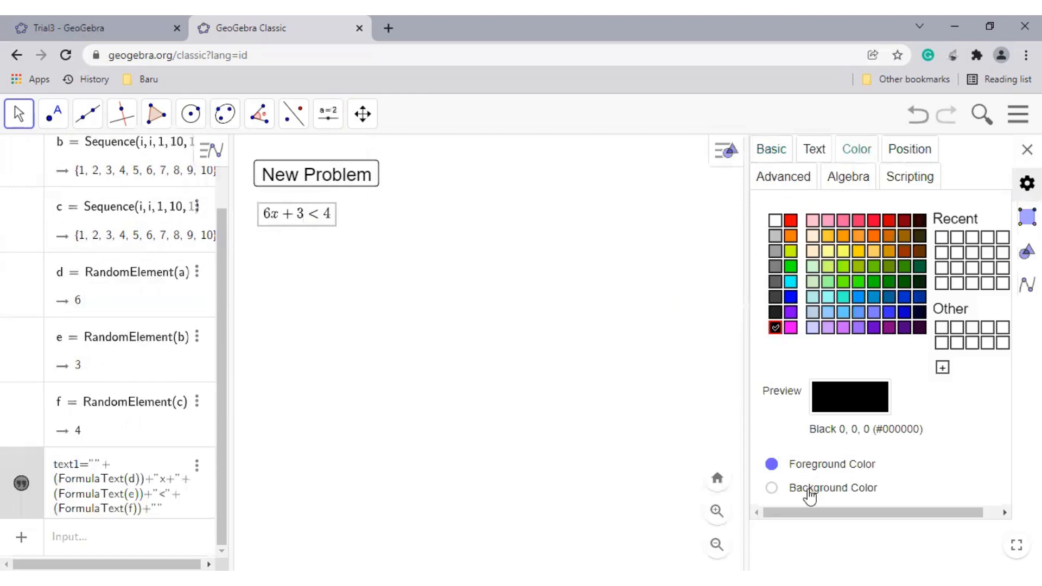
pyautogui.click(810, 491)
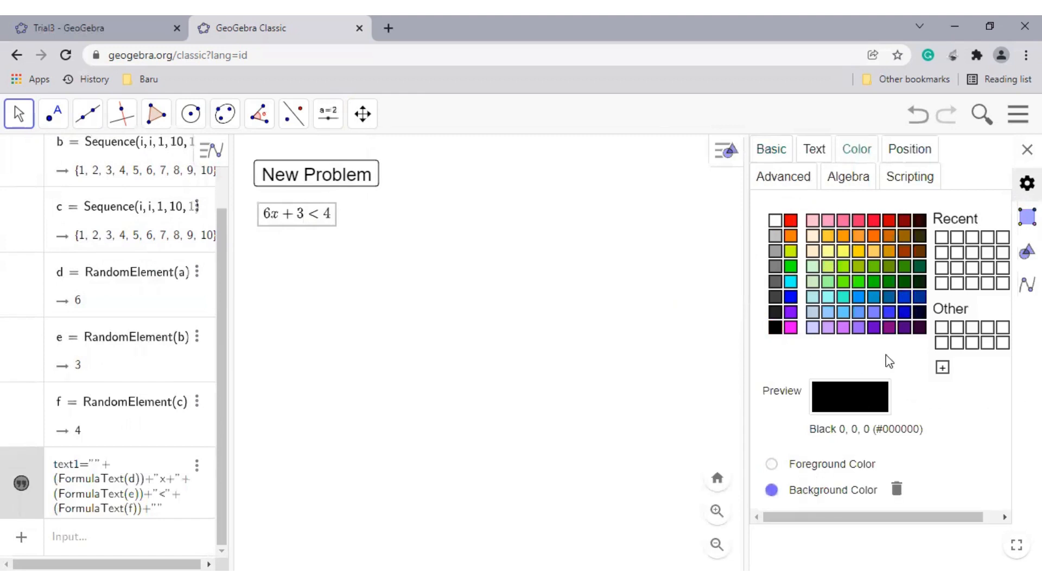
pyautogui.click(903, 236)
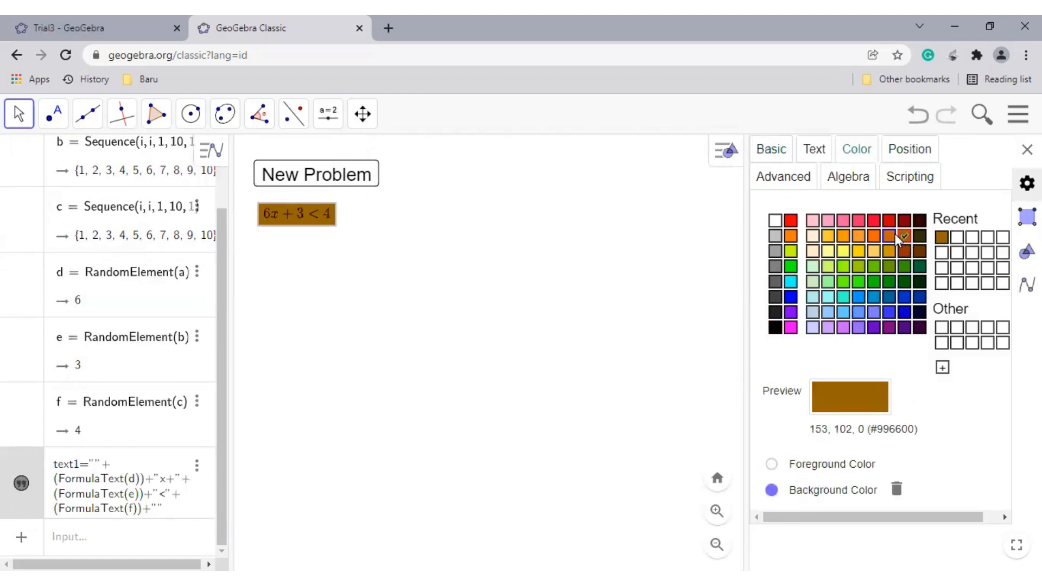
pyautogui.click(903, 237)
pyautogui.click(889, 237)
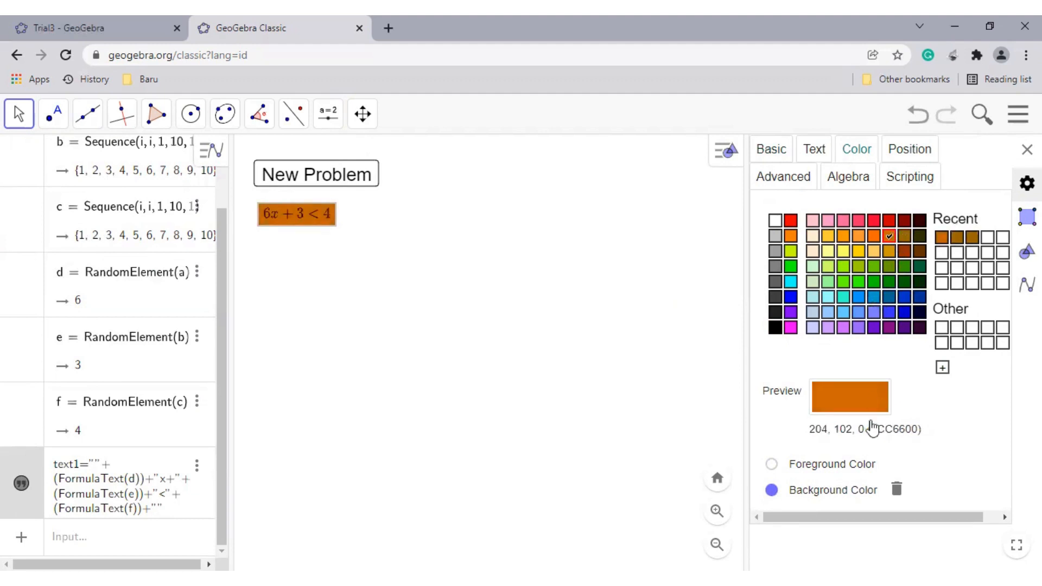
pyautogui.click(903, 237)
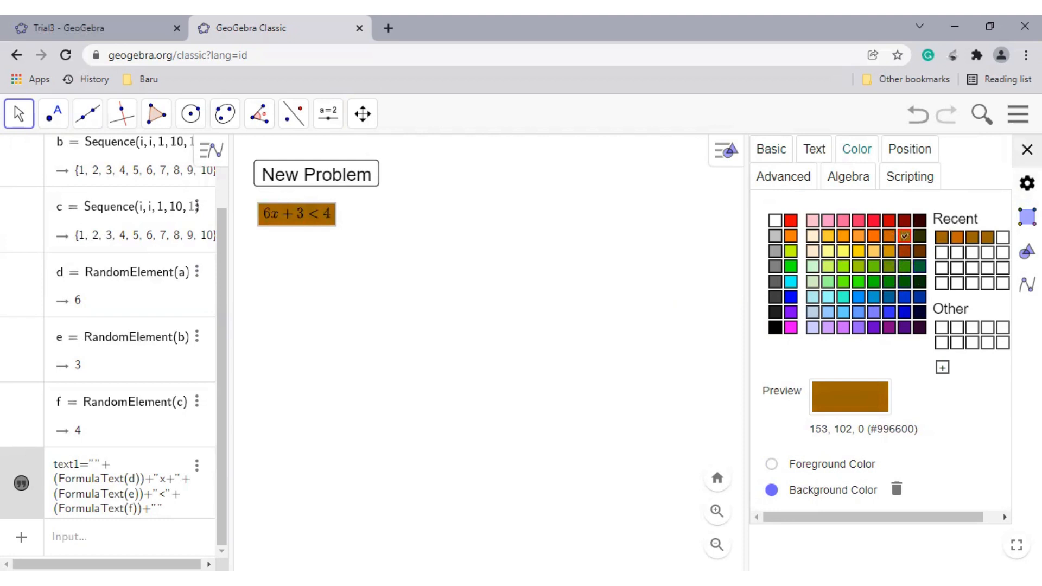
pyautogui.click(1027, 149)
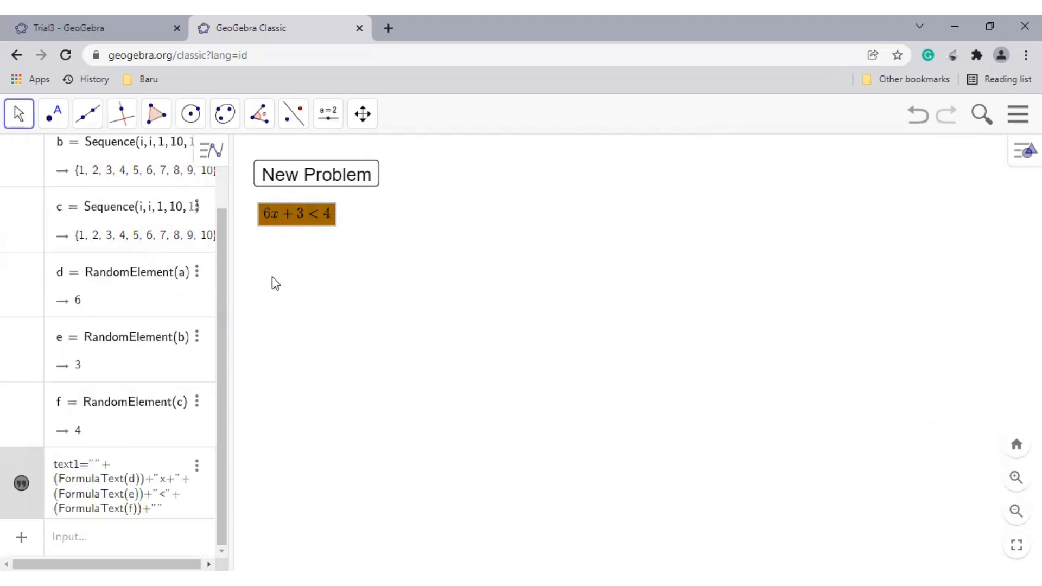
# - Nudge the inequality text slightly up and to the left beneath the New Problem button
pyautogui.moveTo(221, 228); pyautogui.dragTo(218, 327)
pyautogui.moveTo(219, 217); pyautogui.dragTo(200, 343)
pyautogui.moveTo(313, 211); pyautogui.dragTo(310, 209)
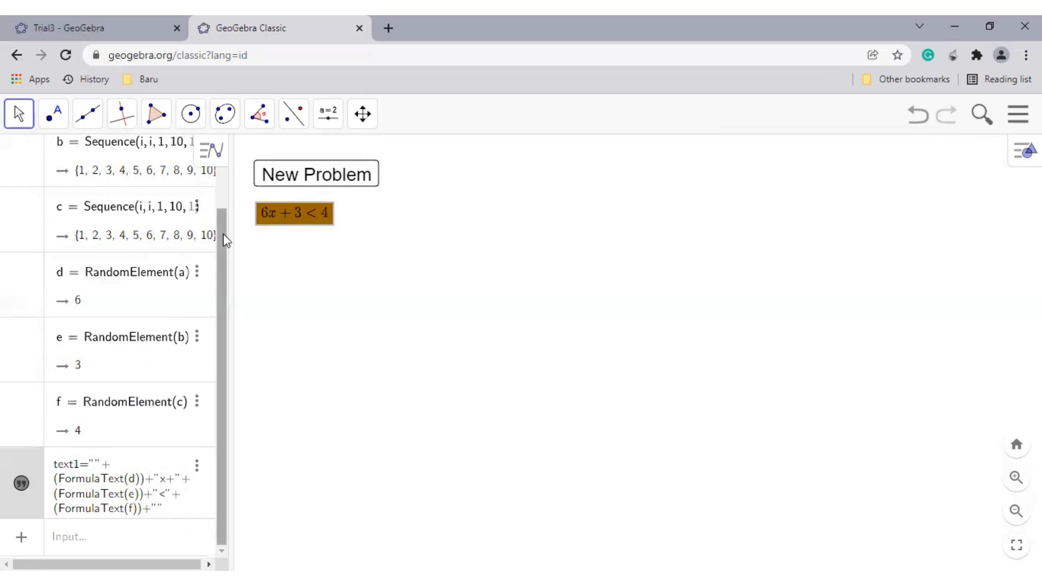
# - Define the linked values g = d, h = f and i = e in the algebra list
pyautogui.moveTo(223, 233); pyautogui.dragTo(227, 271)
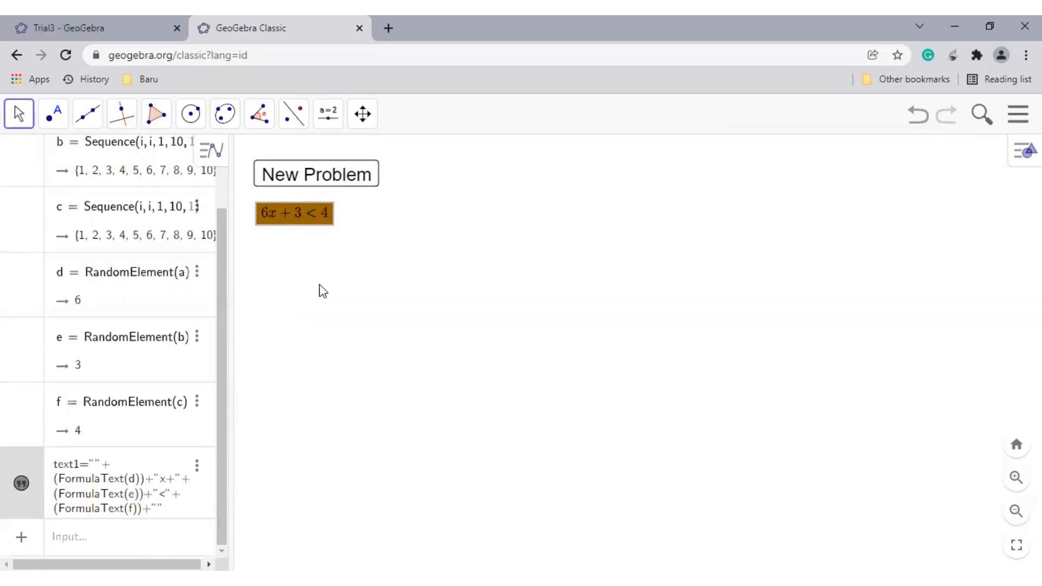
pyautogui.moveTo(222, 321); pyautogui.dragTo(223, 325)
pyautogui.moveTo(222, 227); pyautogui.dragTo(220, 333)
pyautogui.click(112, 537)
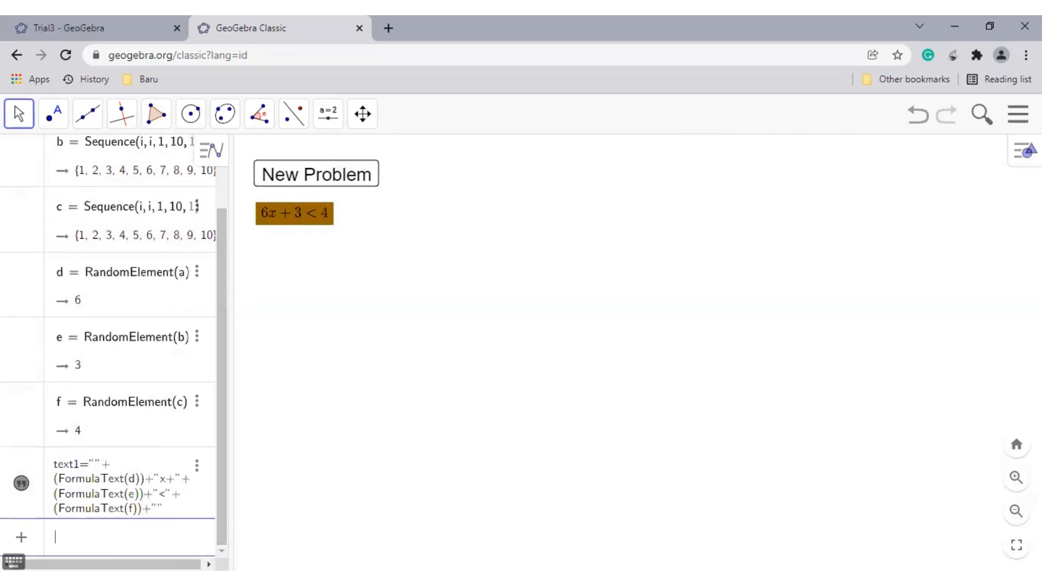
pyautogui.write('g = d')
pyautogui.press('Return')
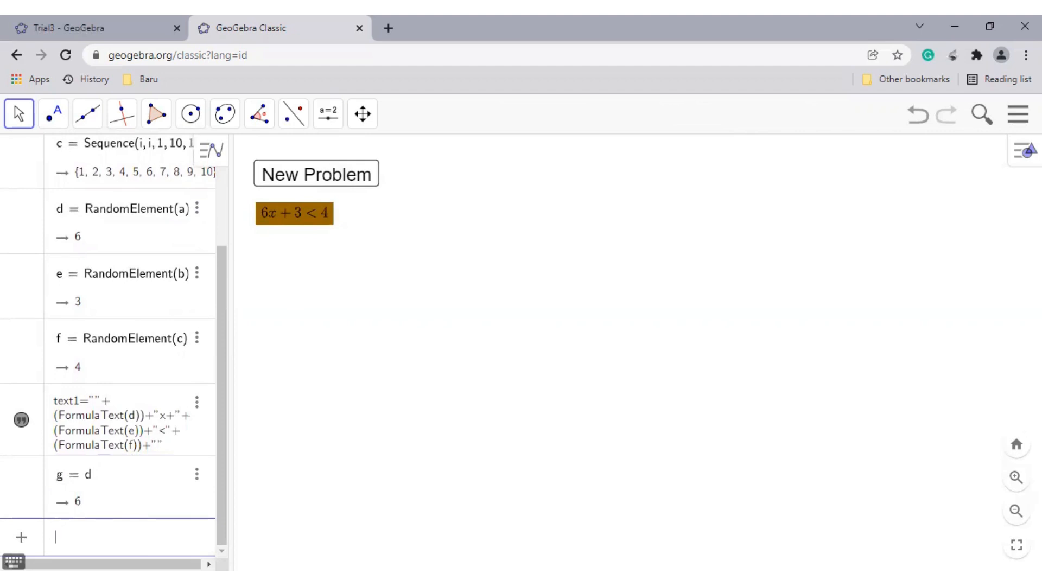
pyautogui.write('h = f')
pyautogui.press('Return')
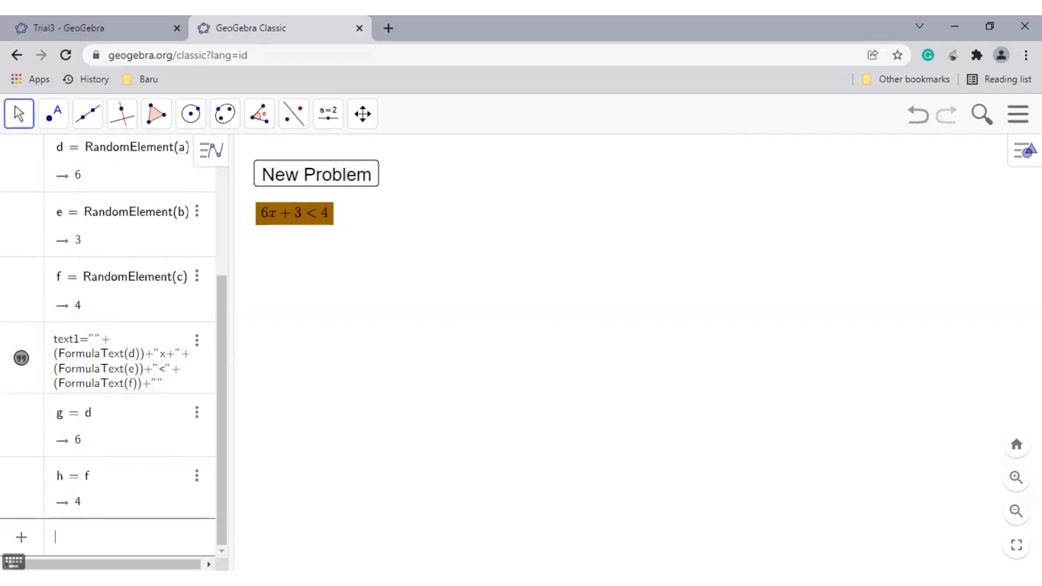
pyautogui.write('i=e')
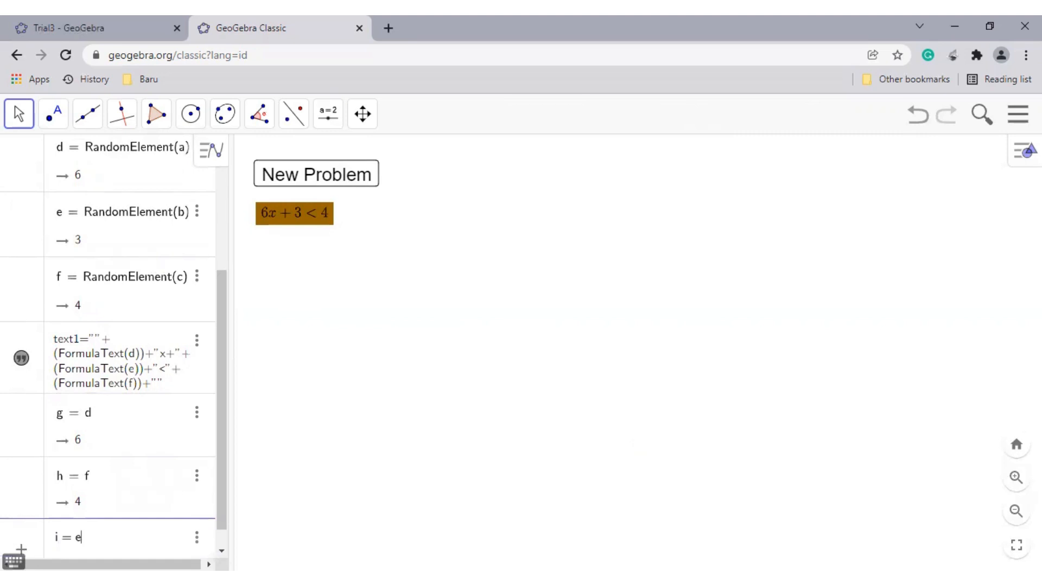
pyautogui.press('Return')
pyautogui.moveTo(221, 353); pyautogui.dragTo(225, 442)
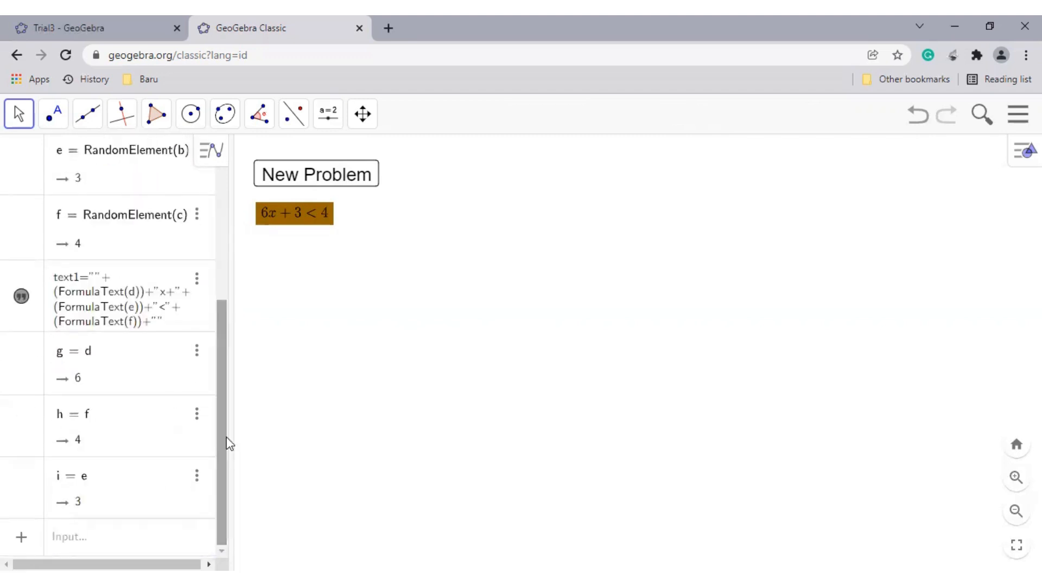
# - Start a second text below the inequality as a LaTeX formula and show the objects available for insertion
pyautogui.click(328, 115)
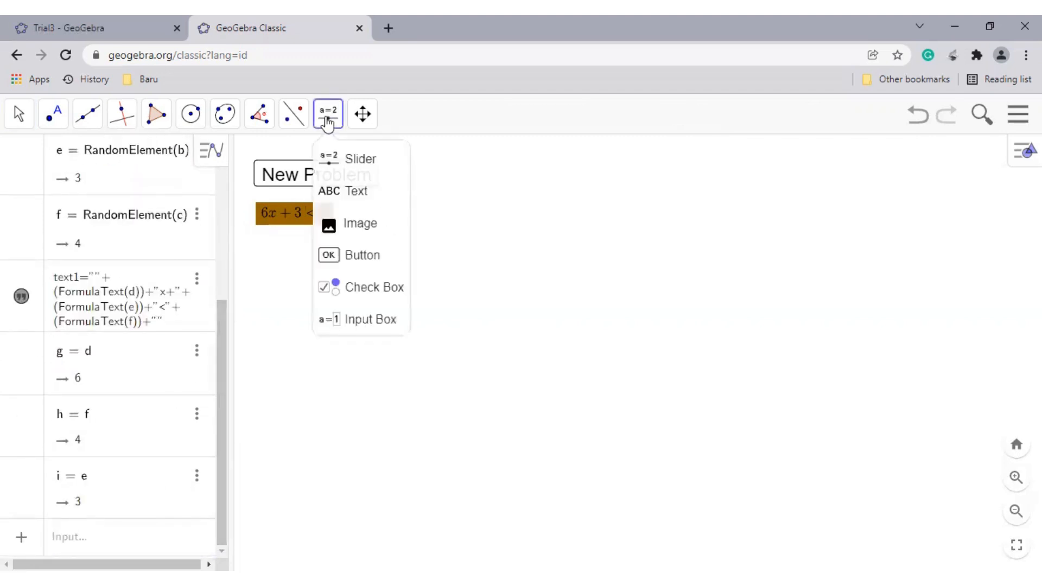
pyautogui.click(340, 193)
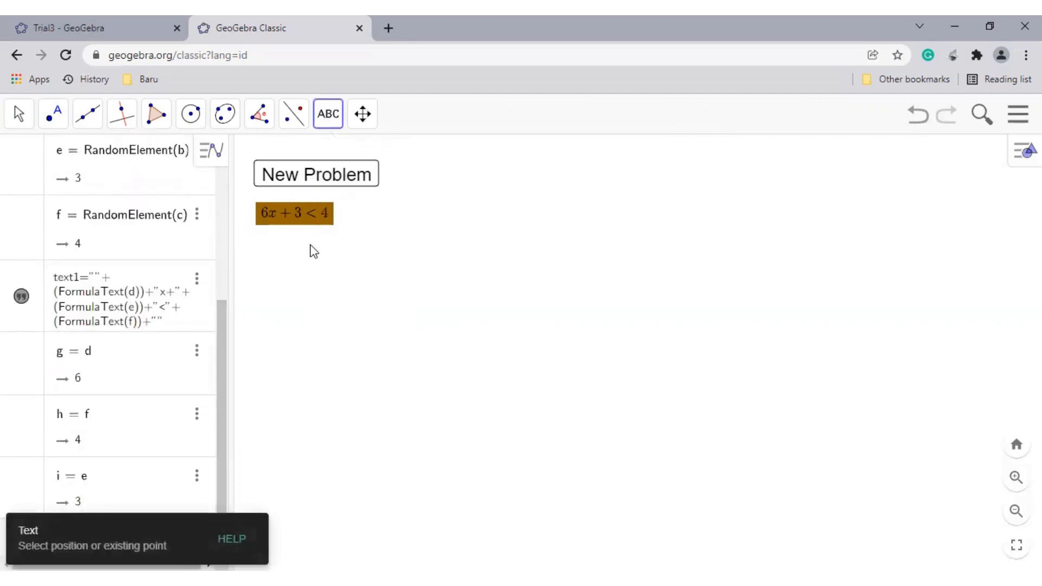
pyautogui.click(354, 269)
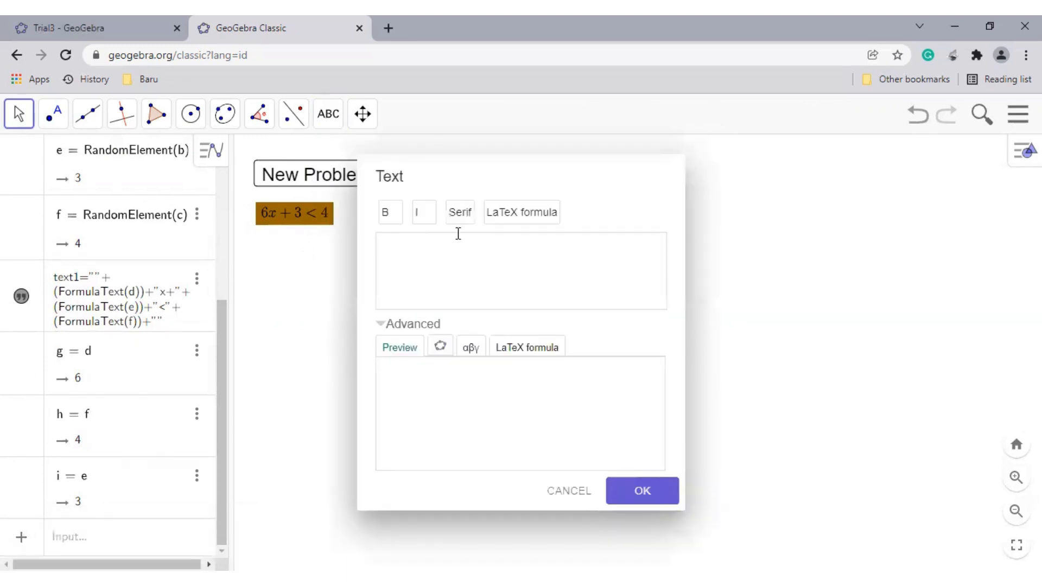
pyautogui.click(507, 220)
pyautogui.click(440, 349)
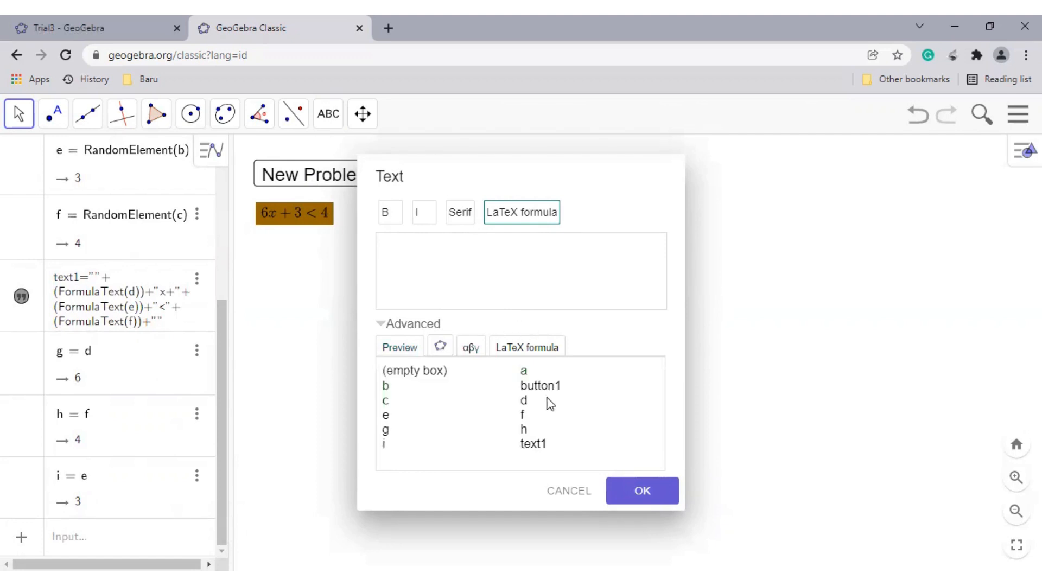
# - Compose the second text as the serif LaTeX formula gx+i<h with g, i and h as linked objects, and confirm it
pyautogui.click(386, 429)
pyautogui.click(385, 445)
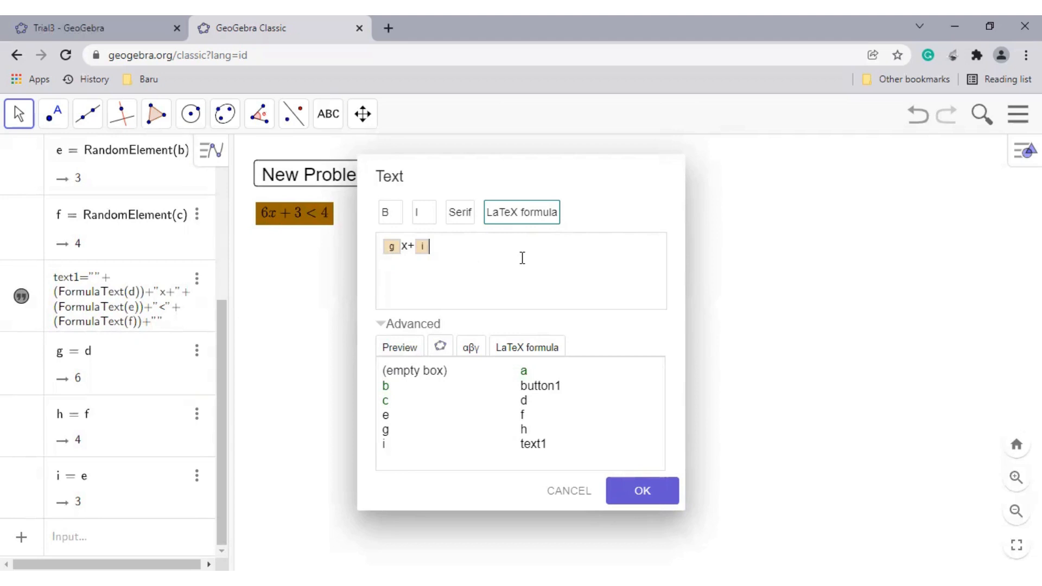
pyautogui.click(523, 430)
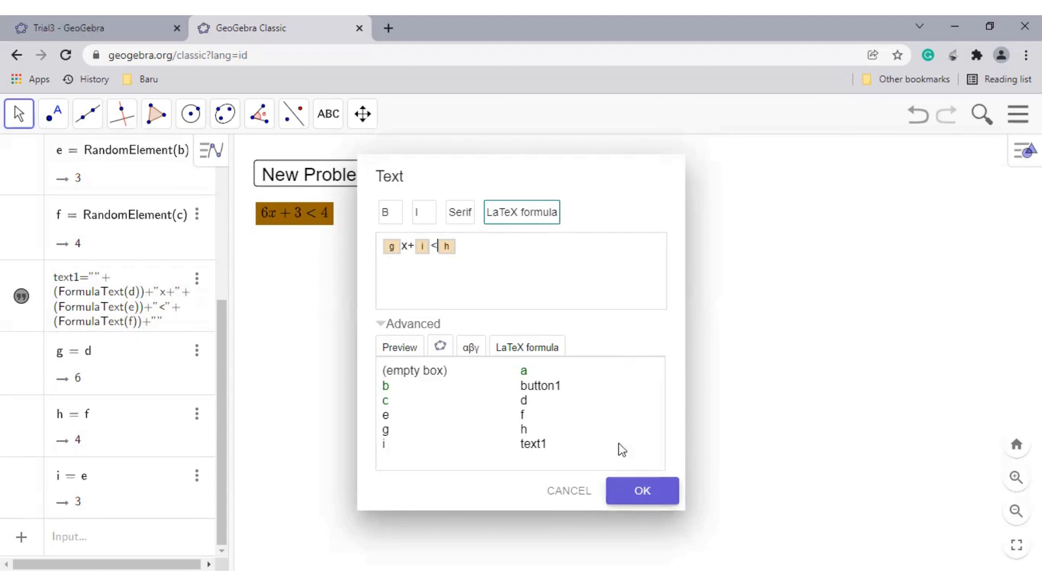
pyautogui.click(392, 350)
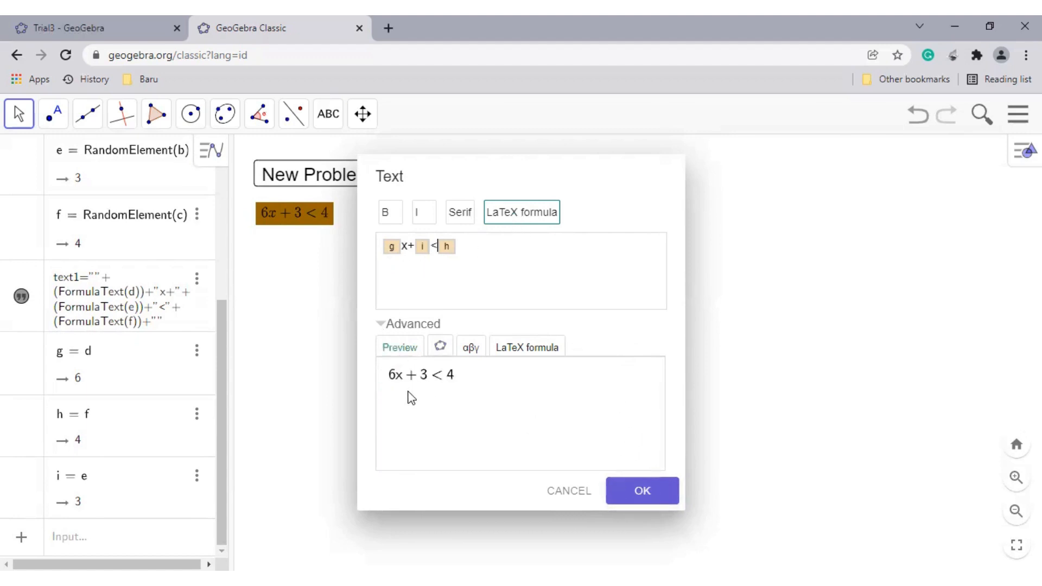
pyautogui.click(460, 212)
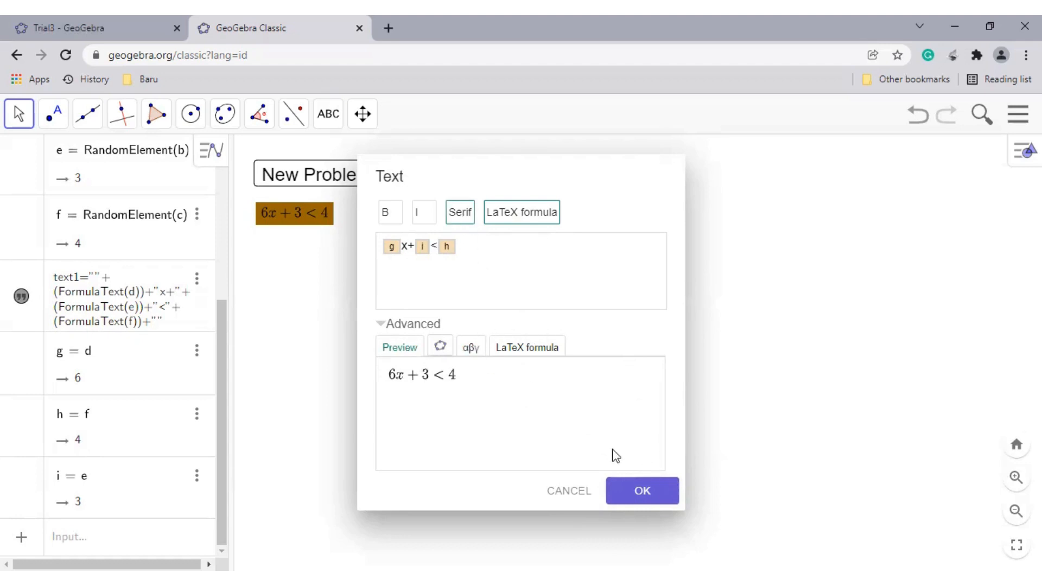
pyautogui.click(641, 491)
pyautogui.click(342, 264)
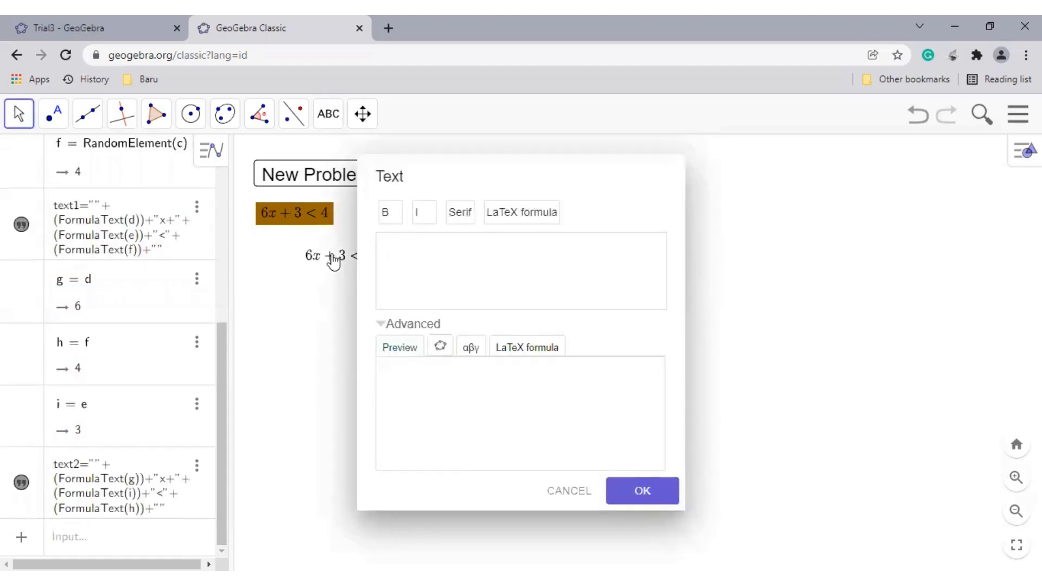
pyautogui.rightClick(335, 256)
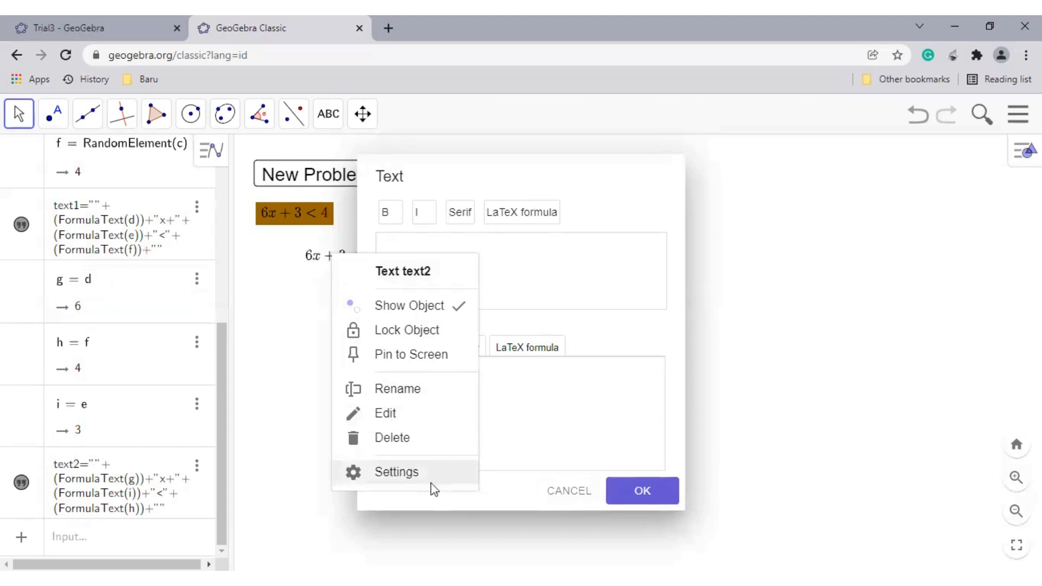
pyautogui.click(570, 493)
# - Set the second inequality text's background color to orange (#CC6600) and close its settings
pyautogui.rightClick(338, 263)
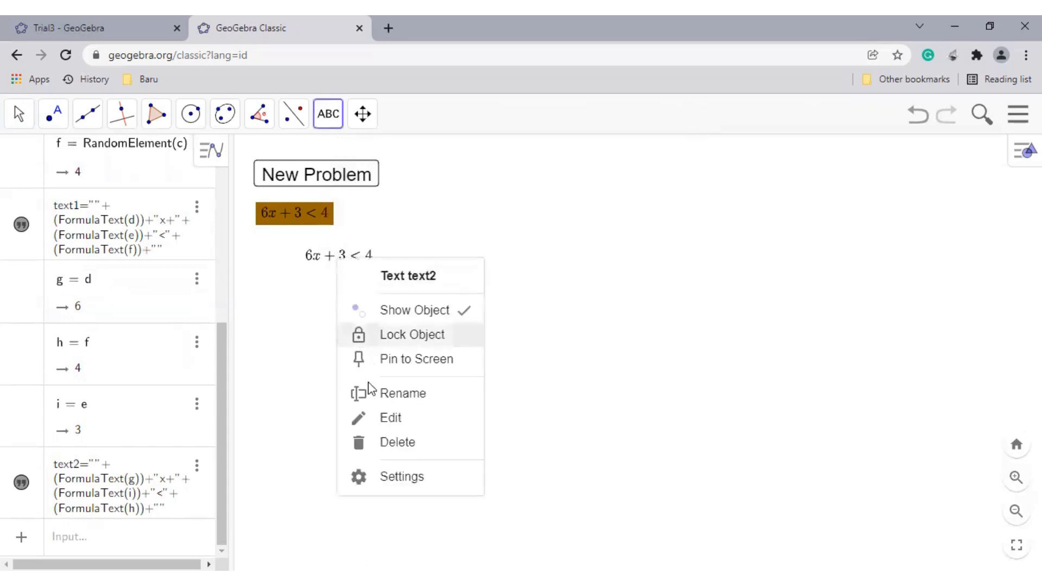
pyautogui.click(372, 477)
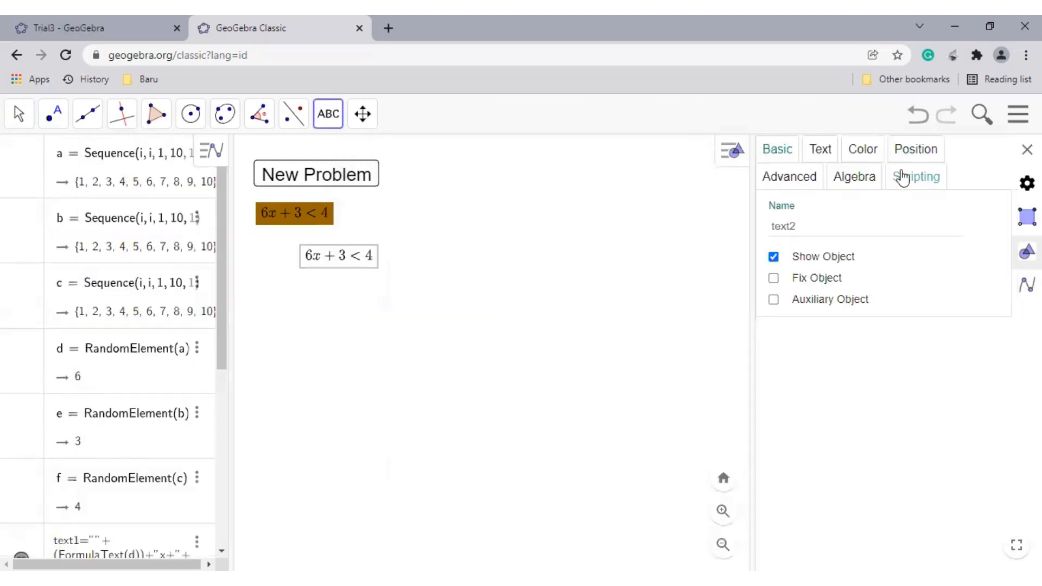
pyautogui.click(863, 149)
pyautogui.click(959, 240)
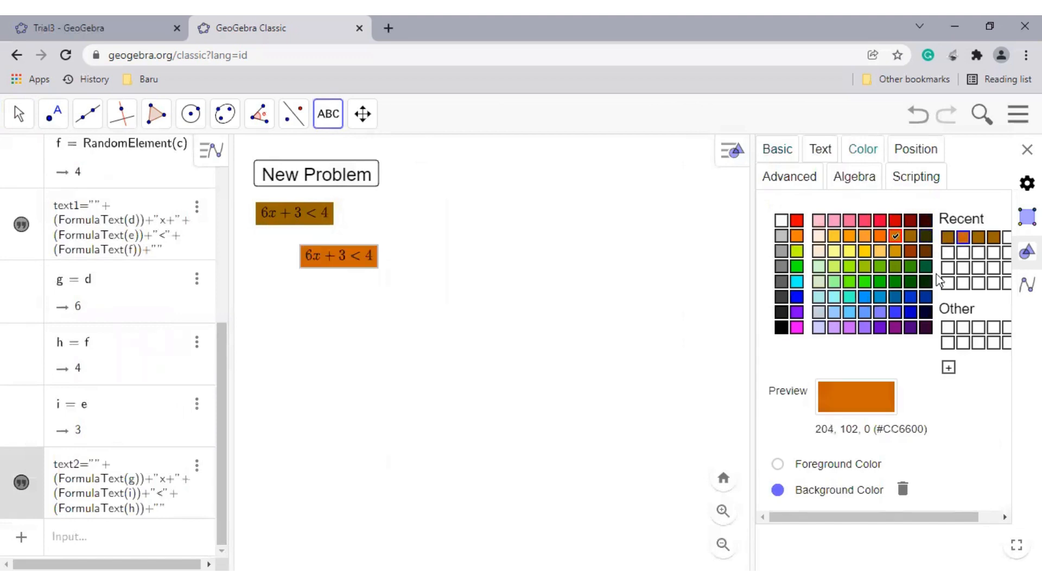
pyautogui.click(1026, 150)
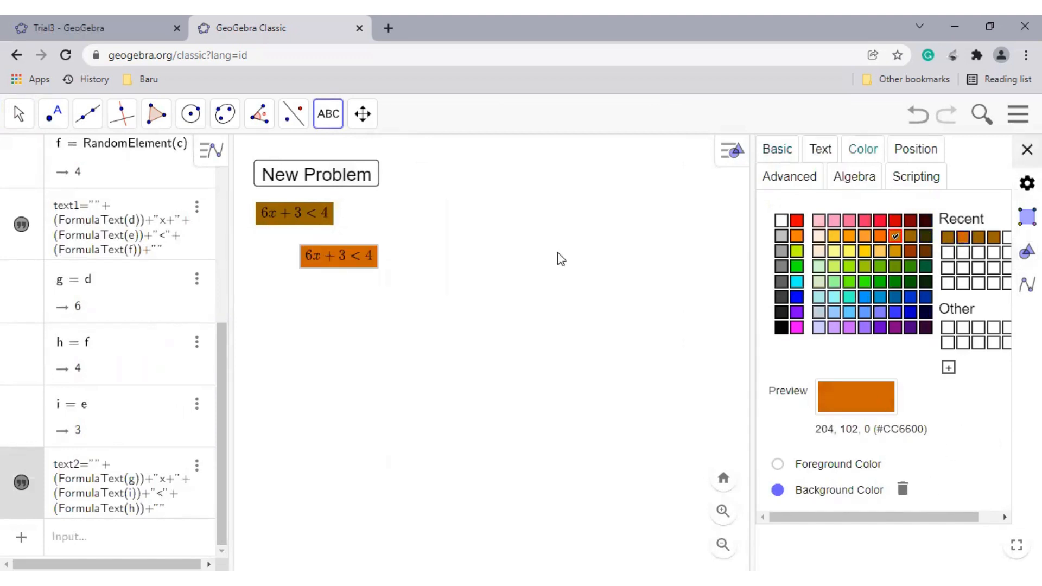
# - Nudge the second inequality text slightly to the left and generate two new random problems
pyautogui.click(20, 115)
pyautogui.click(50, 159)
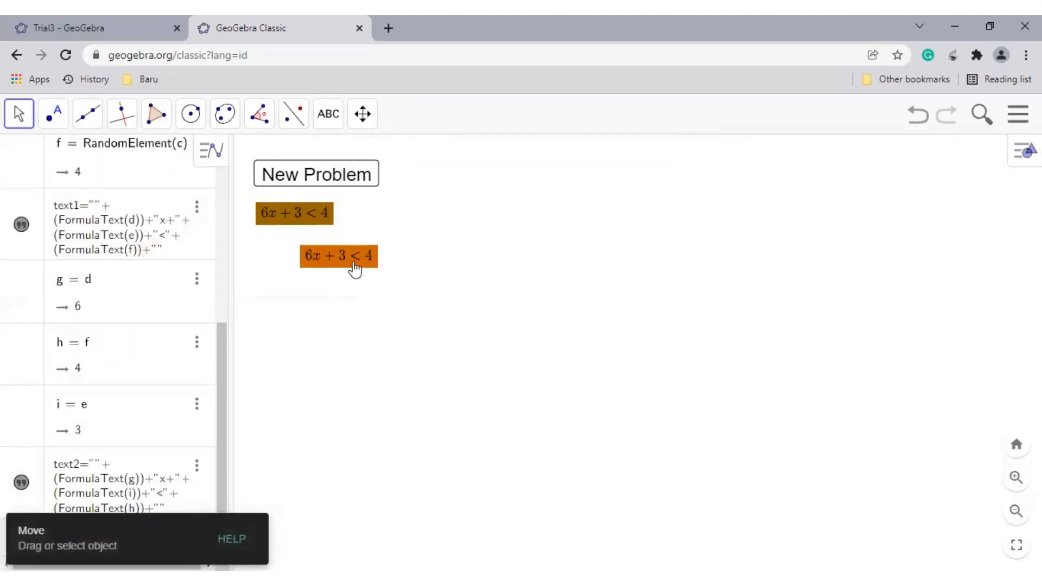
pyautogui.moveTo(350, 264); pyautogui.dragTo(338, 263)
pyautogui.click(338, 186)
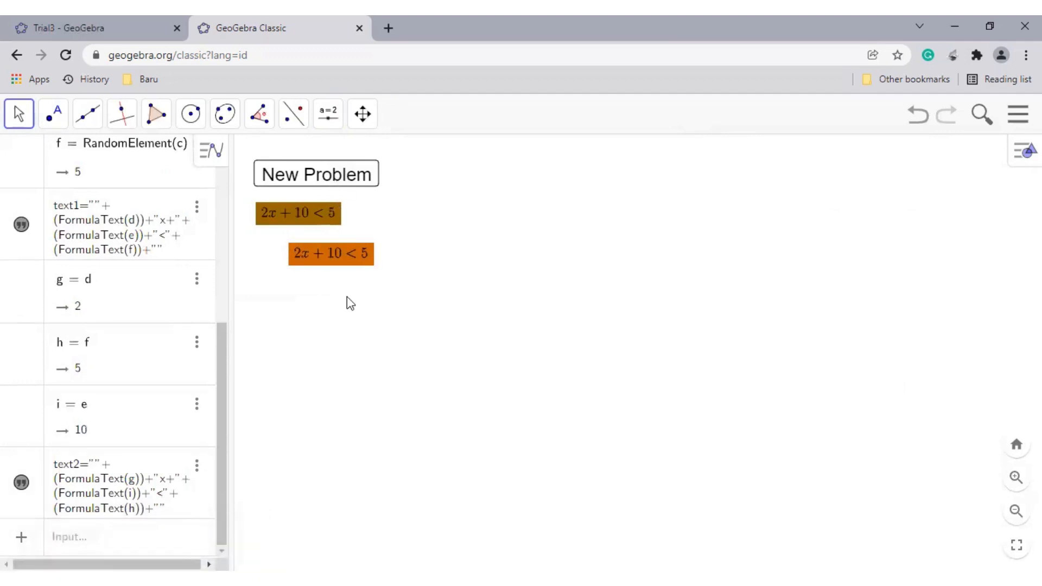
pyautogui.click(325, 181)
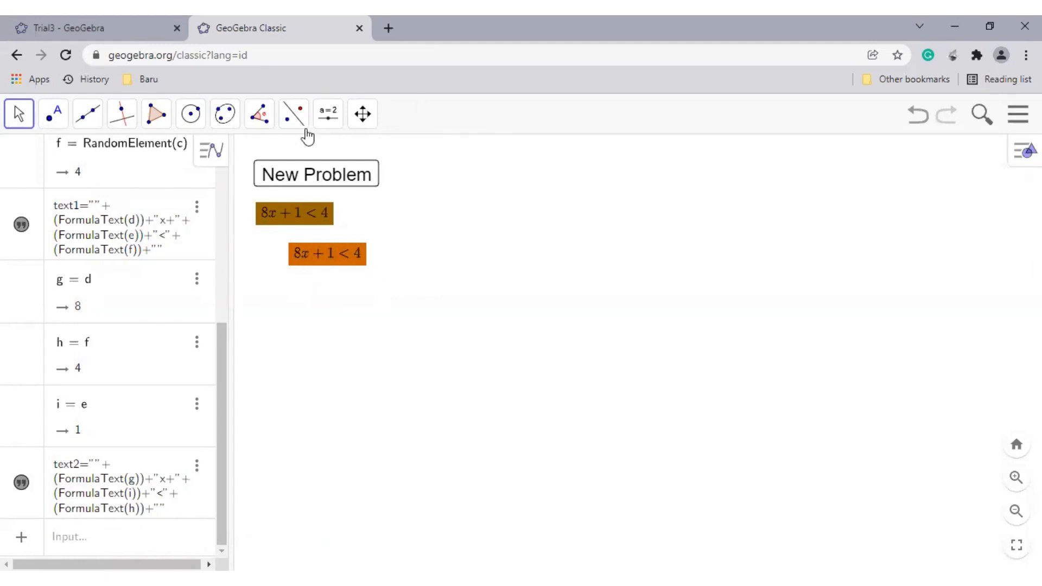
# - Create a number slider j from 1 to 10 with increment 1 beside the second inequality, and try moving its handle
pyautogui.click(329, 128)
pyautogui.click(345, 159)
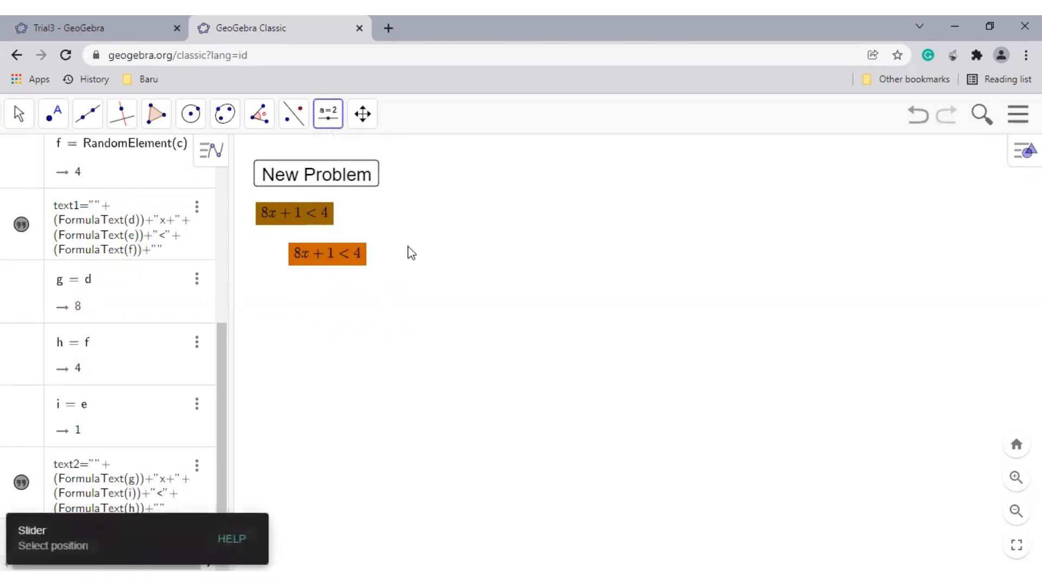
pyautogui.click(460, 264)
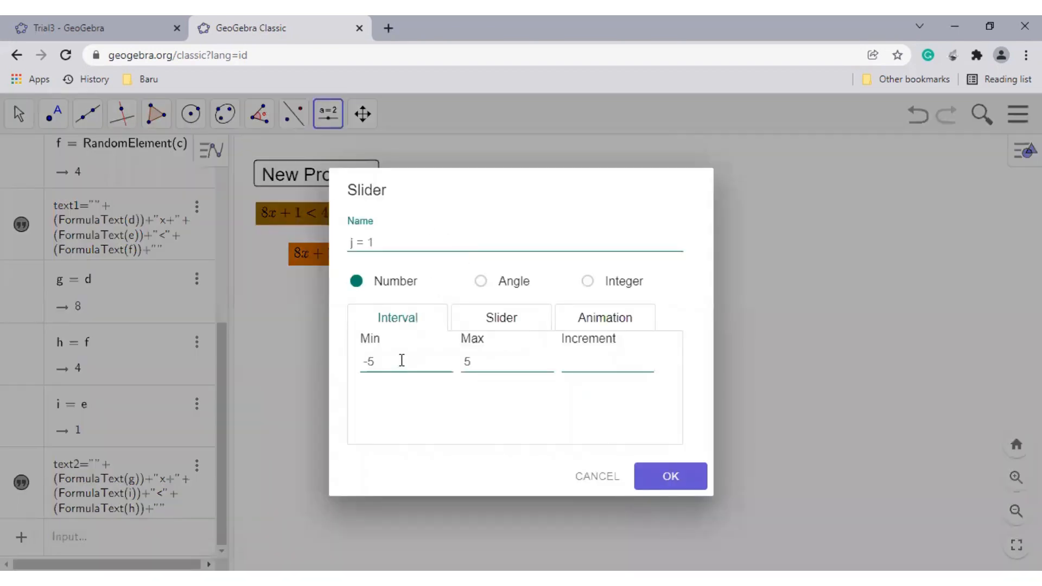
pyautogui.moveTo(401, 360); pyautogui.dragTo(351, 363)
pyautogui.moveTo(509, 356); pyautogui.dragTo(444, 368)
pyautogui.write('10')
pyautogui.click(586, 363)
pyautogui.write('1')
pyautogui.click(641, 474)
pyautogui.moveTo(458, 258)
pyautogui.mouseDown()
pyautogui.moveTo(562, 260)
pyautogui.moveTo(443, 270)
pyautogui.mouseUp()
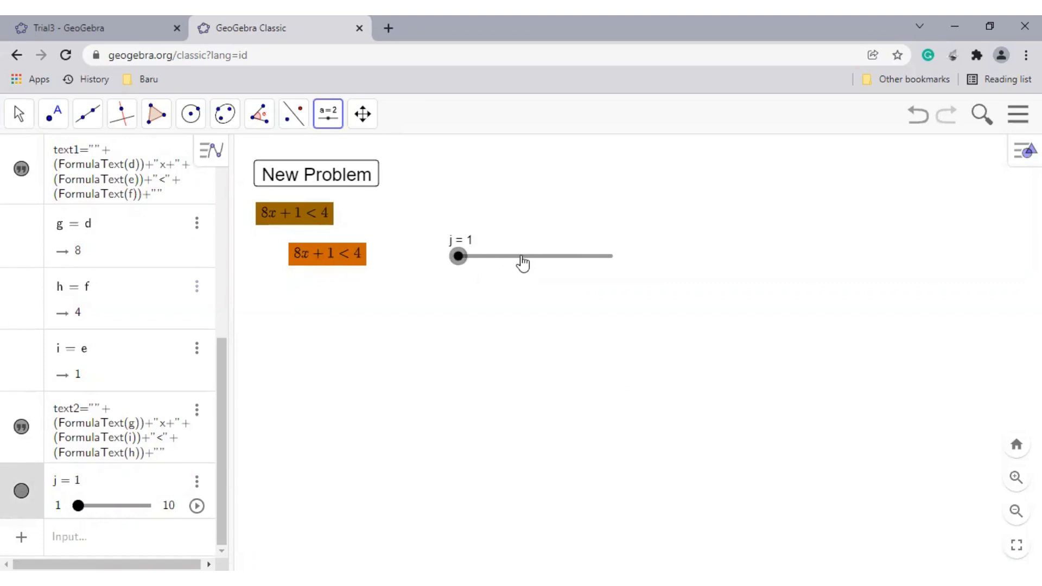
pyautogui.moveTo(522, 256); pyautogui.dragTo(463, 260)
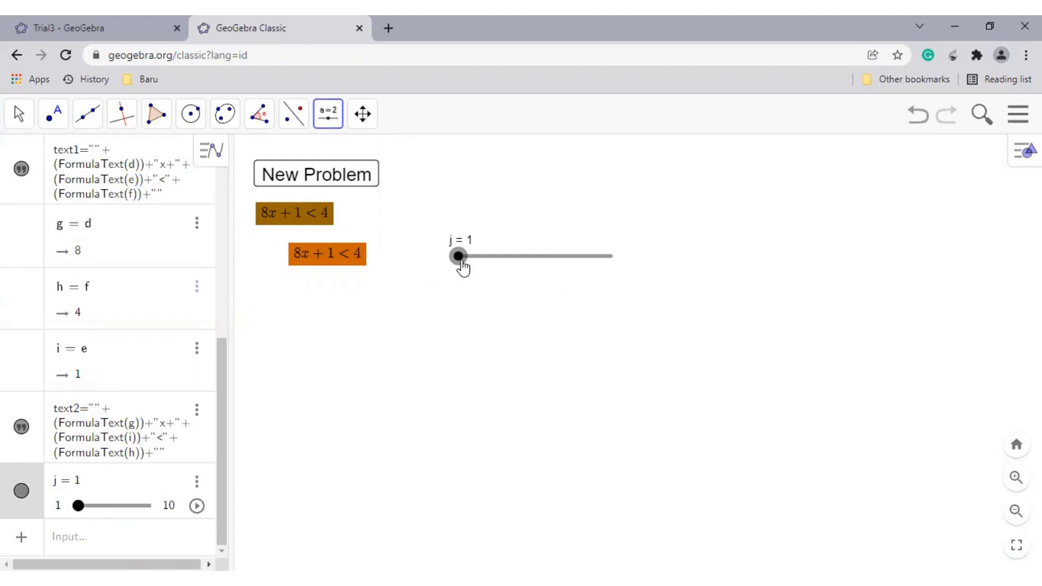
# - Redefine h as f - j and i as e - j in the algebra list
pyautogui.click(128, 298)
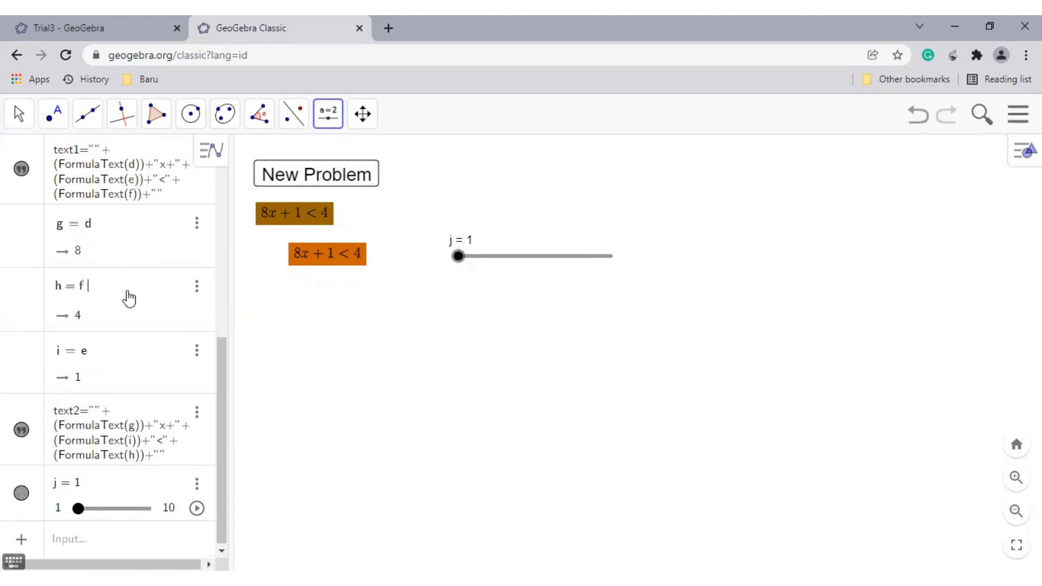
pyautogui.write('-')
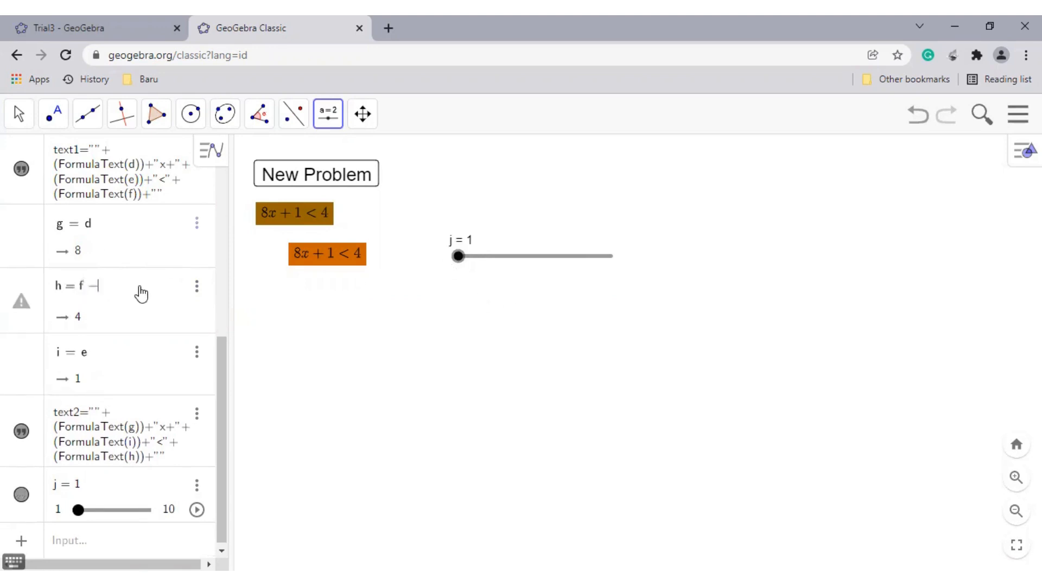
pyautogui.write('j')
pyautogui.press('Return')
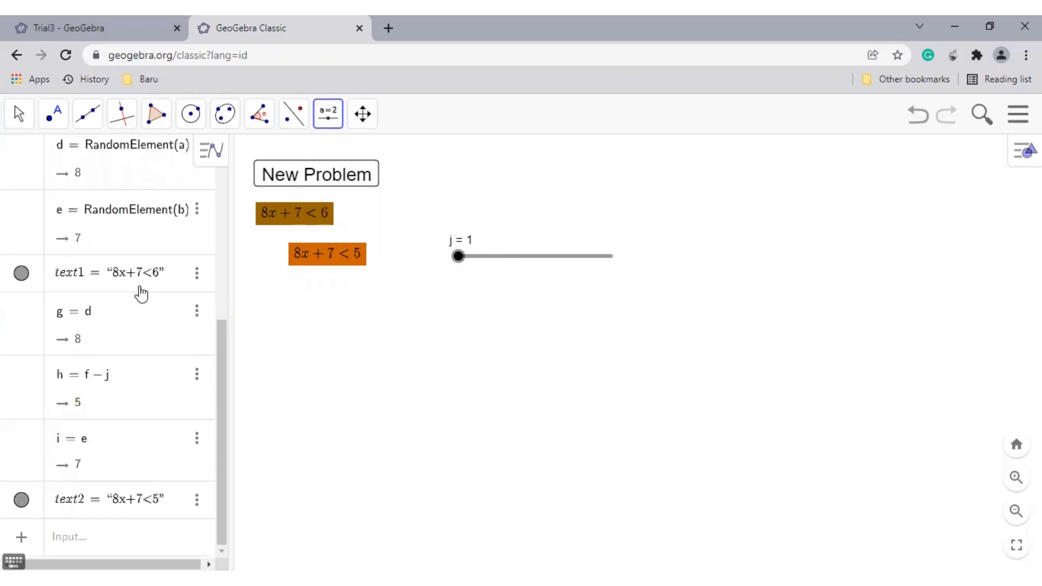
pyautogui.click(130, 442)
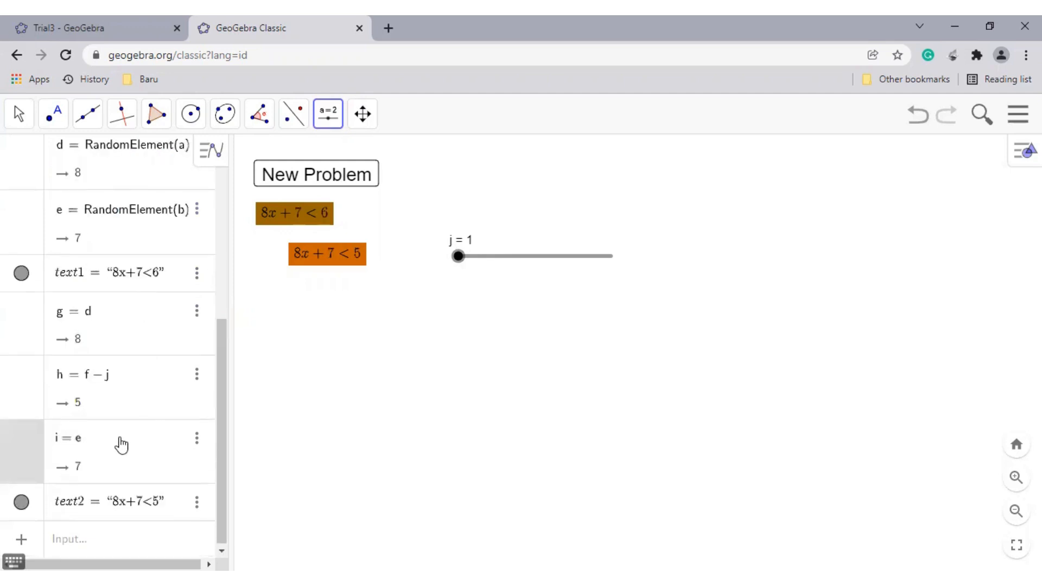
pyautogui.write('-')
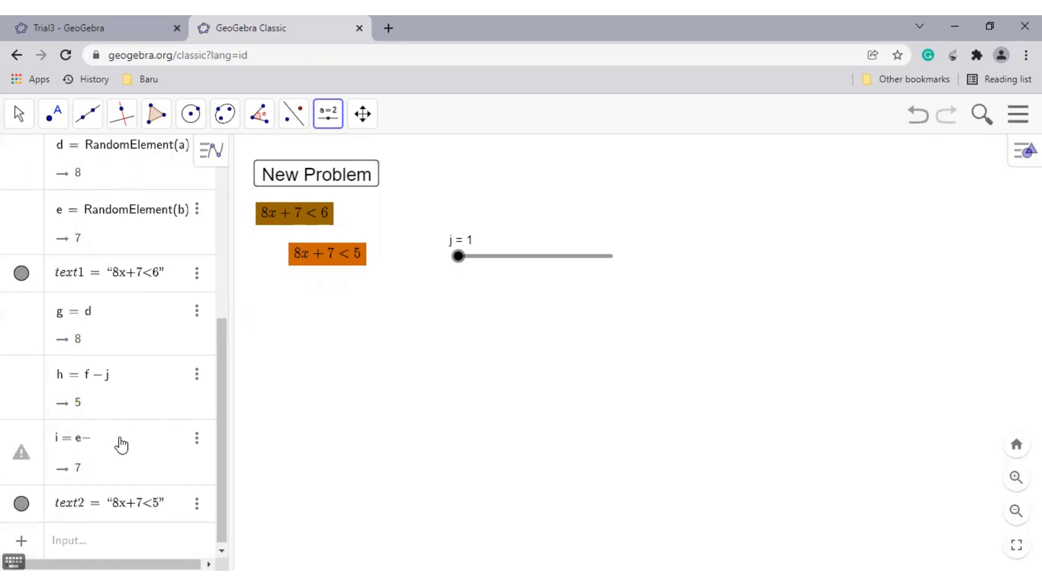
pyautogui.write('j')
pyautogui.press('Return')
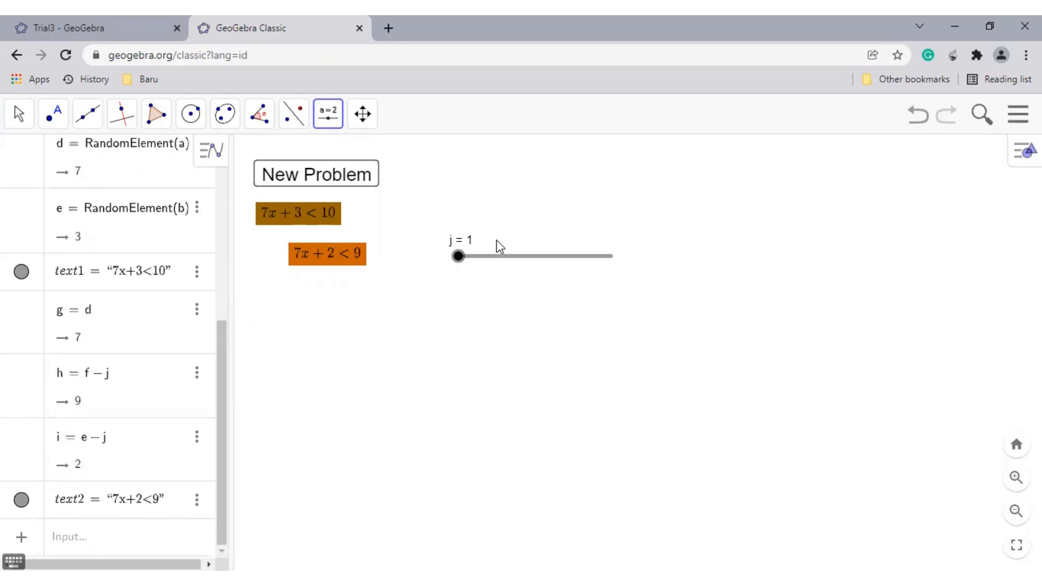
# - Test the linked inequality by moving slider j to 2 and back to 1, and check the algebra list
pyautogui.moveTo(473, 261)
pyautogui.mouseDown()
pyautogui.moveTo(519, 265)
pyautogui.moveTo(477, 270)
pyautogui.mouseUp()
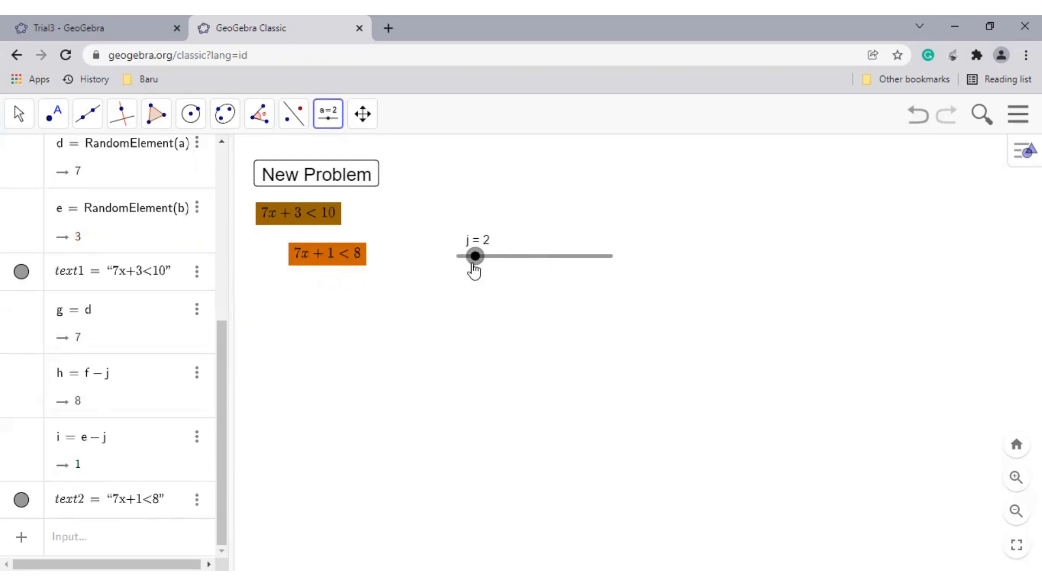
pyautogui.moveTo(475, 269); pyautogui.dragTo(453, 268)
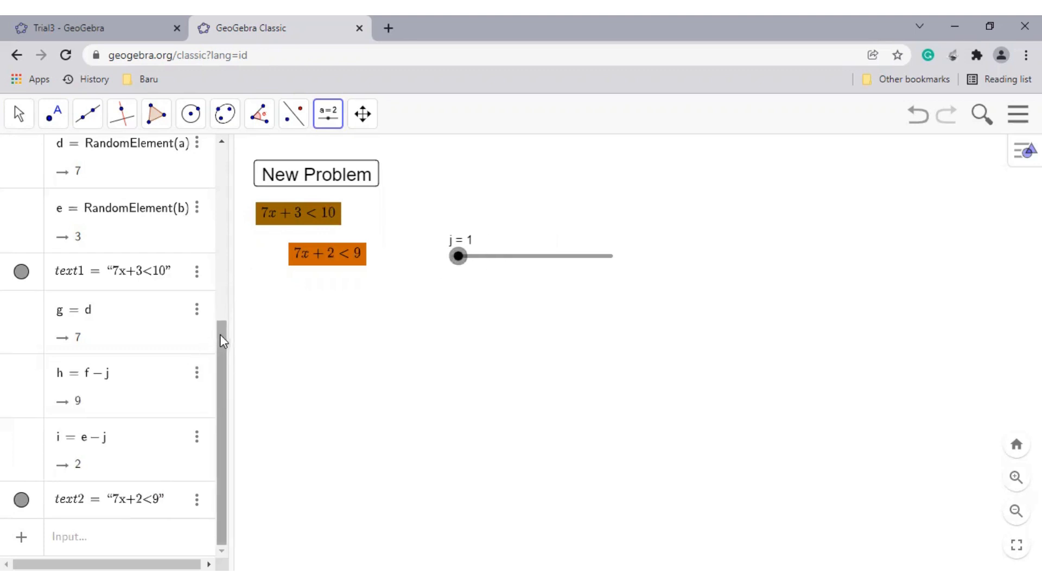
pyautogui.scroll(2, 219, 303)
pyautogui.scroll(-2, 219, 281)
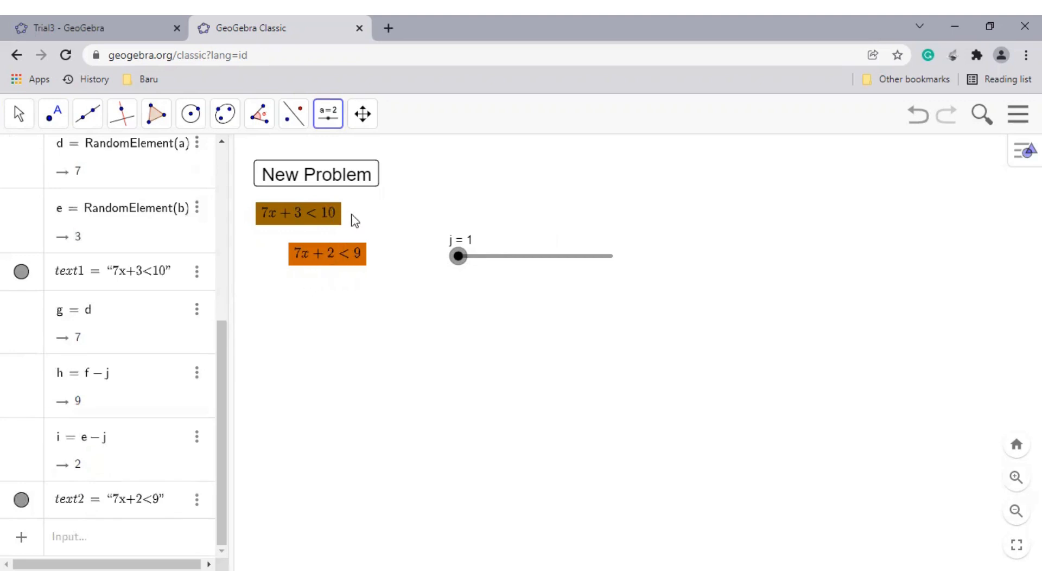
# - Add a third text below the second inequality as the serif LaTeX formula gx+i<h with g, i and h as linked objects
pyautogui.click(330, 115)
pyautogui.click(332, 195)
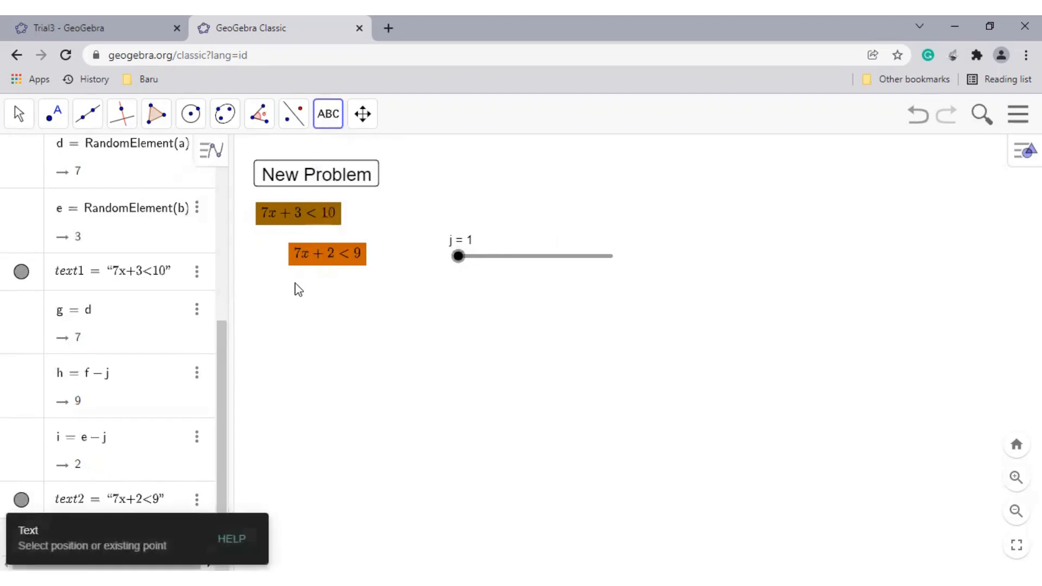
pyautogui.click(298, 309)
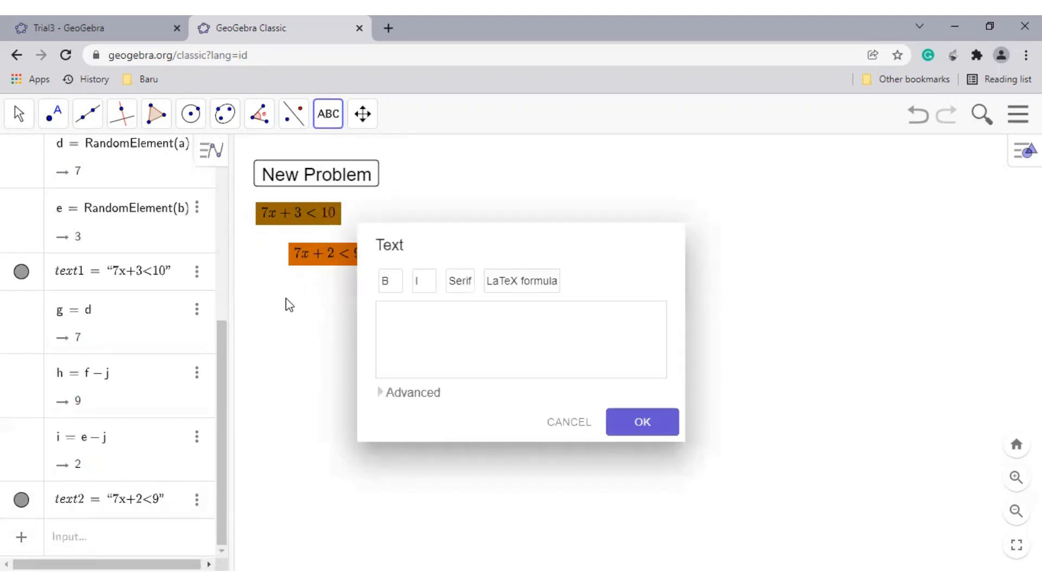
pyautogui.click(414, 395)
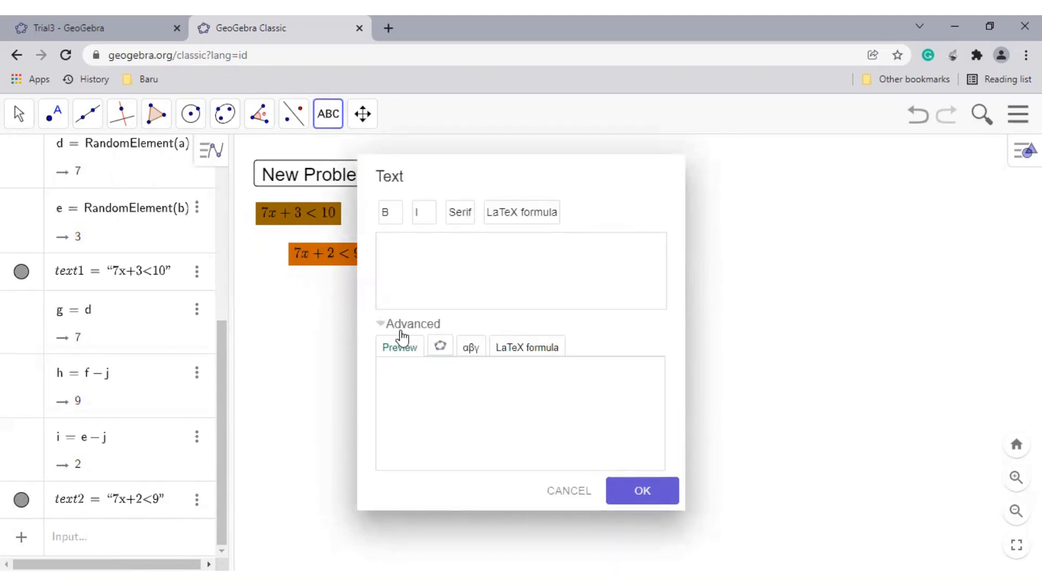
pyautogui.click(529, 212)
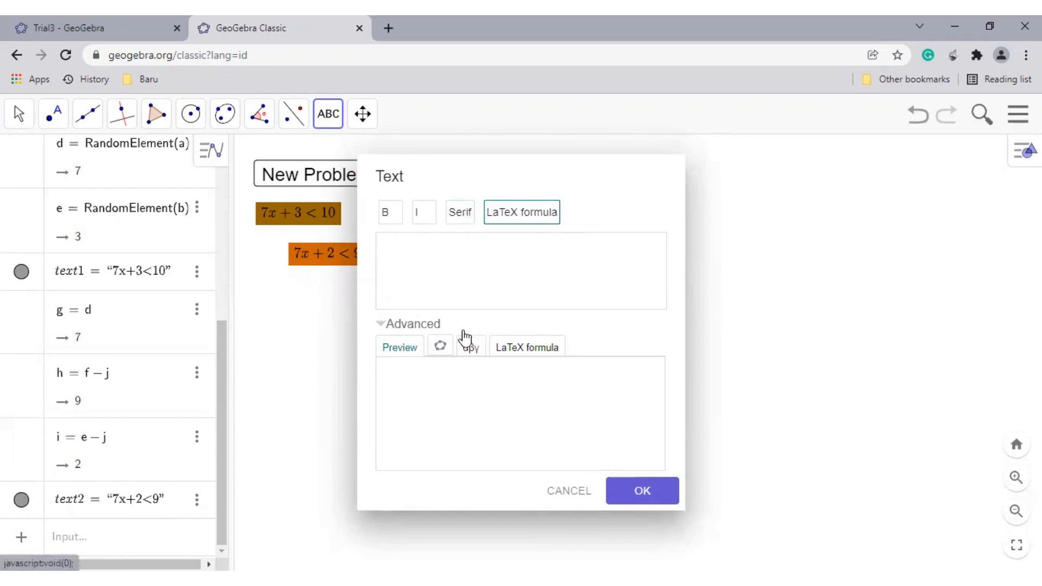
pyautogui.click(440, 346)
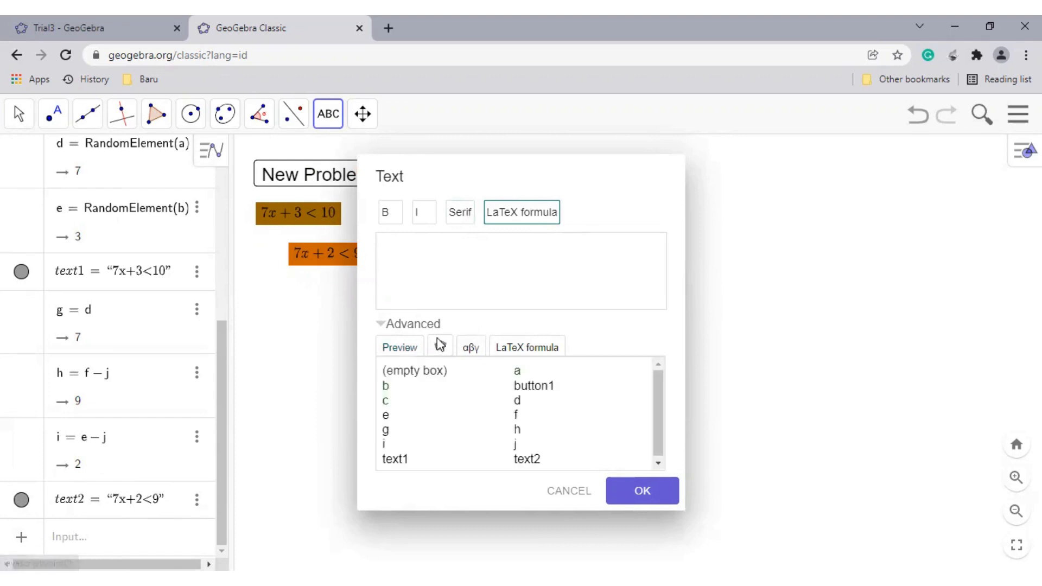
pyautogui.click(386, 431)
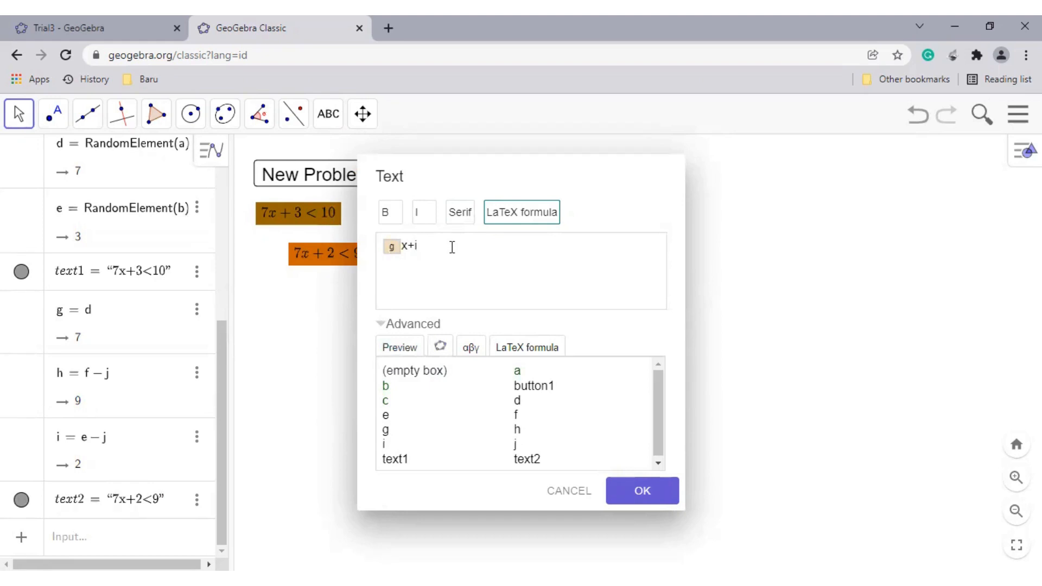
pyautogui.press('BackSpace')
pyautogui.click(385, 444)
pyautogui.click(516, 429)
pyautogui.click(623, 491)
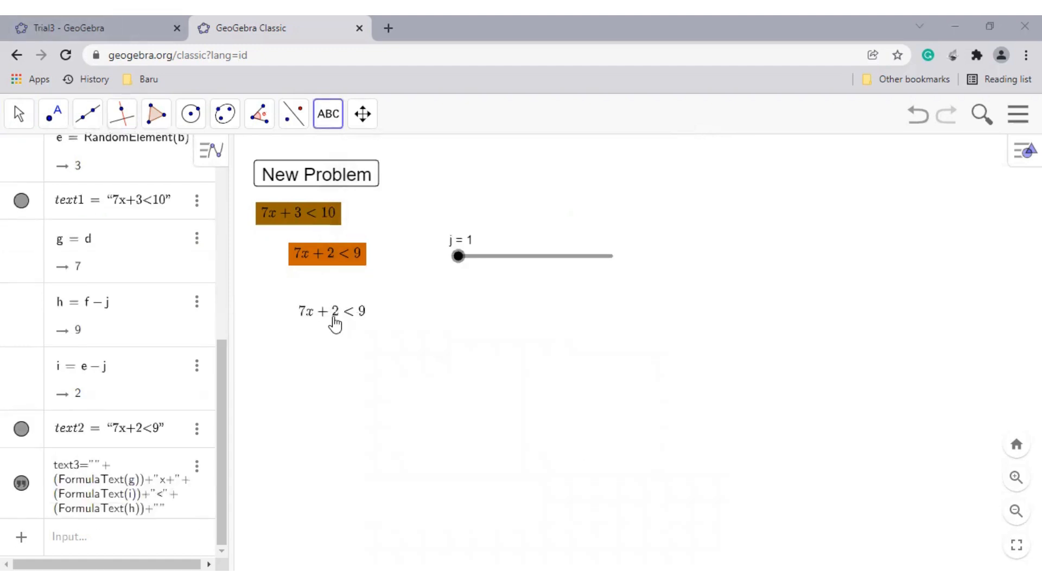
# - Align the third inequality text under the second one and check its basic object settings
pyautogui.moveTo(333, 318)
pyautogui.mouseDown()
pyautogui.moveTo(323, 303)
pyautogui.moveTo(330, 316)
pyautogui.mouseUp()
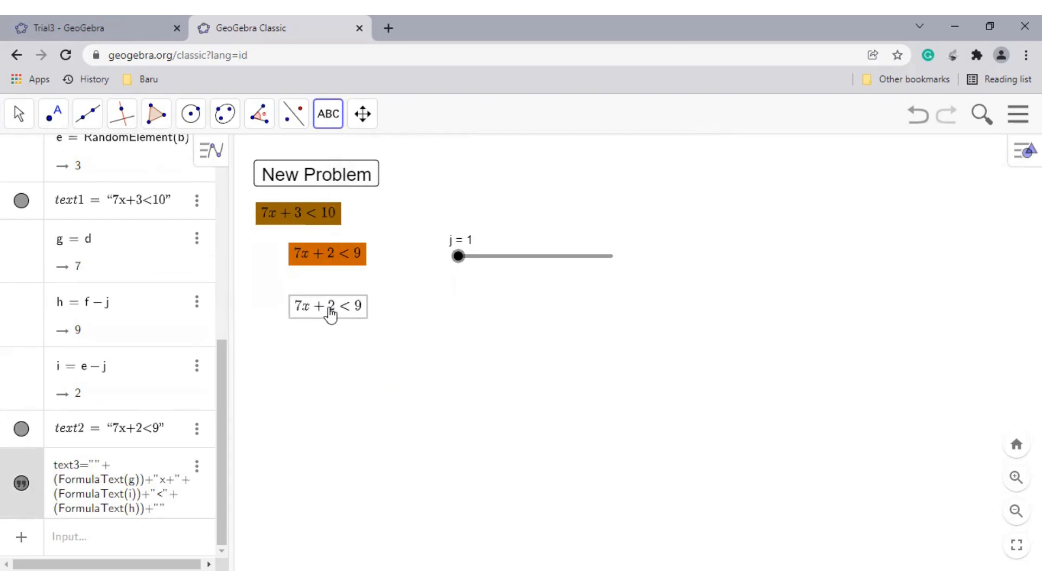
pyautogui.rightClick(357, 313)
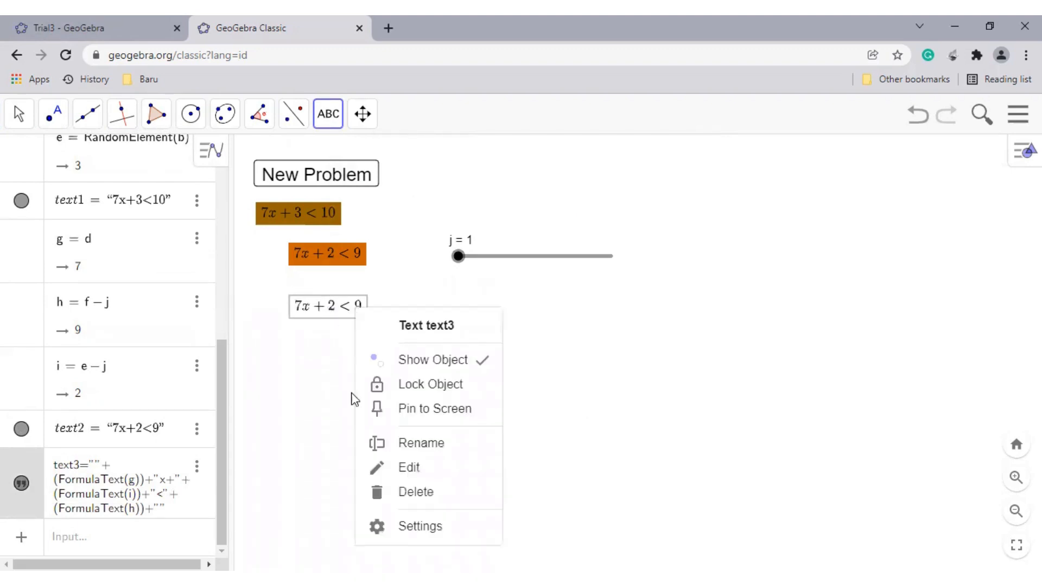
pyautogui.click(389, 528)
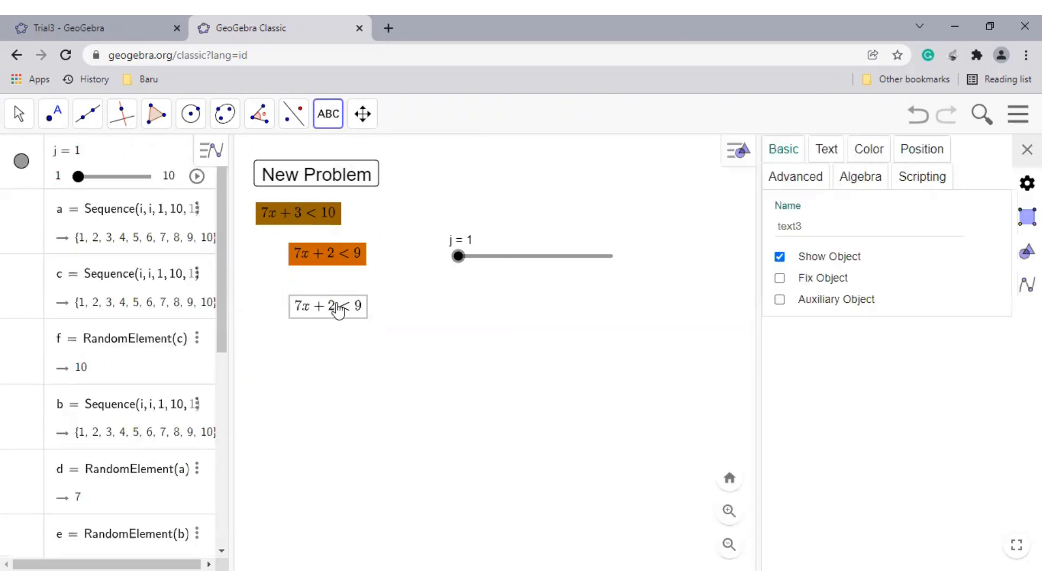
pyautogui.click(1022, 154)
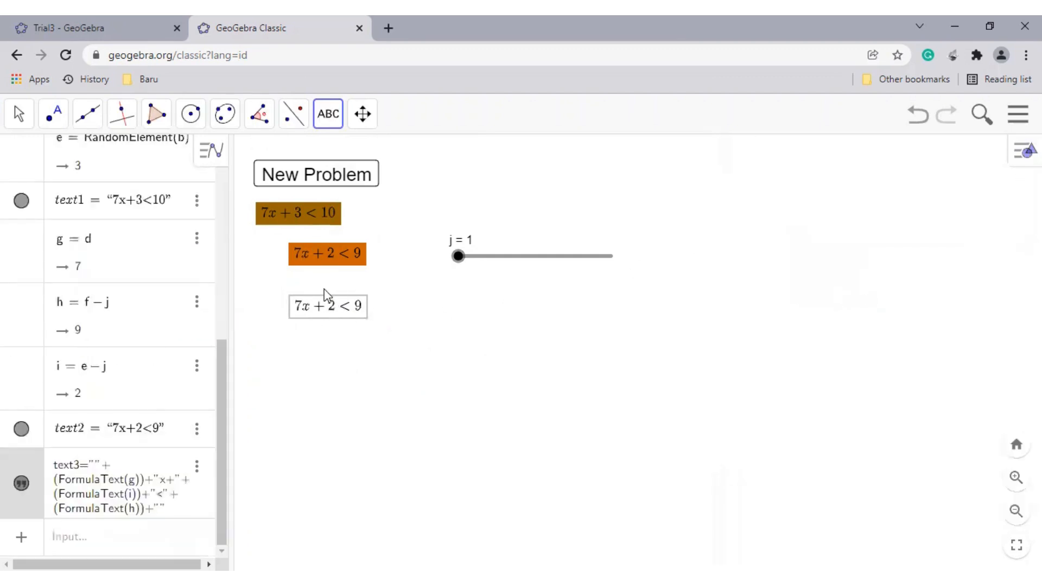
# - Edit the third text's LaTeX formula to read gx<h, removing the +i term, and preview it
pyautogui.rightClick(325, 307)
pyautogui.click(368, 465)
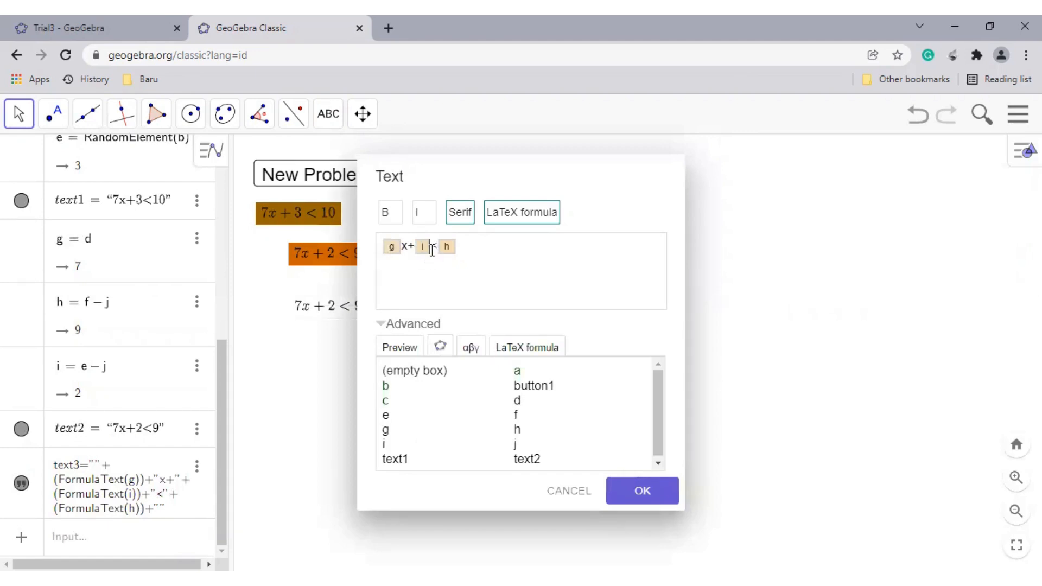
pyautogui.press('BackSpace')
pyautogui.press('BackSpace')
pyautogui.press('BackSpace')
pyautogui.write('x')
pyautogui.click(399, 347)
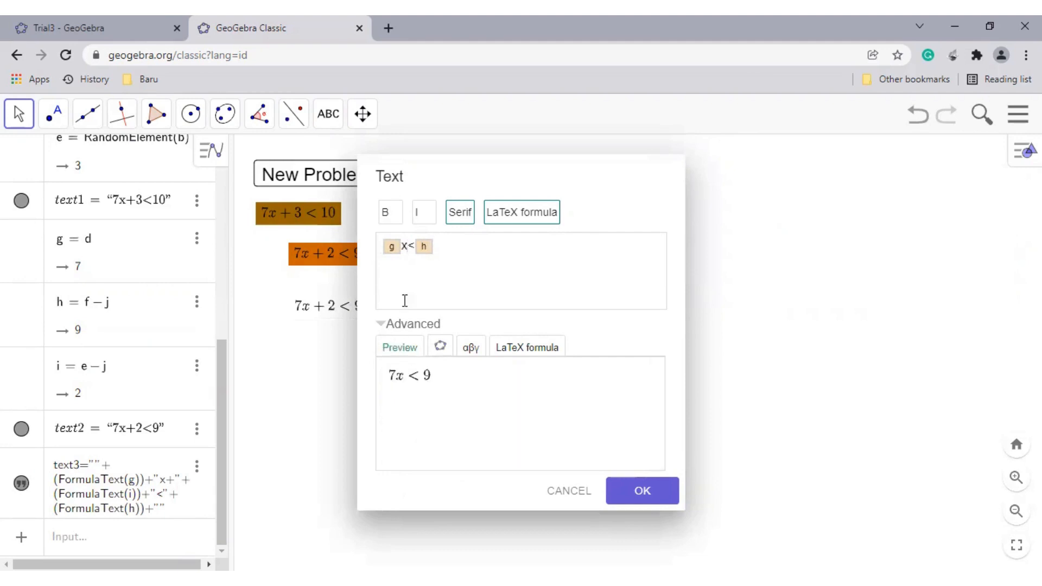
pyautogui.click(632, 490)
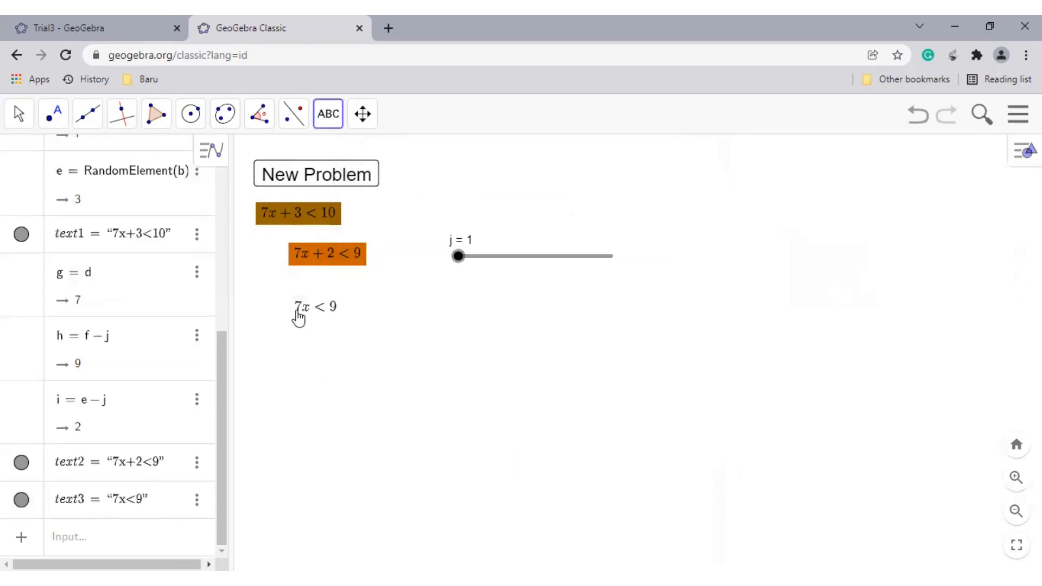
# - Shift the second and third inequality texts down and set the second one's background colour to #CC9900
pyautogui.moveTo(298, 318); pyautogui.dragTo(297, 342)
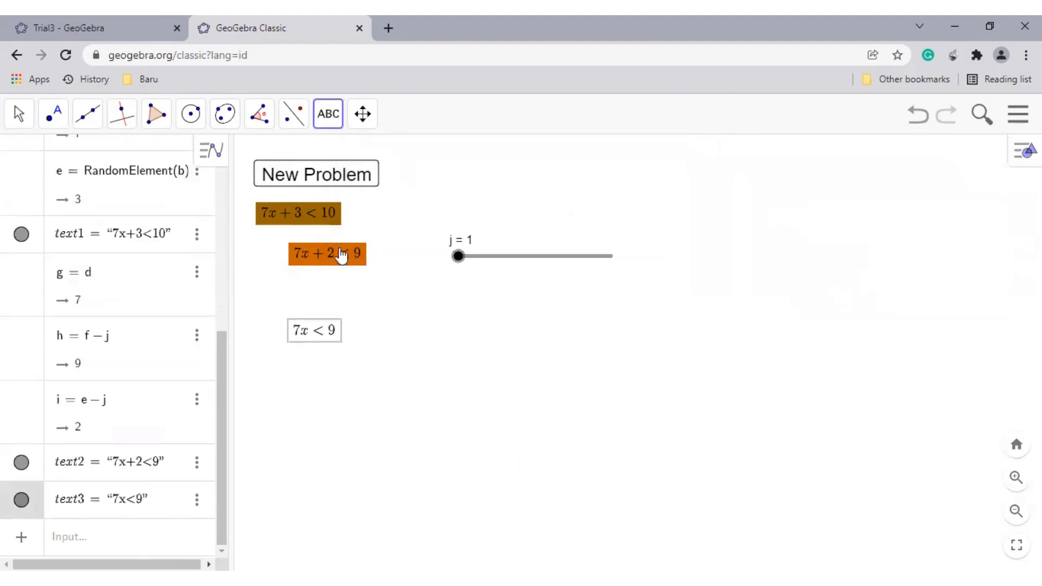
pyautogui.moveTo(341, 255)
pyautogui.mouseDown()
pyautogui.moveTo(342, 277)
pyautogui.moveTo(343, 266)
pyautogui.mouseUp()
pyautogui.rightClick(315, 328)
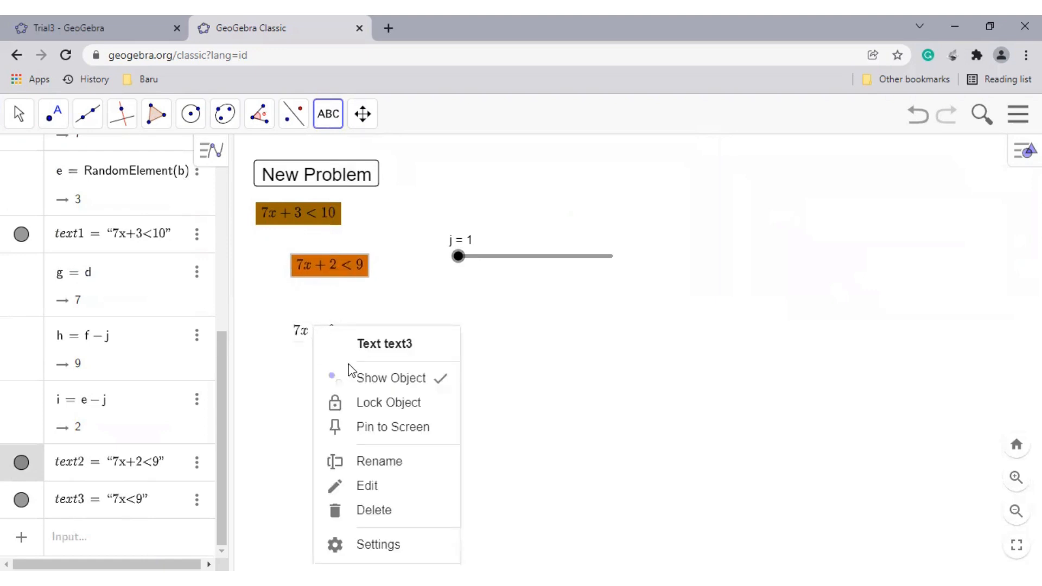
pyautogui.click(366, 543)
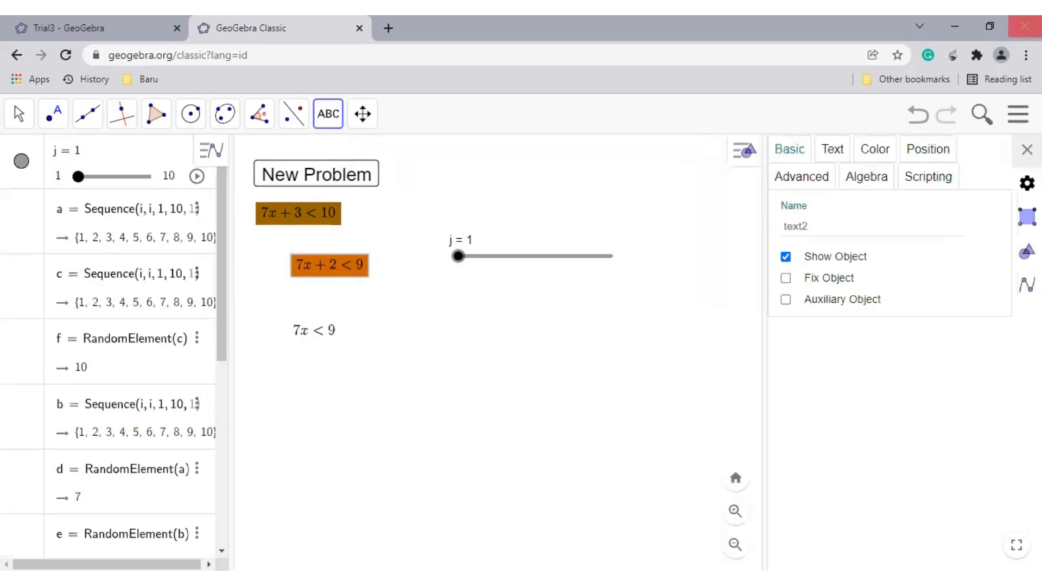
pyautogui.click(892, 155)
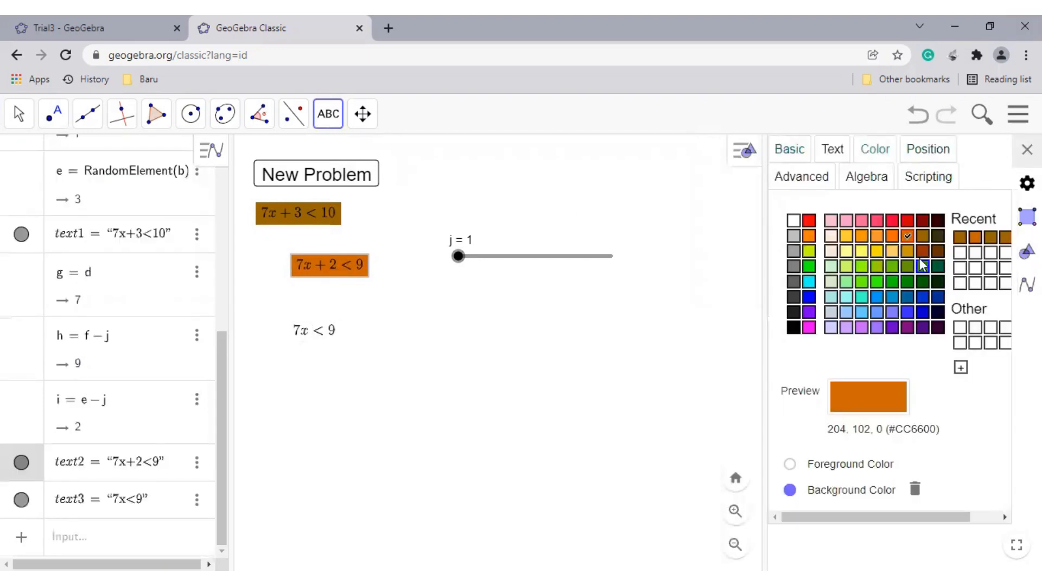
pyautogui.click(908, 251)
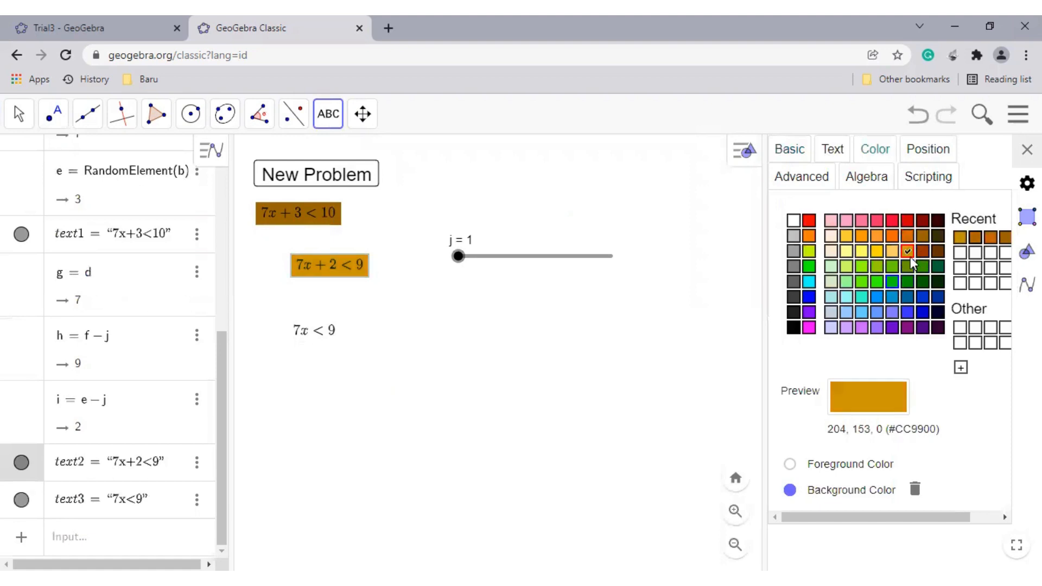
# - Set the third inequality text's background colour to #CC9900 to match the second one
pyautogui.click(314, 330)
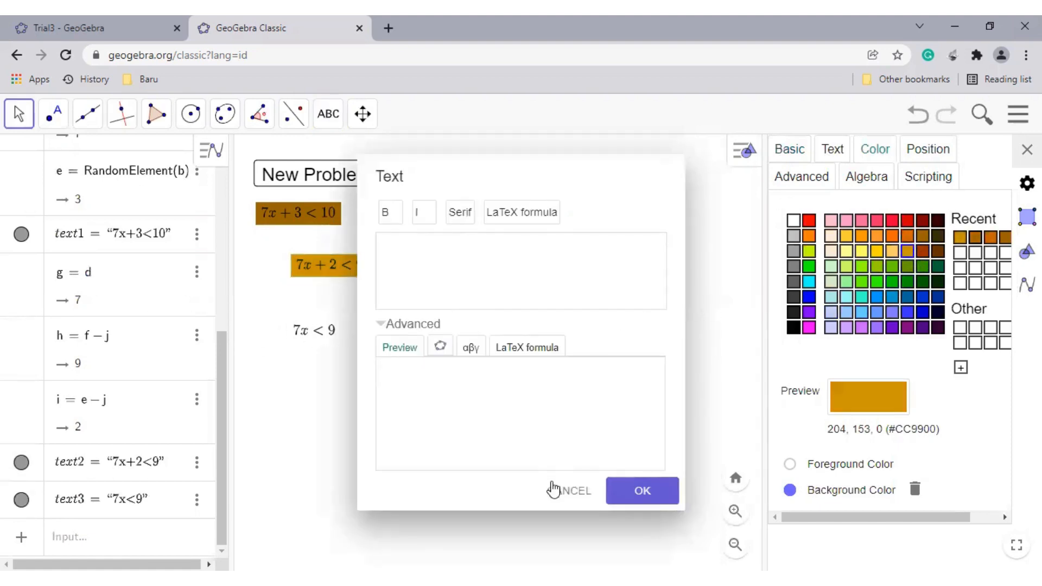
pyautogui.click(565, 490)
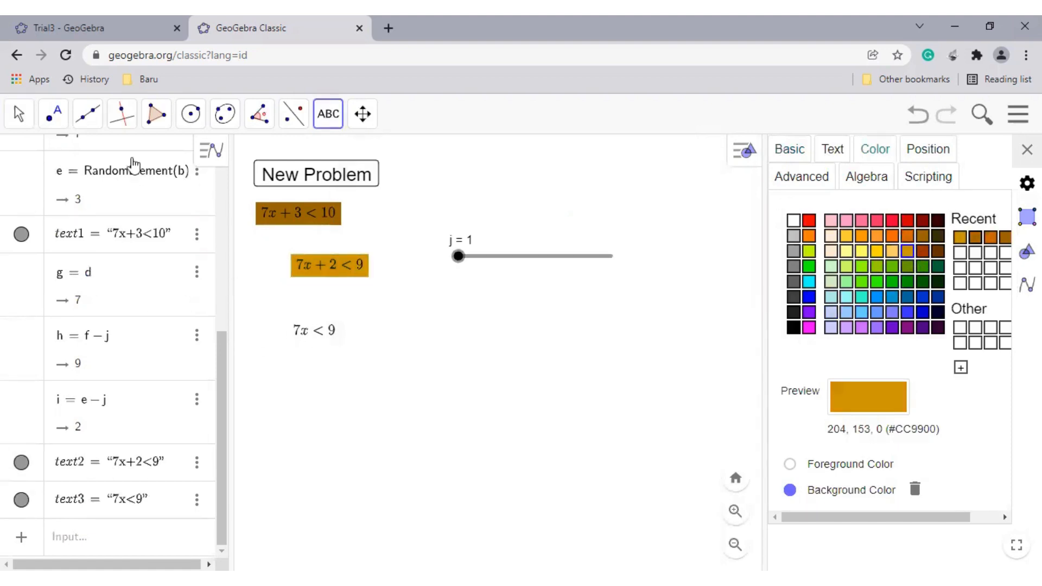
pyautogui.click(19, 114)
pyautogui.click(34, 158)
pyautogui.click(313, 330)
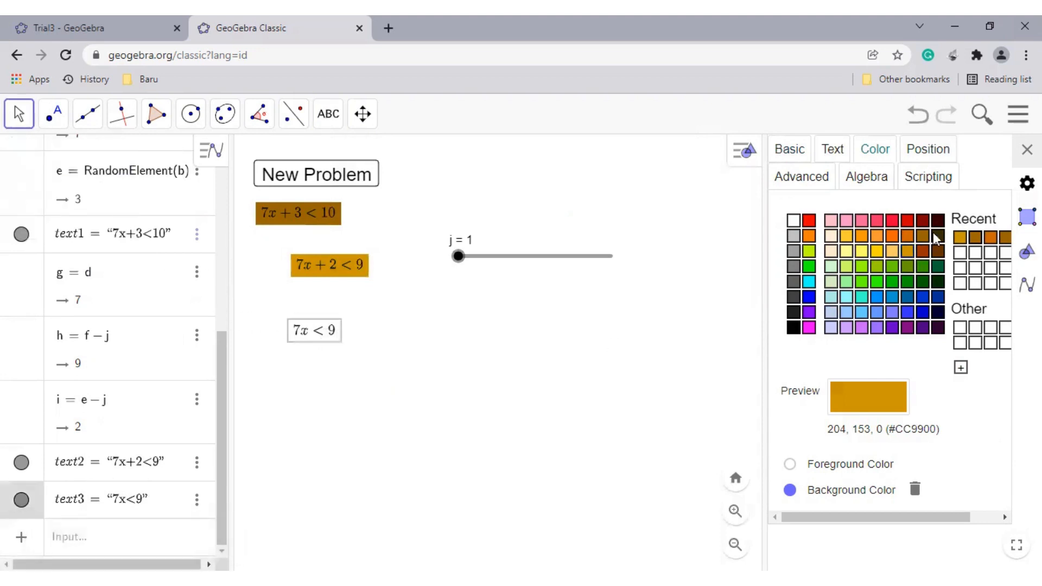
pyautogui.click(908, 253)
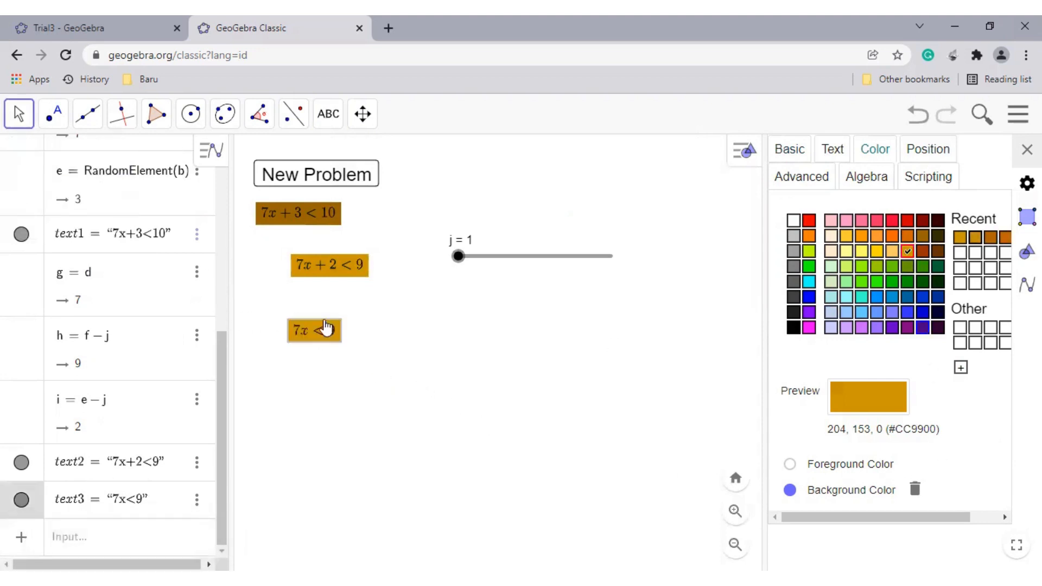
# - Adjust the third inequality's position below the second one and close the object settings
pyautogui.moveTo(337, 310)
pyautogui.mouseDown()
pyautogui.moveTo(321, 309)
pyautogui.moveTo(335, 331)
pyautogui.mouseUp()
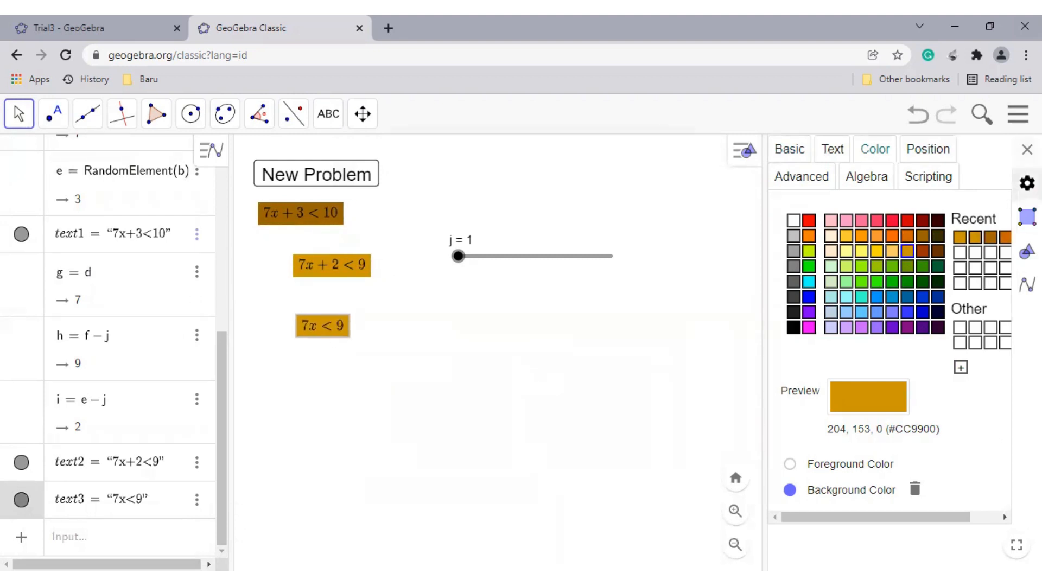
pyautogui.click(721, 274)
pyautogui.moveTo(318, 325); pyautogui.dragTo(320, 329)
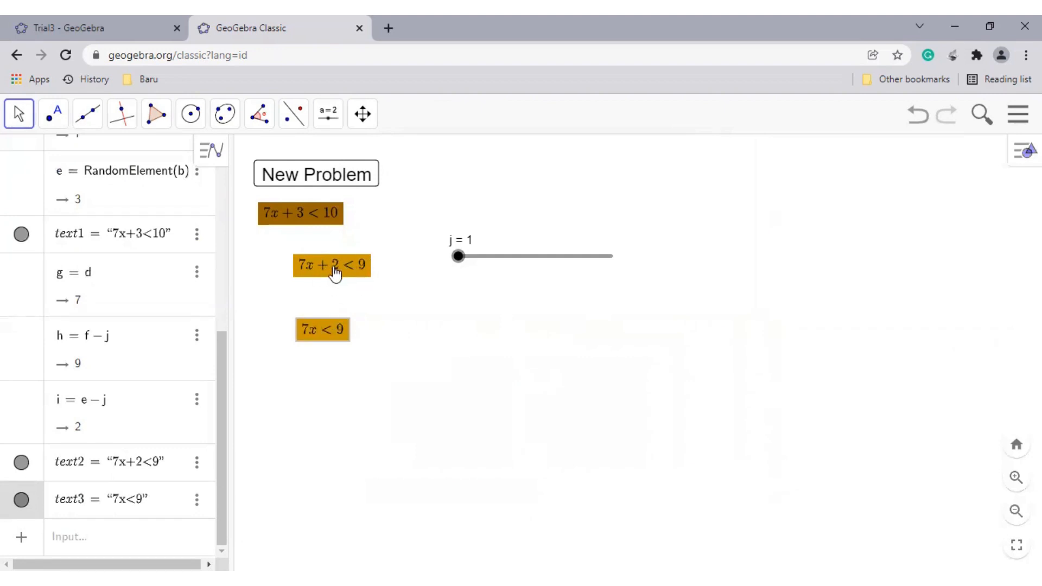
# - Move slider j to 3 to update the linked inequalities, and nudge the third text slightly
pyautogui.moveTo(458, 261); pyautogui.dragTo(492, 261)
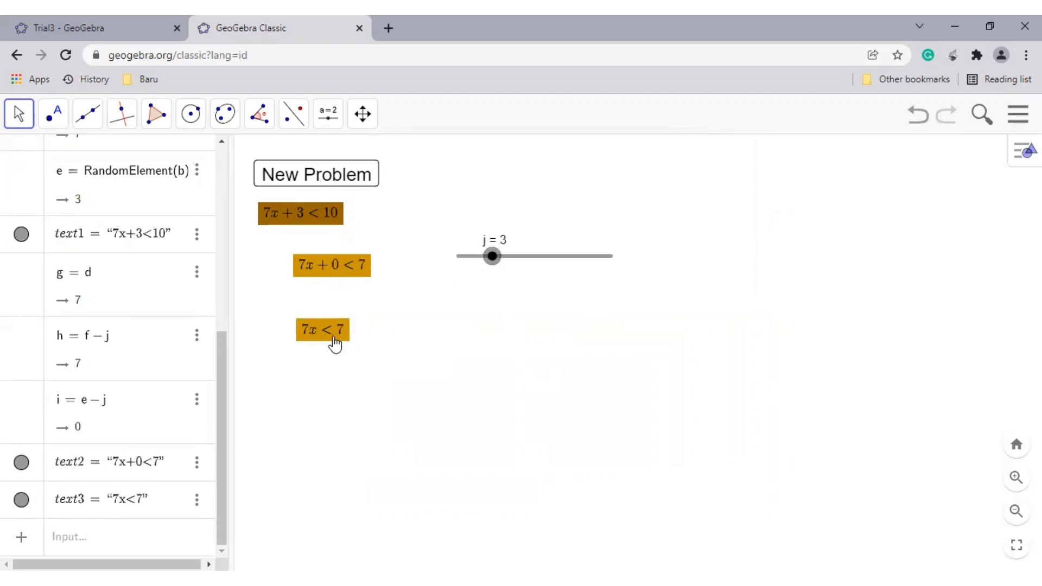
pyautogui.moveTo(337, 339)
pyautogui.mouseDown()
pyautogui.moveTo(327, 328)
pyautogui.moveTo(336, 340)
pyautogui.mouseUp()
pyautogui.click(494, 261)
pyautogui.moveTo(495, 259)
pyautogui.mouseDown()
pyautogui.moveTo(510, 258)
pyautogui.moveTo(474, 258)
pyautogui.moveTo(490, 259)
pyautogui.mouseUp()
pyautogui.click(314, 337)
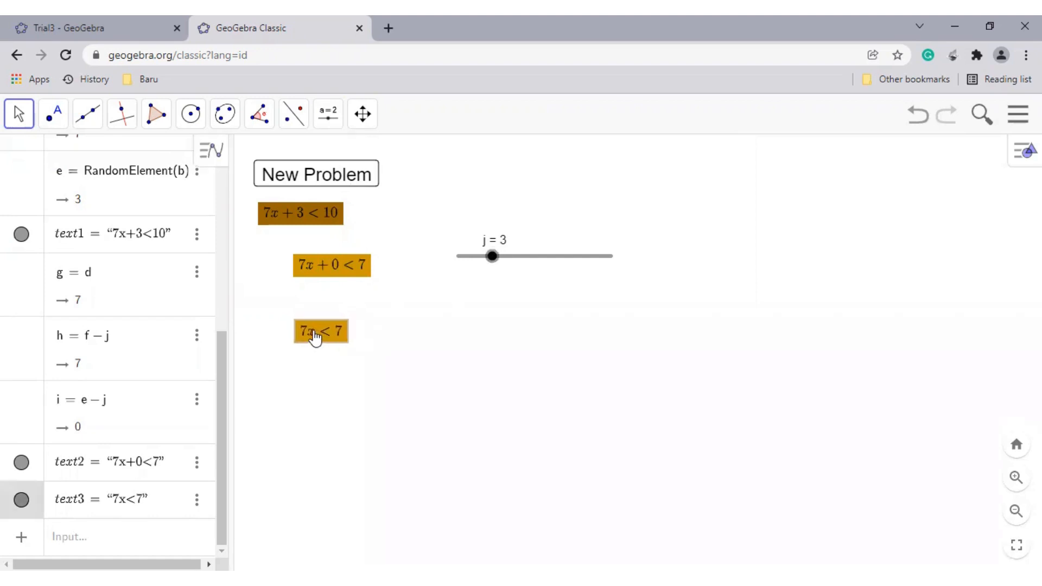
pyautogui.click(329, 114)
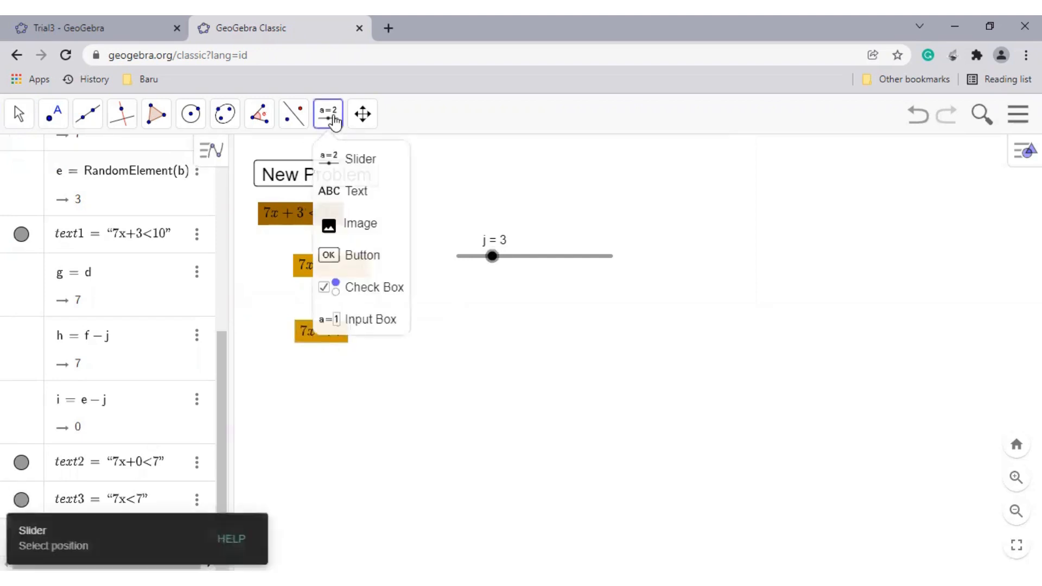
pyautogui.click(354, 322)
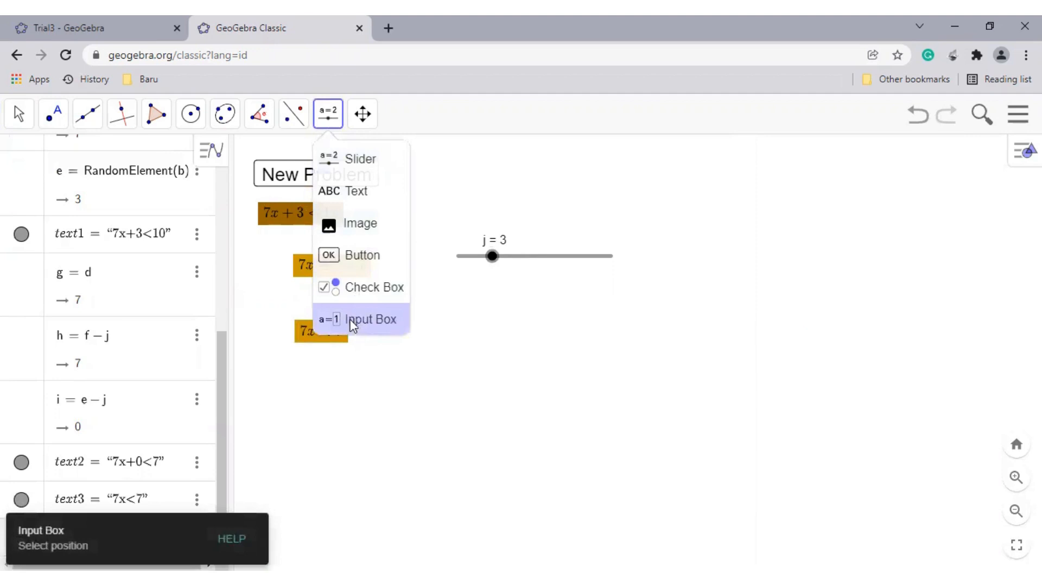
pyautogui.click(359, 447)
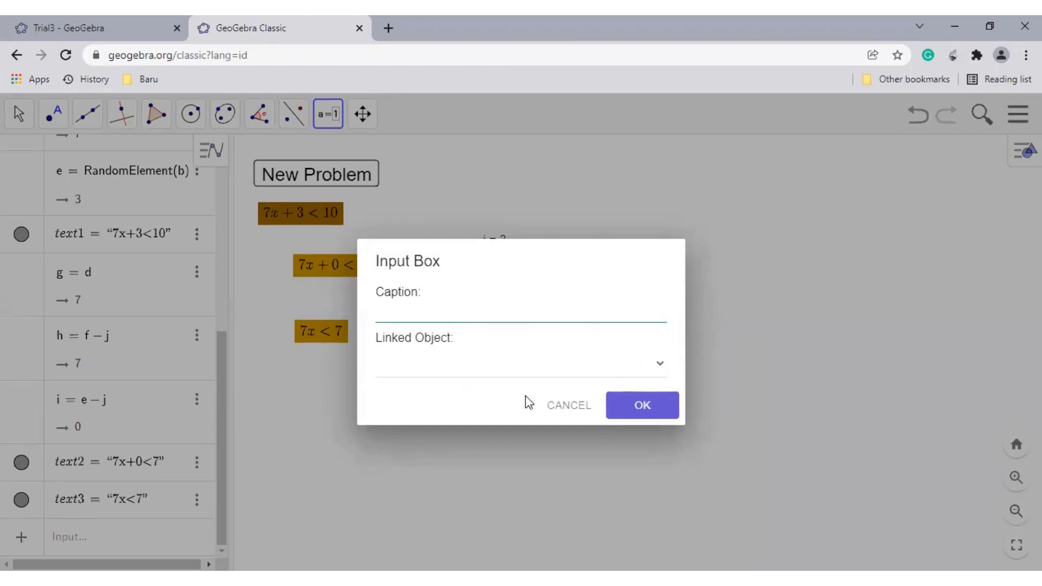
pyautogui.click(576, 410)
# - Define a new value k as h/g at the end of the algebra list
pyautogui.moveTo(221, 377); pyautogui.dragTo(221, 424)
pyautogui.click(93, 540)
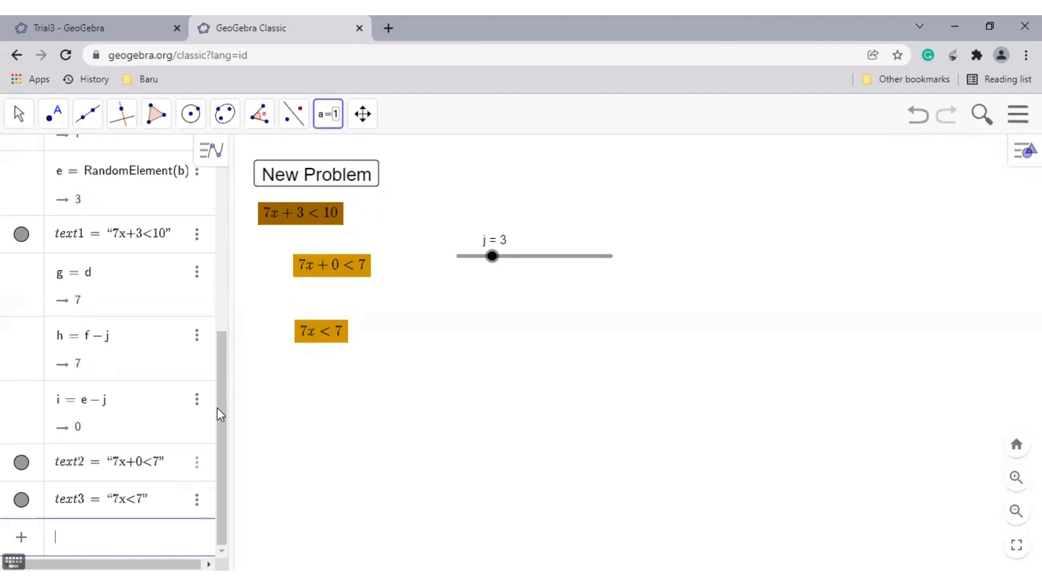
pyautogui.moveTo(218, 409)
pyautogui.mouseDown()
pyautogui.moveTo(230, 325)
pyautogui.moveTo(233, 408)
pyautogui.mouseUp()
pyautogui.click(145, 540)
pyautogui.write('h/')
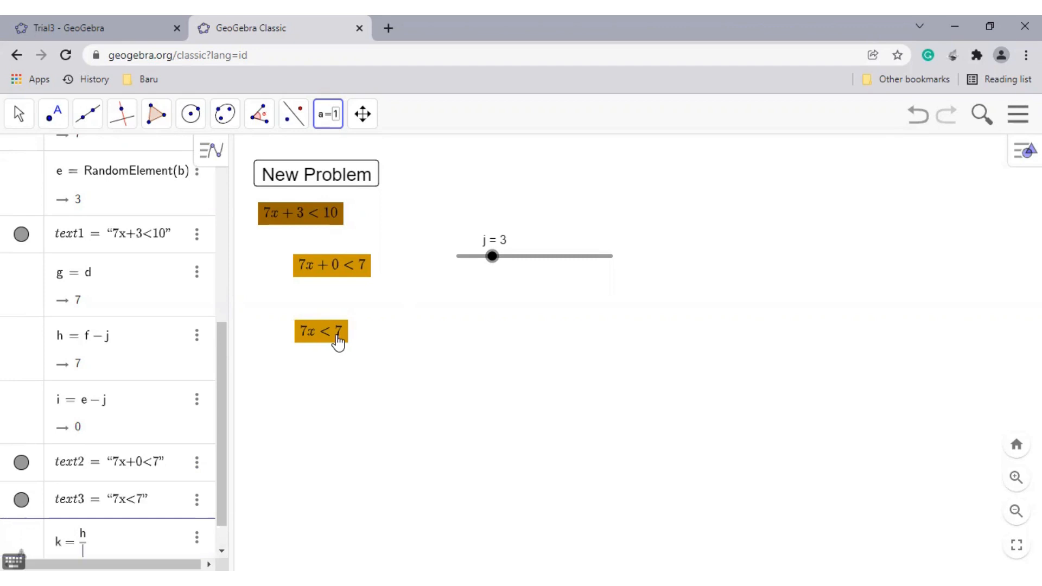
pyautogui.write('g')
pyautogui.press('Return')
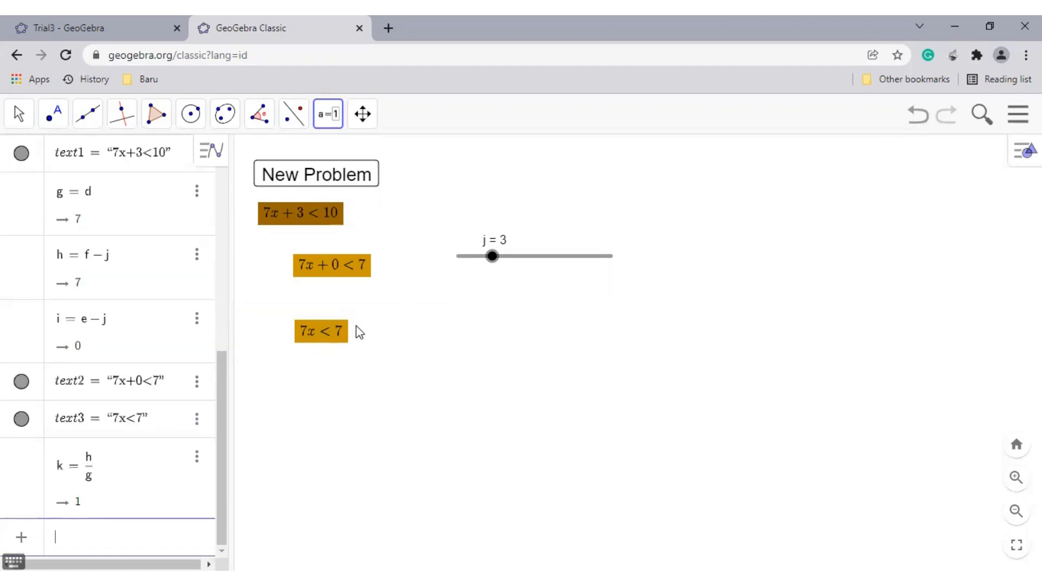
# - Examine the definitions of g, h, i and k in the algebra list against the third inequality
pyautogui.moveTo(221, 465); pyautogui.dragTo(220, 509)
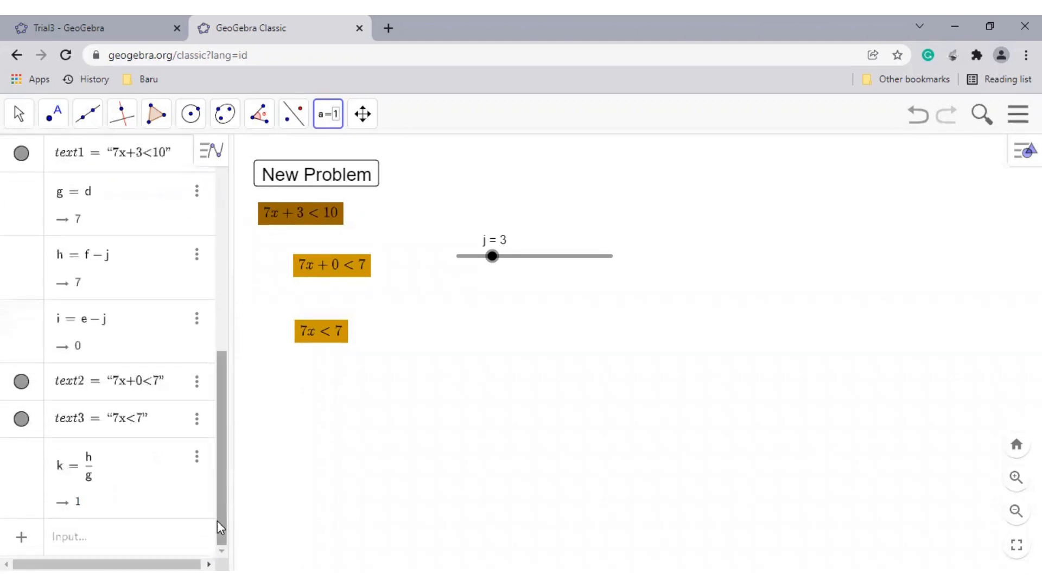
pyautogui.click(150, 540)
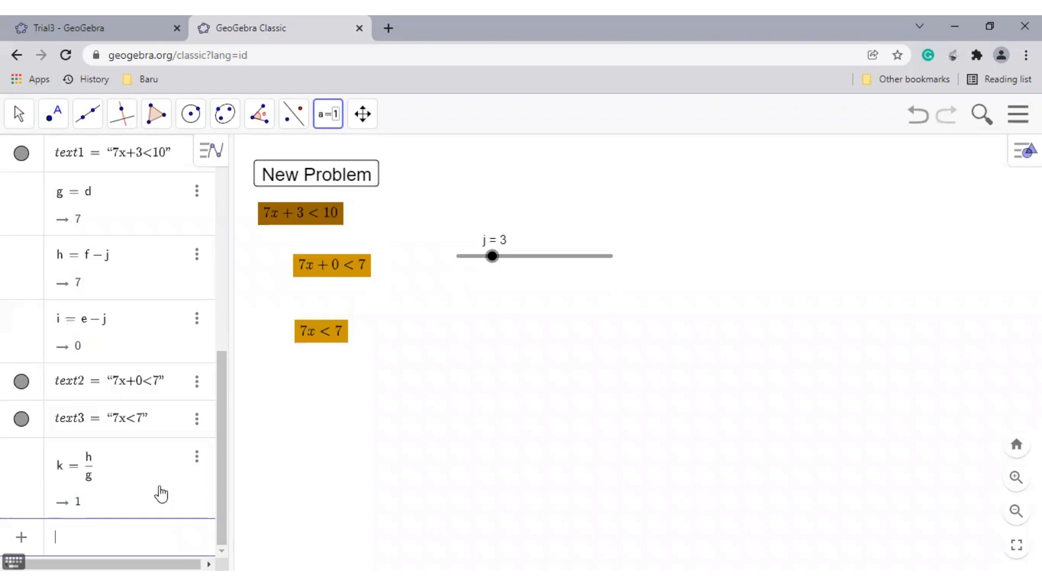
pyautogui.moveTo(220, 445)
pyautogui.mouseDown()
pyautogui.moveTo(245, 363)
pyautogui.moveTo(222, 438)
pyautogui.mouseUp()
pyautogui.scroll(-1, 220, 421)
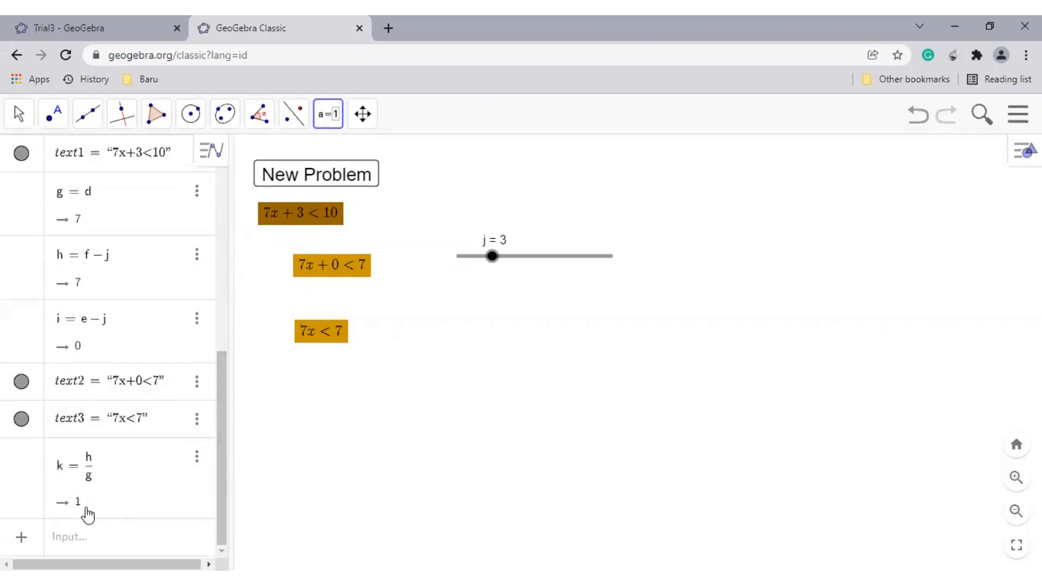
pyautogui.scroll(2, 225, 380)
pyautogui.scroll(-2, 225, 379)
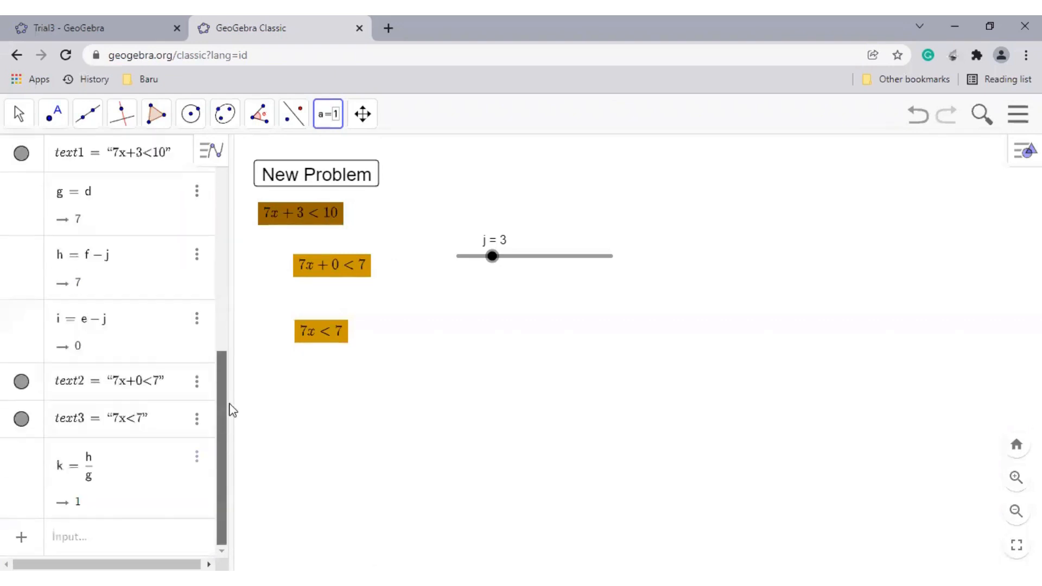
pyautogui.scroll(3, 225, 348)
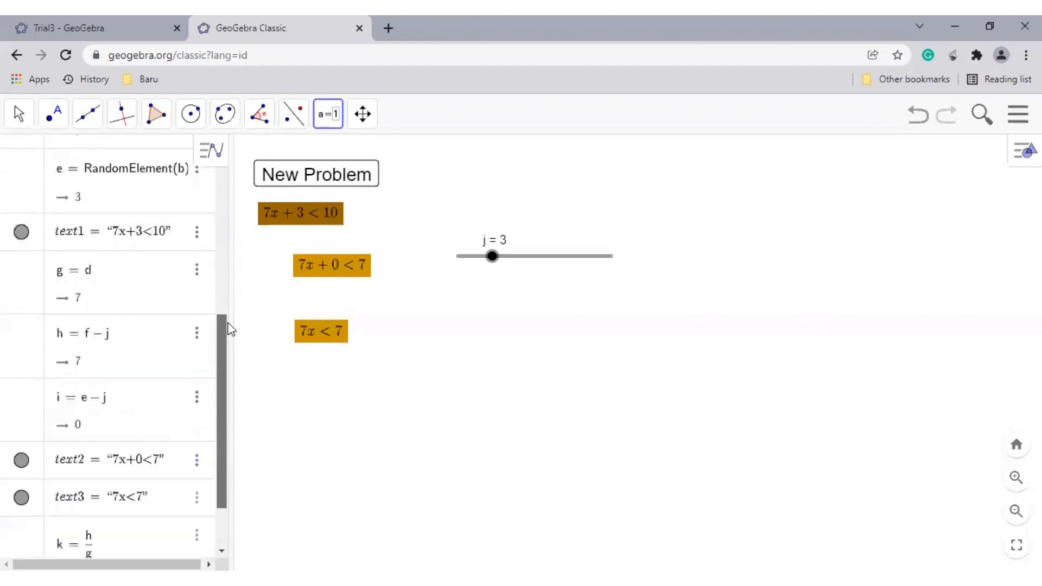
pyautogui.scroll(-3, 225, 336)
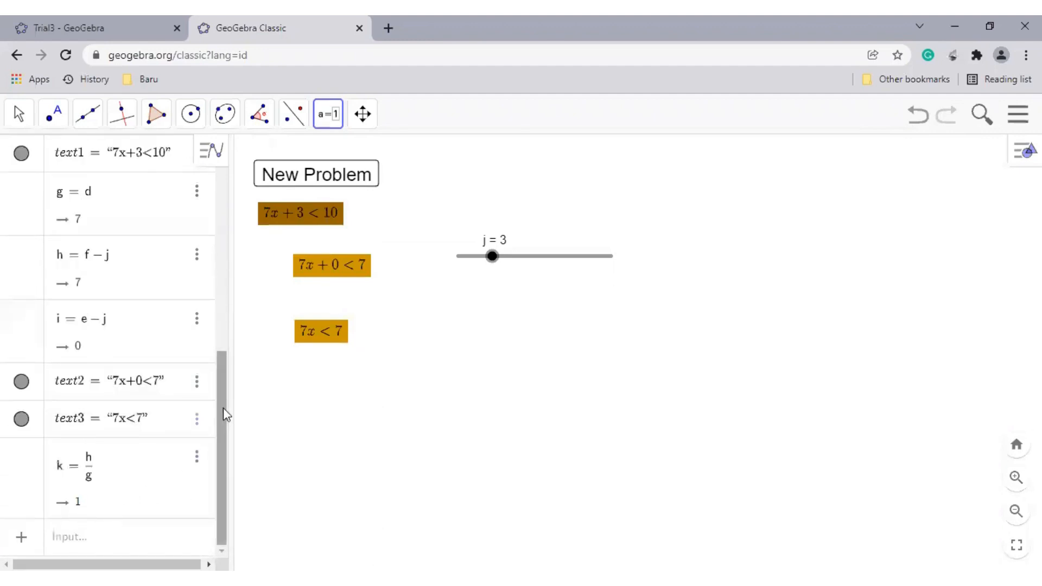
pyautogui.click(164, 537)
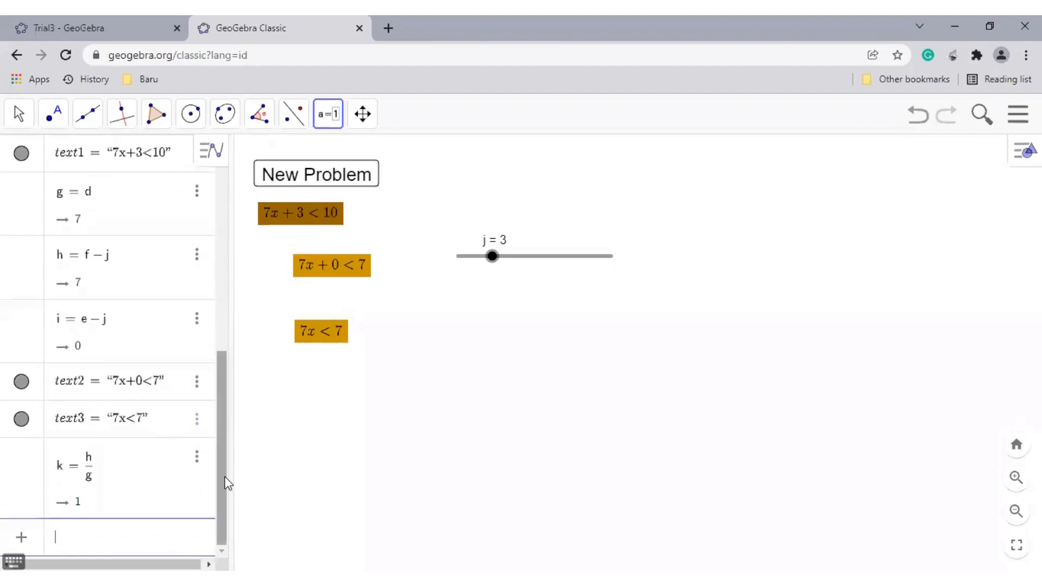
pyautogui.click(225, 480)
pyautogui.click(169, 547)
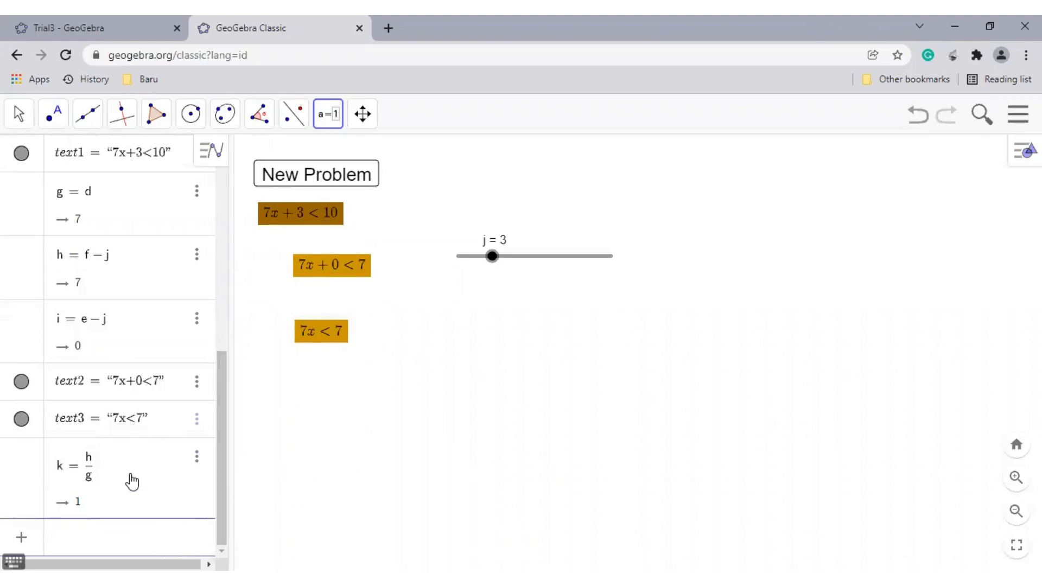
pyautogui.click(317, 327)
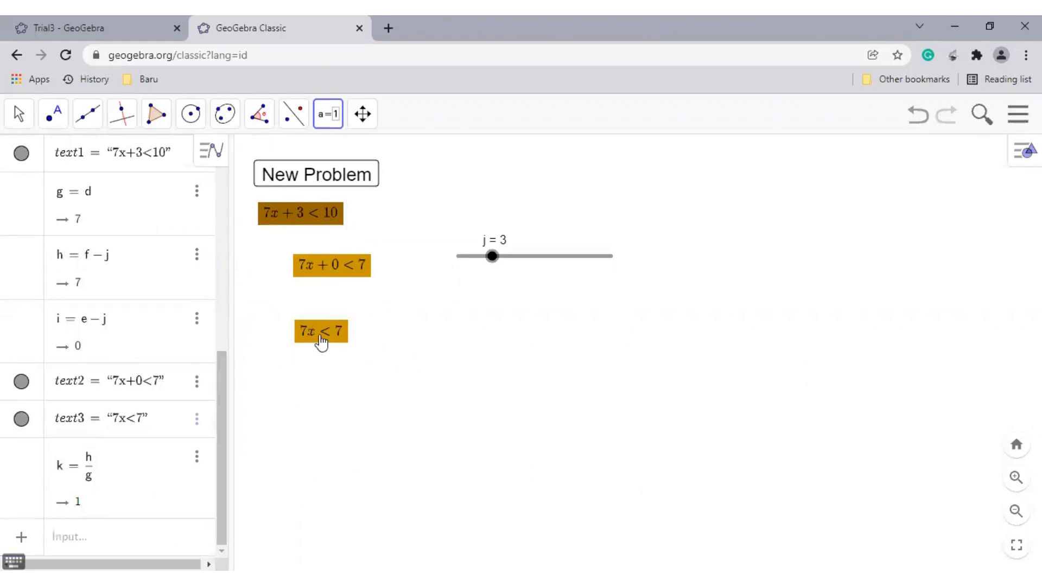
# - Define a list l as Sequence(i, i, 1, 10, 1) at the end of the algebra list
pyautogui.click(143, 545)
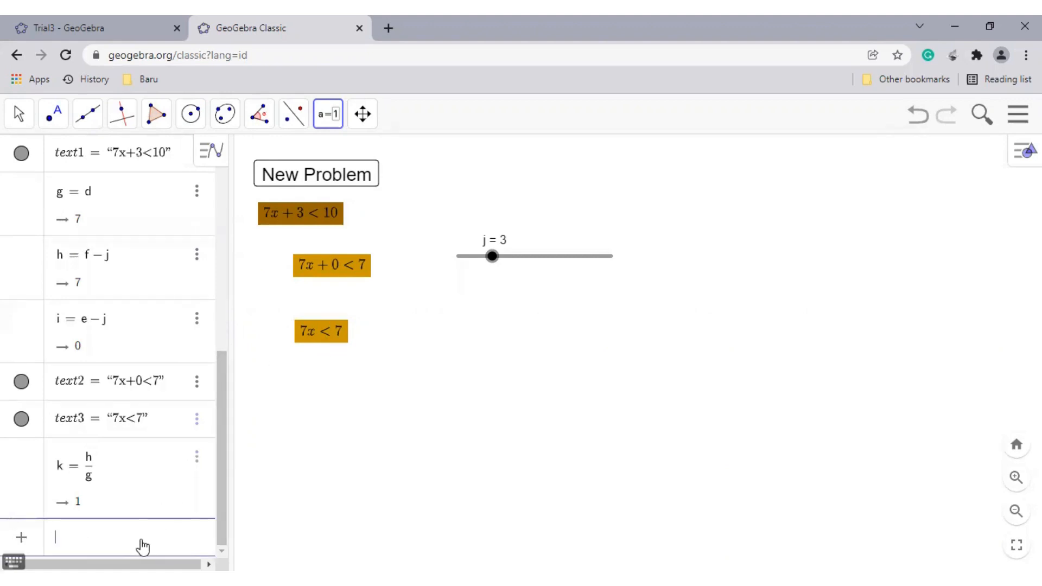
pyautogui.write('l =sequ')
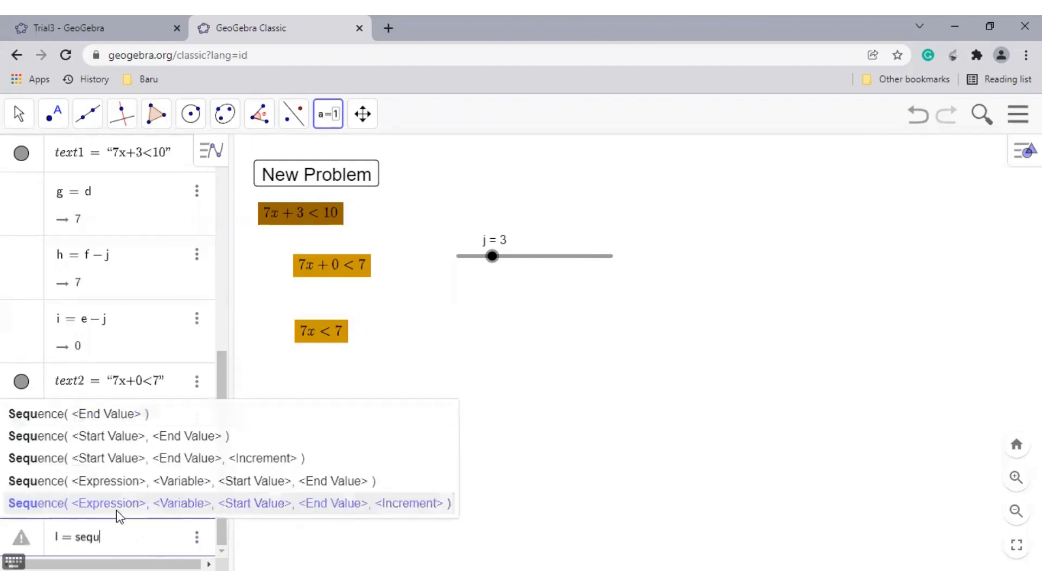
pyautogui.click(117, 510)
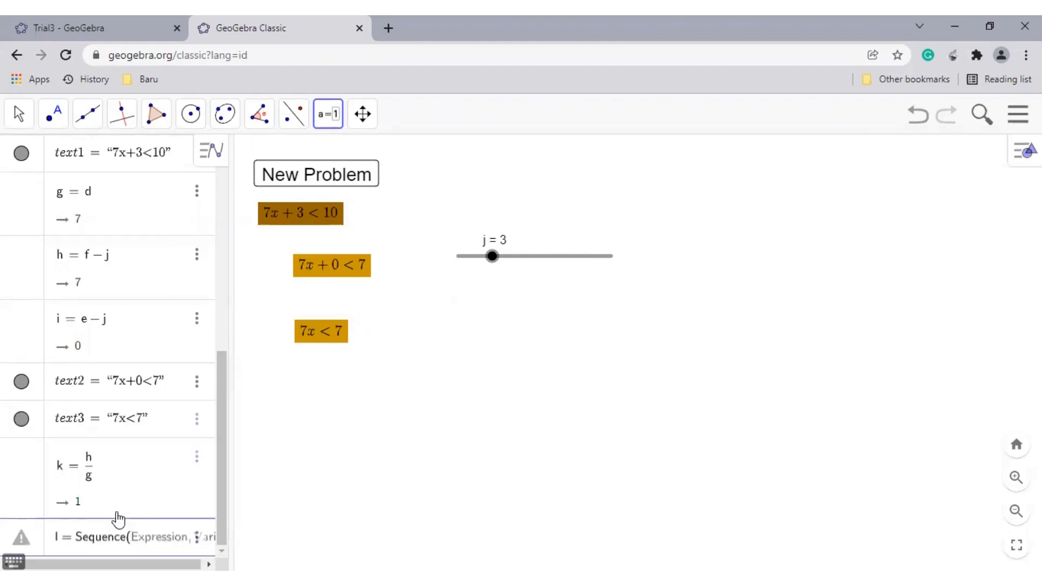
pyautogui.write('i')
pyautogui.press('Tab')
pyautogui.write('i, 1')
pyautogui.press('Tab')
pyautogui.write('10')
pyautogui.press('Tab')
pyautogui.write('1')
pyautogui.press('Return')
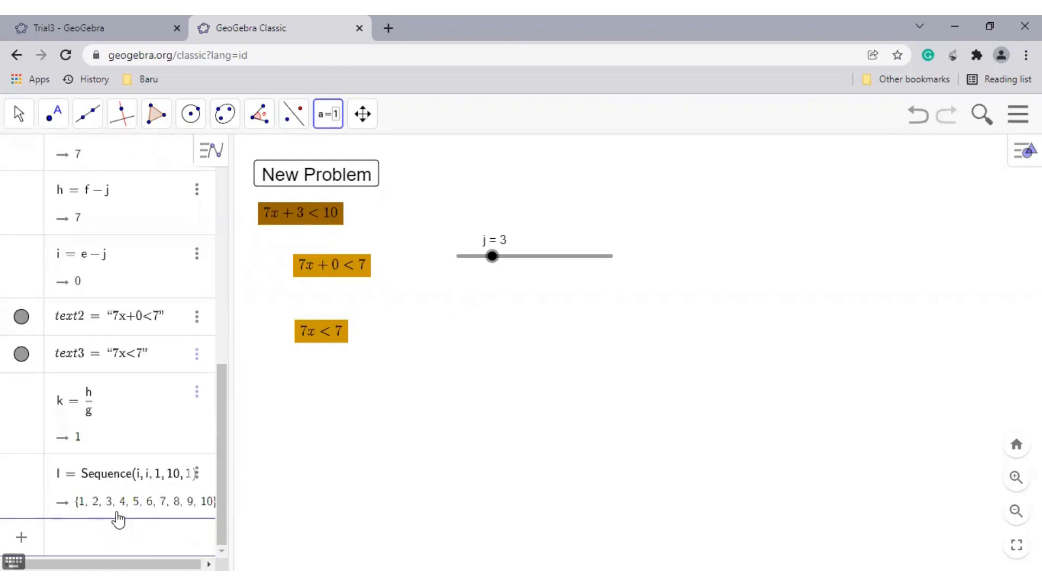
# - Define a list m as Sequence(i, i, -10, 1, 1) below list l
pyautogui.write('m=seque')
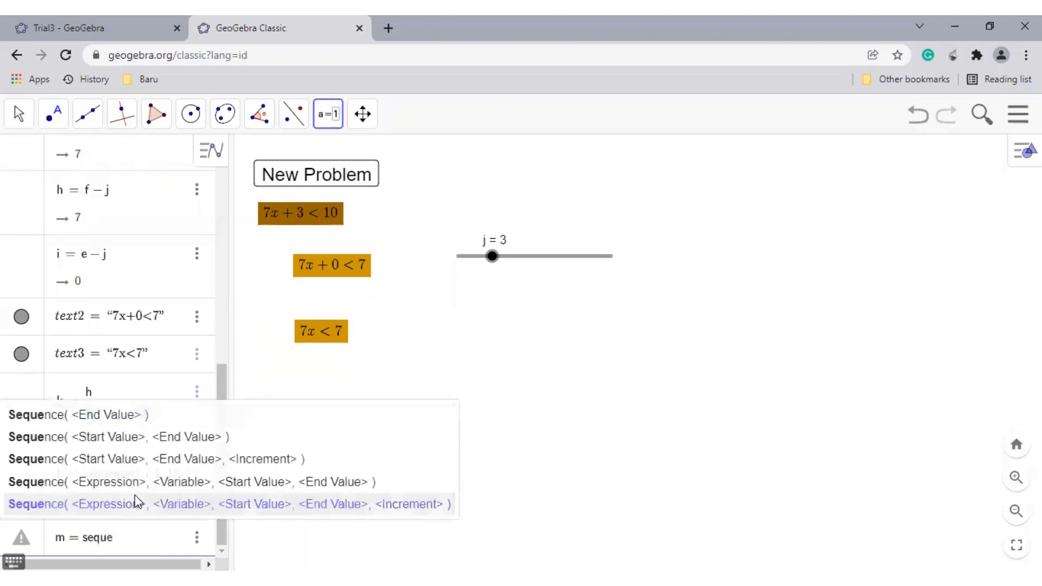
pyautogui.click(135, 497)
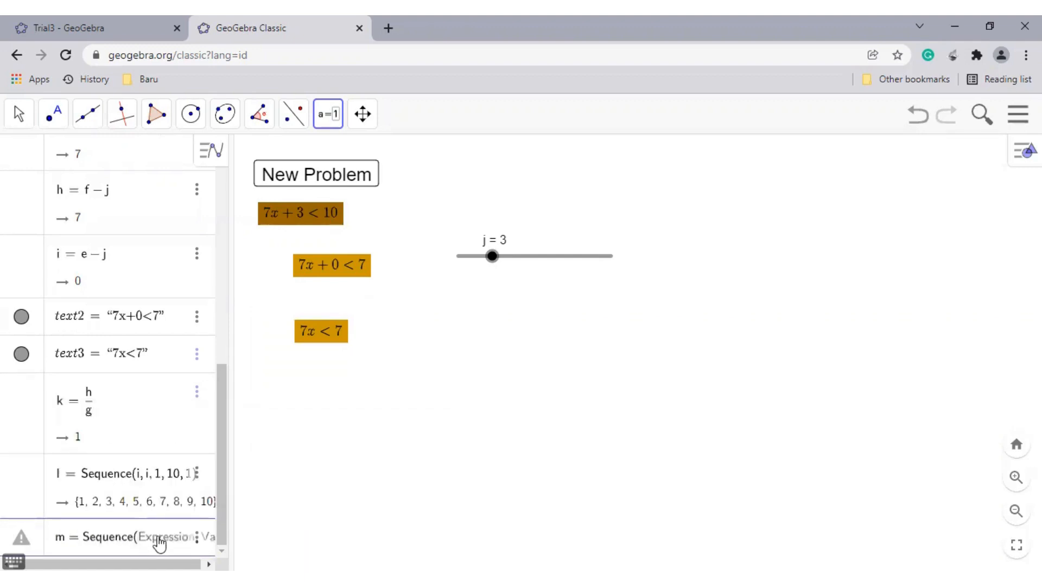
pyautogui.write('i, i, ')
pyautogui.write('-10')
pyautogui.write('1 ')
pyautogui.write('1, 1')
pyautogui.press('Return')
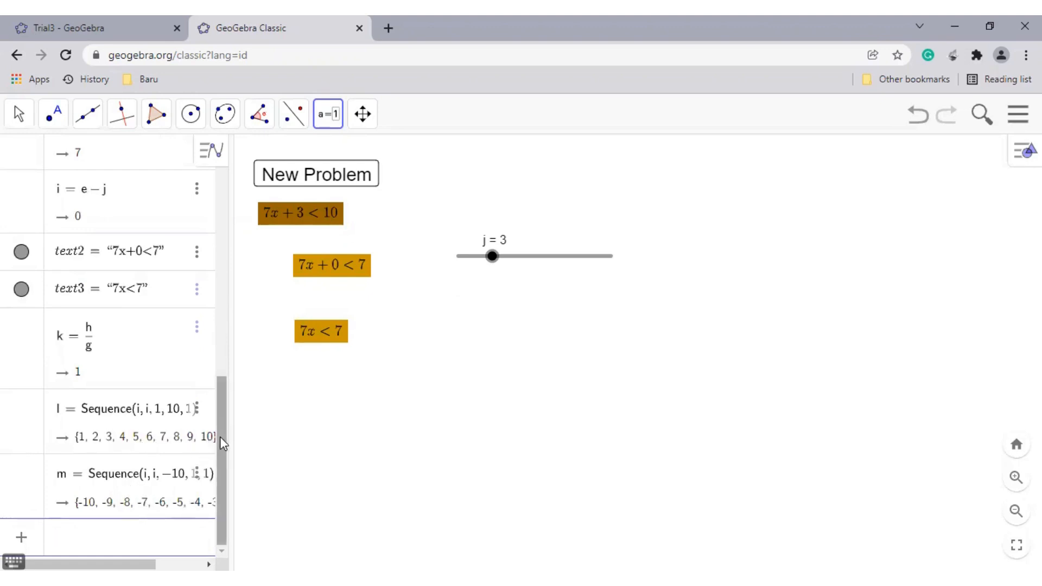
# - Define a list n as the union of lists l and m
pyautogui.moveTo(222, 443); pyautogui.dragTo(210, 471)
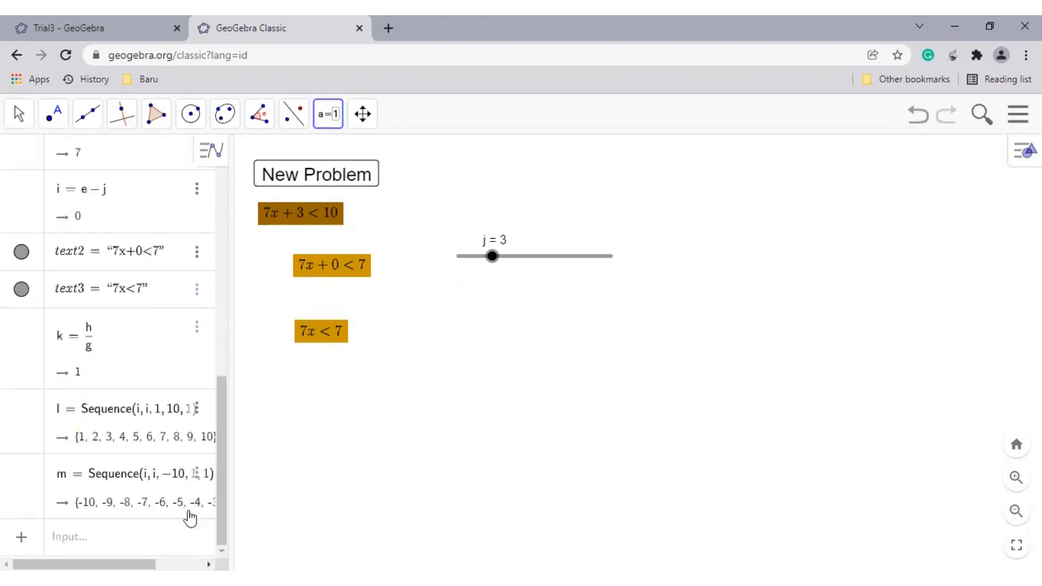
pyautogui.click(112, 541)
pyautogui.write('n ')
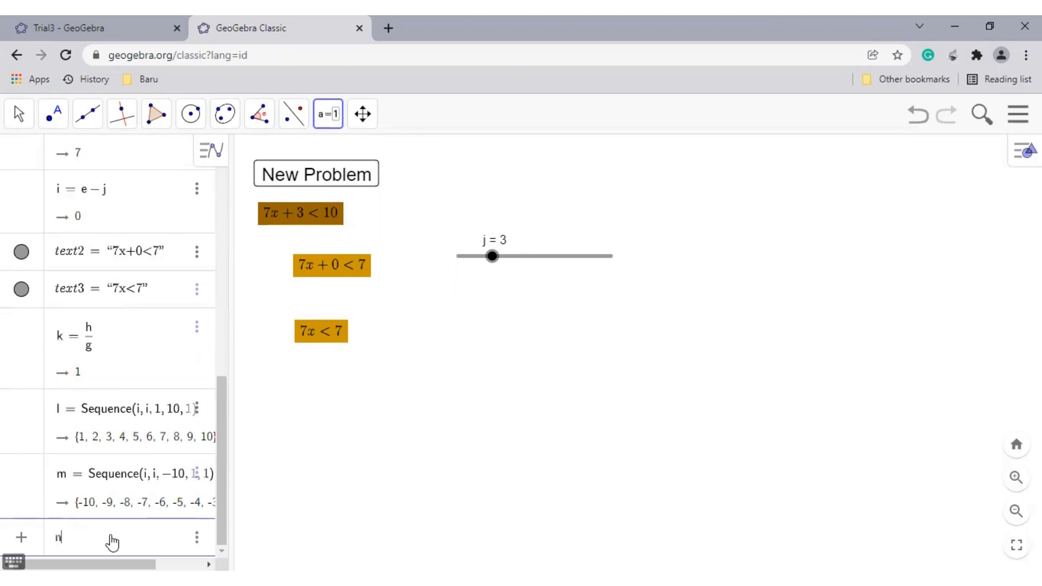
pyautogui.write('= unio')
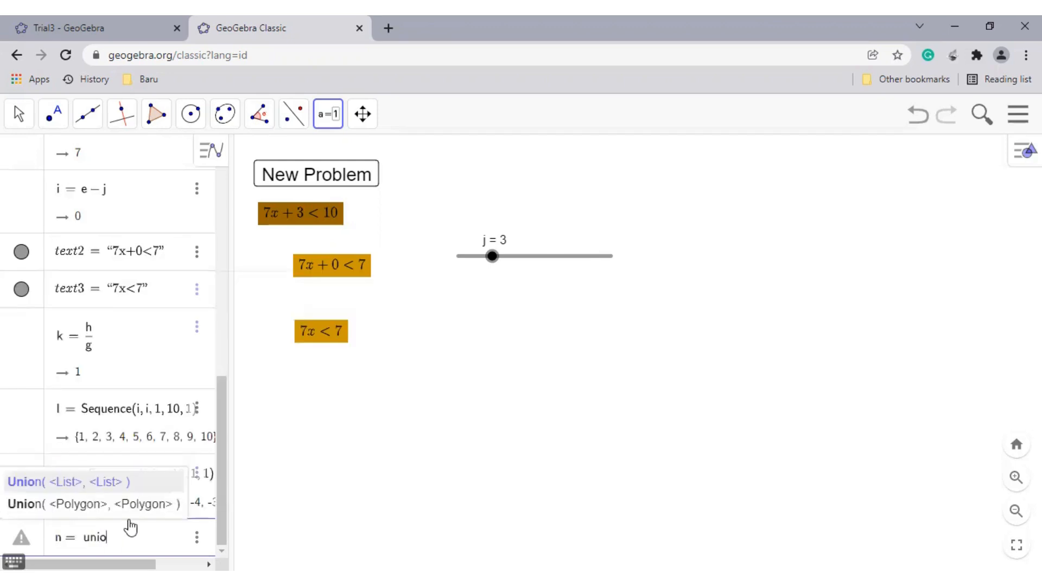
pyautogui.click(122, 484)
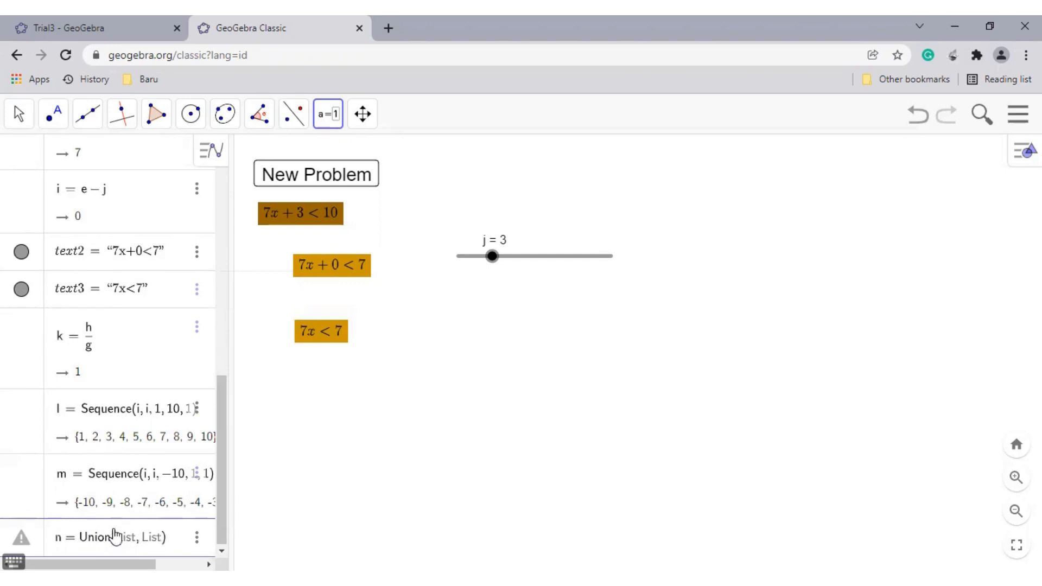
pyautogui.write('l, m')
pyautogui.press('Return')
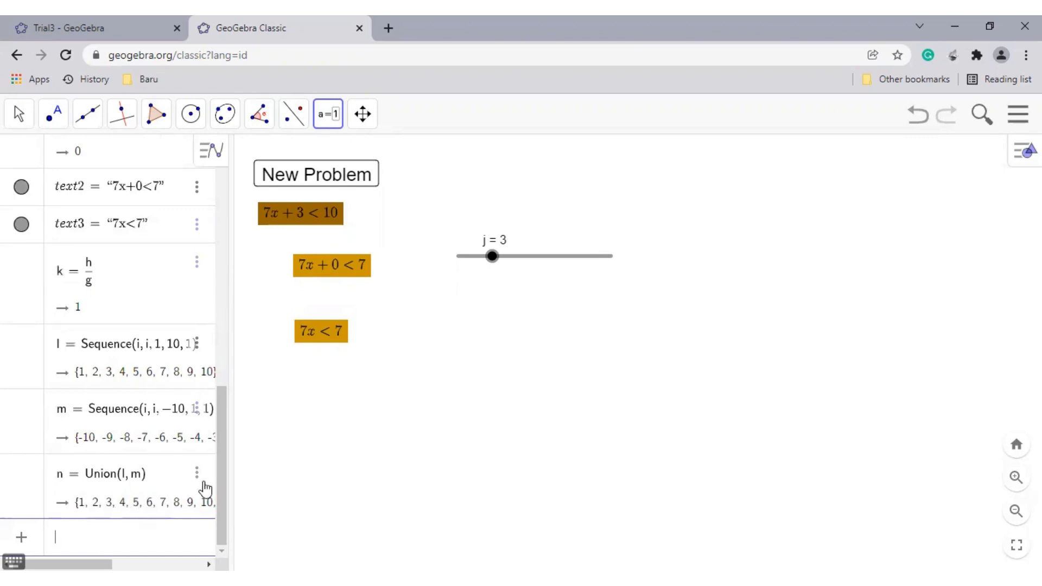
pyautogui.click(116, 507)
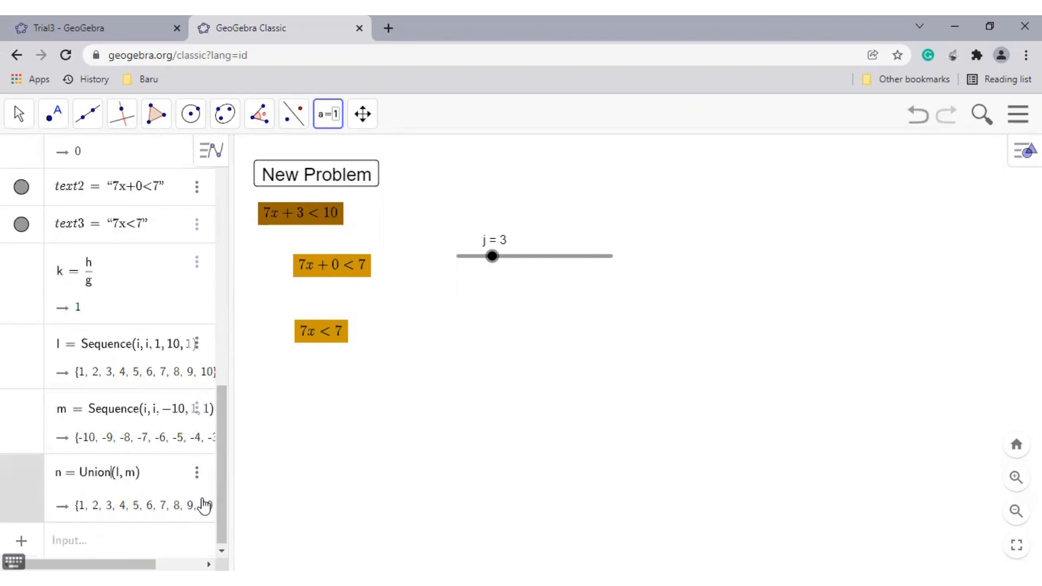
pyautogui.click(185, 548)
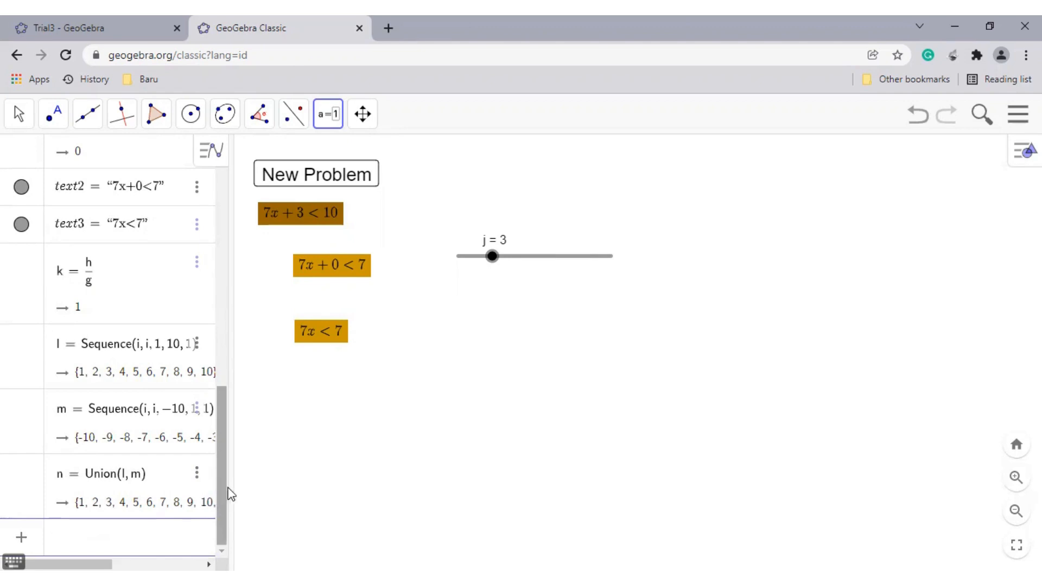
# - Widen the algebra list slightly and define o as RandomElement(m)/RandomElement(n)
pyautogui.moveTo(231, 487); pyautogui.dragTo(252, 475)
pyautogui.click(164, 542)
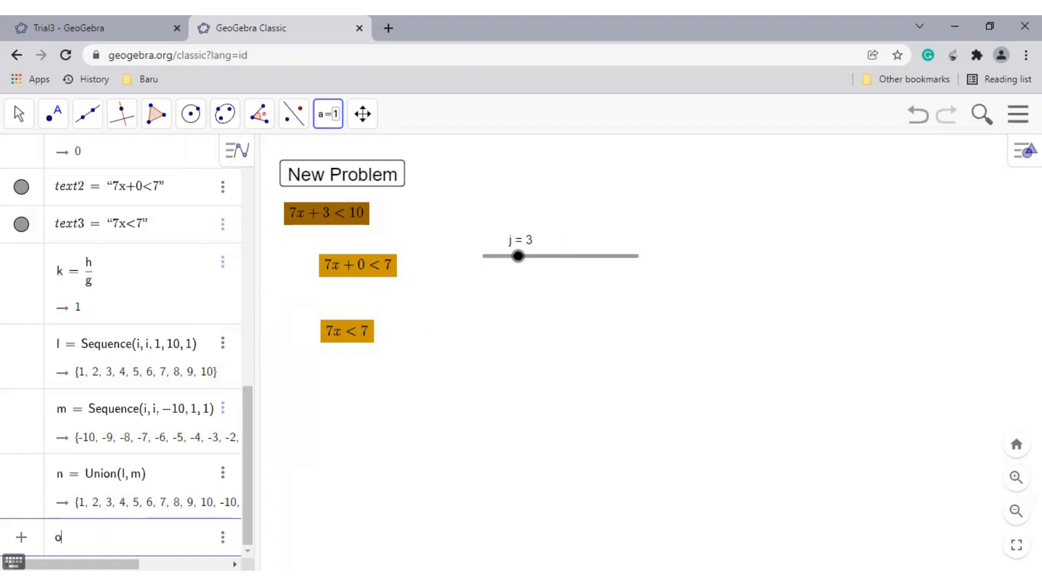
pyautogui.write('=ran')
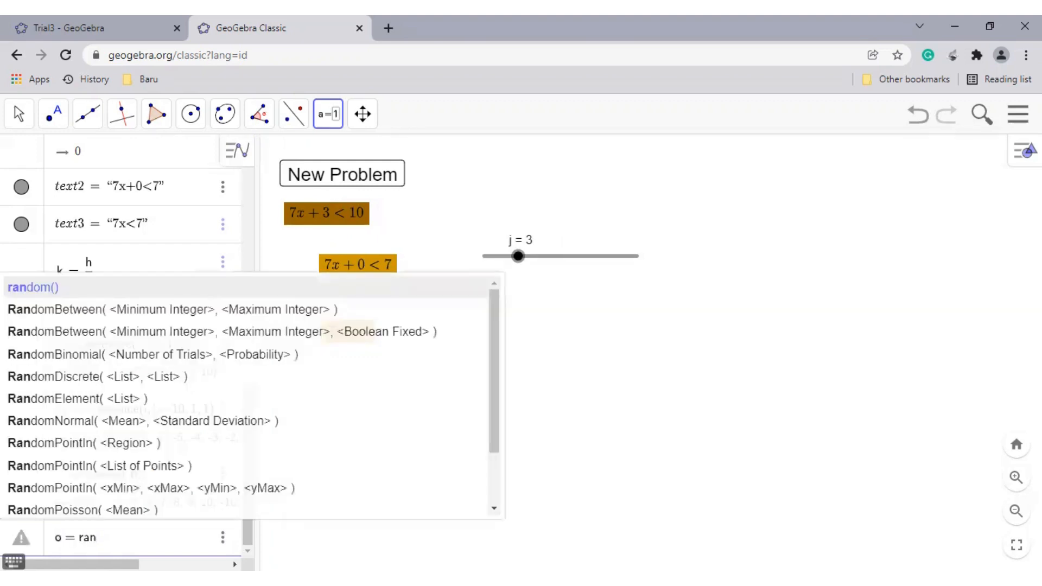
pyautogui.write('domele')
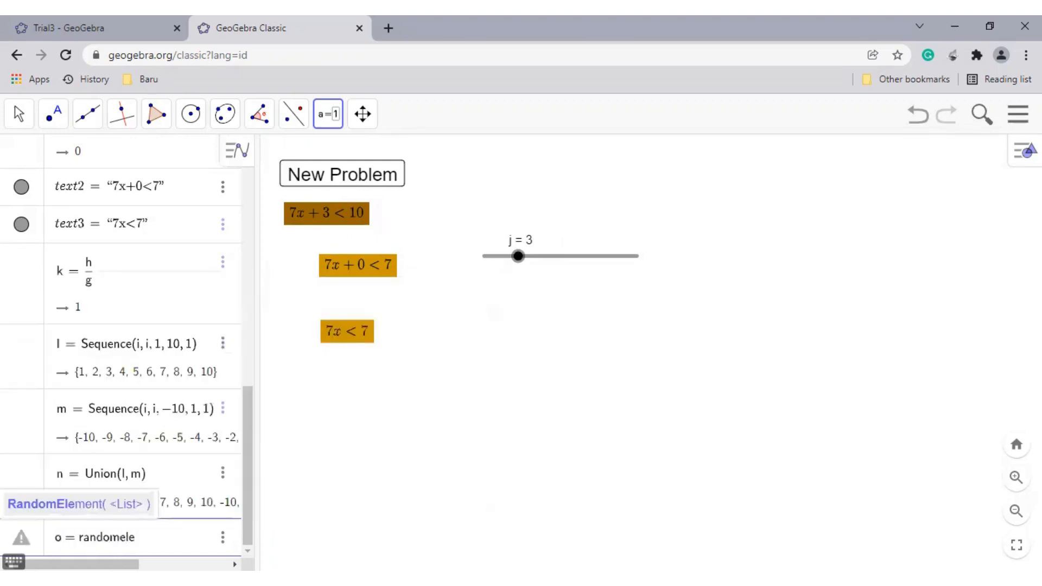
pyautogui.press('Return')
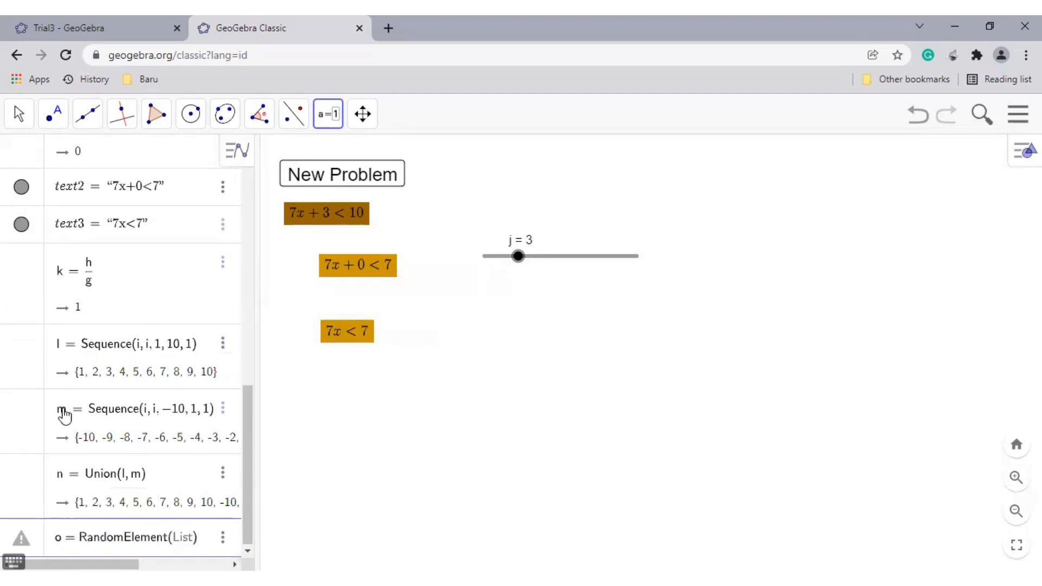
pyautogui.write('m')
pyautogui.press('Return')
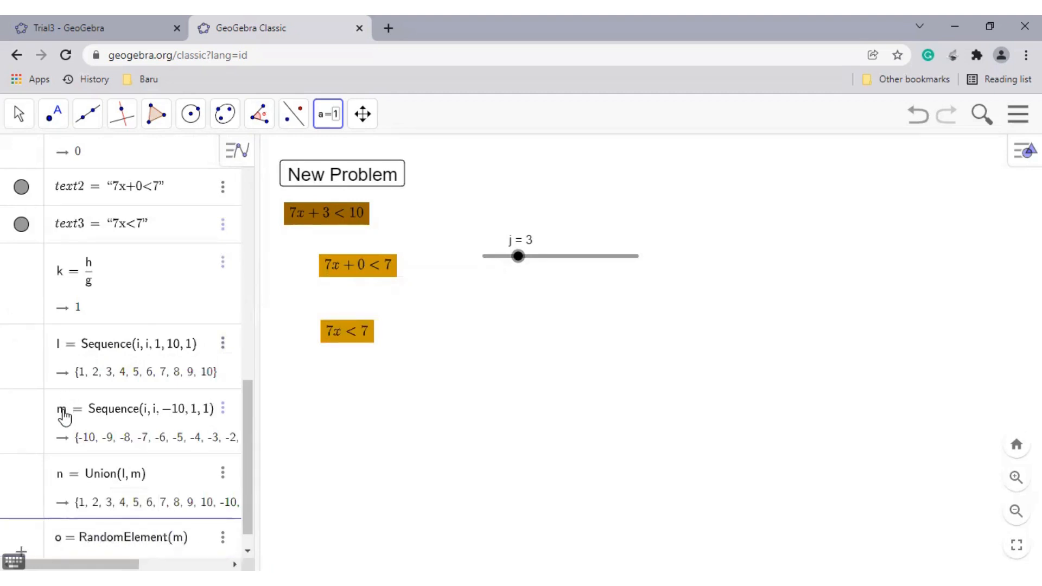
pyautogui.write('/ran')
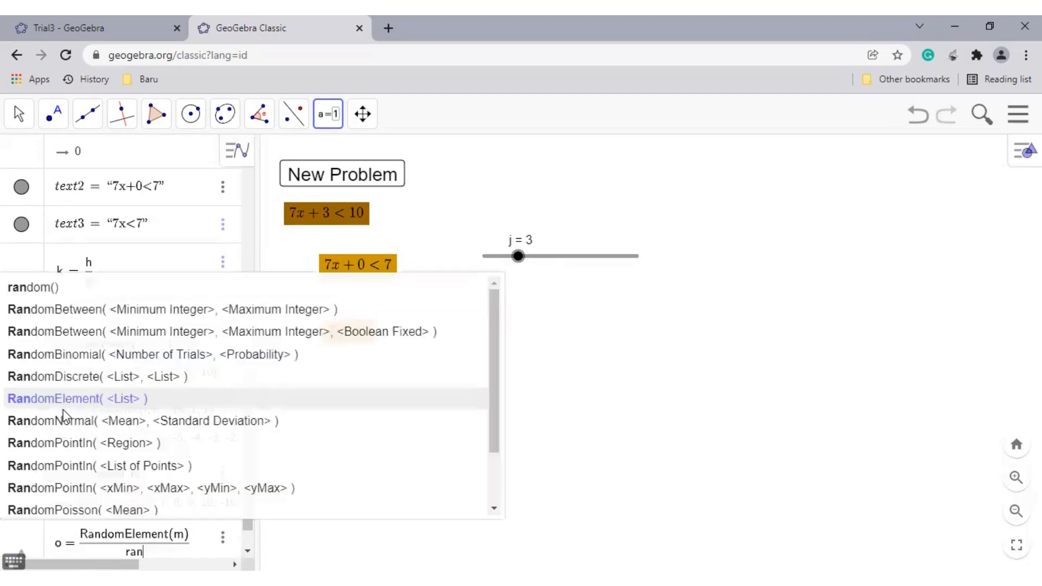
pyautogui.write('dom')
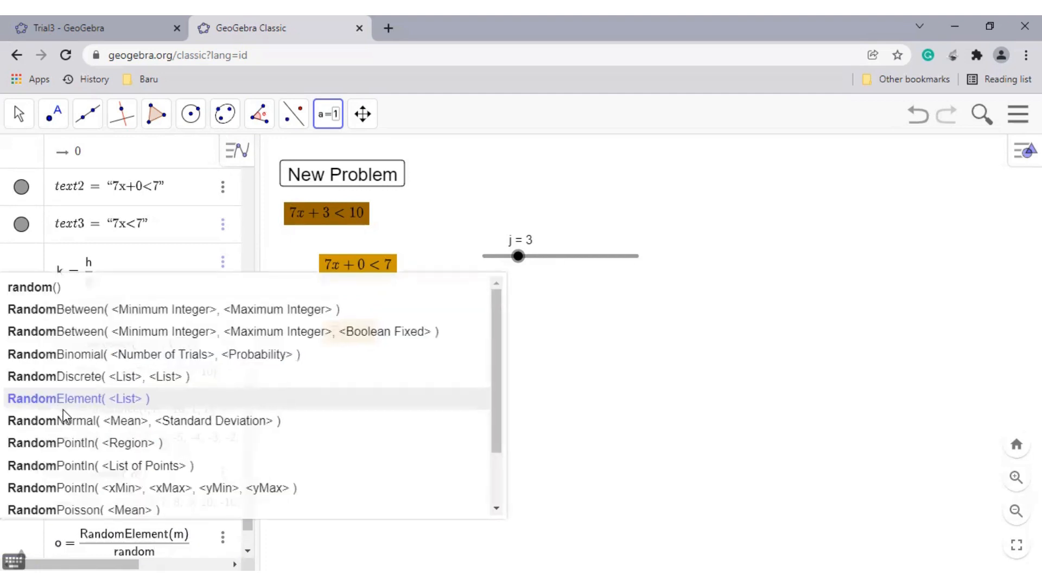
pyautogui.click(63, 404)
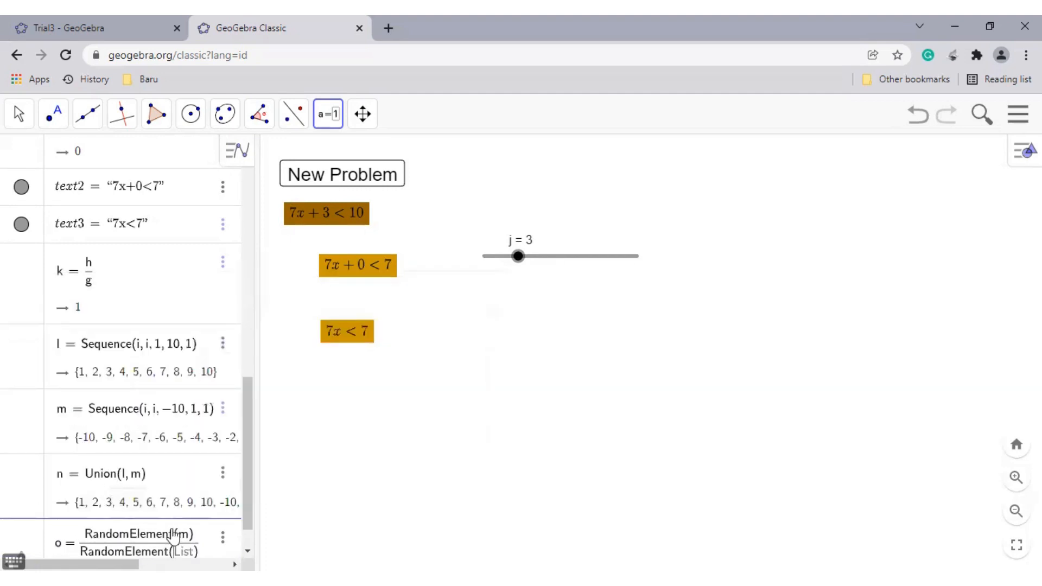
pyautogui.write('n')
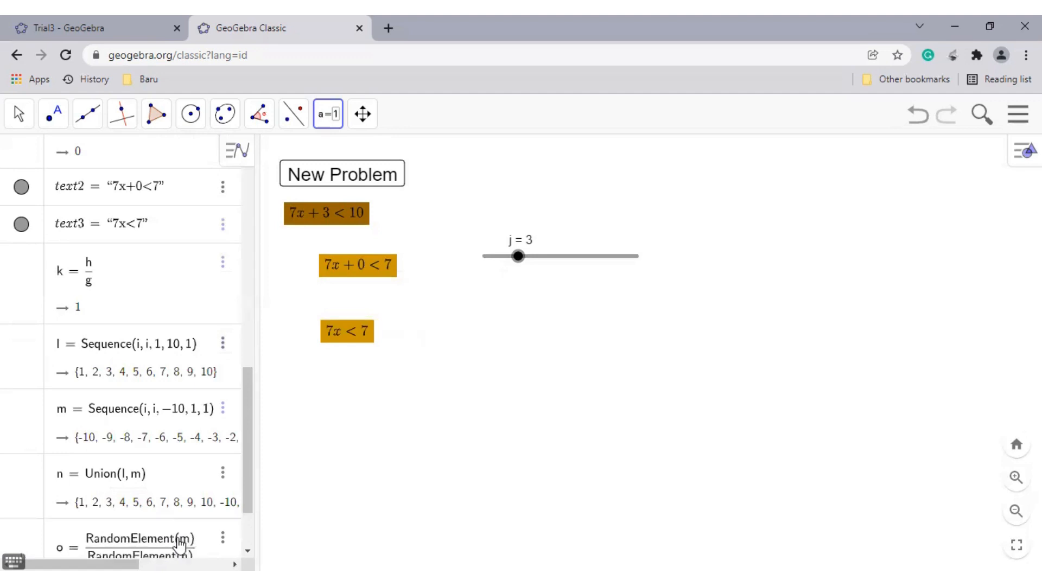
pyautogui.press('Return')
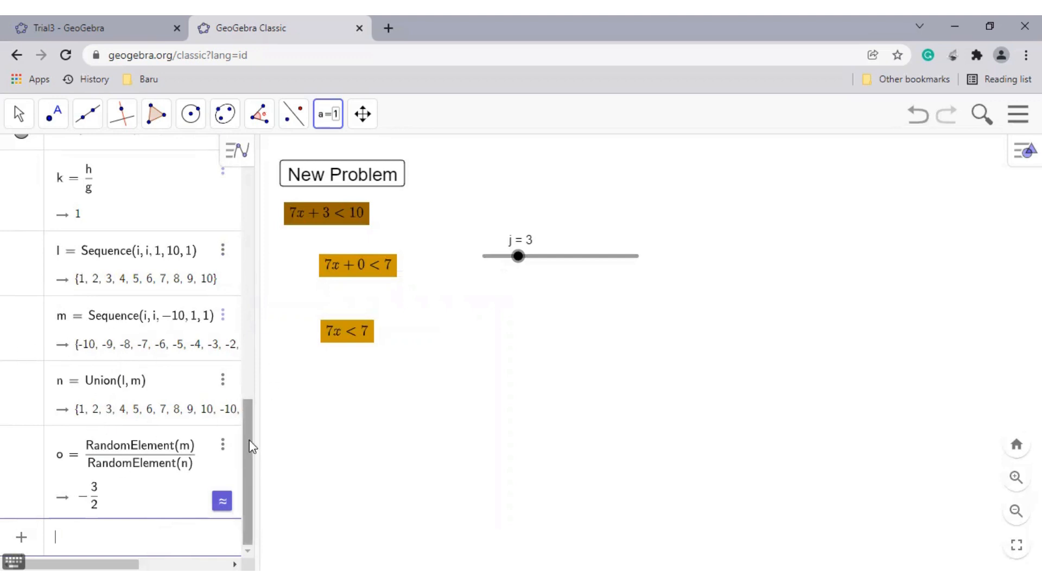
# - Add an input box captioned "Nilai x <" and linked to o below the third inequality, and nudge it slightly
pyautogui.click(328, 114)
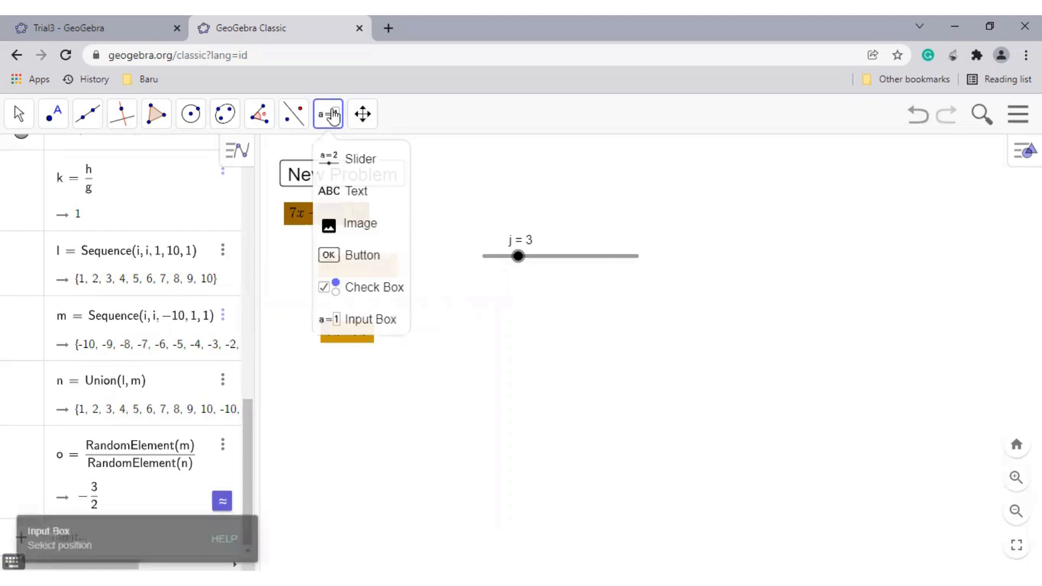
pyautogui.click(356, 319)
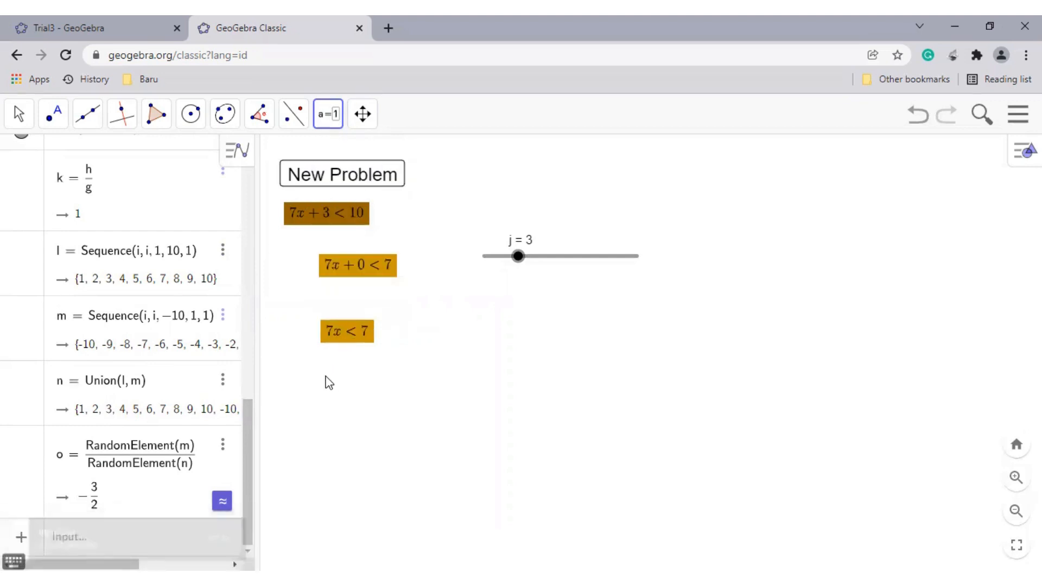
pyautogui.click(326, 380)
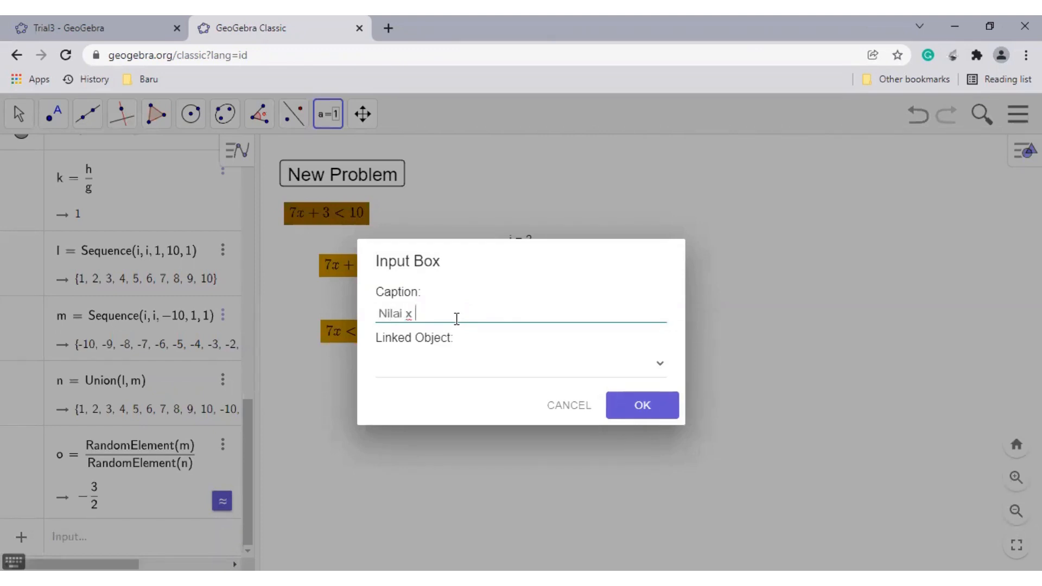
pyautogui.click(424, 372)
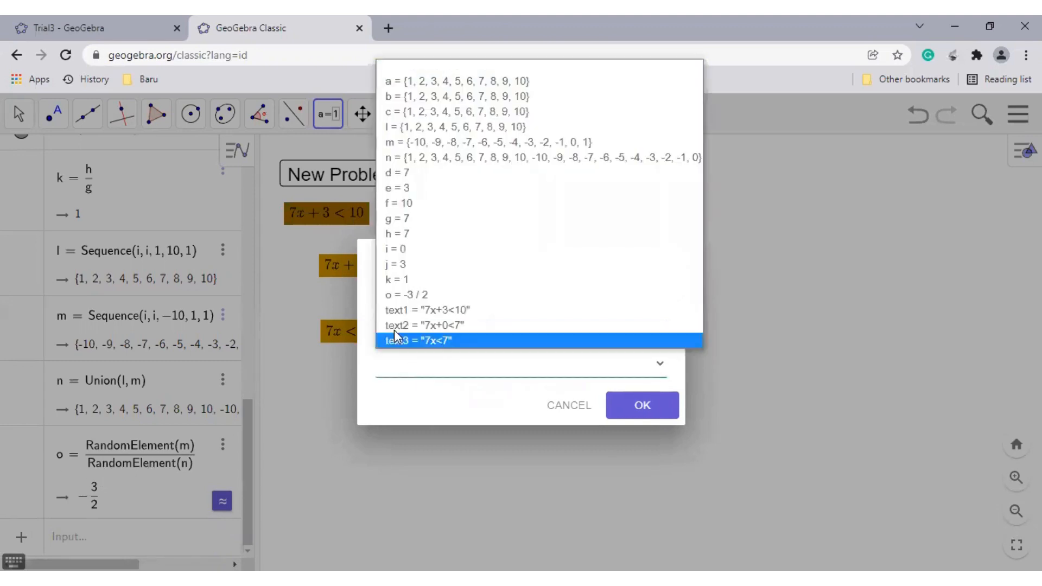
pyautogui.click(404, 295)
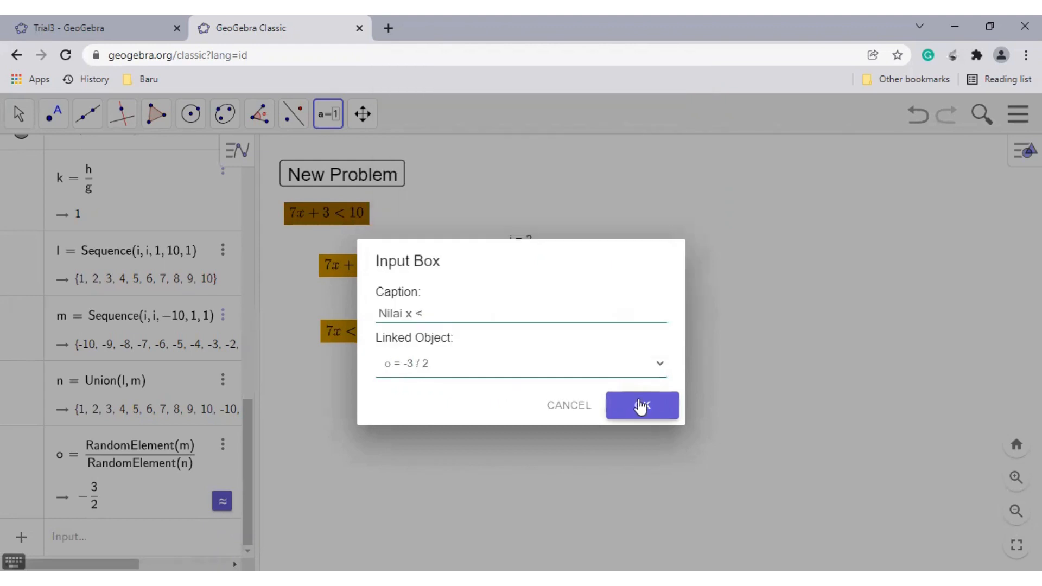
pyautogui.click(641, 408)
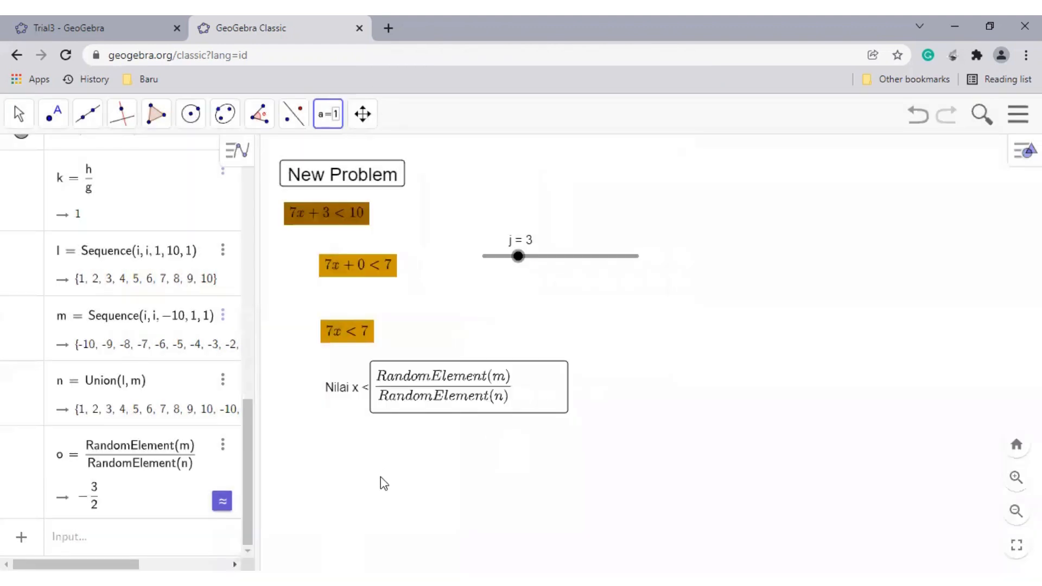
pyautogui.moveTo(462, 397)
pyautogui.mouseDown()
pyautogui.moveTo(466, 417)
pyautogui.moveTo(460, 401)
pyautogui.mouseUp()
# - Replace the random-element fraction in the "Nilai x <" input box with the answer 7/7
pyautogui.click(18, 114)
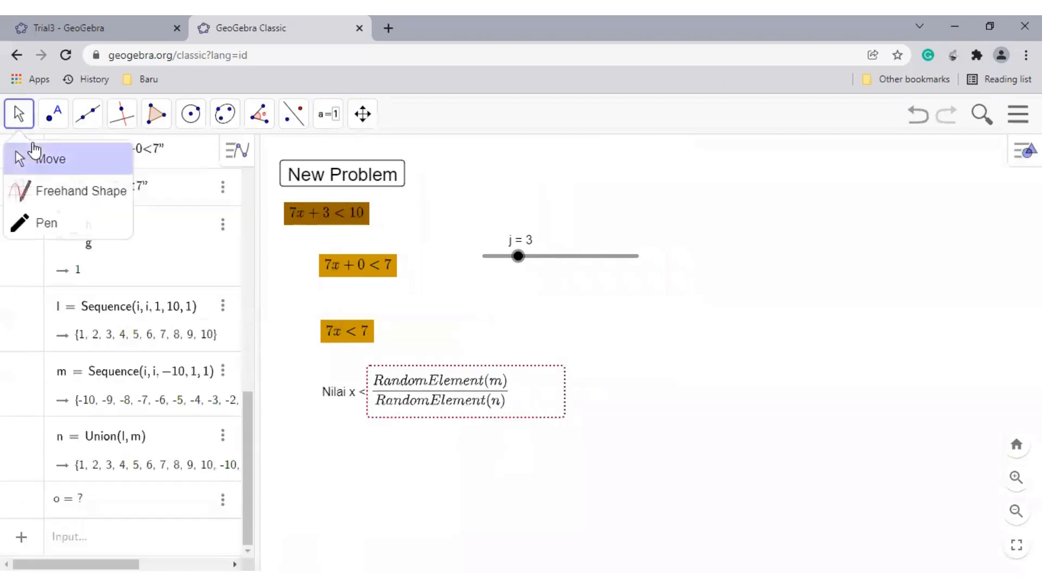
pyautogui.click(25, 153)
pyautogui.click(431, 383)
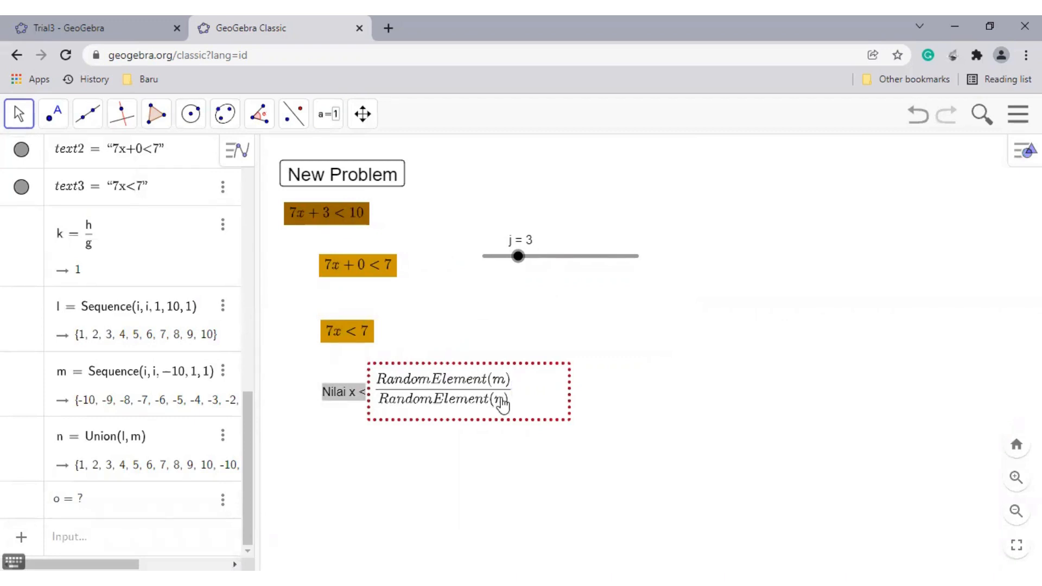
pyautogui.press('BackSpace')
pyautogui.press('BackSpace')
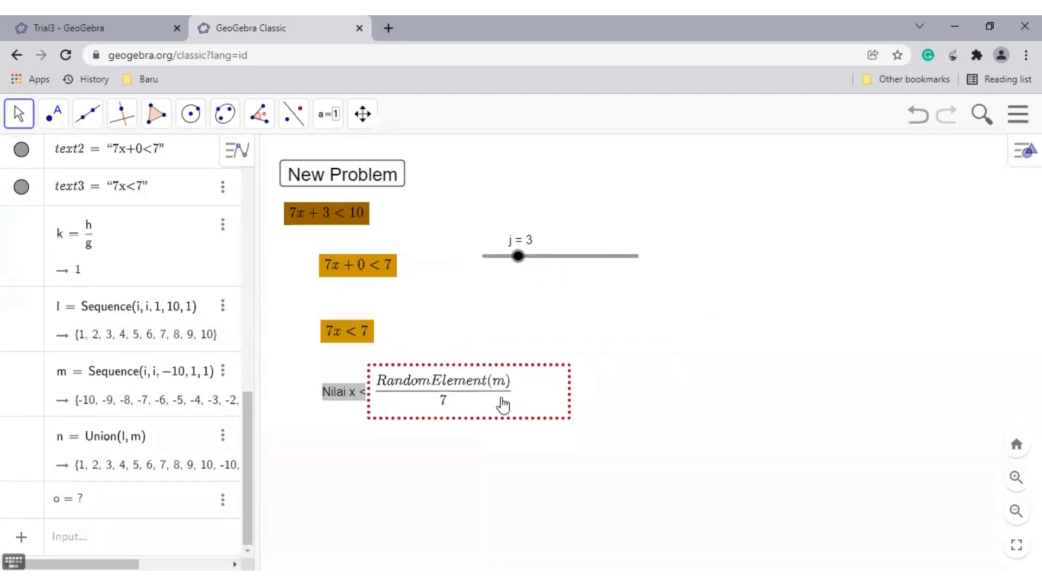
pyautogui.press('BackSpace')
pyautogui.press('BackSpace')
pyautogui.press('BackSpace')
pyautogui.press('BackSpace')
pyautogui.press('BackSpace')
pyautogui.press('BackSpace')
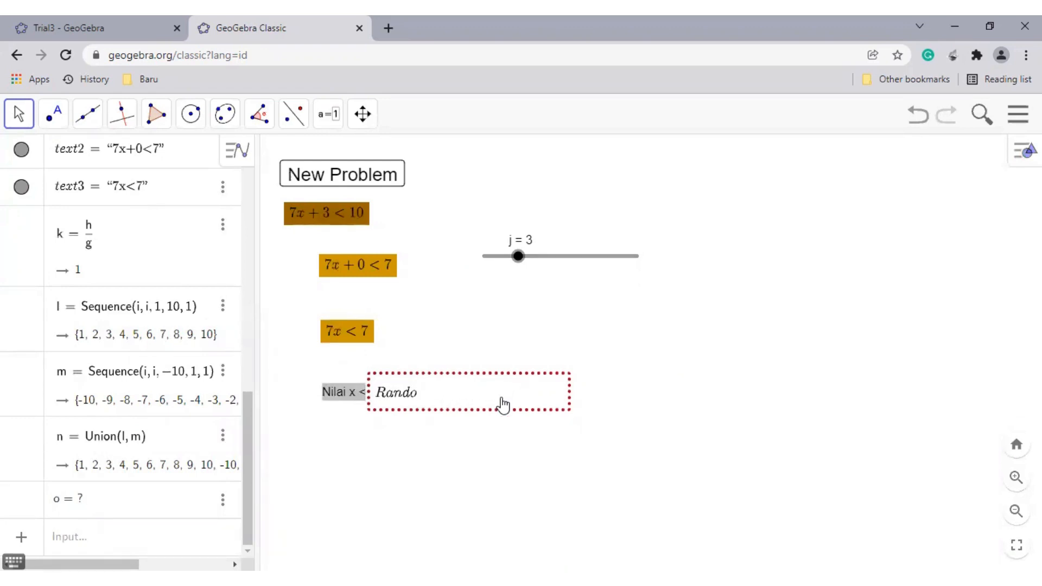
pyautogui.press('BackSpace')
pyautogui.press('BackSpace')
pyautogui.press('BackSpace')
pyautogui.write('/7')
pyautogui.press('Return')
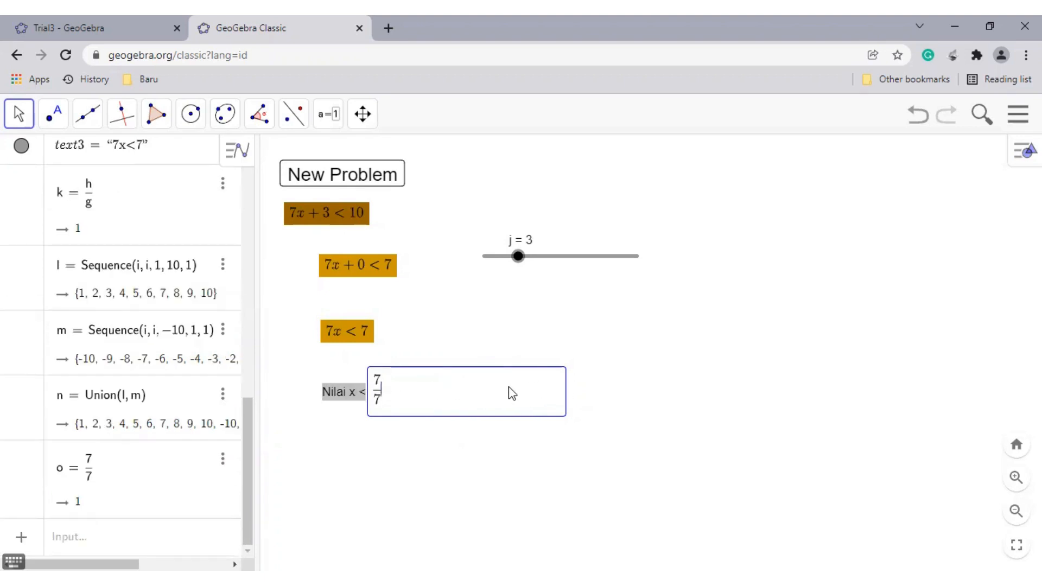
# - Set the length of the "Nilai x <" input box to 5
pyautogui.click(20, 116)
pyautogui.click(40, 157)
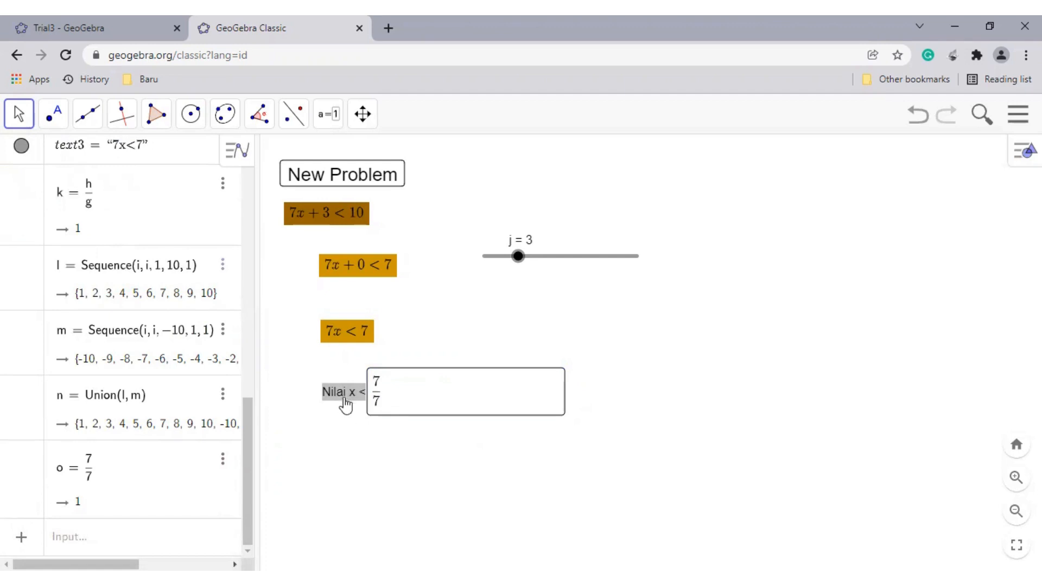
pyautogui.rightClick(344, 400)
pyautogui.click(592, 551)
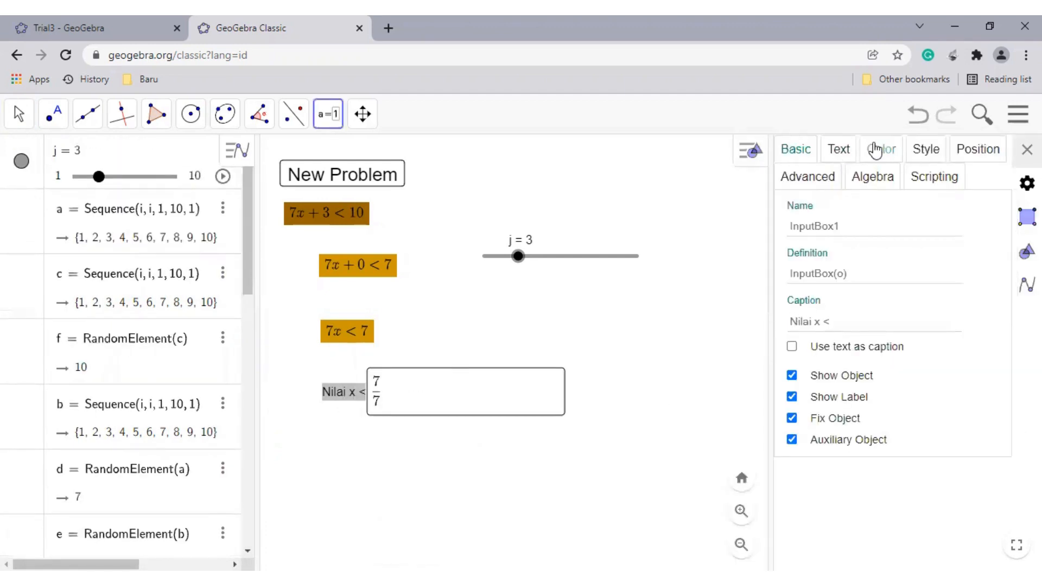
pyautogui.click(937, 161)
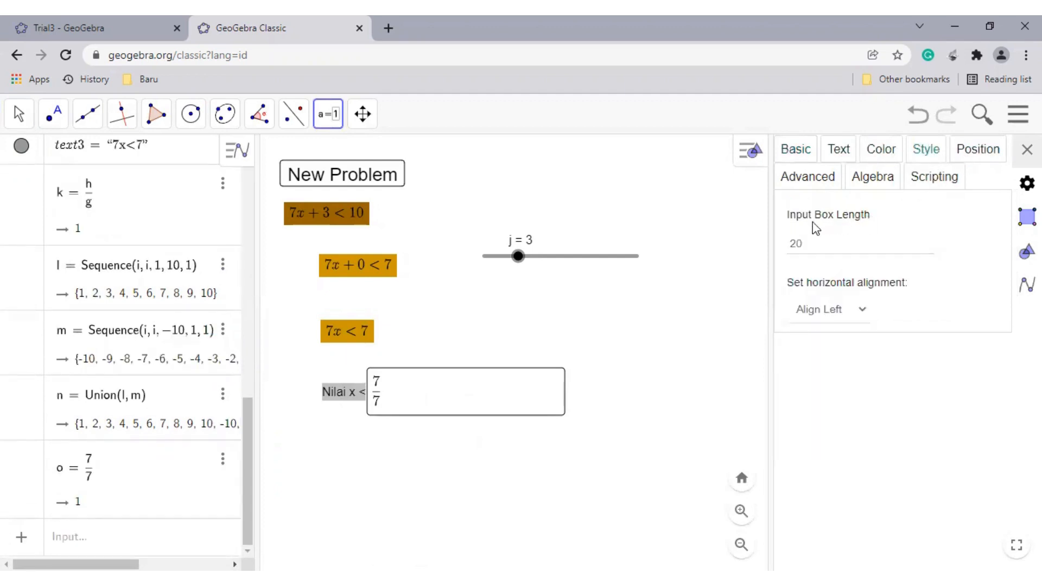
pyautogui.click(826, 242)
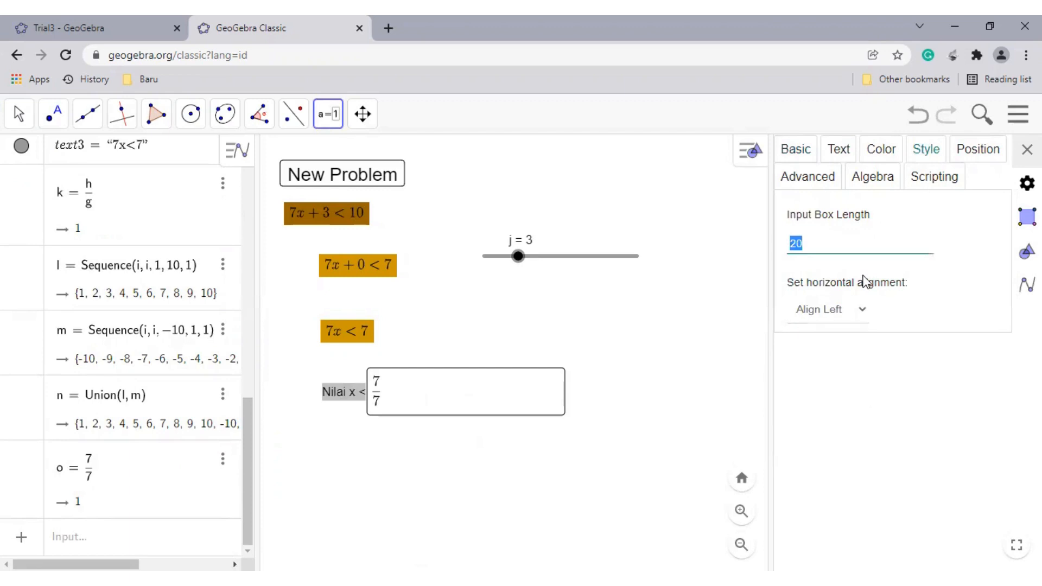
pyautogui.write('5')
pyautogui.press('Return')
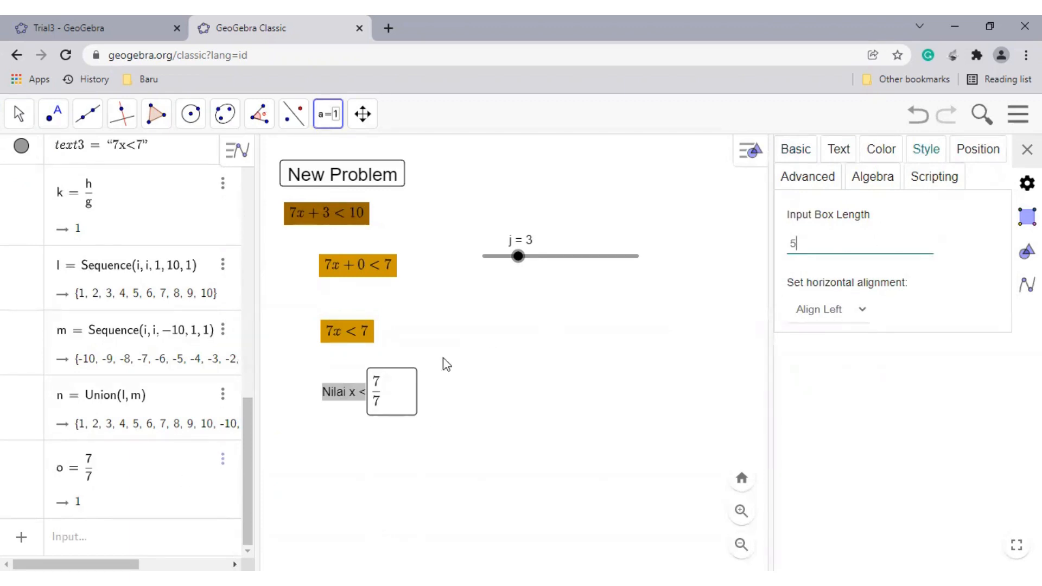
# - Try an input box length of 10, then restore it to 5
pyautogui.moveTo(867, 237); pyautogui.dragTo(777, 251)
pyautogui.write('10')
pyautogui.moveTo(851, 237); pyautogui.dragTo(758, 244)
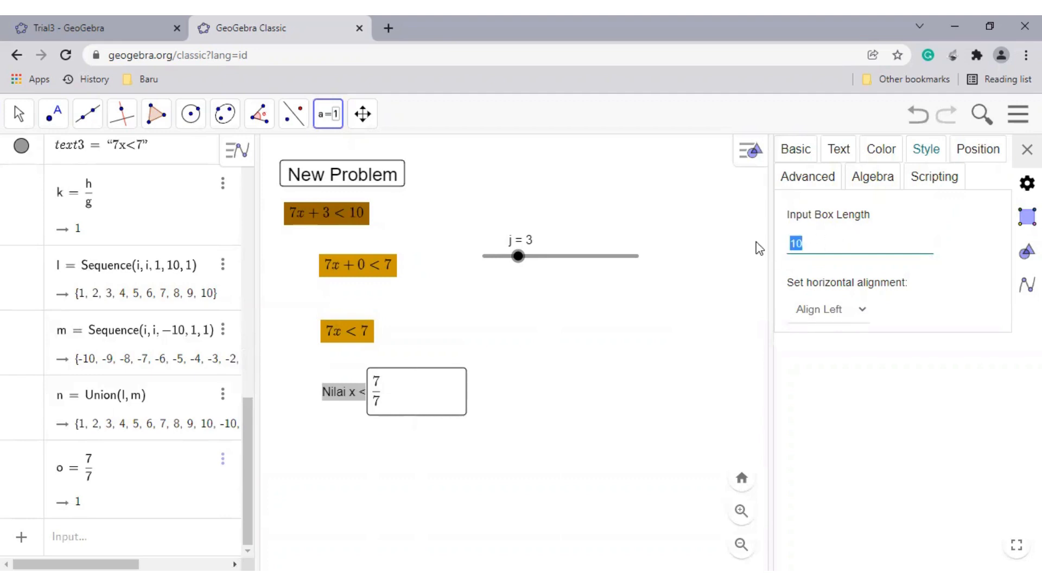
pyautogui.write('5')
pyautogui.press('Return')
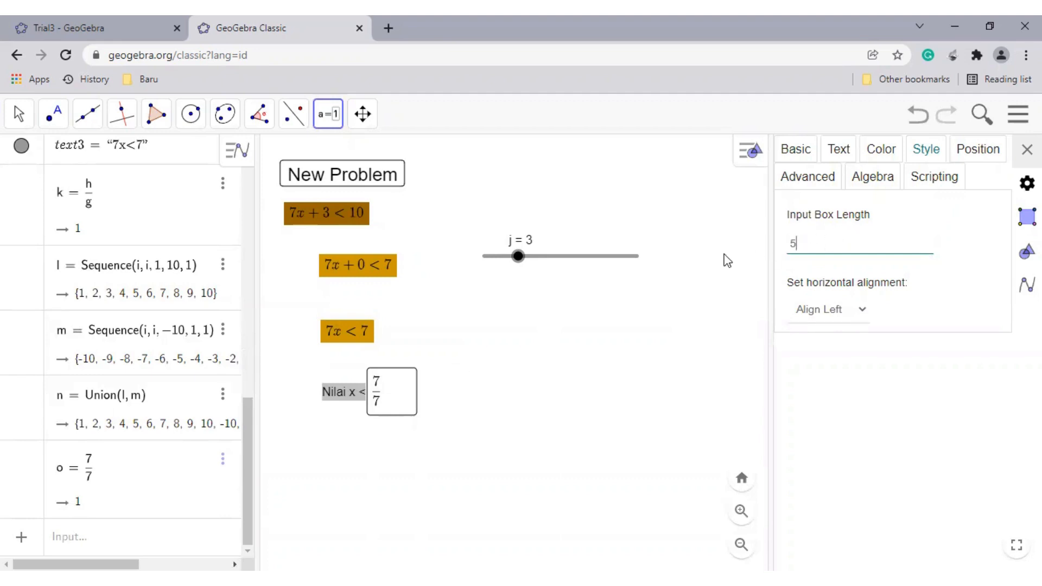
# - Move the "Nilai x <" input box slightly up toward the third inequality and re-enter 7/7 as its answer
pyautogui.click(1026, 150)
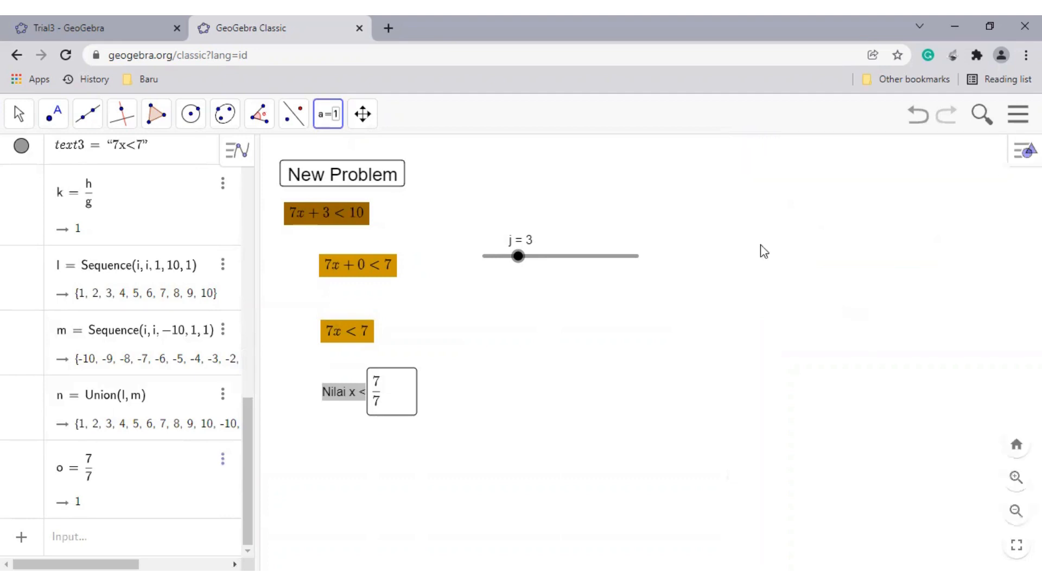
pyautogui.moveTo(343, 392)
pyautogui.mouseDown()
pyautogui.moveTo(341, 402)
pyautogui.moveTo(340, 390)
pyautogui.mouseUp()
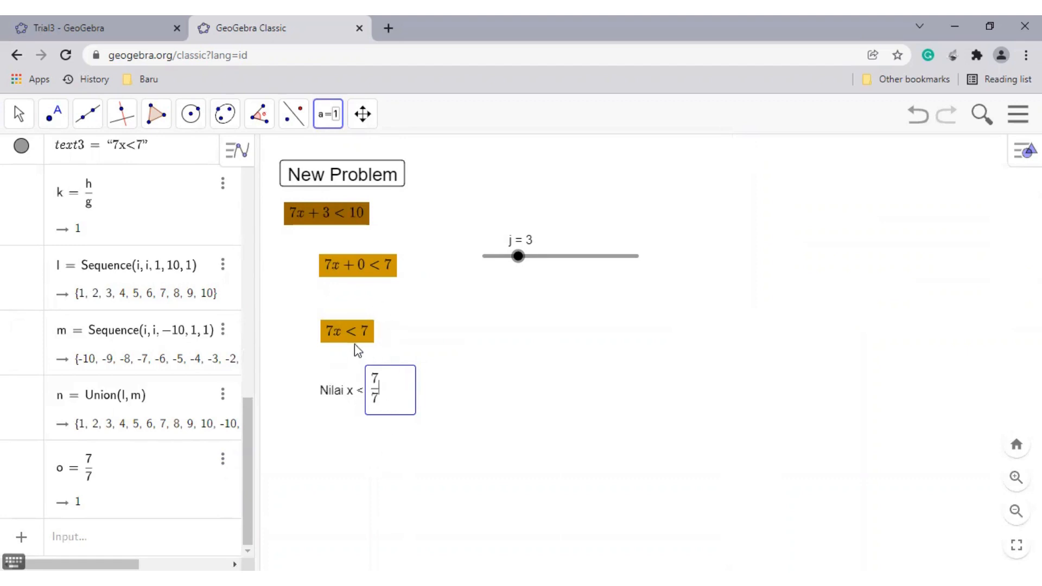
pyautogui.press('Escape')
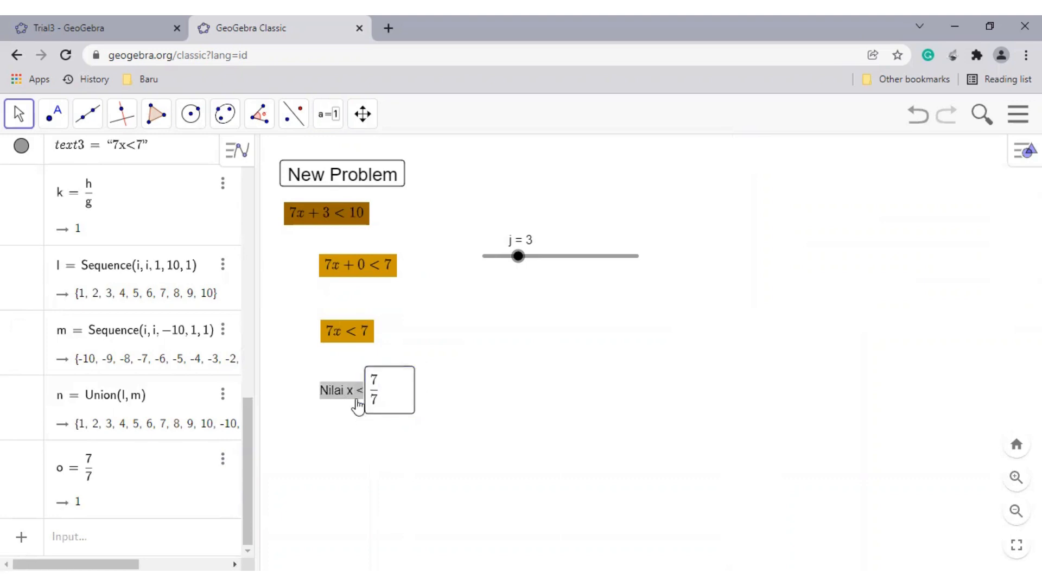
pyautogui.moveTo(340, 398)
pyautogui.mouseDown()
pyautogui.moveTo(351, 421)
pyautogui.moveTo(341, 385)
pyautogui.mouseUp()
pyautogui.click(372, 372)
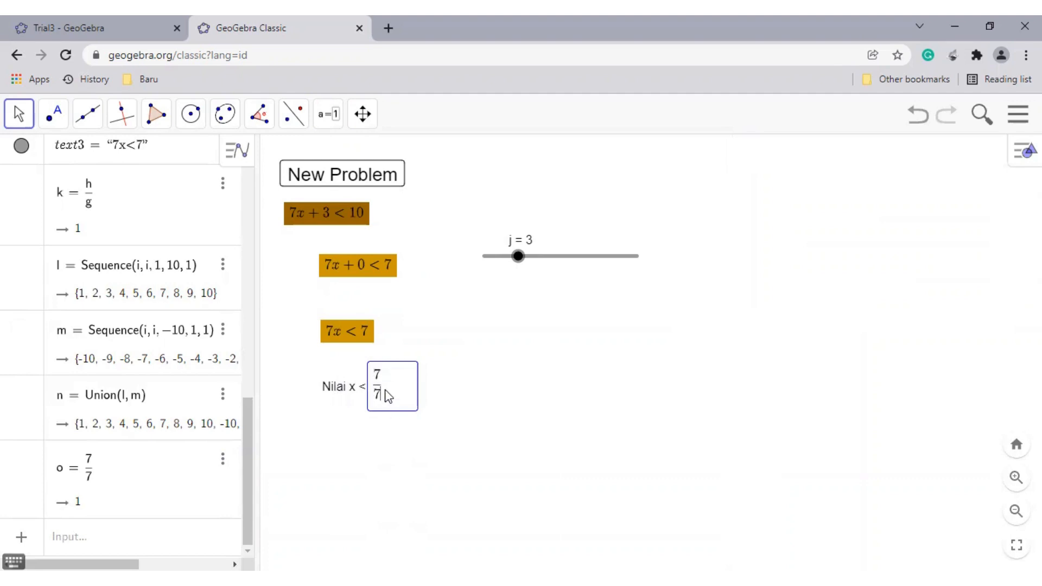
pyautogui.press('BackSpace')
pyautogui.press('BackSpace')
pyautogui.write('7/7')
pyautogui.click(330, 114)
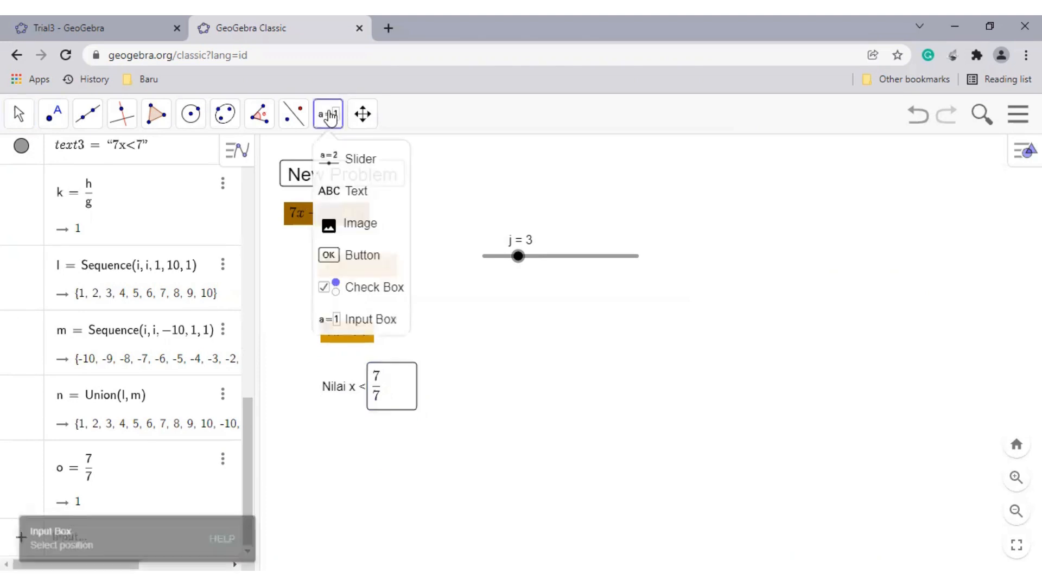
pyautogui.click(337, 195)
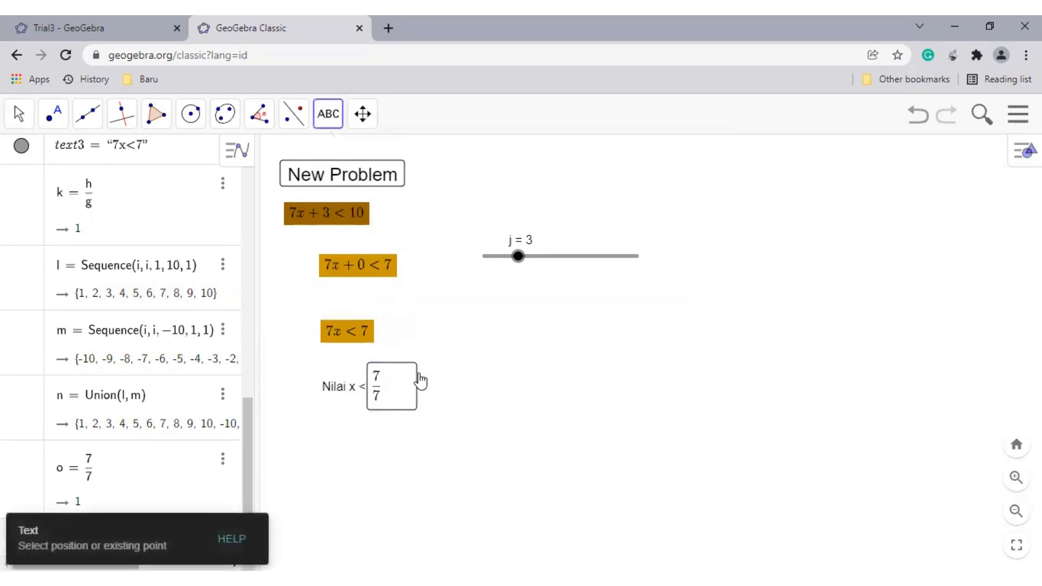
pyautogui.click(457, 390)
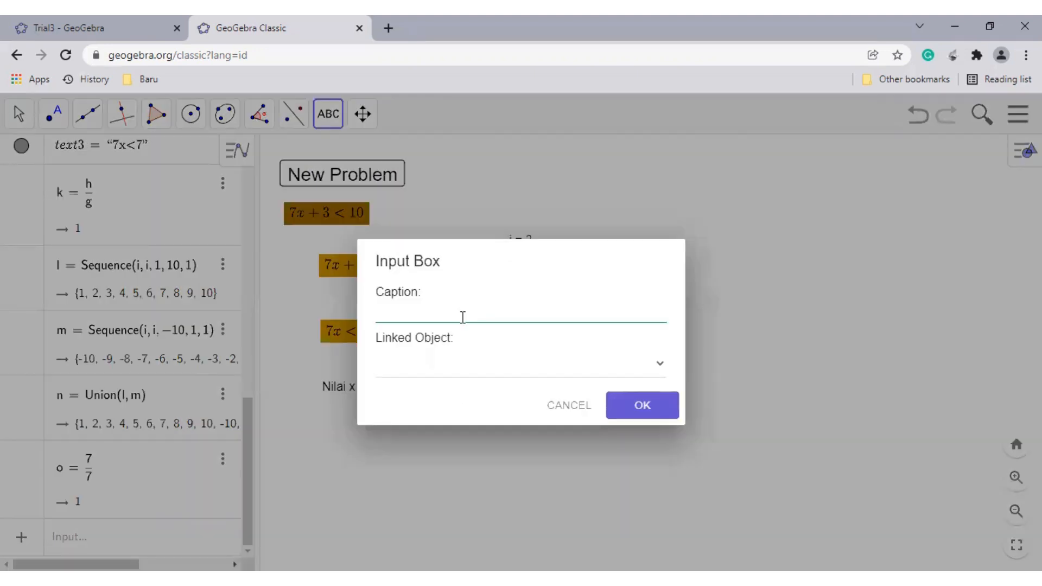
pyautogui.click(552, 408)
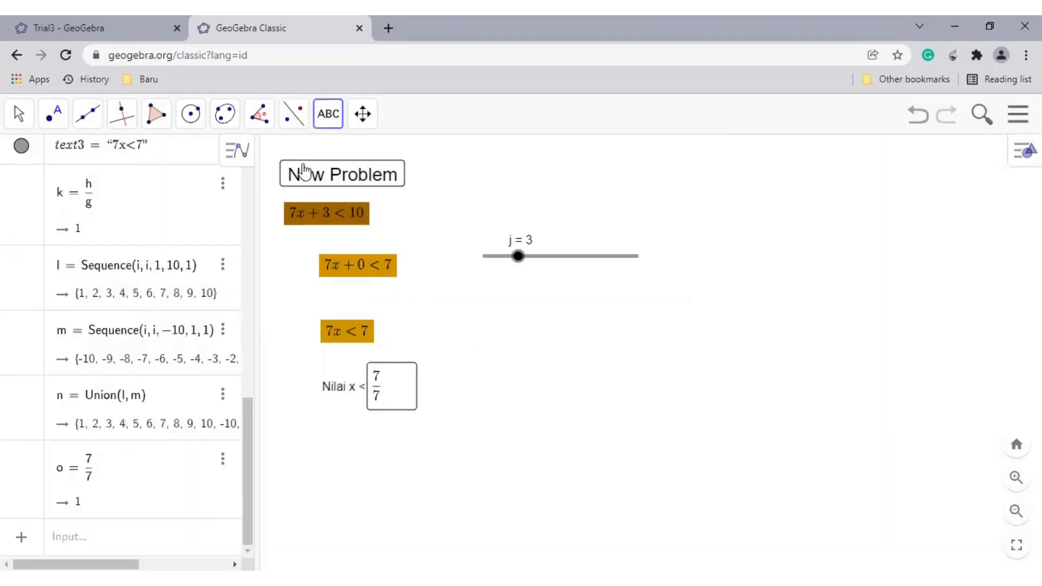
# - Add the text "Salah" beside the "Nilai x <" input box and align it with the box
pyautogui.click(339, 120)
pyautogui.click(351, 125)
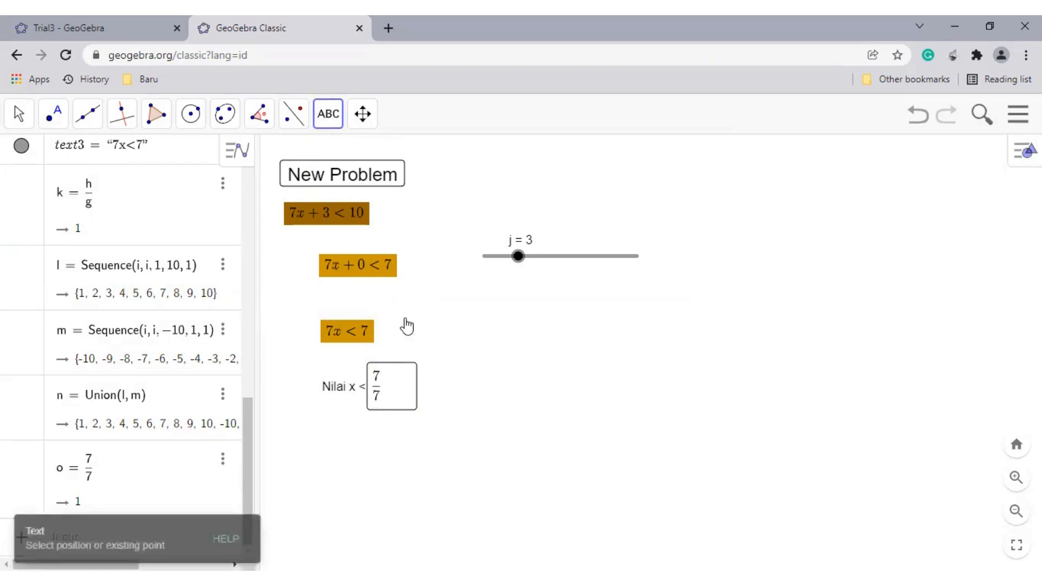
pyautogui.click(451, 384)
pyautogui.write('Sa')
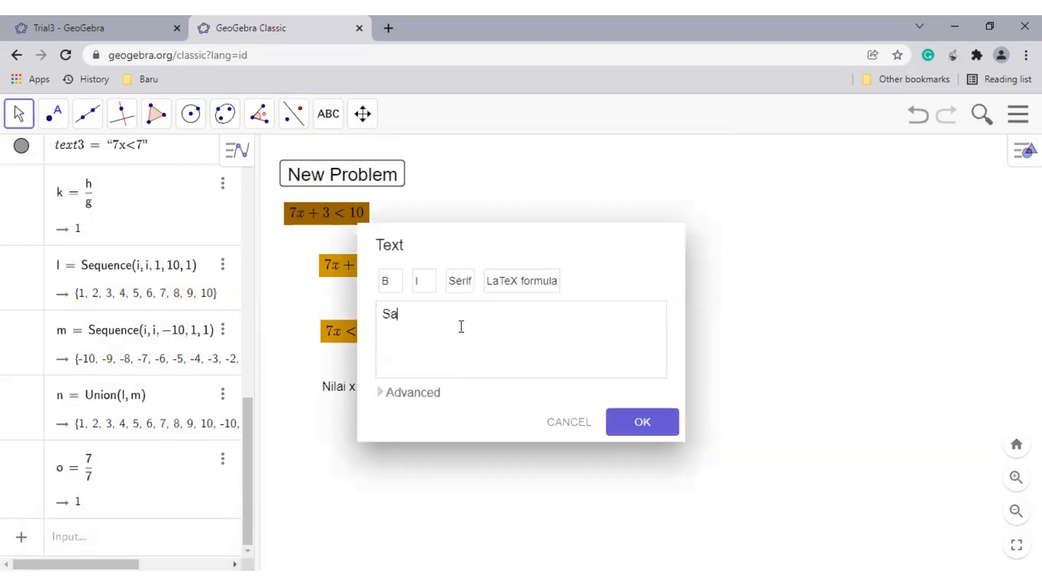
pyautogui.write('lah')
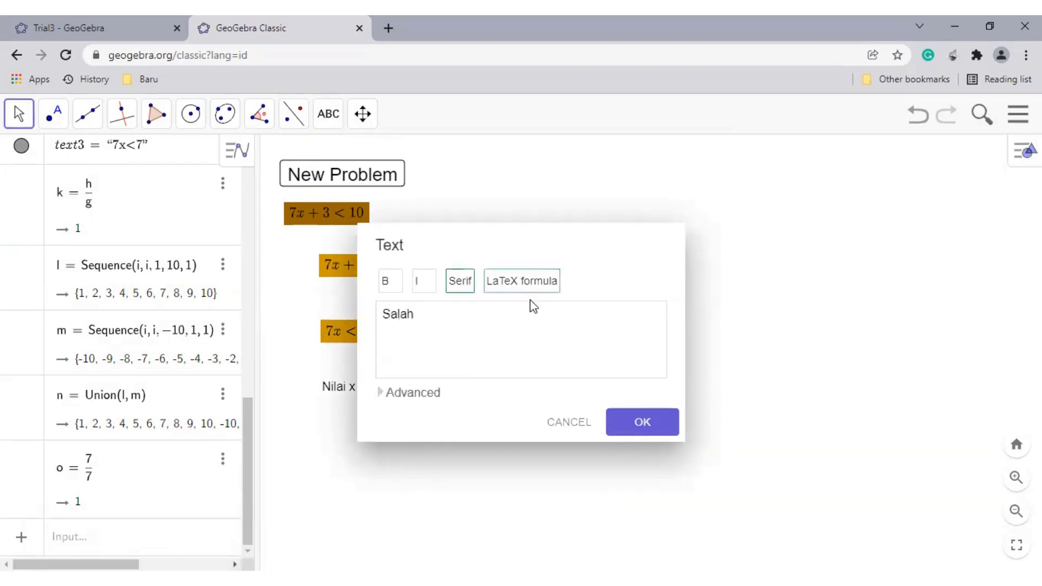
pyautogui.click(642, 429)
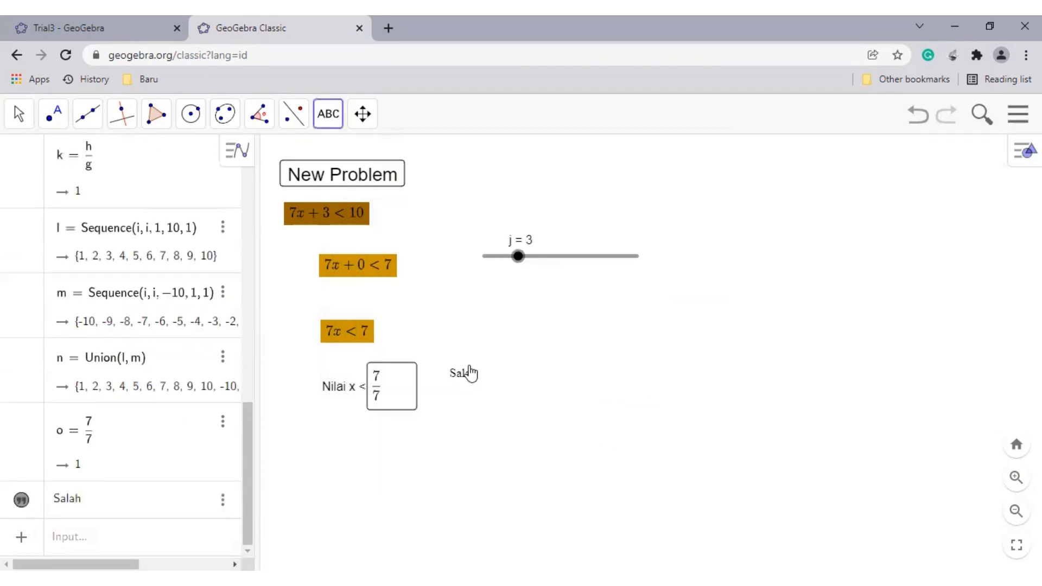
pyautogui.moveTo(467, 373); pyautogui.dragTo(460, 383)
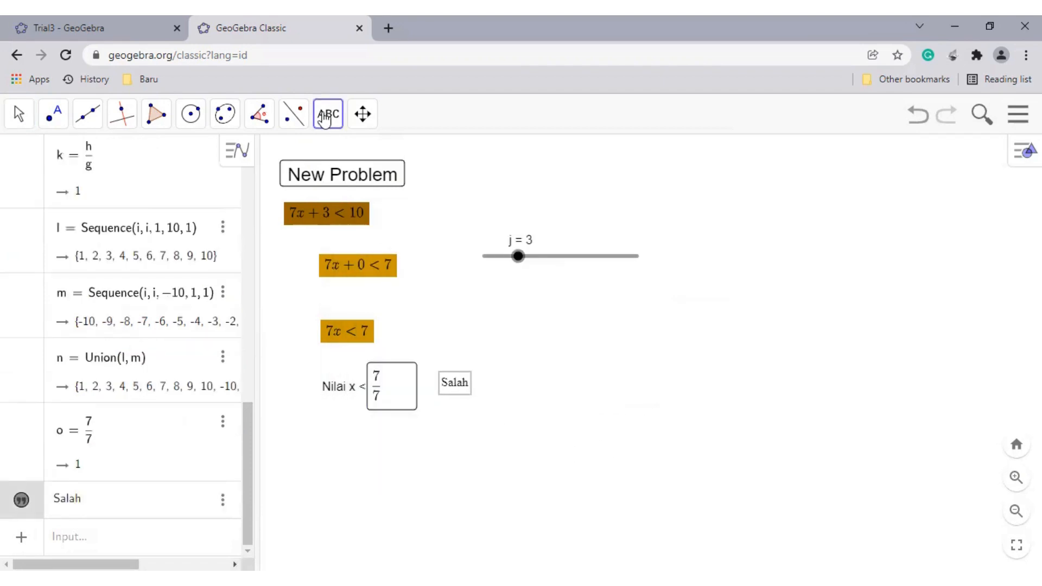
# - Add the text "Benar" as a LaTeX formula next to the "Salah" text
pyautogui.click(328, 113)
pyautogui.click(348, 189)
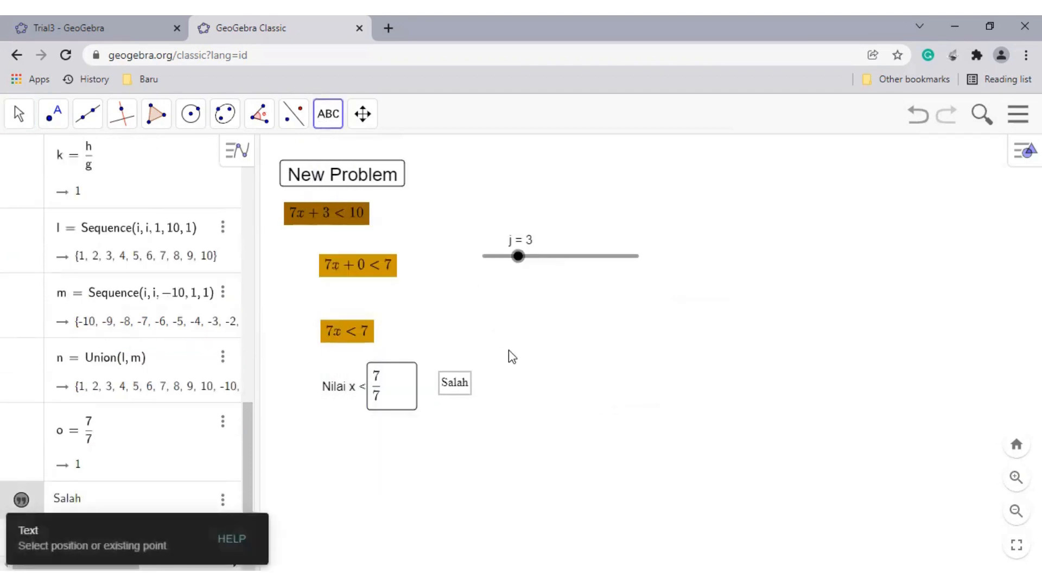
pyautogui.click(468, 385)
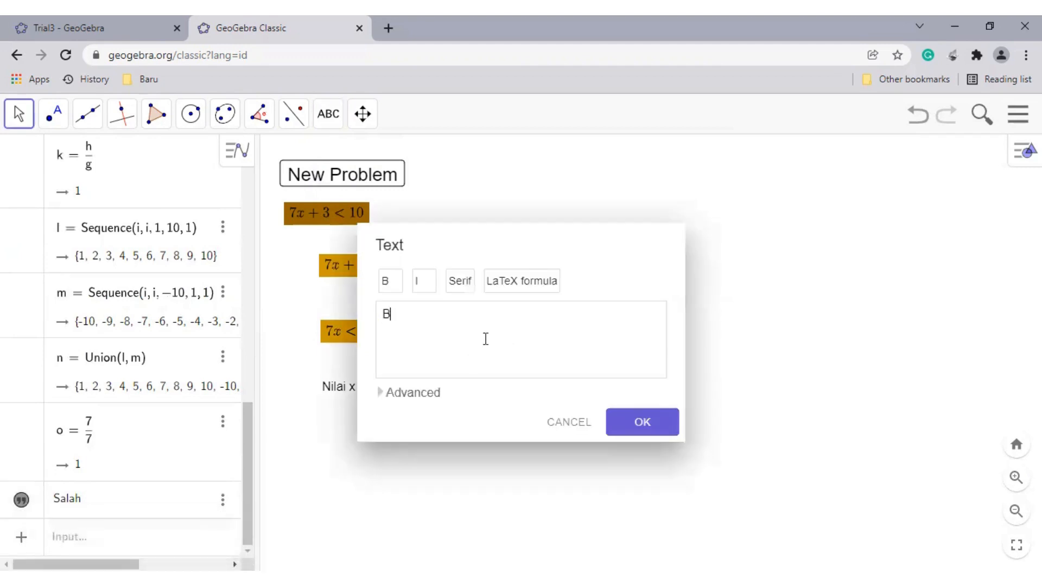
pyautogui.write('Benar')
pyautogui.press('Return')
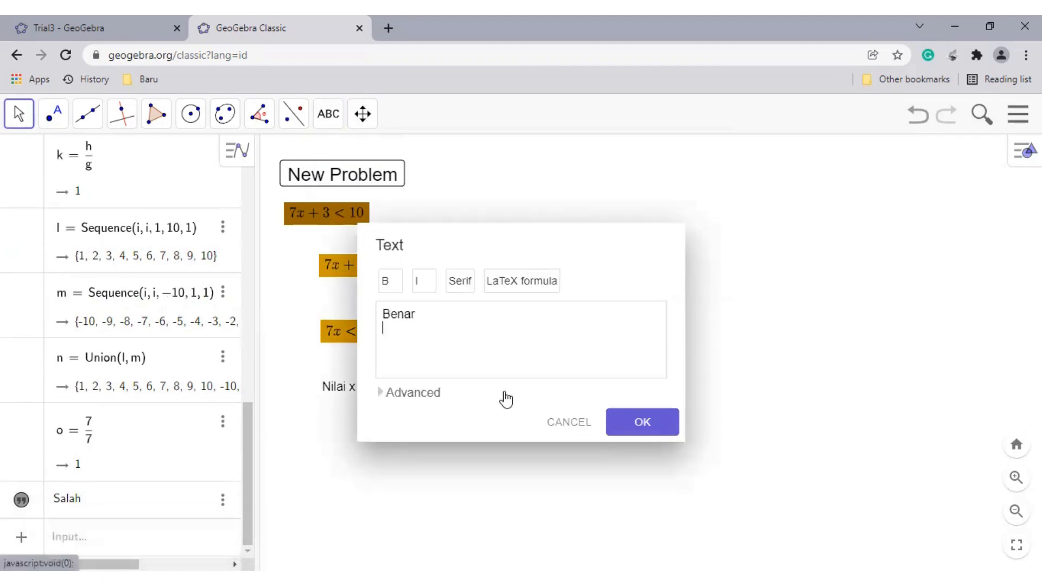
pyautogui.write('\\')
pyautogui.press('BackSpace')
pyautogui.press('BackSpace')
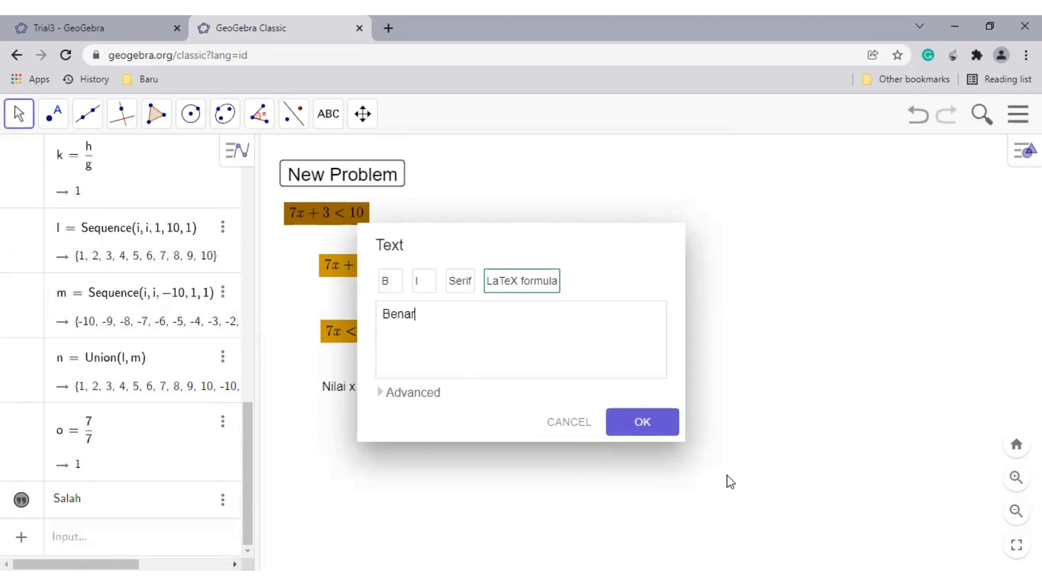
pyautogui.click(642, 422)
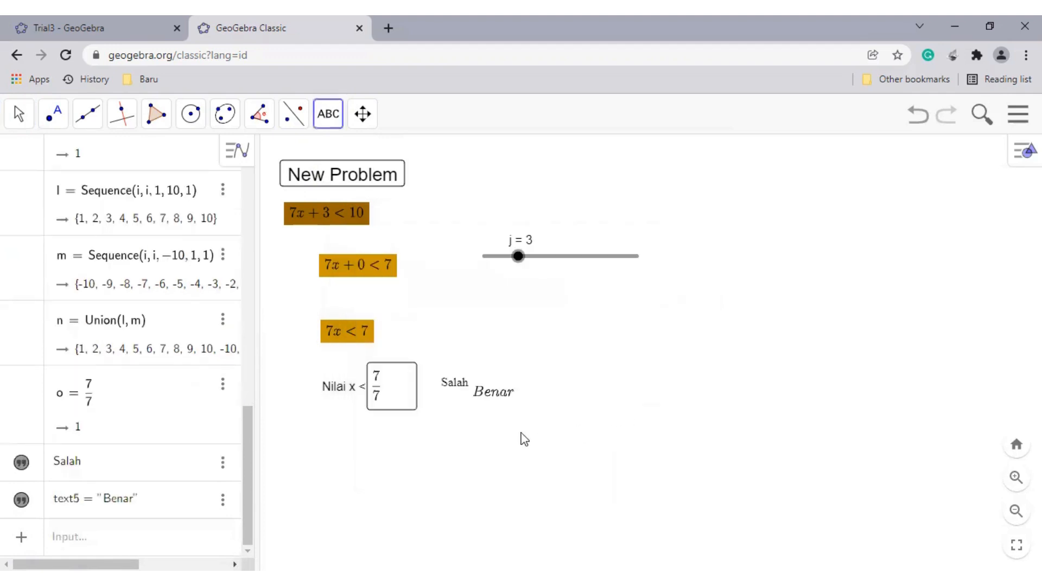
# - Turn off LaTeX formatting for the "Benar" text and place it exactly over "Salah"
pyautogui.rightClick(513, 384)
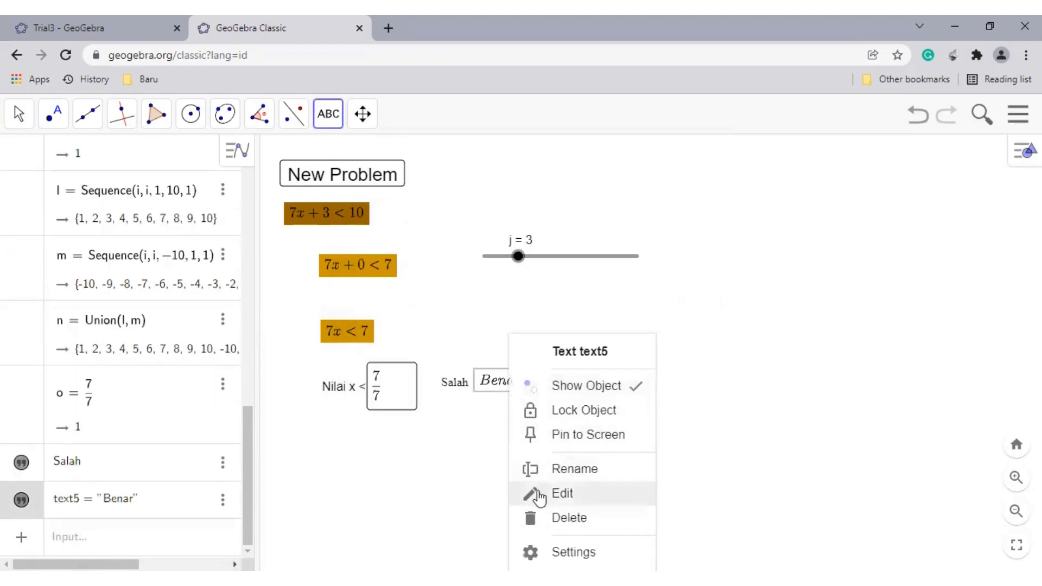
pyautogui.click(537, 496)
pyautogui.click(516, 288)
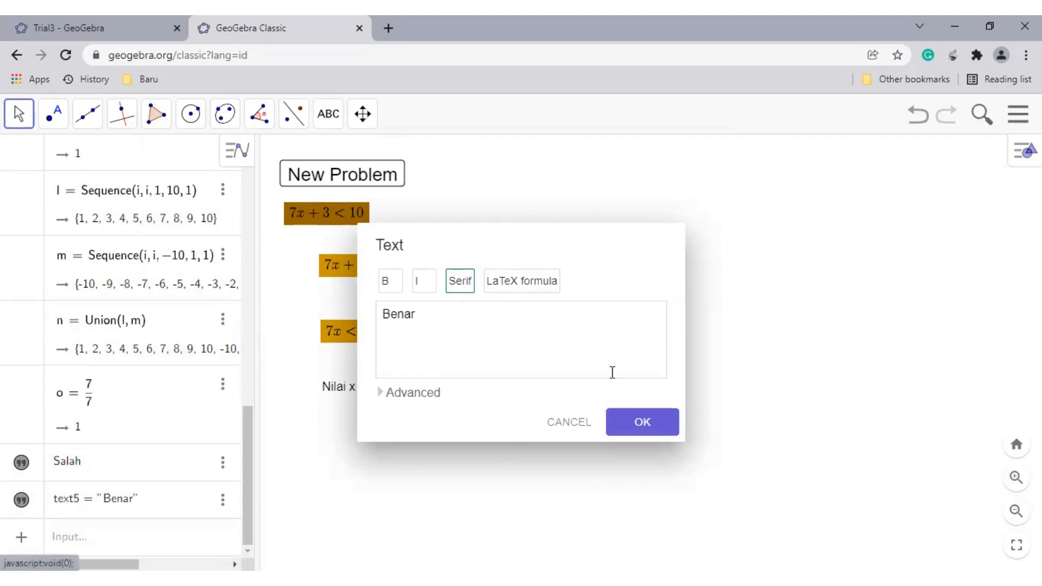
pyautogui.click(659, 424)
pyautogui.moveTo(499, 374); pyautogui.dragTo(465, 392)
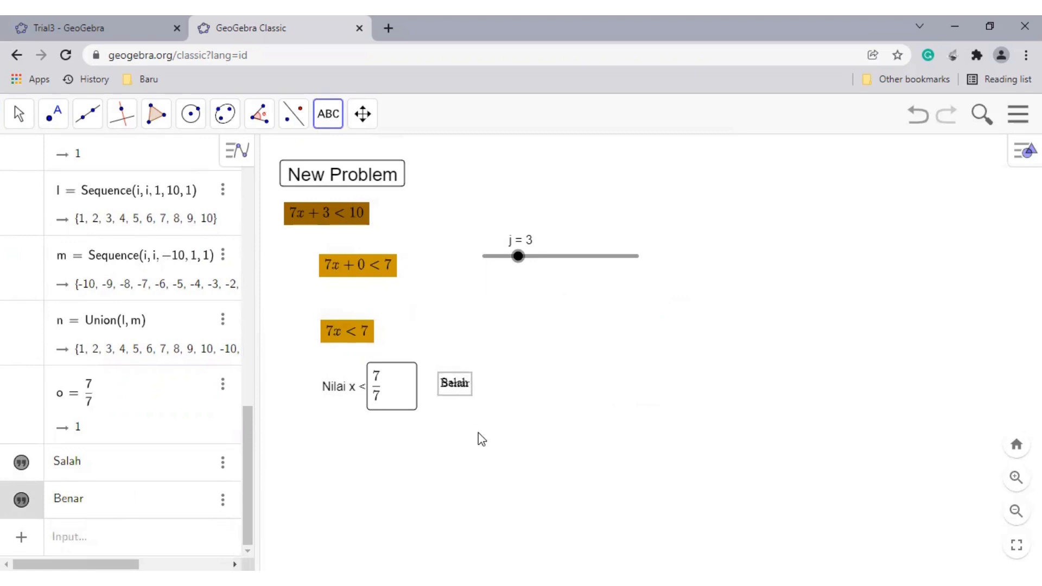
# - Open the object settings of the "Benar" text
pyautogui.rightClick(459, 392)
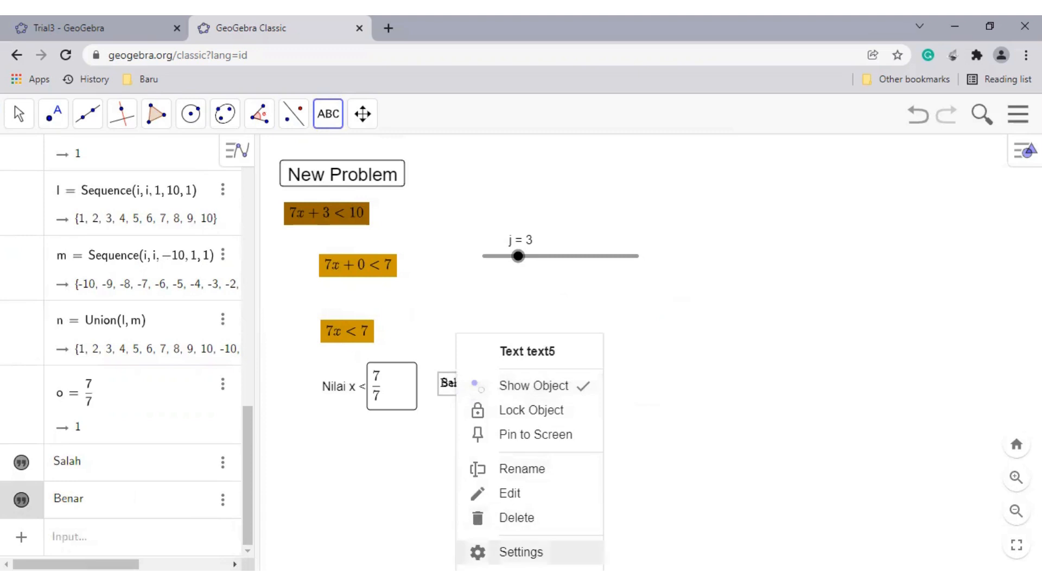
pyautogui.click(521, 552)
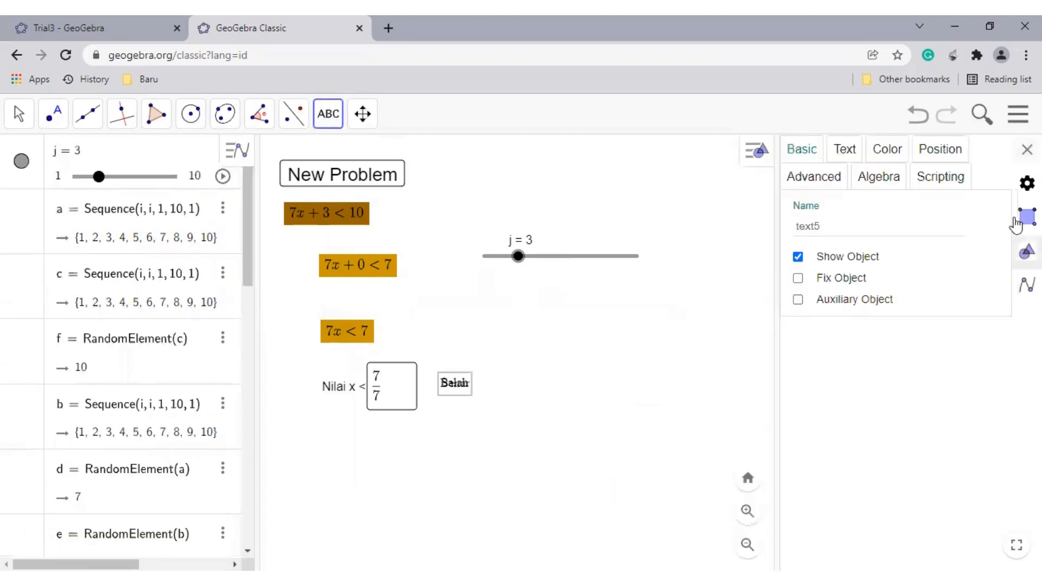
pyautogui.rightClick(449, 392)
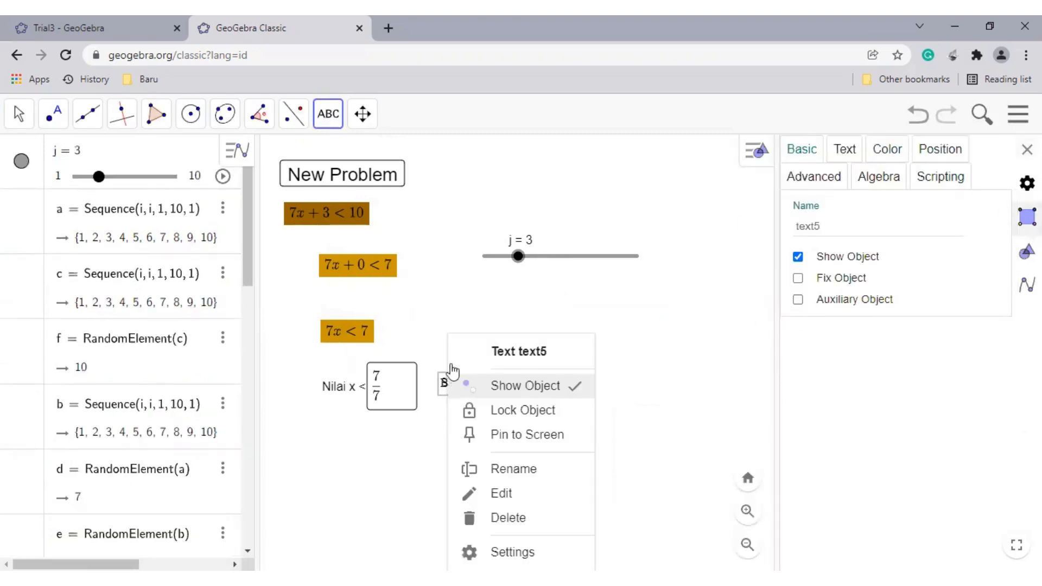
pyautogui.click(508, 549)
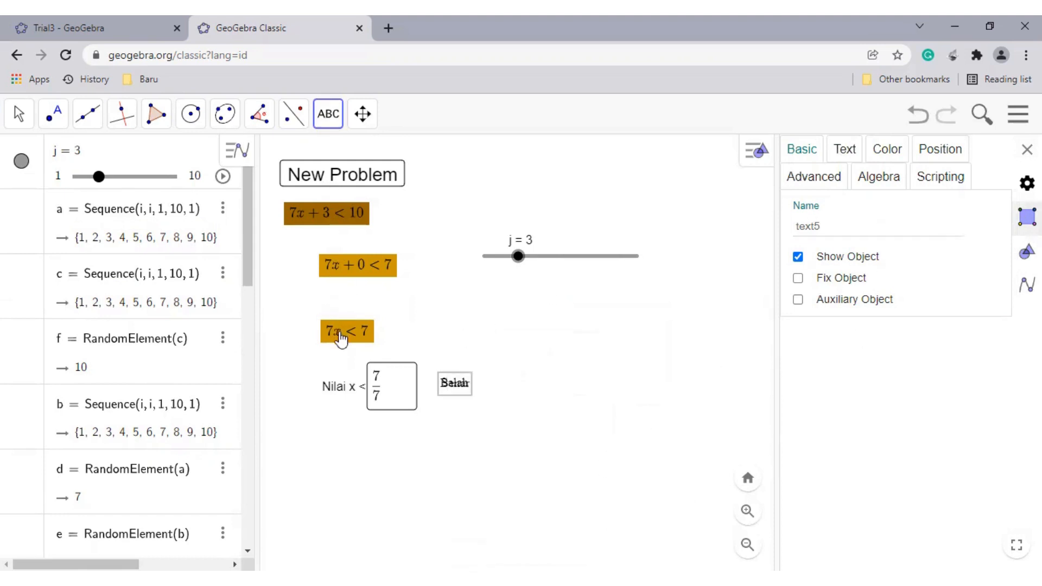
# - Move the "7x < 7" text slightly upward, farther from the "Nilai x <" input box
pyautogui.moveTo(349, 332); pyautogui.dragTo(350, 322)
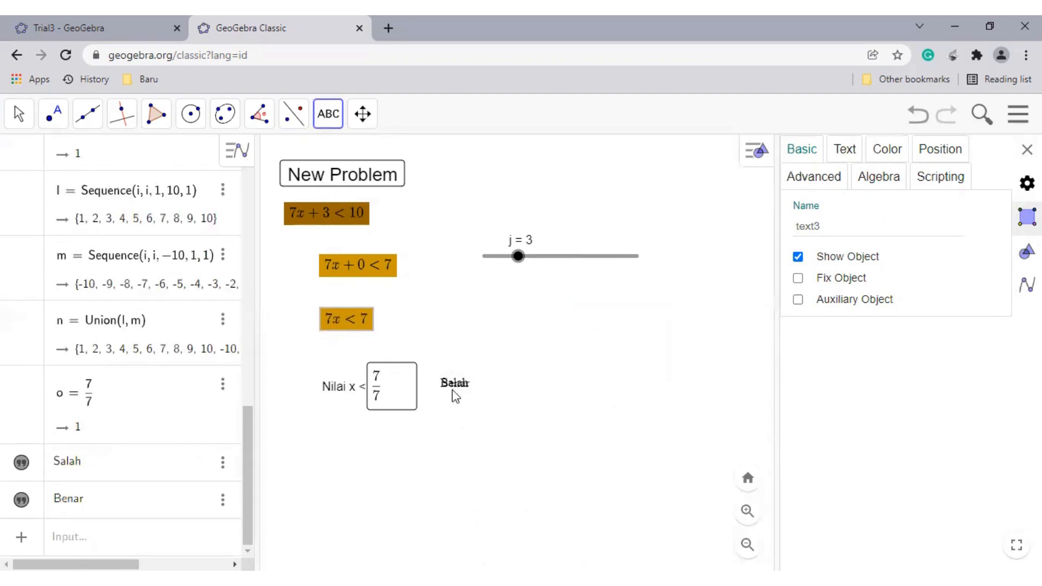
pyautogui.rightClick(456, 385)
pyautogui.click(489, 552)
pyautogui.click(845, 155)
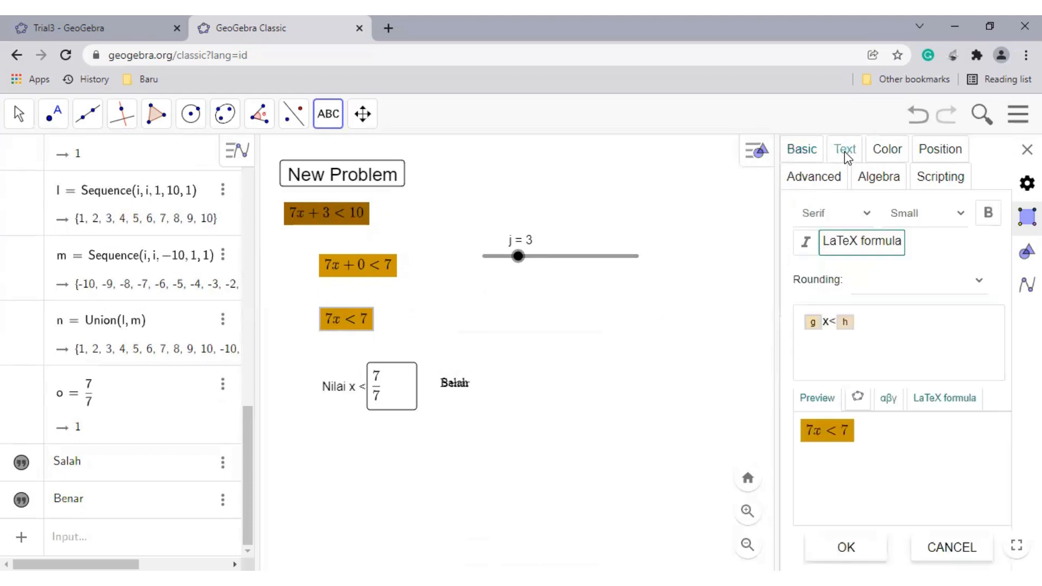
pyautogui.click(893, 155)
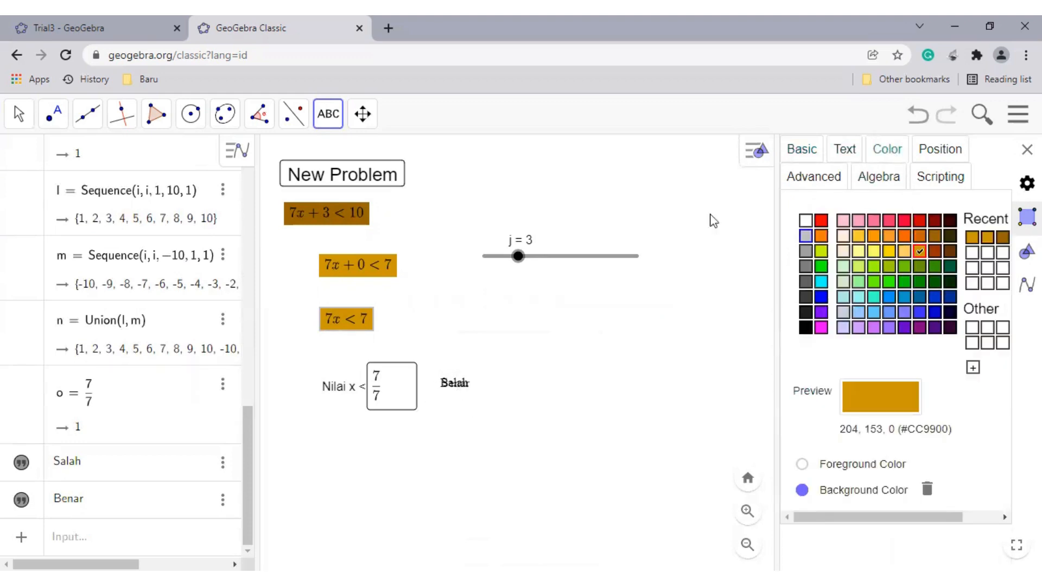
pyautogui.click(841, 154)
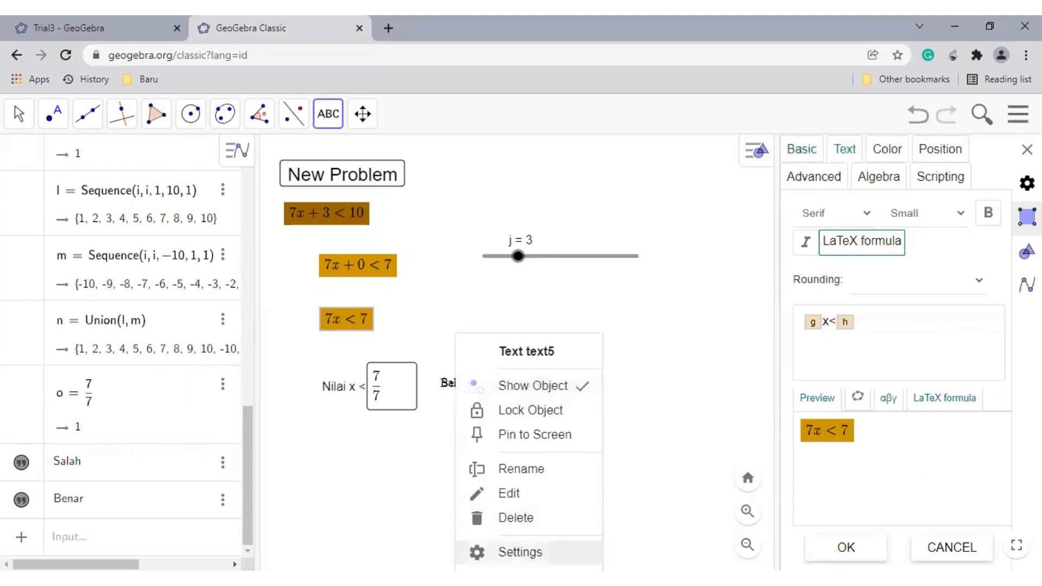
pyautogui.click(491, 552)
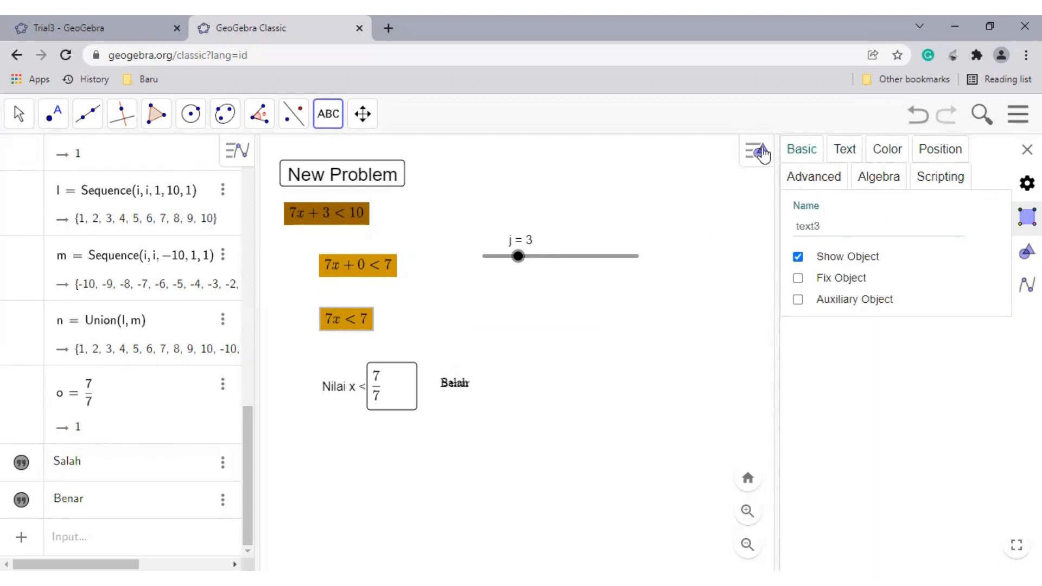
pyautogui.click(845, 152)
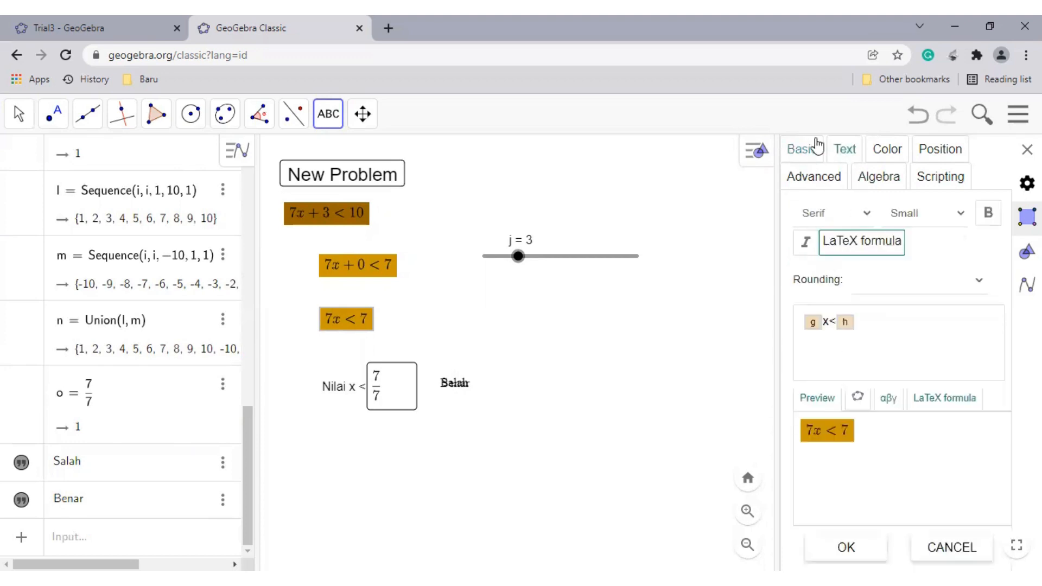
pyautogui.click(884, 151)
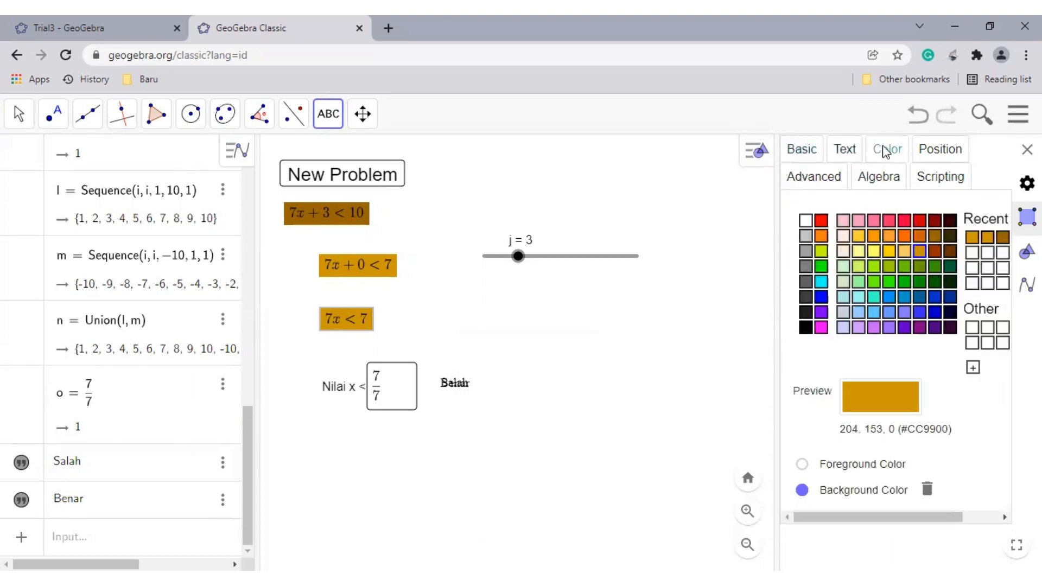
pyautogui.rightClick(455, 383)
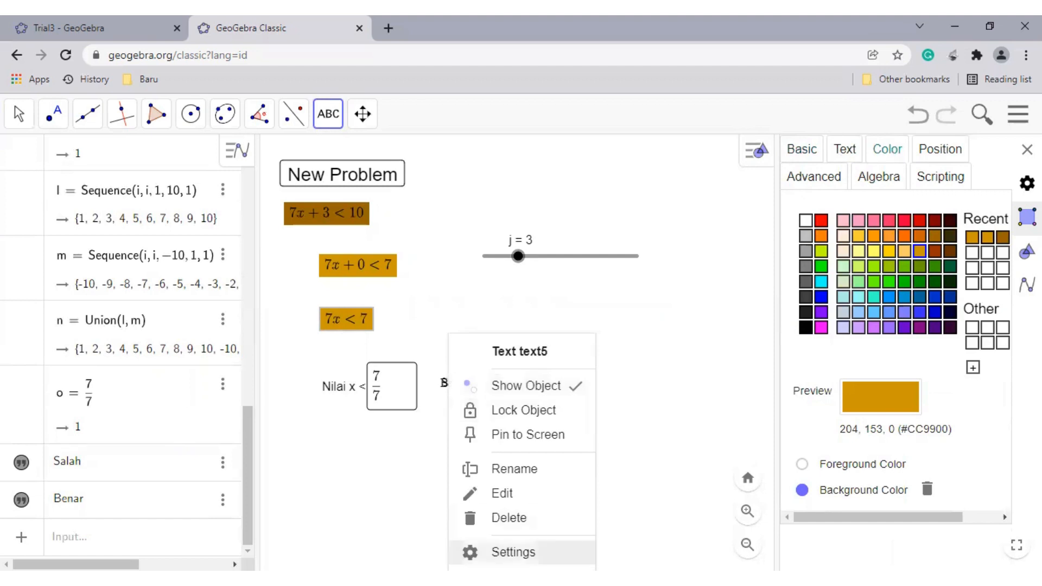
pyautogui.click(510, 551)
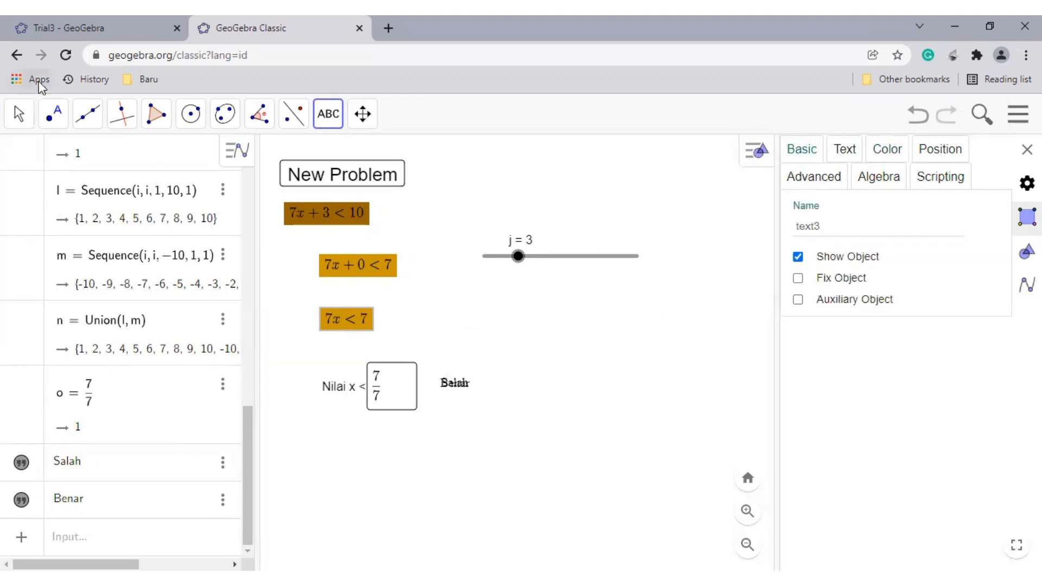
# - Select the "Benar" text and set its background color to green (#00FF00)
pyautogui.click(18, 113)
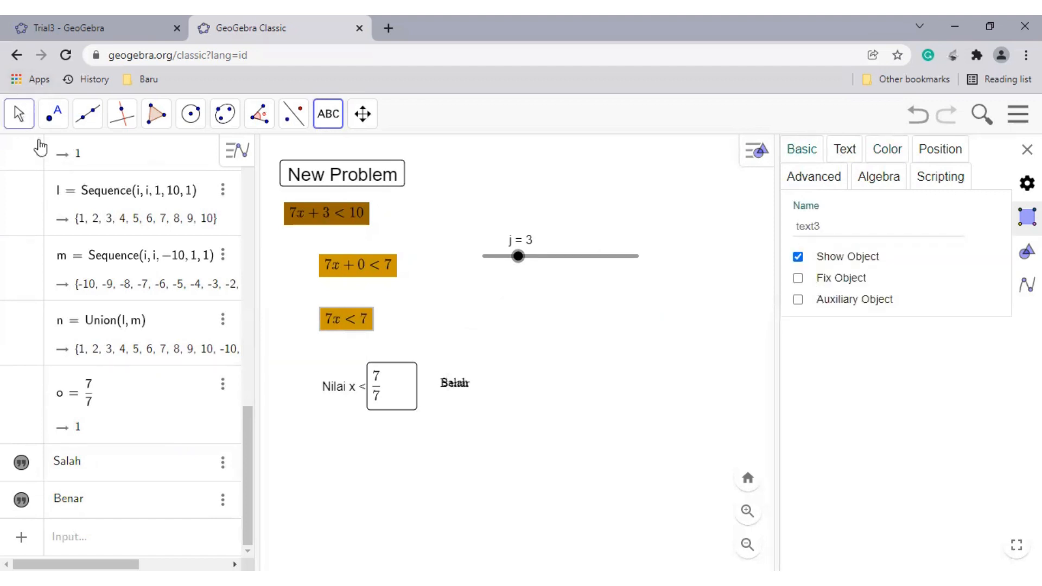
pyautogui.click(455, 385)
pyautogui.rightClick(457, 384)
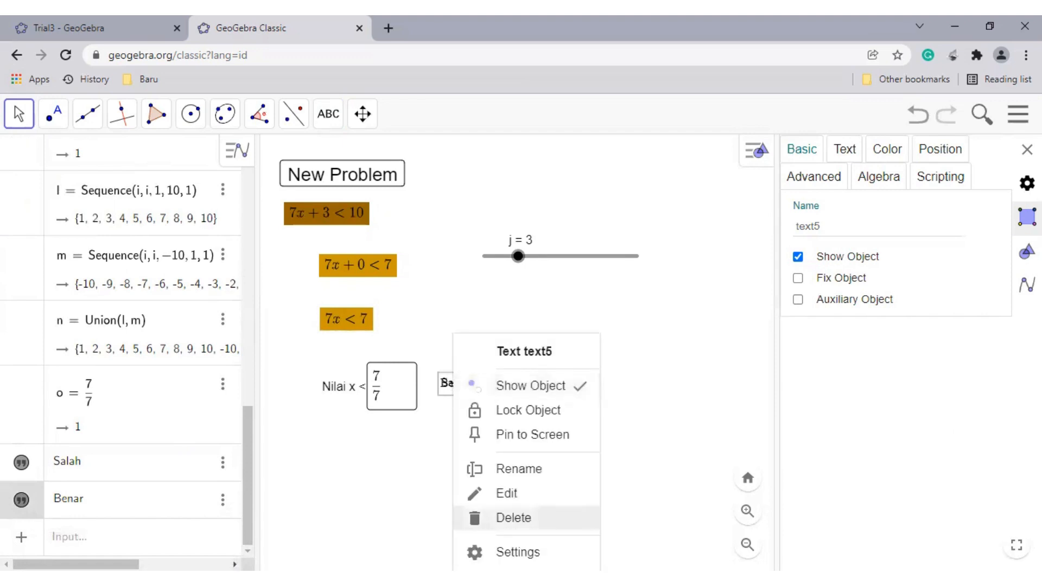
pyautogui.click(515, 552)
pyautogui.click(901, 156)
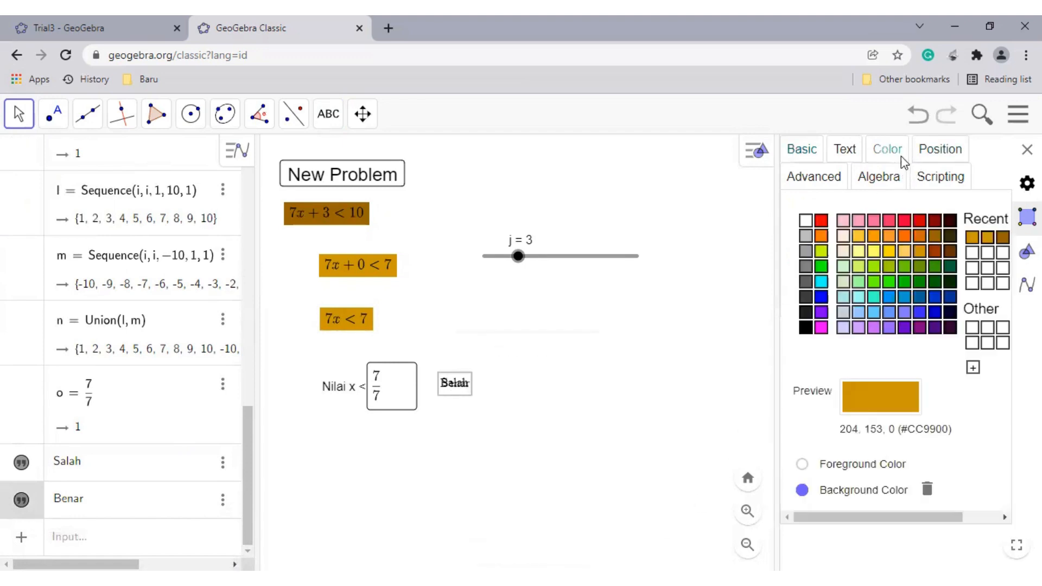
pyautogui.click(821, 266)
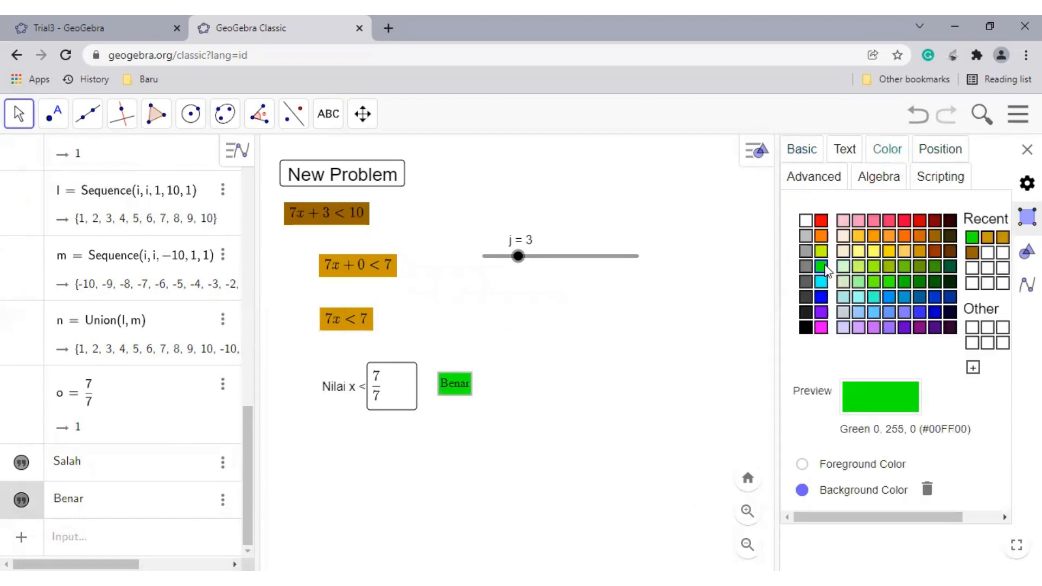
# - Set the background color of the "Salah" text to red (#FF0000) and close the object settings
pyautogui.click(139, 474)
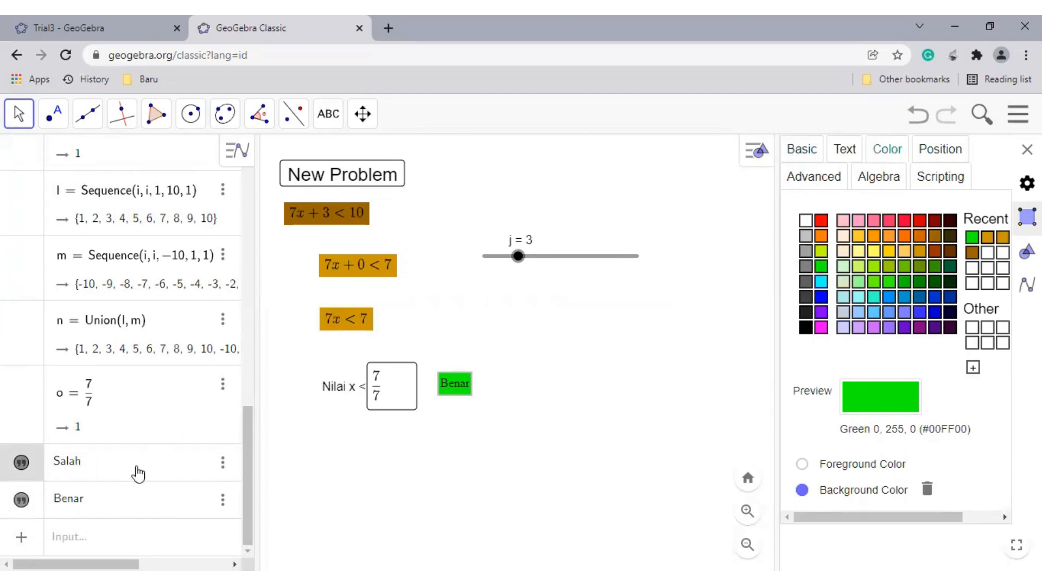
pyautogui.click(820, 219)
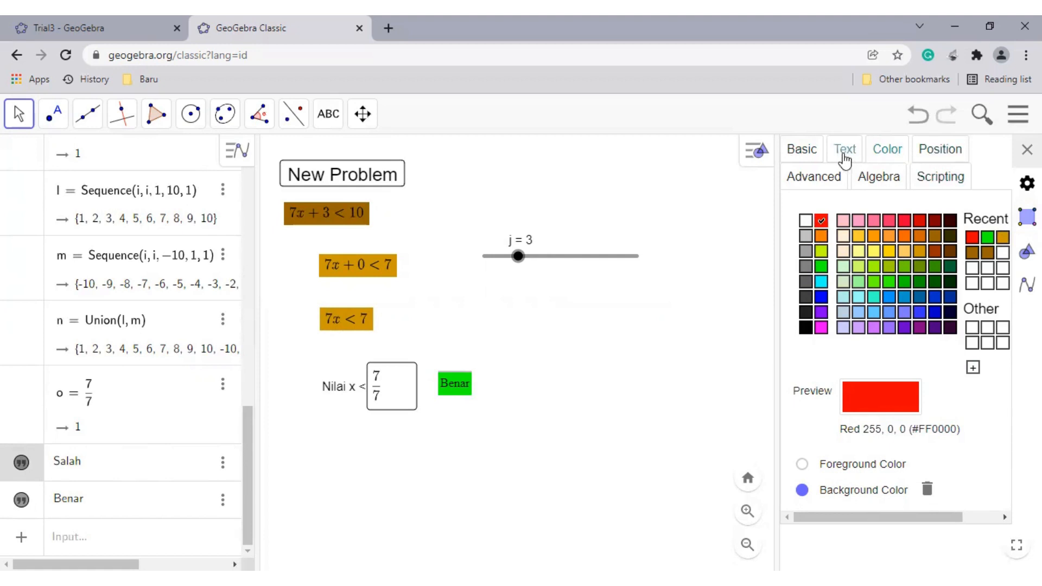
pyautogui.click(809, 159)
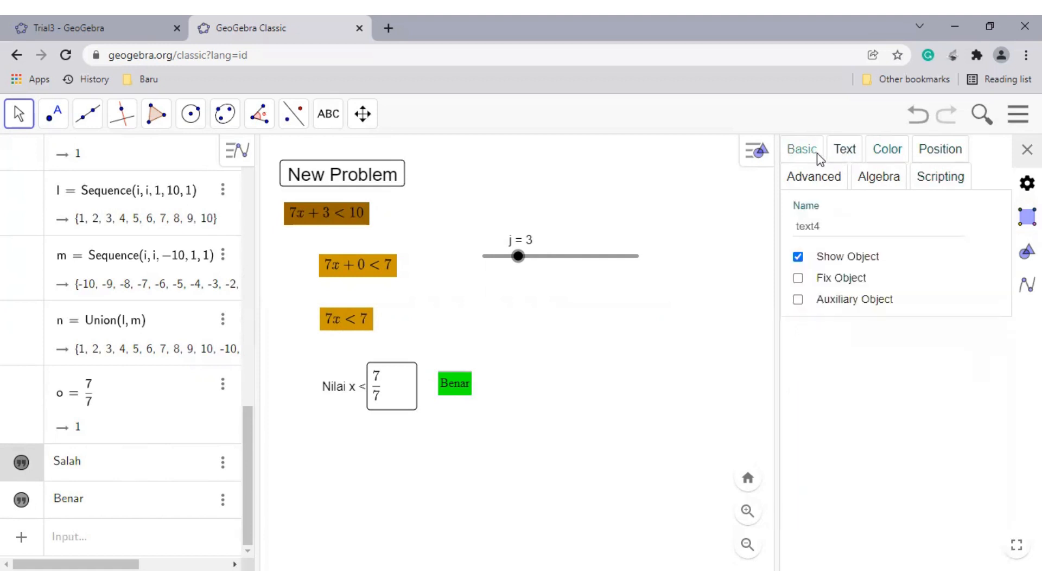
pyautogui.click(842, 157)
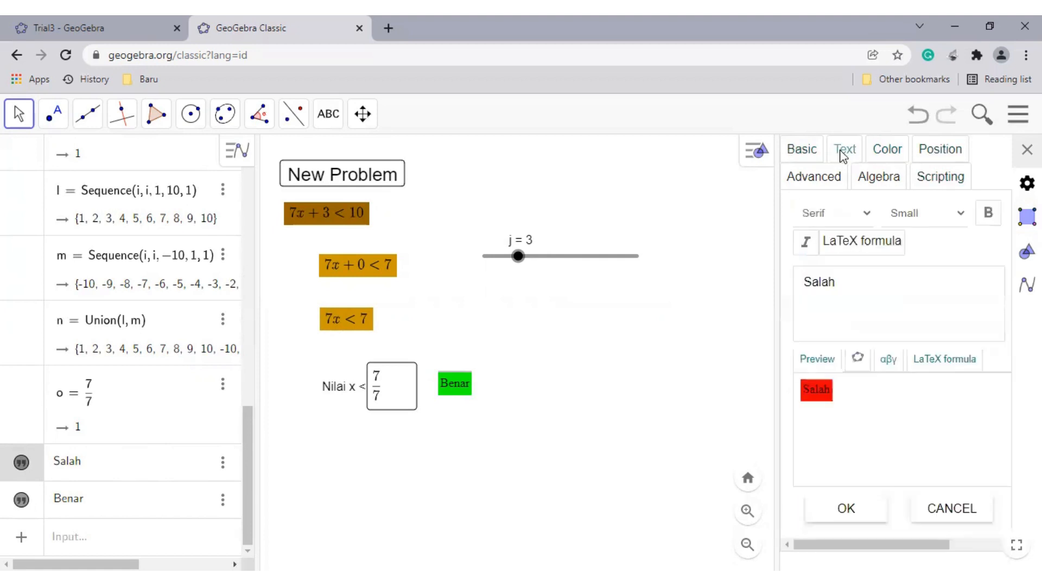
pyautogui.click(929, 216)
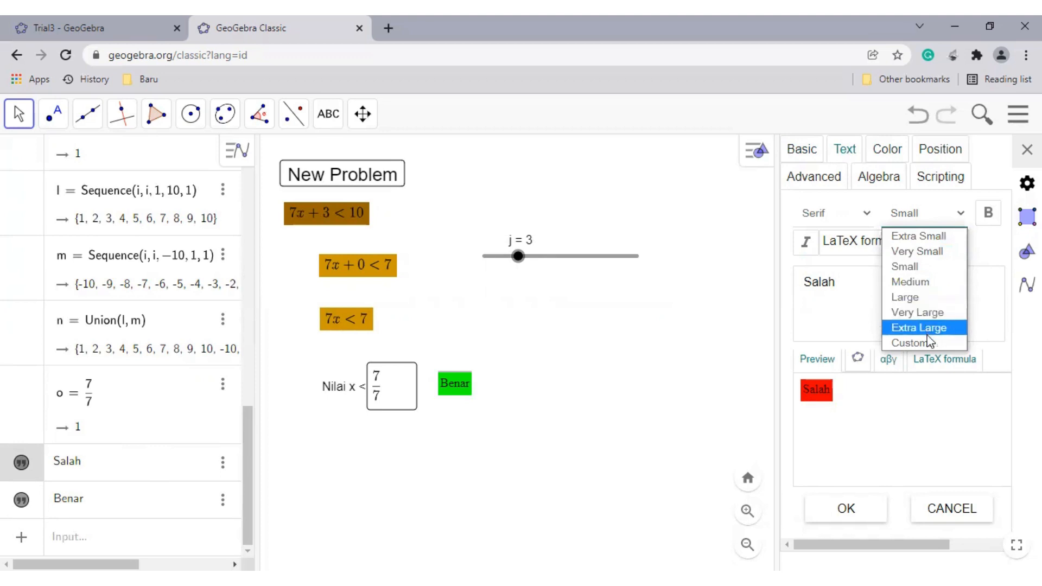
pyautogui.click(986, 249)
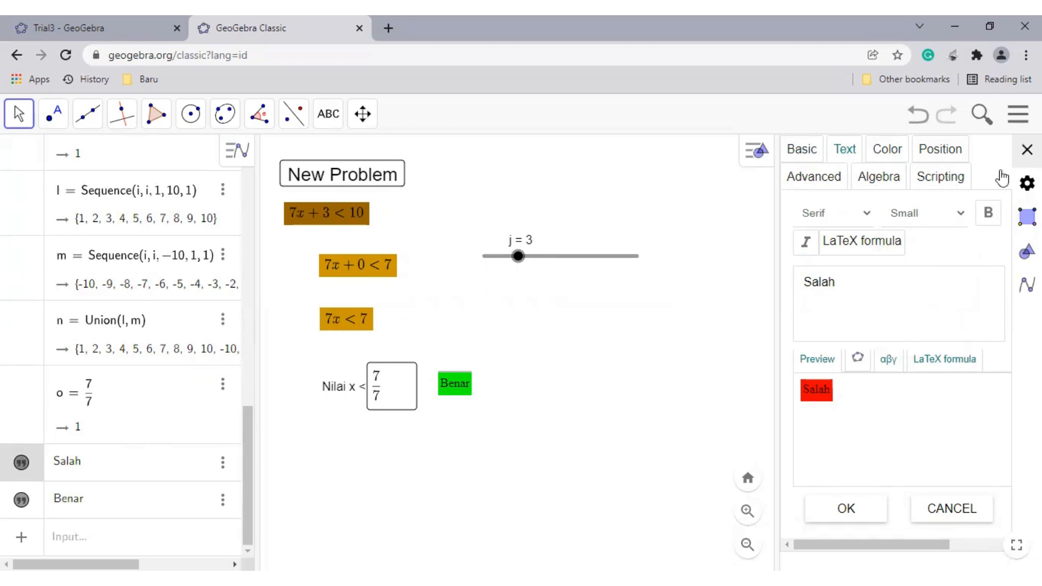
pyautogui.click(1027, 149)
# - Move the green "Benar" text beside "Salah" to compare both labels, and place it back over "Salah"
pyautogui.moveTo(455, 384)
pyautogui.mouseDown()
pyautogui.moveTo(468, 429)
pyautogui.moveTo(479, 394)
pyautogui.moveTo(514, 385)
pyautogui.moveTo(458, 388)
pyautogui.mouseUp()
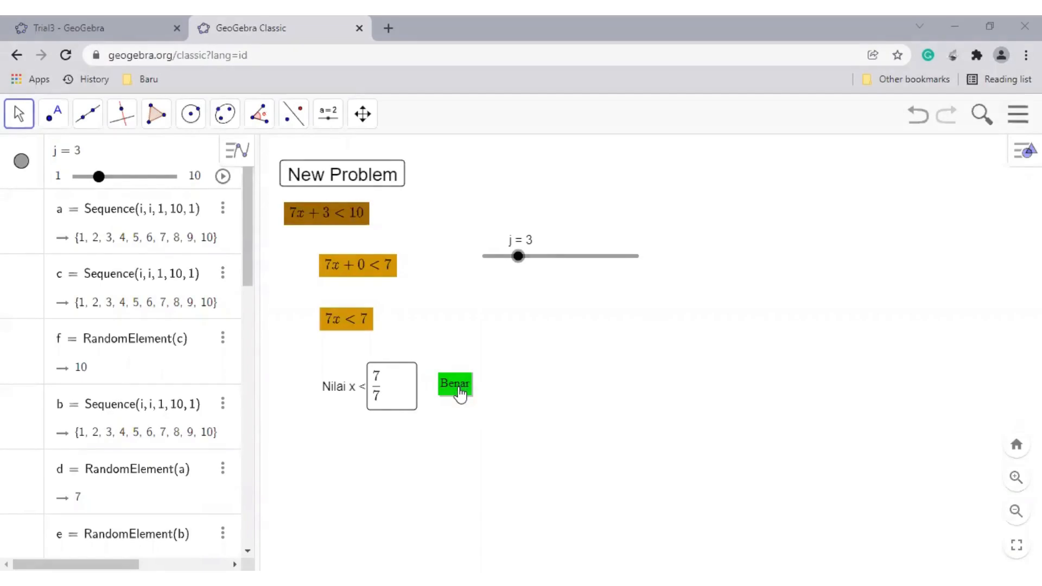
pyautogui.moveTo(457, 387)
pyautogui.mouseDown()
pyautogui.moveTo(470, 390)
pyautogui.moveTo(458, 388)
pyautogui.mouseUp()
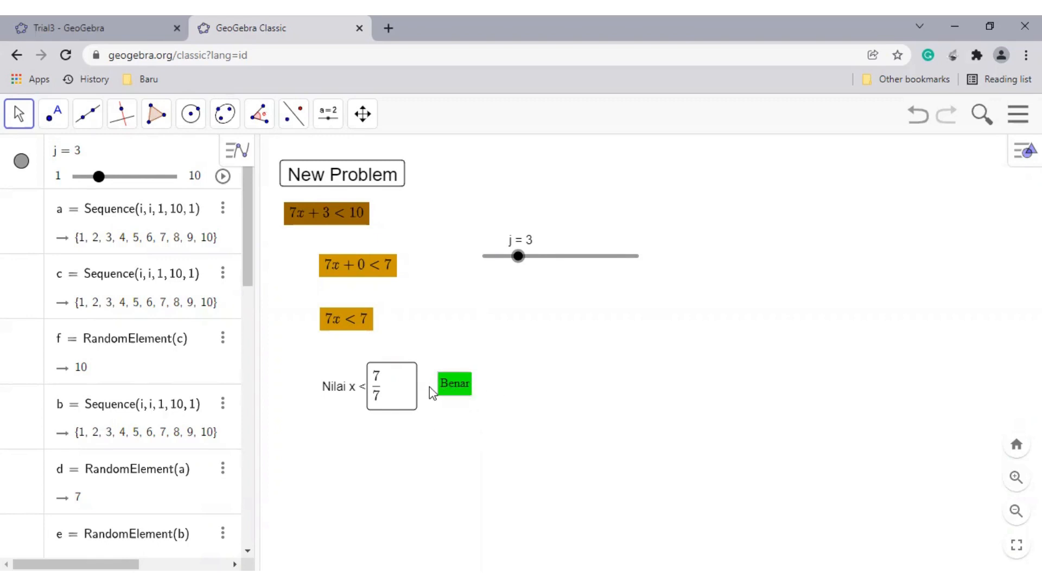
pyautogui.click(399, 390)
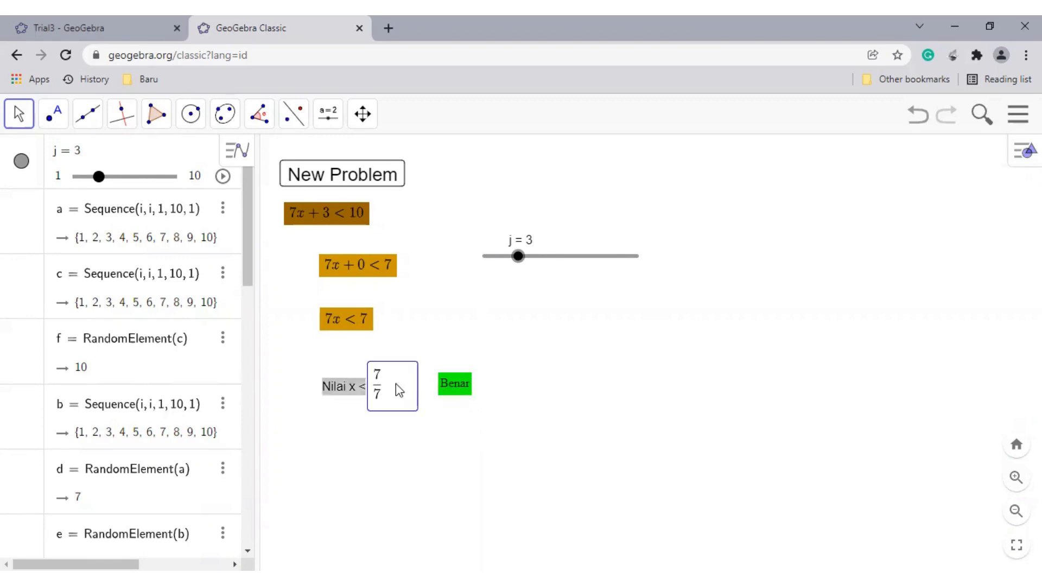
pyautogui.moveTo(467, 393); pyautogui.dragTo(489, 386)
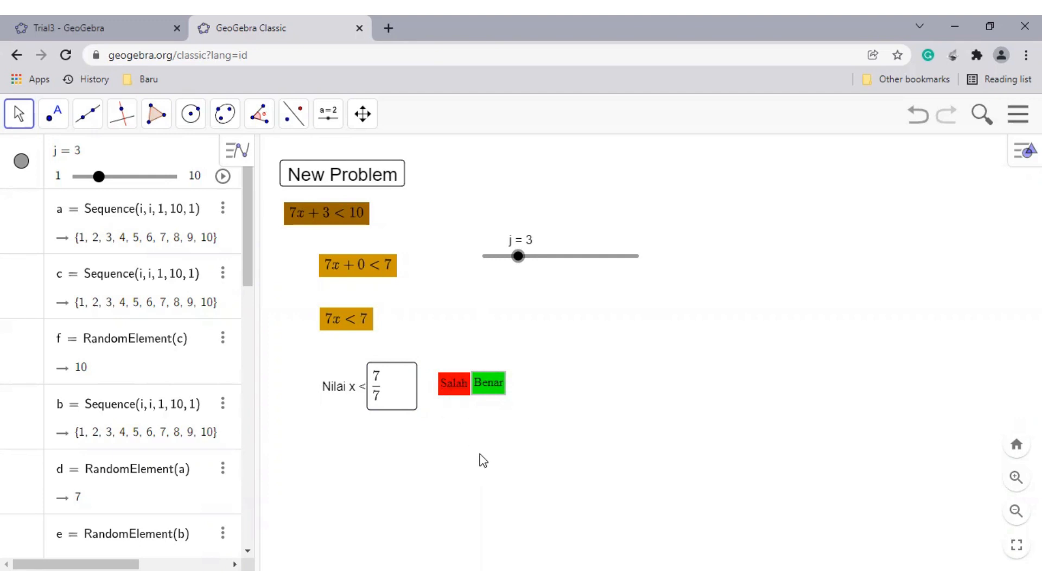
pyautogui.click(390, 390)
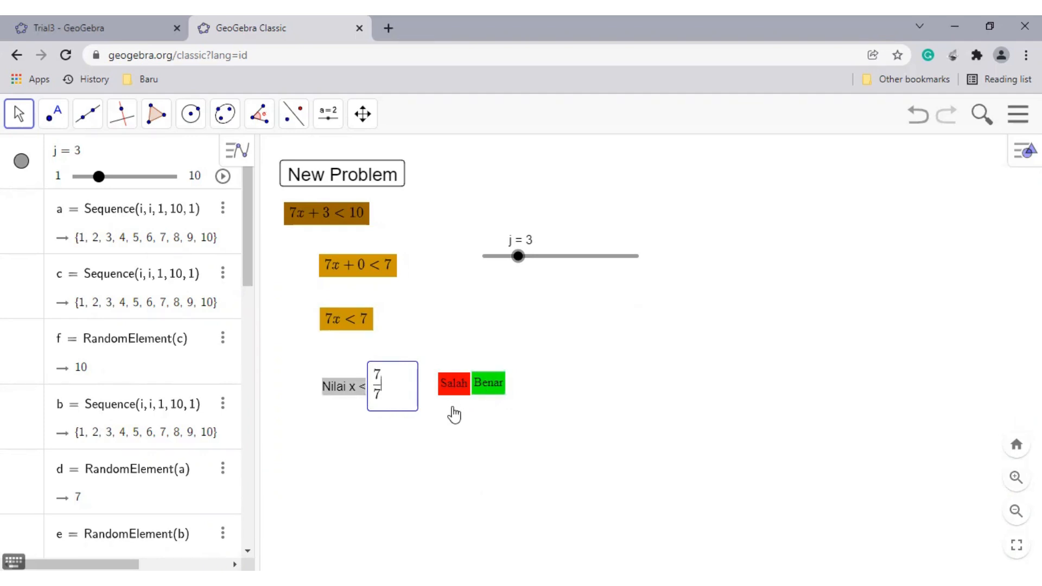
pyautogui.click(453, 415)
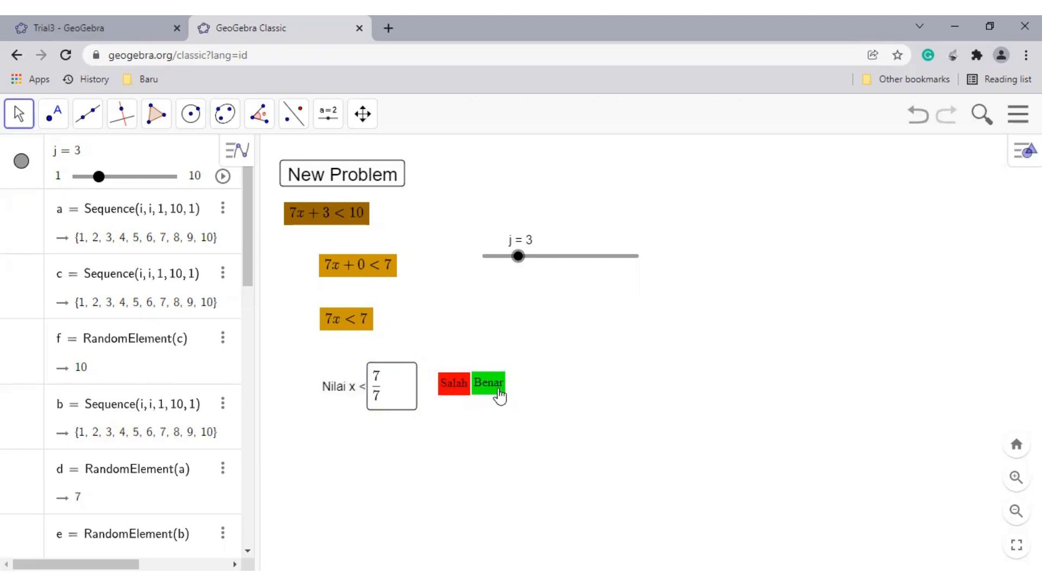
pyautogui.moveTo(499, 392); pyautogui.dragTo(465, 392)
# - Set the "Benar" text's condition to show object to o ≟ k
pyautogui.rightClick(455, 390)
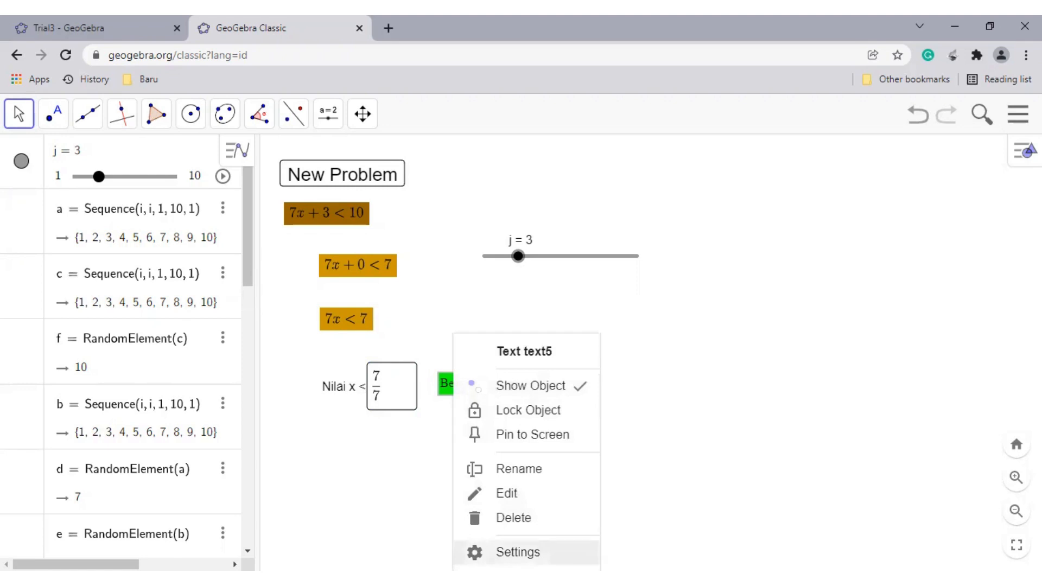
pyautogui.click(518, 552)
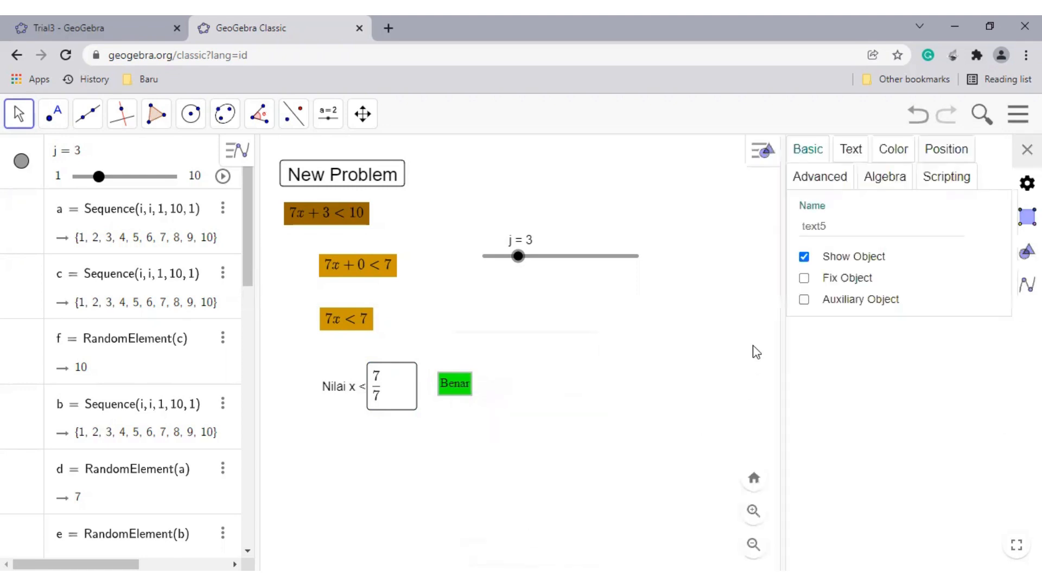
pyautogui.click(811, 179)
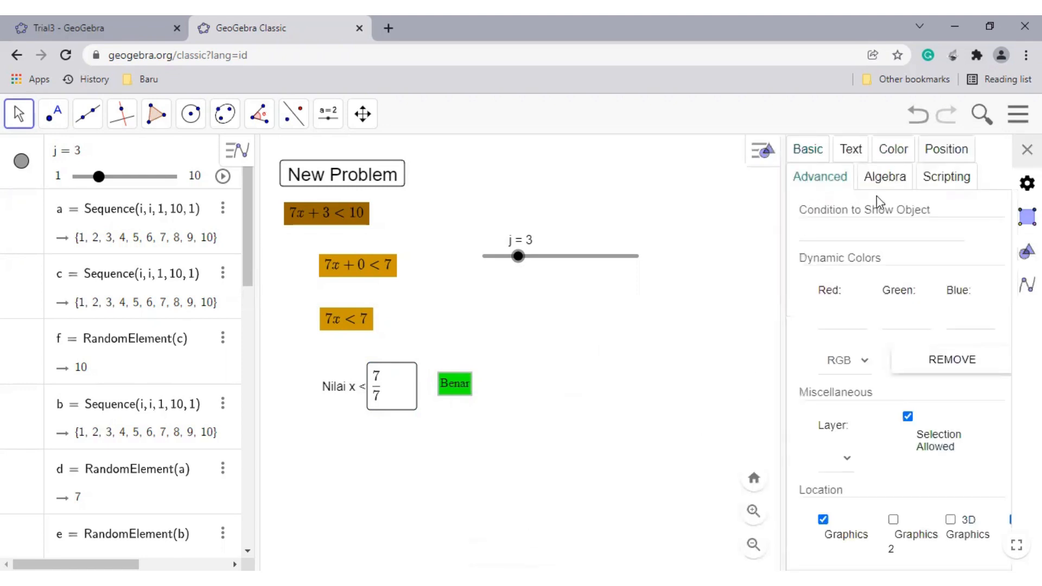
pyautogui.click(910, 205)
pyautogui.moveTo(247, 263); pyautogui.dragTo(256, 538)
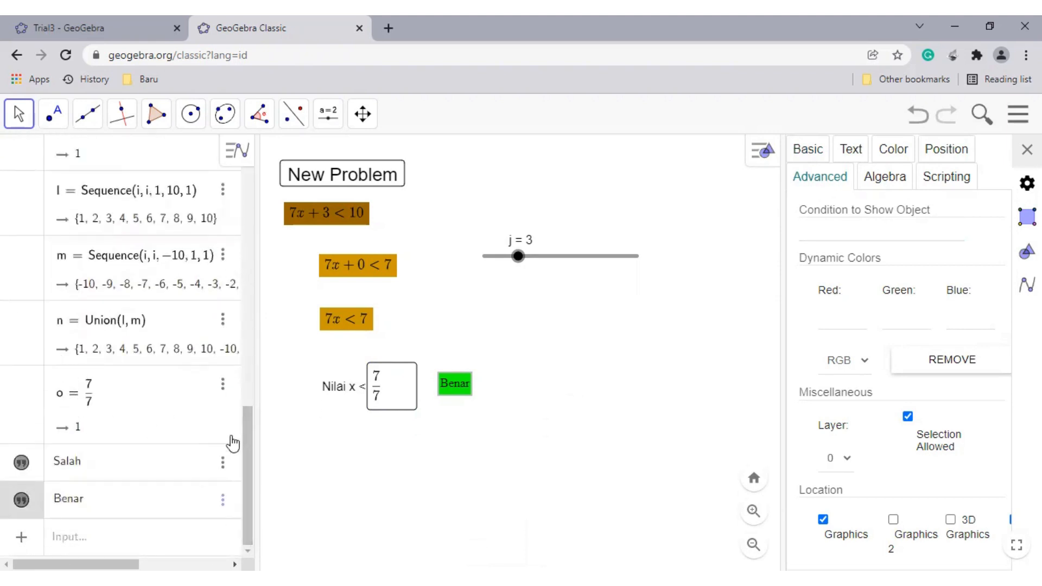
pyautogui.moveTo(247, 435); pyautogui.dragTo(244, 417)
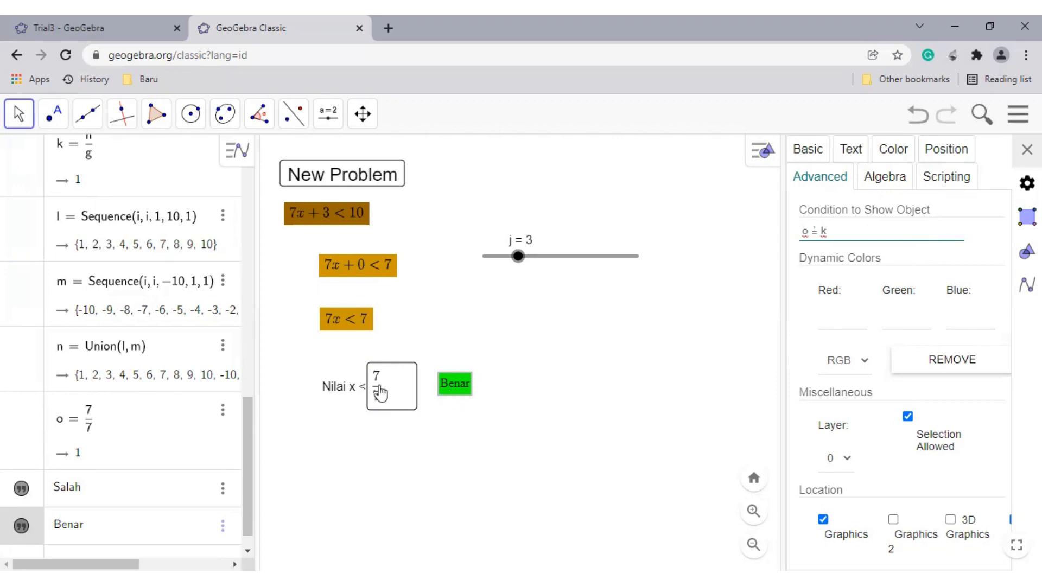
# - Replace the fraction in the "Nilai x <" input box with 4 to test the feedback condition
pyautogui.click(396, 392)
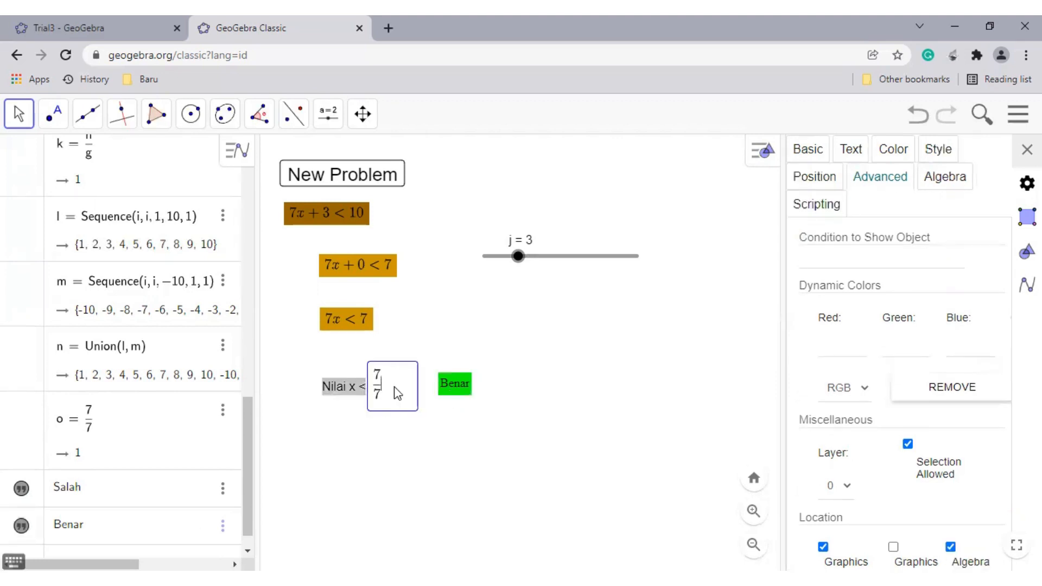
pyautogui.press('BackSpace')
pyautogui.press('BackSpace')
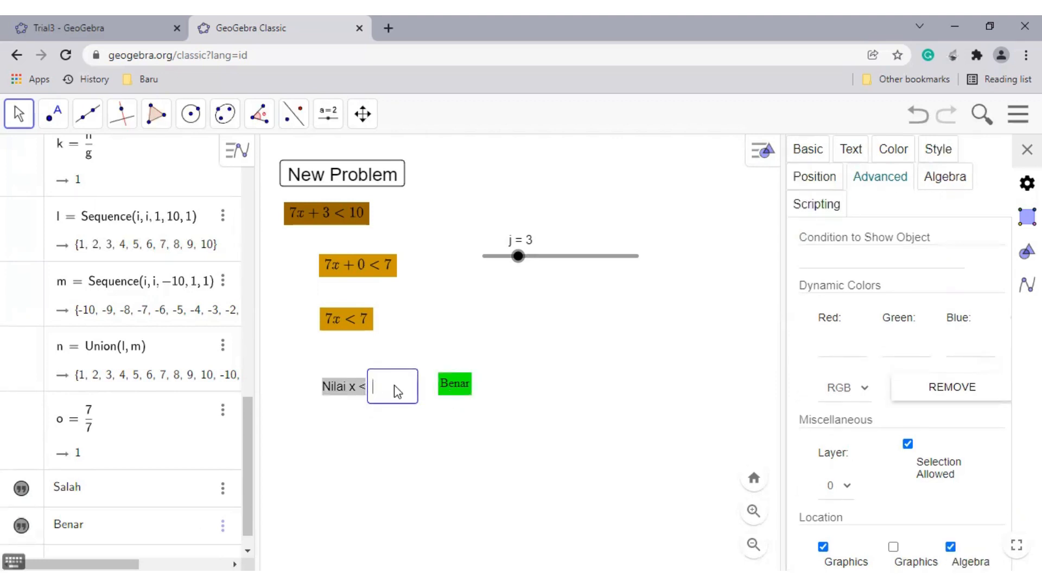
pyautogui.write('4')
pyautogui.press('Return')
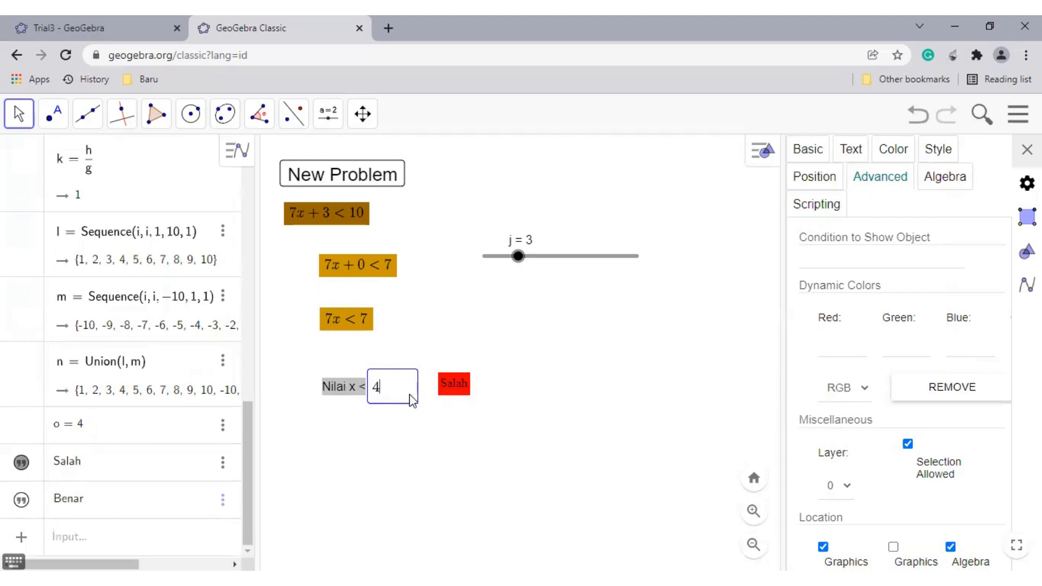
pyautogui.rightClick(458, 389)
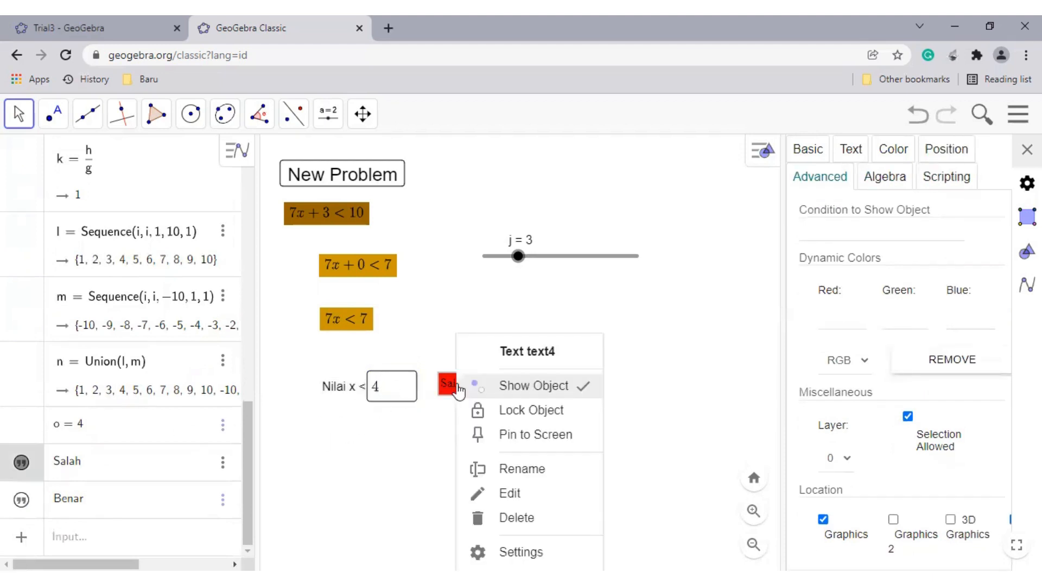
pyautogui.click(488, 494)
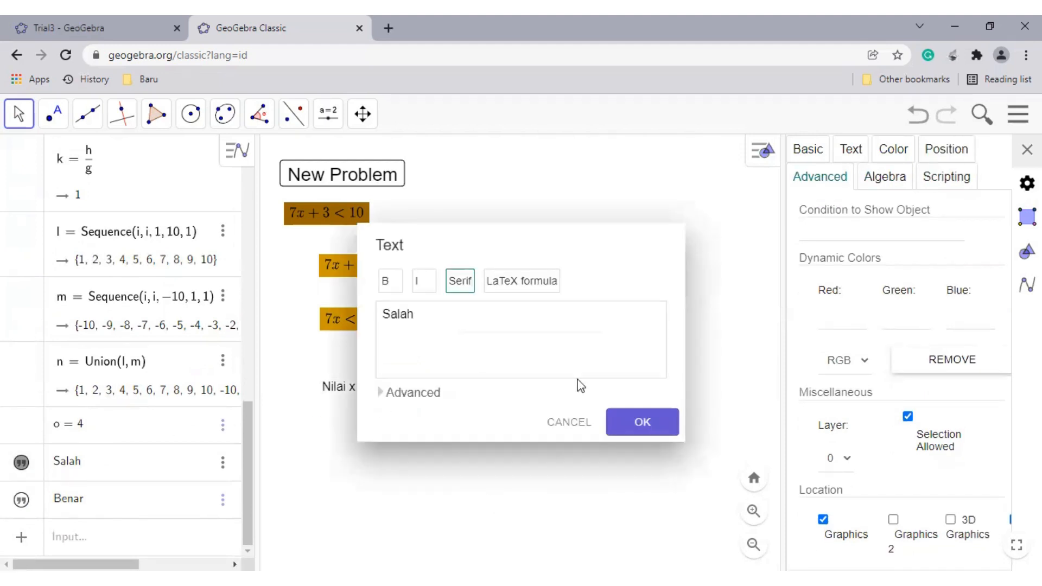
pyautogui.click(586, 422)
# - Set the "Salah" text's condition to show object to o < k
pyautogui.rightClick(446, 386)
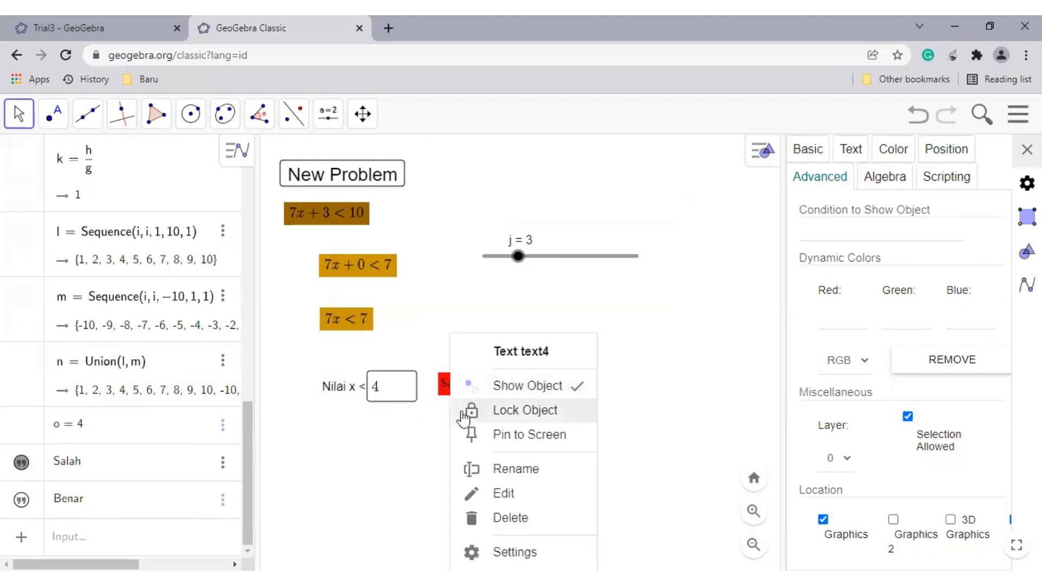
pyautogui.click(559, 552)
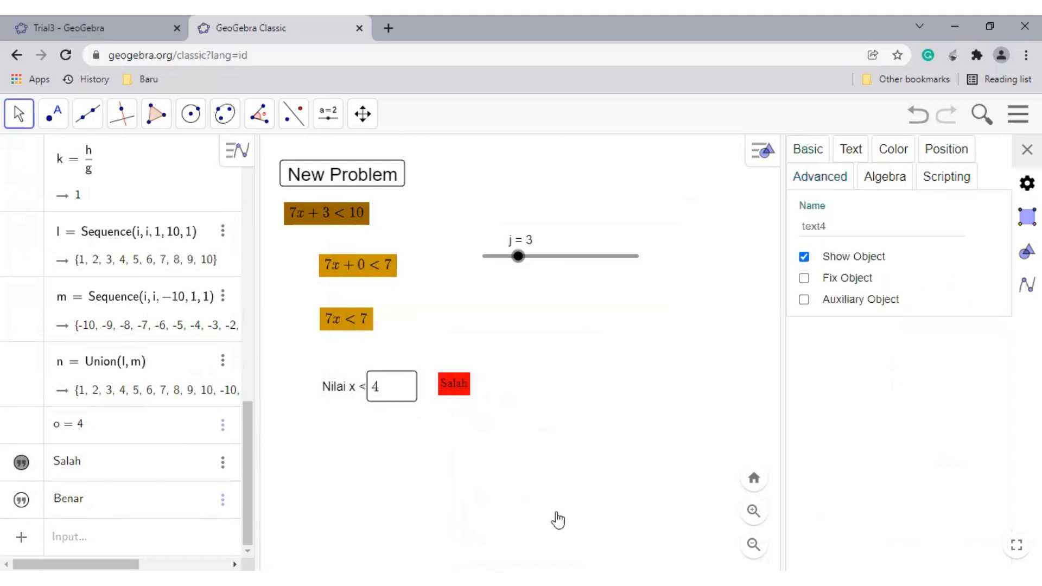
pyautogui.click(835, 178)
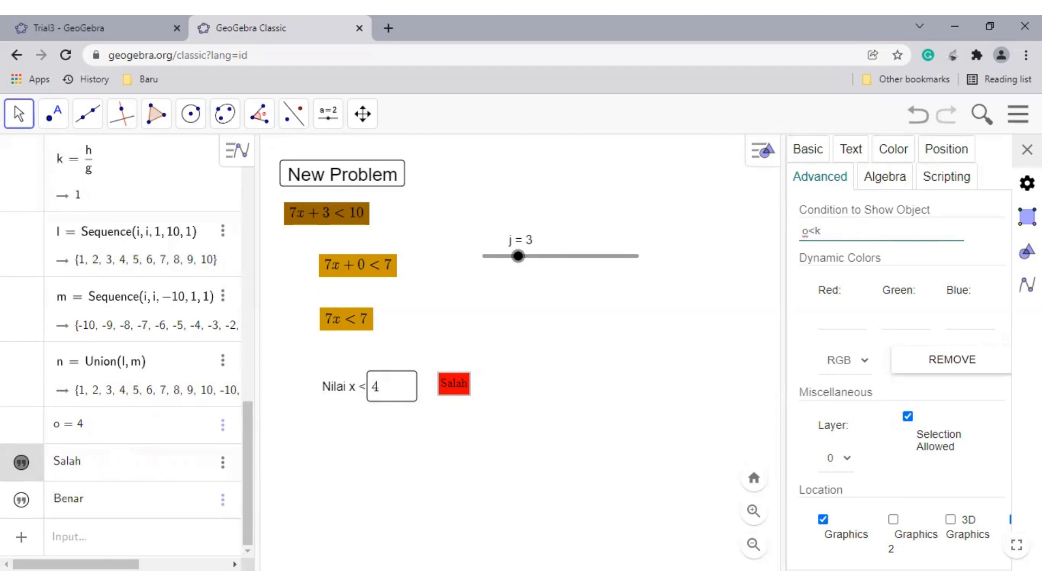
pyautogui.press('Return')
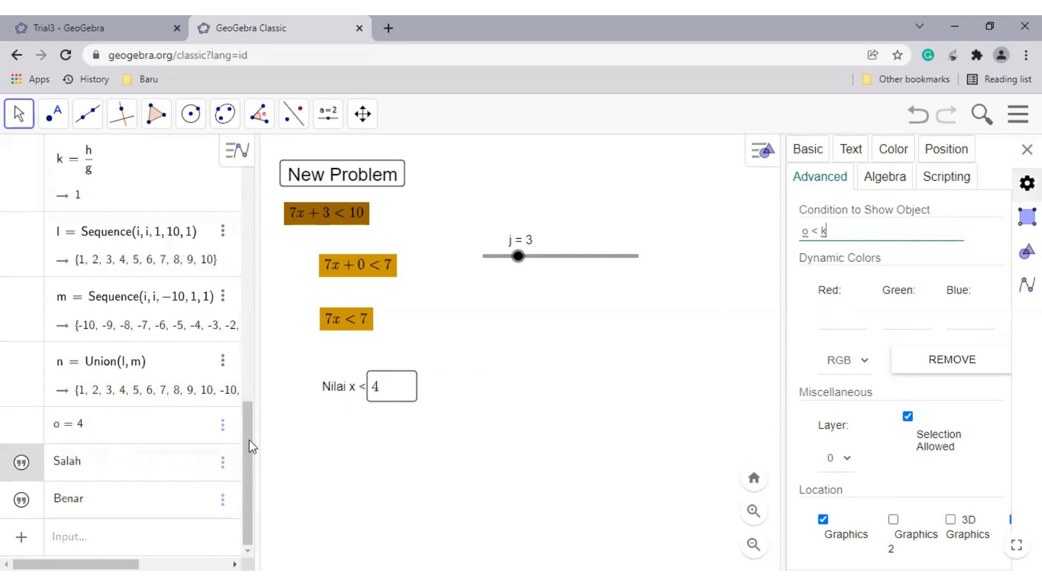
# - Extend the "Salah" text's condition to show object to o < k ∨ o > k
pyautogui.click(90, 530)
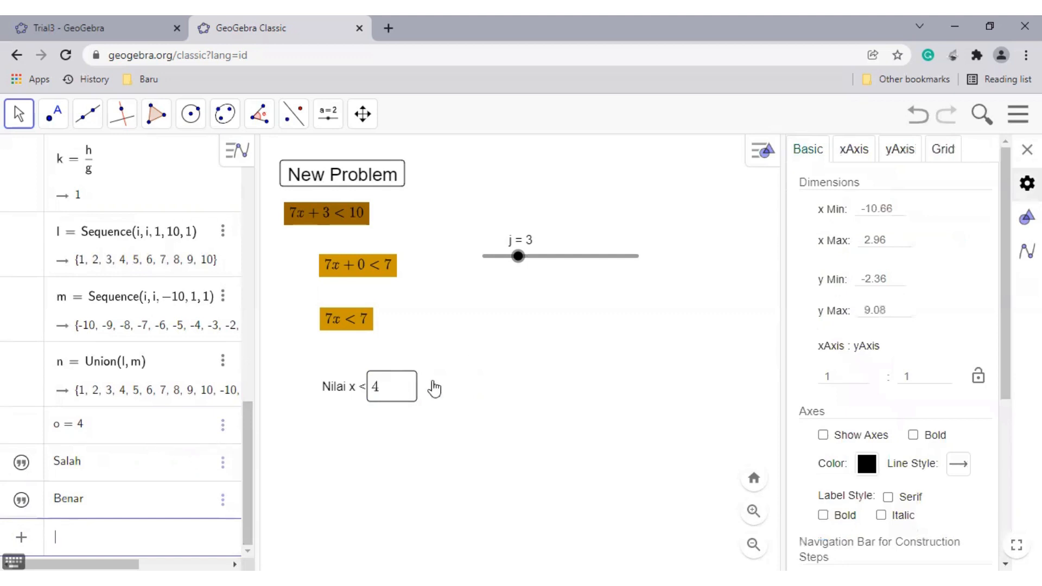
pyautogui.click(132, 461)
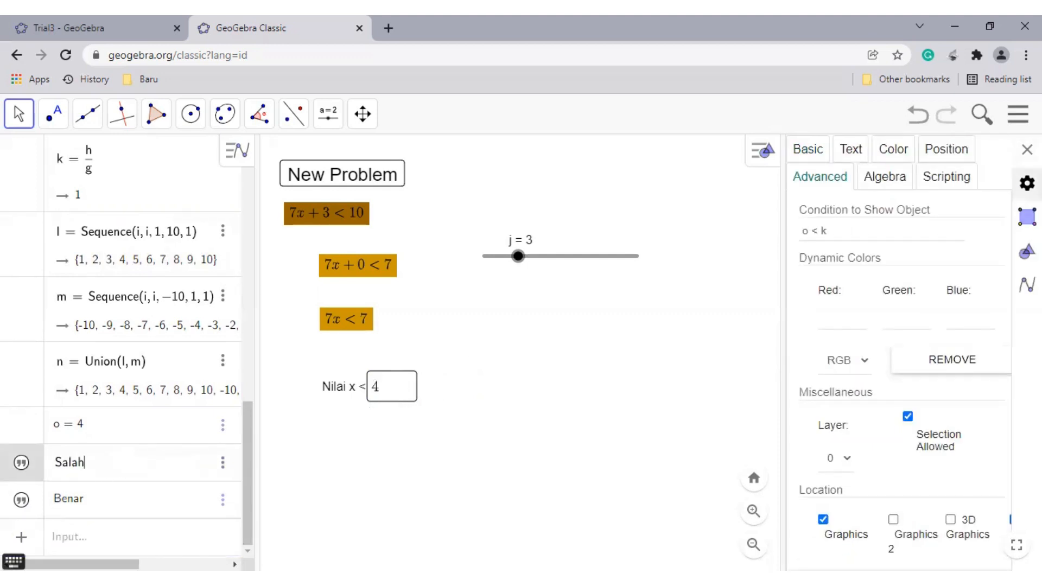
pyautogui.click(852, 231)
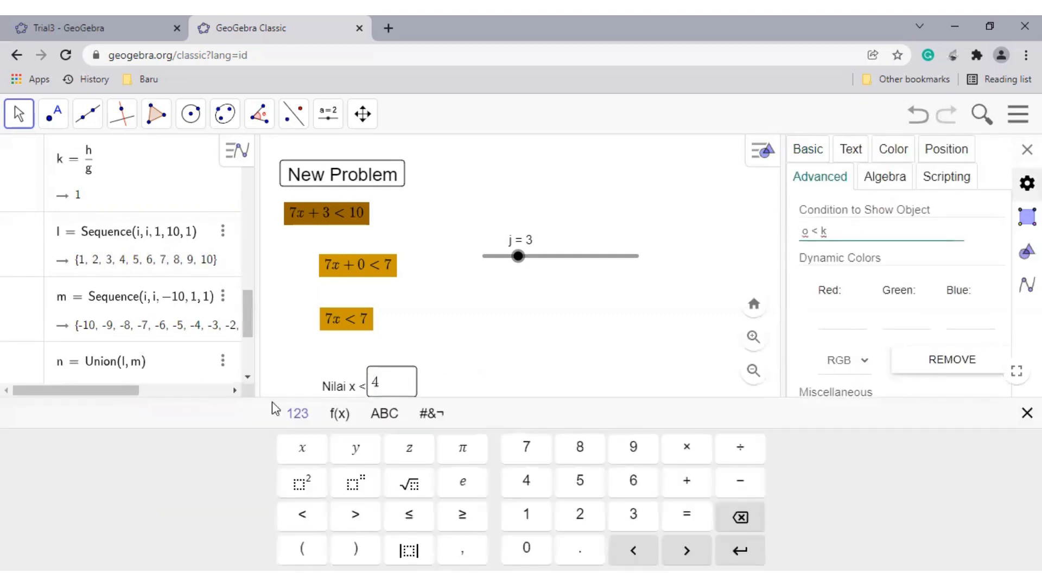
pyautogui.click(432, 416)
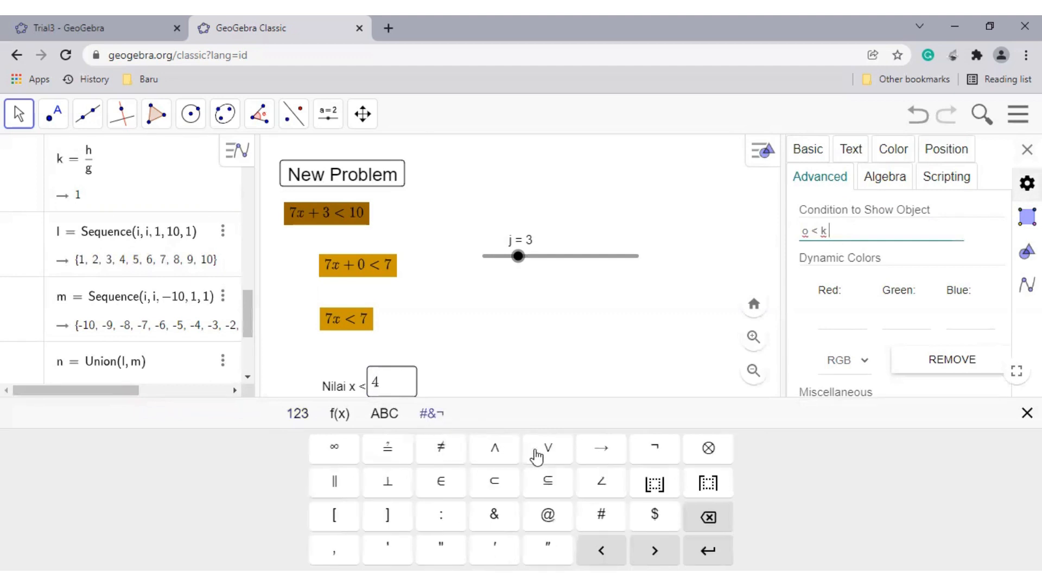
pyautogui.click(537, 457)
pyautogui.press('Return')
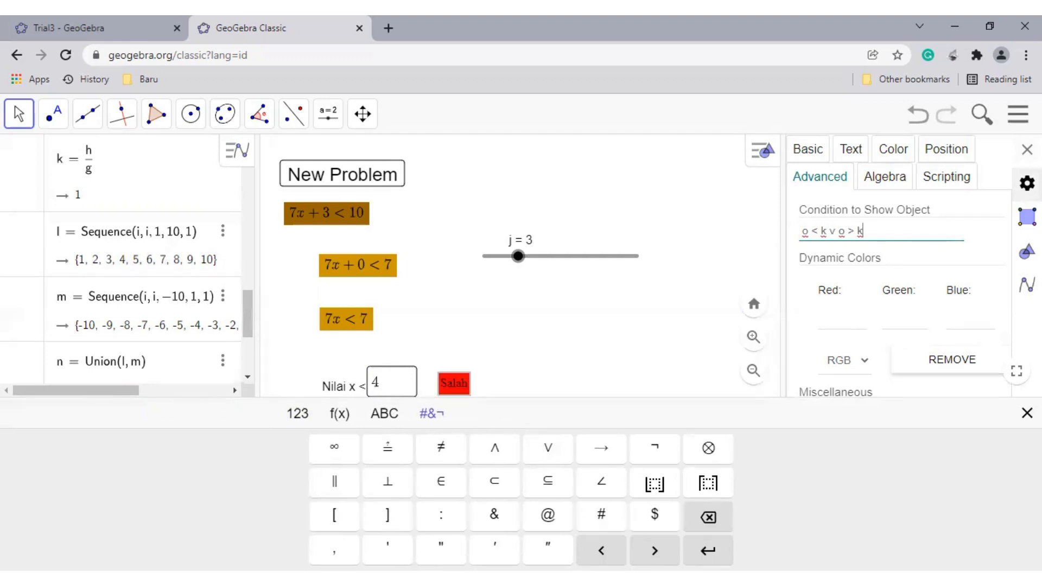
pyautogui.click(489, 346)
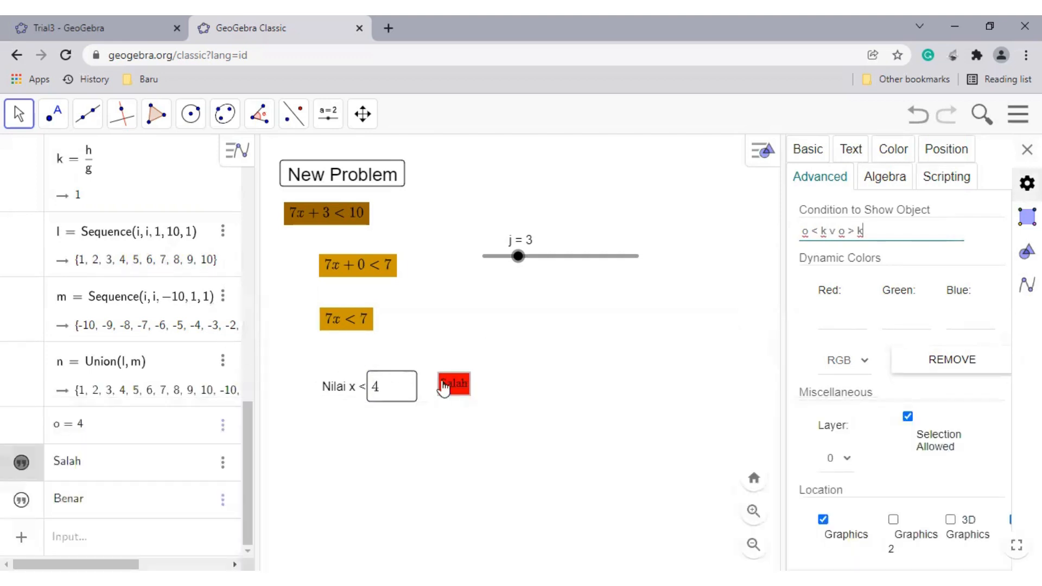
# - Enter 1 in the "Nilai x <" input box to test the correct-answer feedback, and close the object settings
pyautogui.click(387, 392)
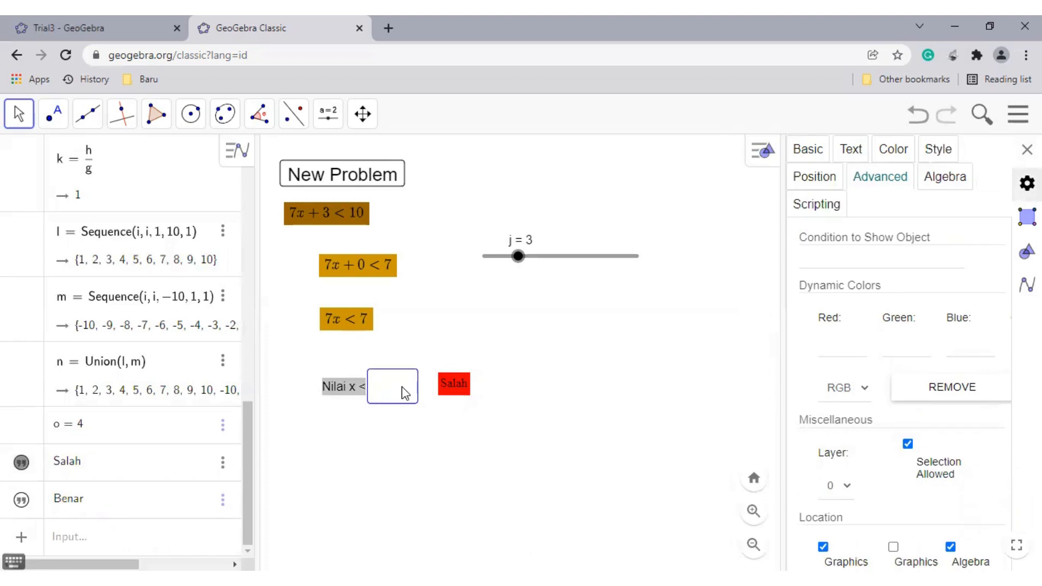
pyautogui.write('1')
pyautogui.press('Return')
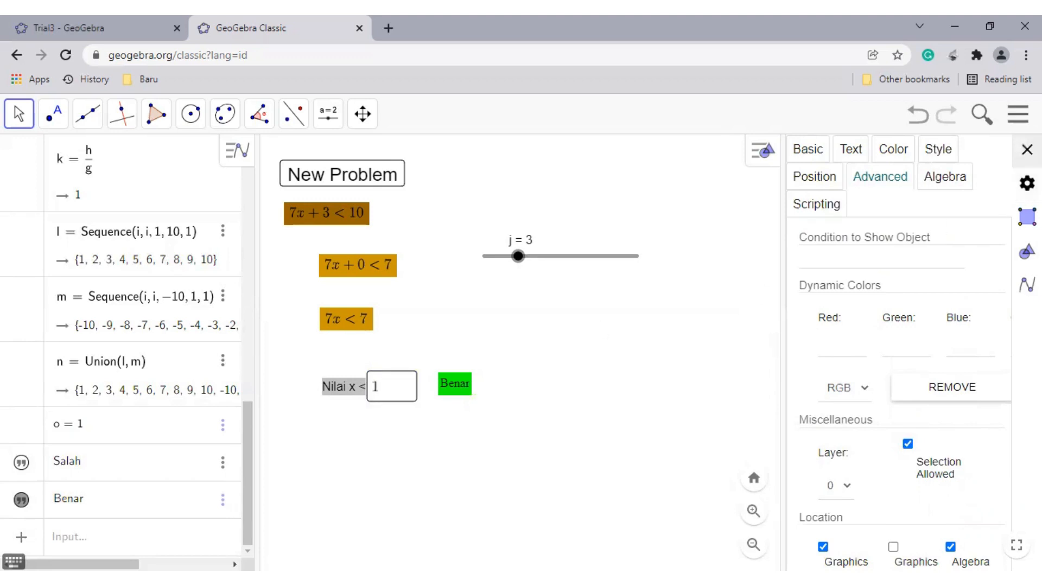
pyautogui.click(1026, 150)
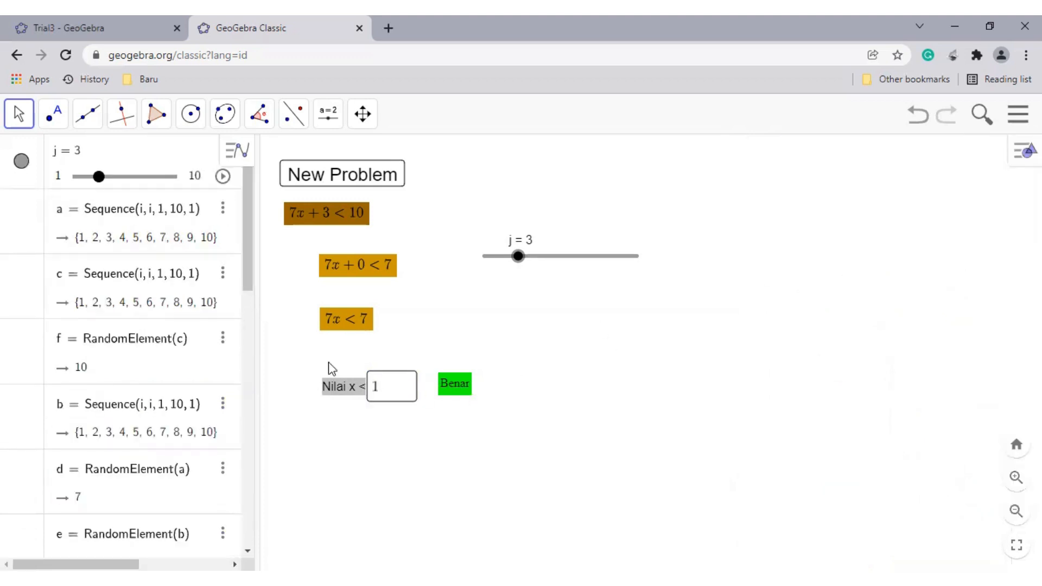
# - Space the three inequality texts evenly between the New Problem button and the input box, and shift slider j slightly down
pyautogui.moveTo(251, 263); pyautogui.dragTo(245, 233)
pyautogui.moveTo(350, 316)
pyautogui.mouseDown()
pyautogui.moveTo(351, 339)
pyautogui.moveTo(348, 327)
pyautogui.mouseUp()
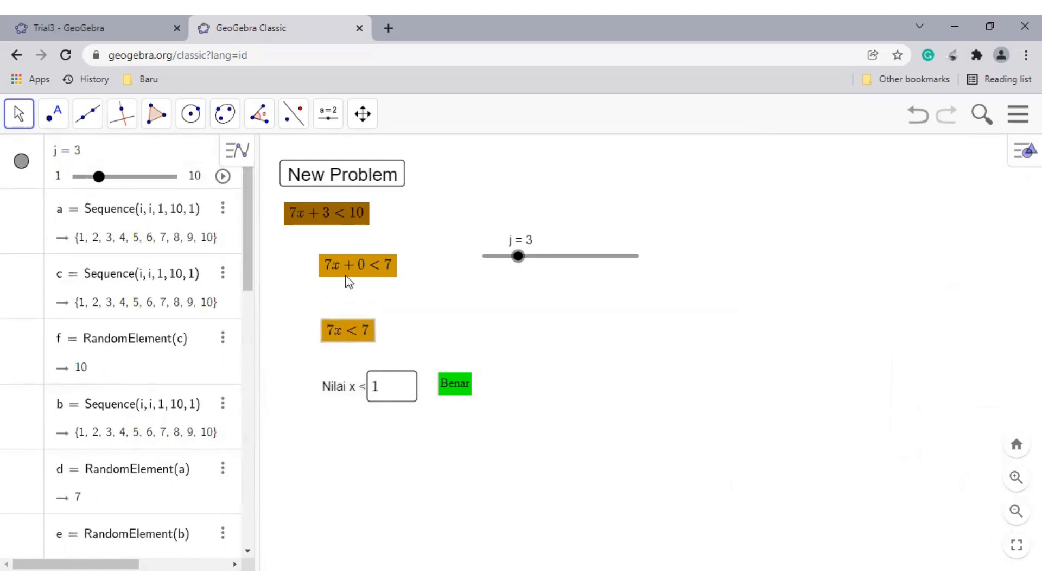
pyautogui.moveTo(350, 269); pyautogui.dragTo(353, 295)
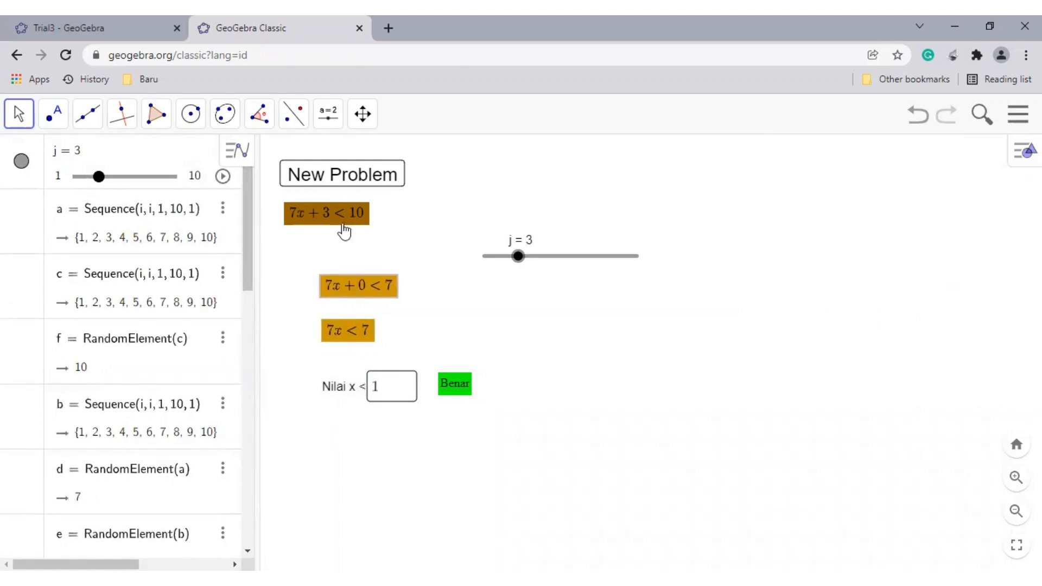
pyautogui.moveTo(342, 234)
pyautogui.mouseDown()
pyautogui.moveTo(337, 216)
pyautogui.moveTo(344, 226)
pyautogui.moveTo(347, 216)
pyautogui.mouseUp()
pyautogui.moveTo(369, 283); pyautogui.dragTo(366, 280)
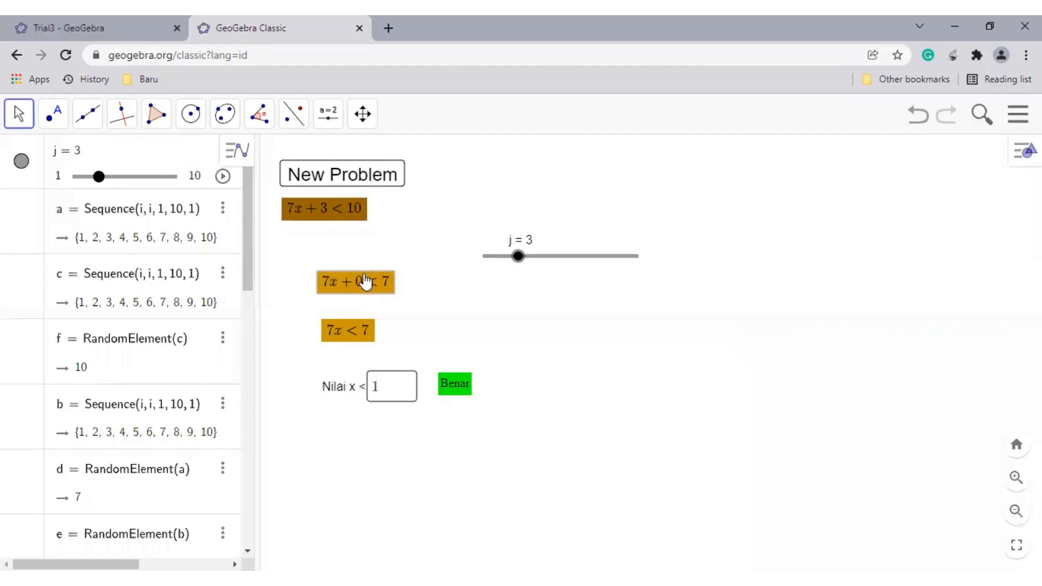
pyautogui.moveTo(572, 258); pyautogui.dragTo(568, 278)
pyautogui.moveTo(371, 285); pyautogui.dragTo(369, 275)
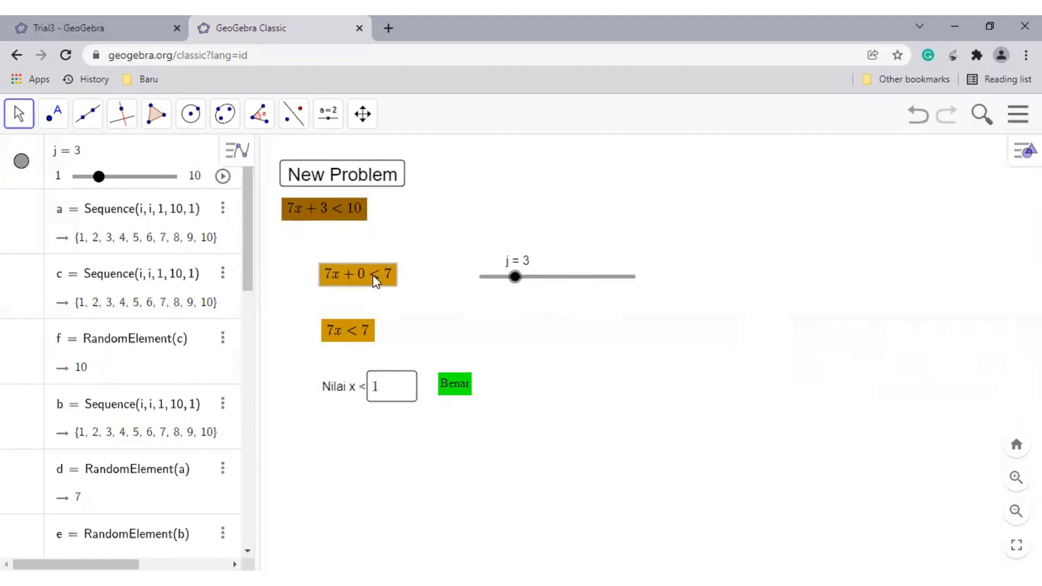
pyautogui.click(328, 113)
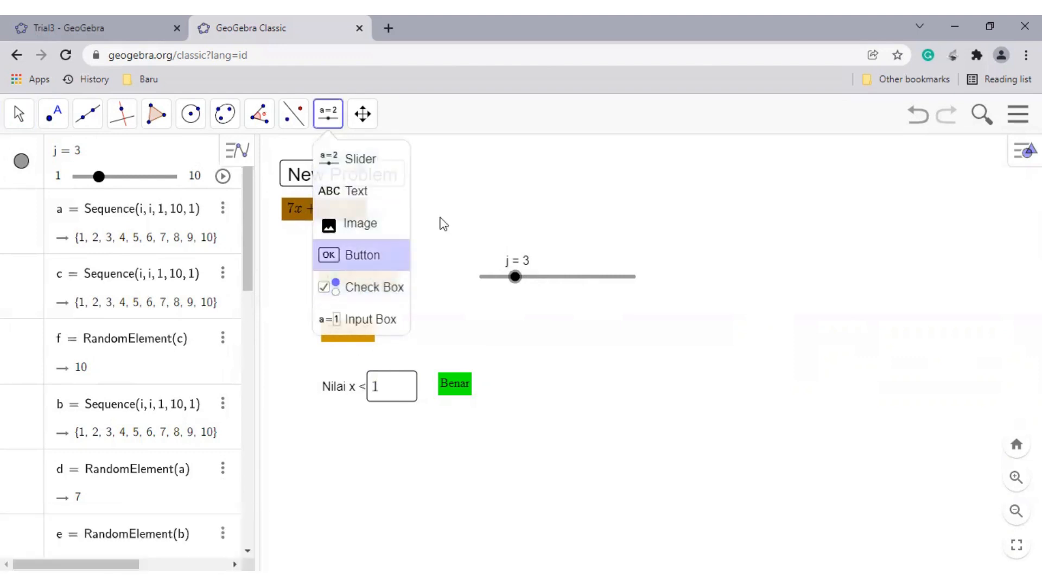
pyautogui.click(328, 115)
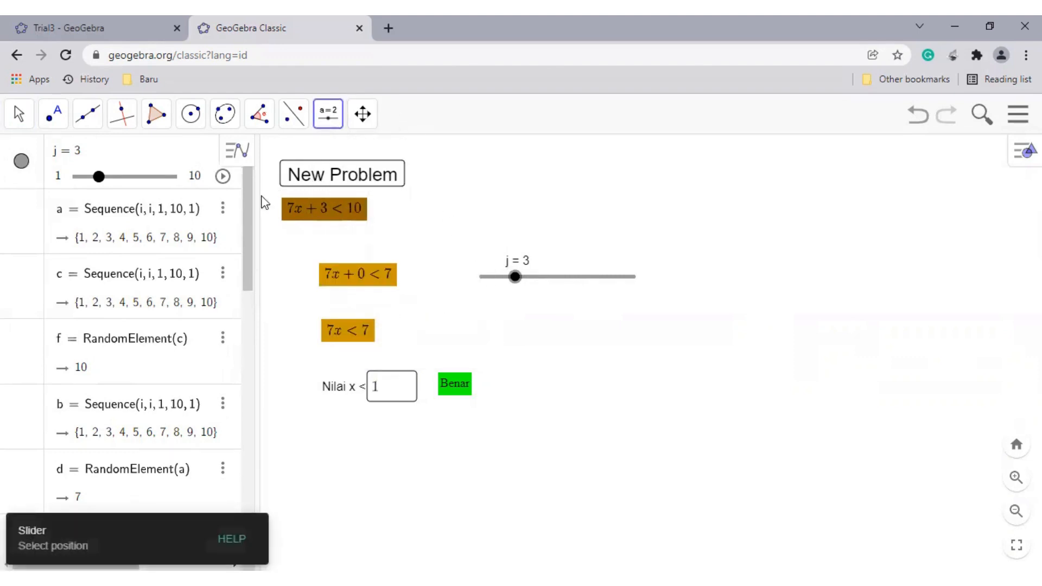
pyautogui.moveTo(248, 233); pyautogui.dragTo(248, 460)
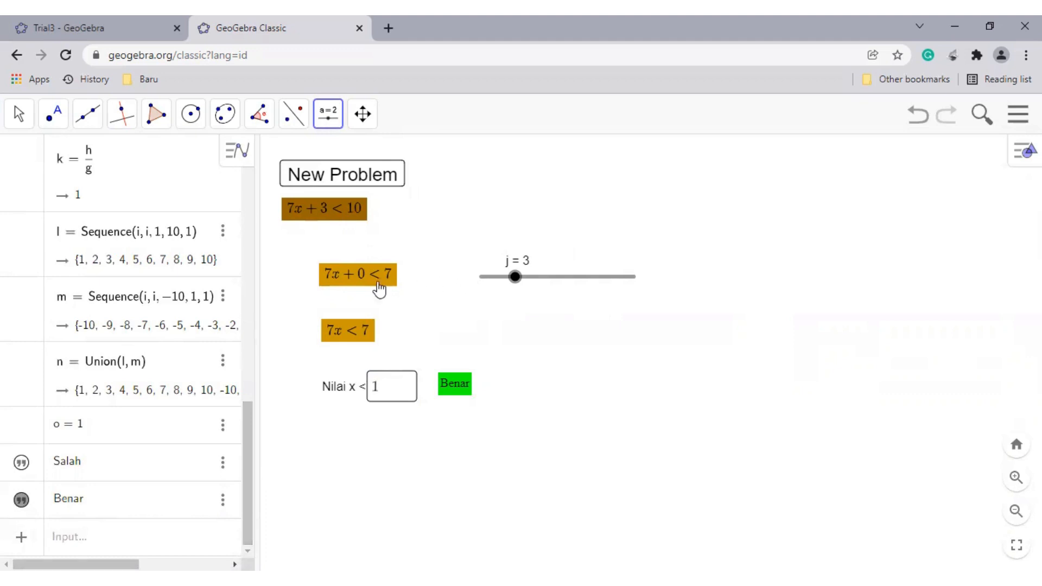
pyautogui.moveTo(597, 269); pyautogui.dragTo(515, 275)
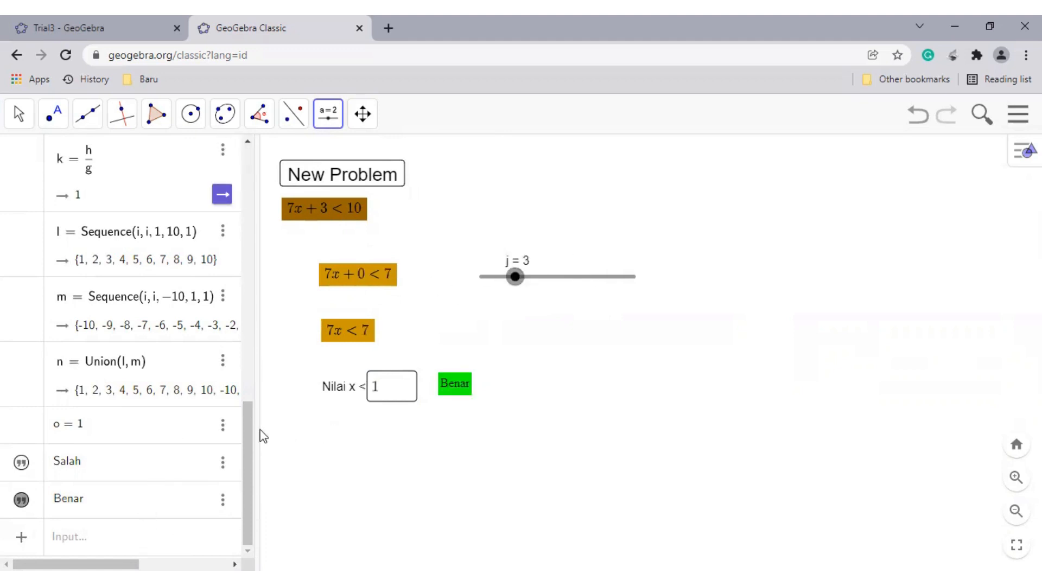
pyautogui.scroll(3, 248, 454)
pyautogui.scroll(-3, 248, 453)
pyautogui.click(432, 262)
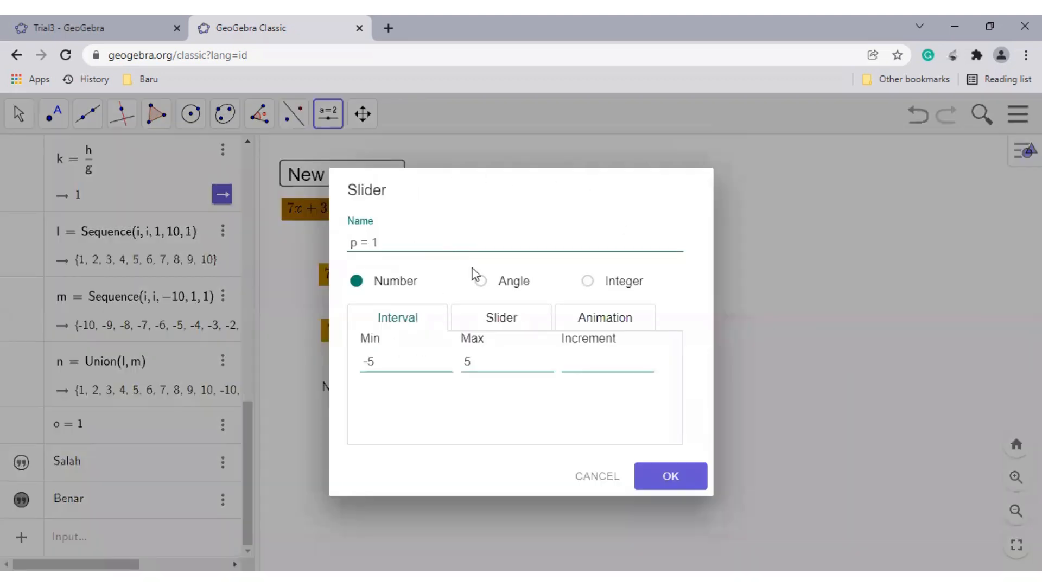
pyautogui.click(599, 477)
pyautogui.click(19, 114)
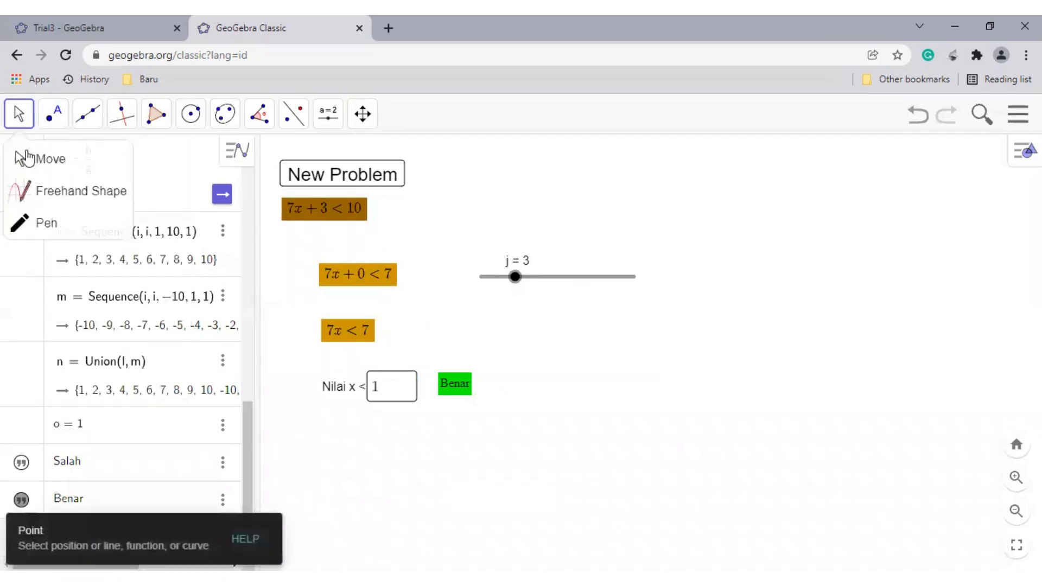
# - Insert the two-line text "Perhatian! Ubah konstanta di ruas kiri menjadi 0" and place it above slider j
pyautogui.click(328, 114)
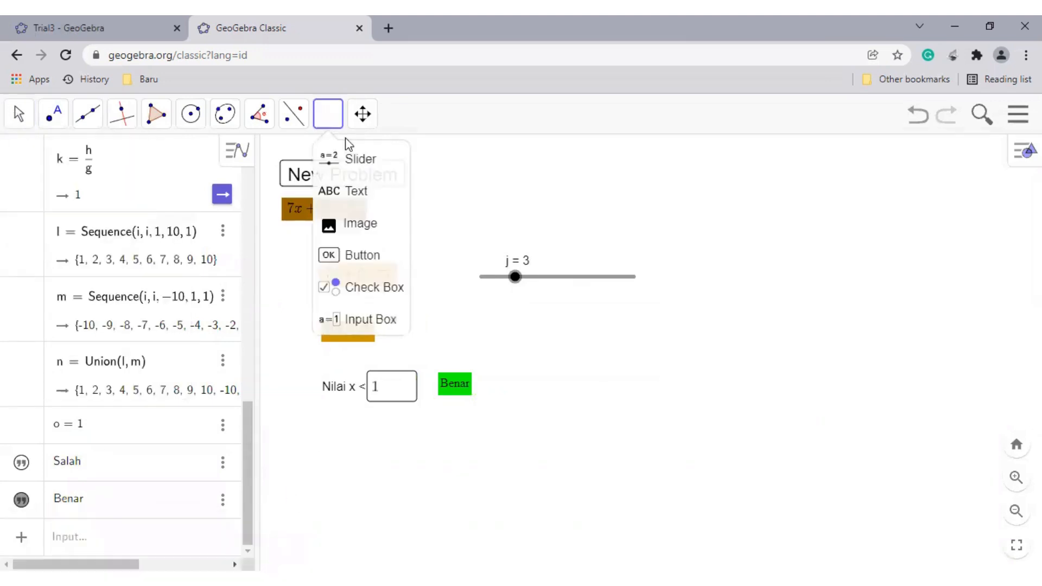
pyautogui.click(501, 201)
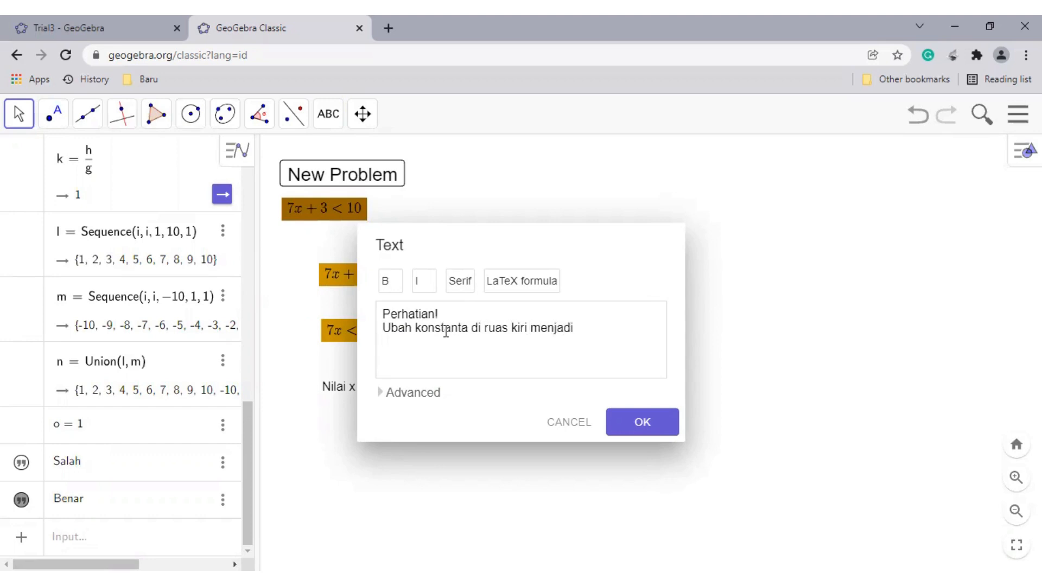
pyautogui.click(642, 423)
pyautogui.moveTo(529, 209); pyautogui.dragTo(520, 186)
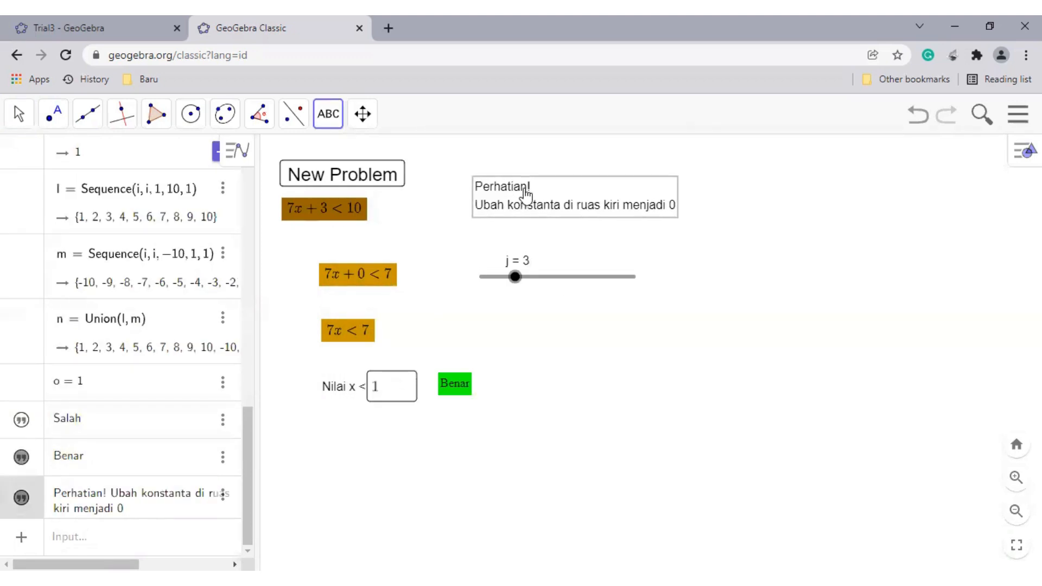
# - Open the object settings of the "Perhatian!" instruction text
pyautogui.rightClick(521, 187)
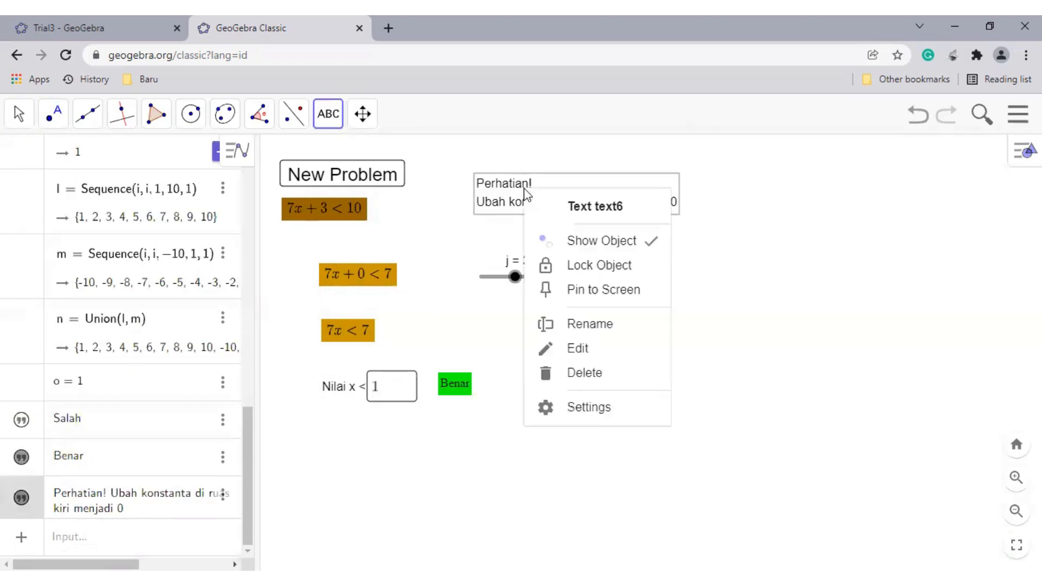
pyautogui.click(629, 408)
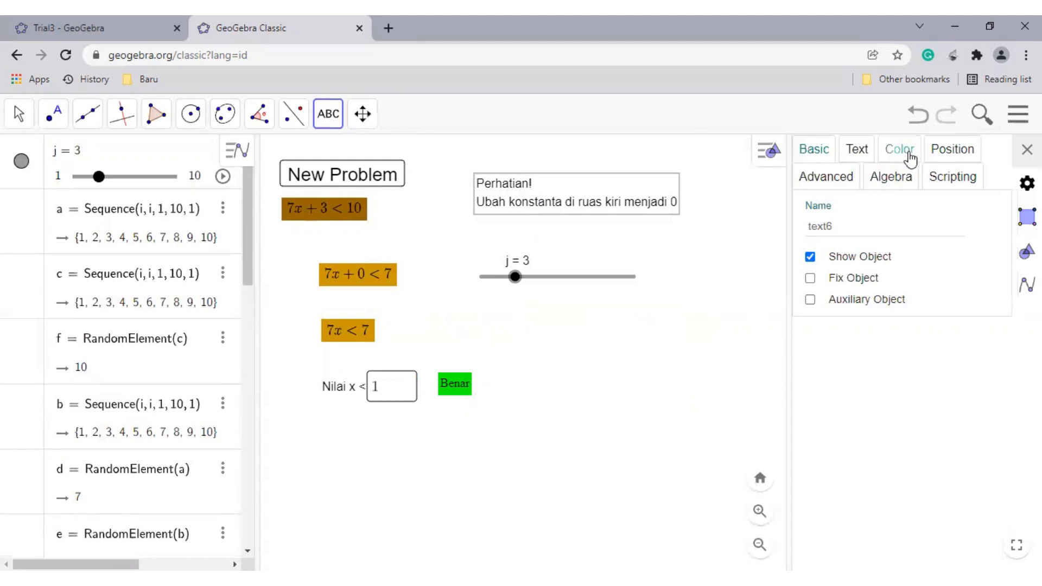
# - Give the "Perhatian!" note a brown (#993300) background and white text
pyautogui.click(906, 156)
pyautogui.click(947, 251)
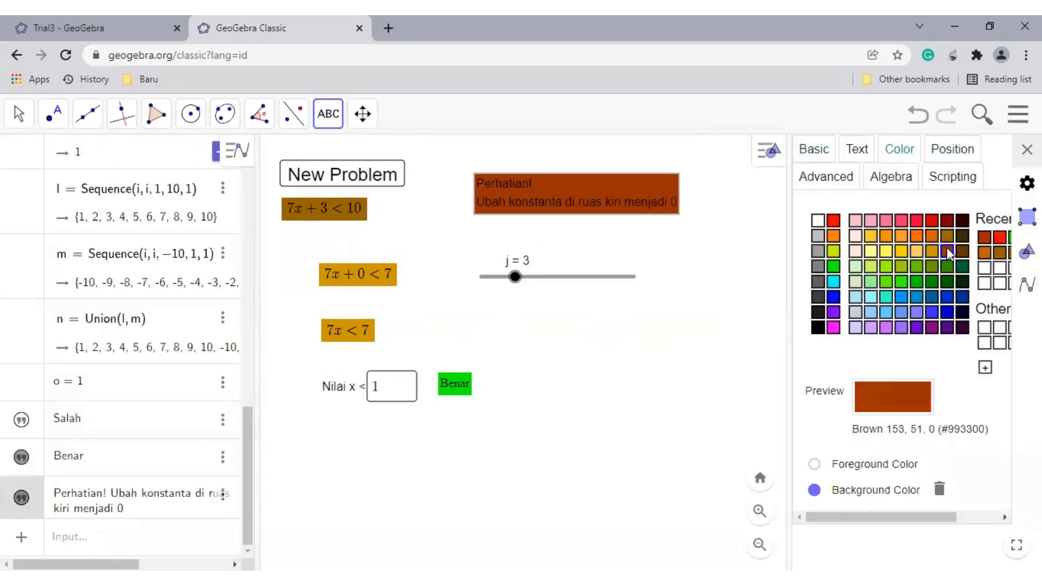
pyautogui.click(813, 464)
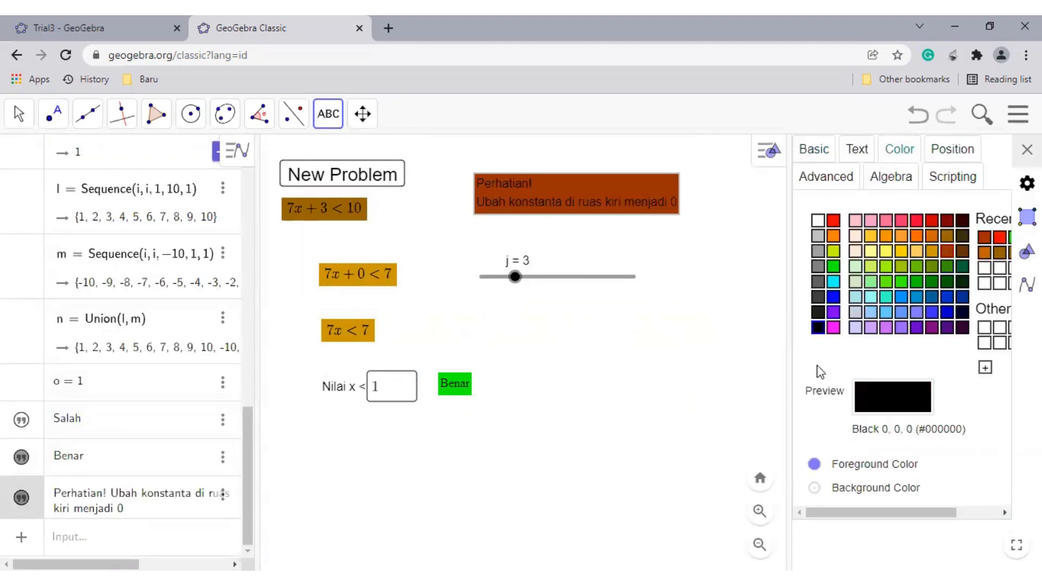
pyautogui.click(819, 220)
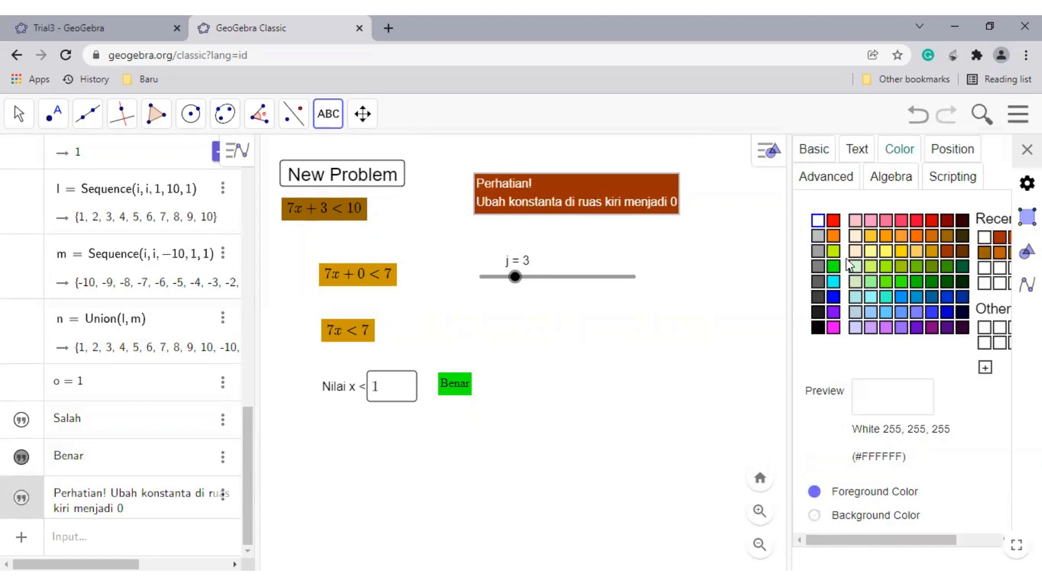
# - Change the "Perhatian!" note's font to Serif and reposition the note above the j slider
pyautogui.click(860, 157)
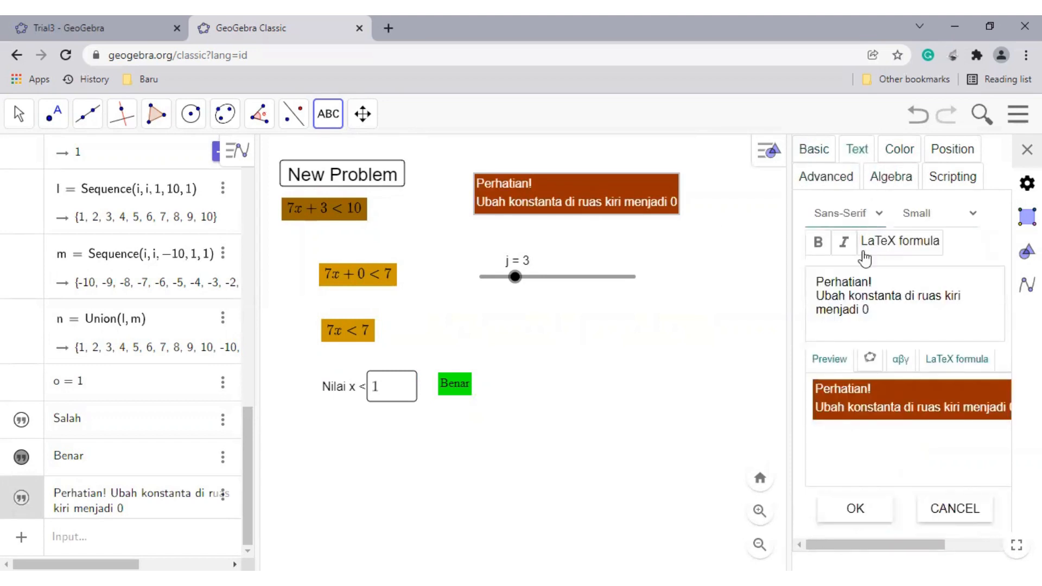
pyautogui.click(862, 253)
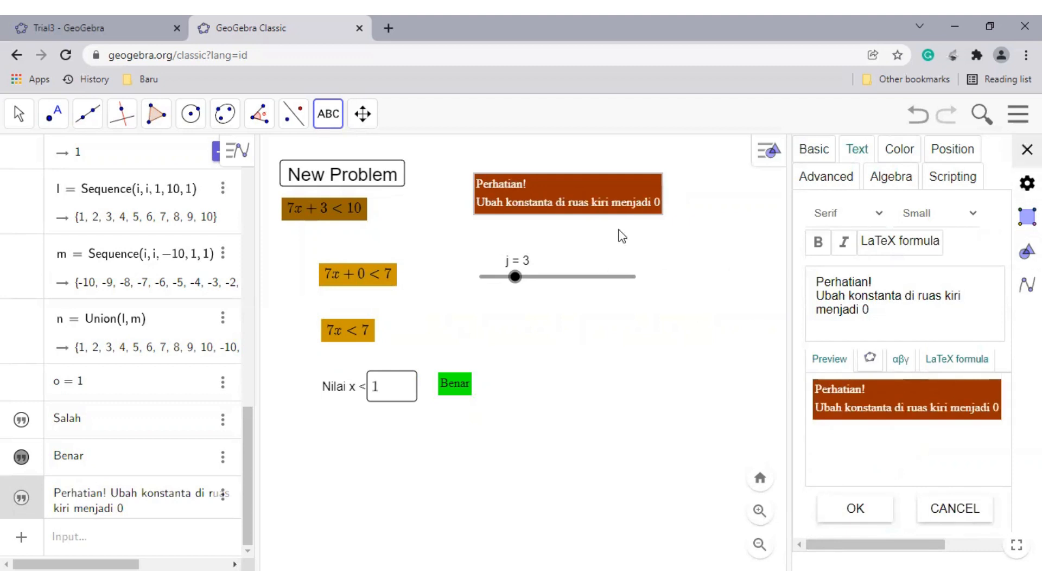
pyautogui.click(696, 204)
pyautogui.moveTo(602, 202); pyautogui.dragTo(634, 206)
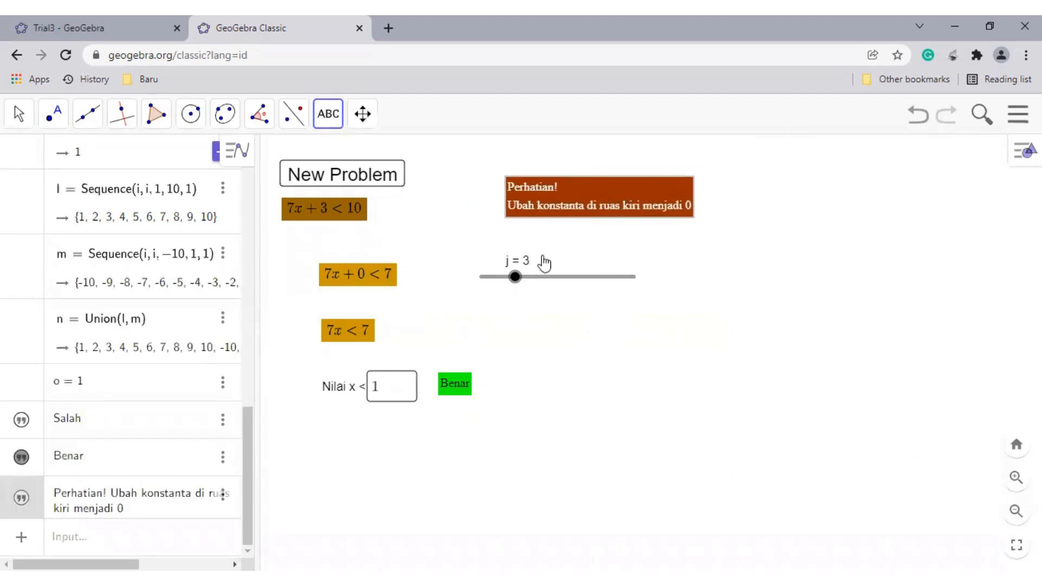
pyautogui.moveTo(516, 274)
pyautogui.mouseDown()
pyautogui.moveTo(545, 275)
pyautogui.moveTo(521, 273)
pyautogui.mouseUp()
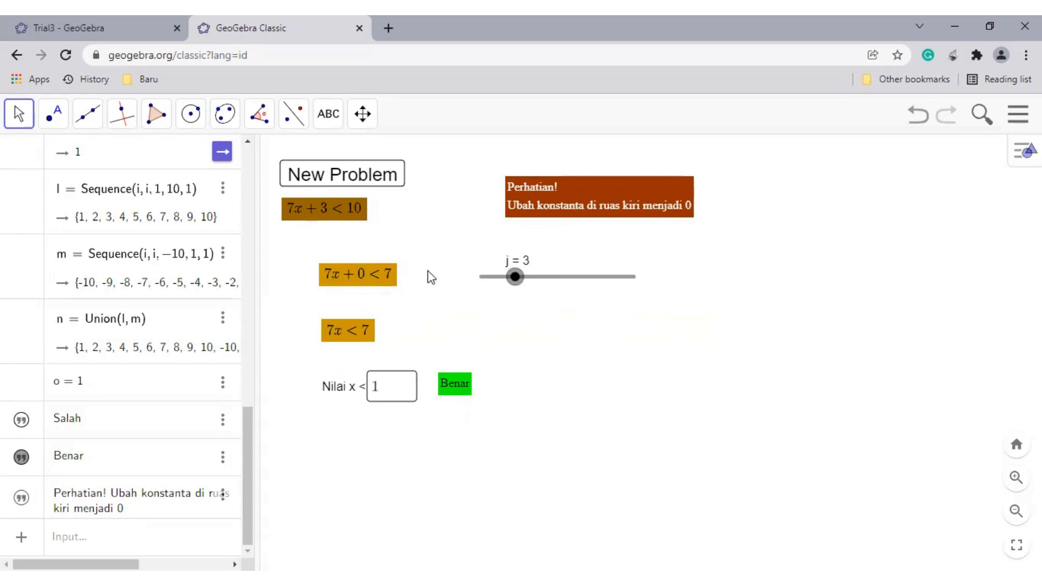
# - Add a Serif text reading "Benar" between the second inequality and the j slider
pyautogui.click(324, 117)
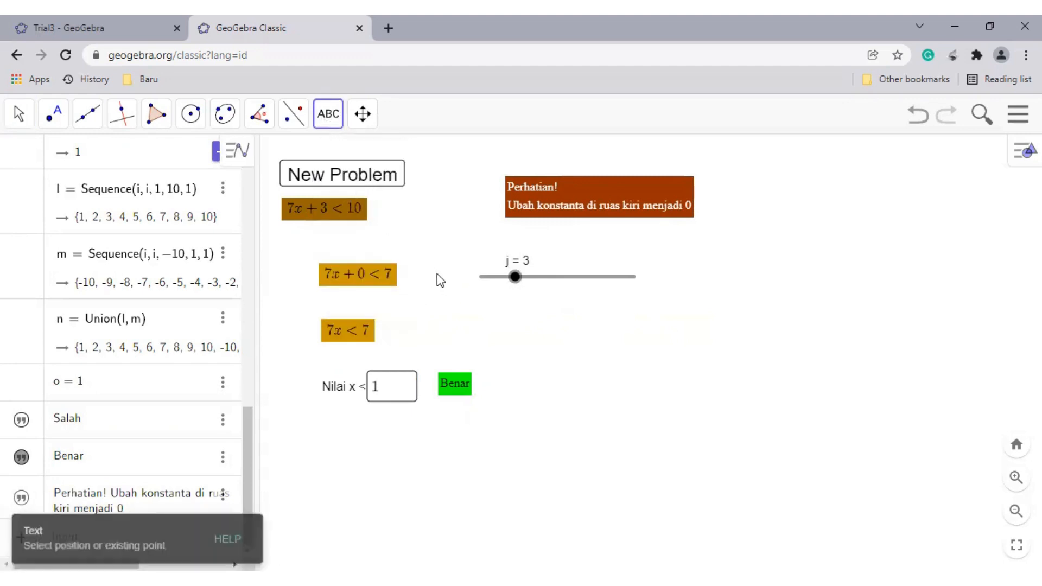
pyautogui.click(439, 280)
pyautogui.click(459, 282)
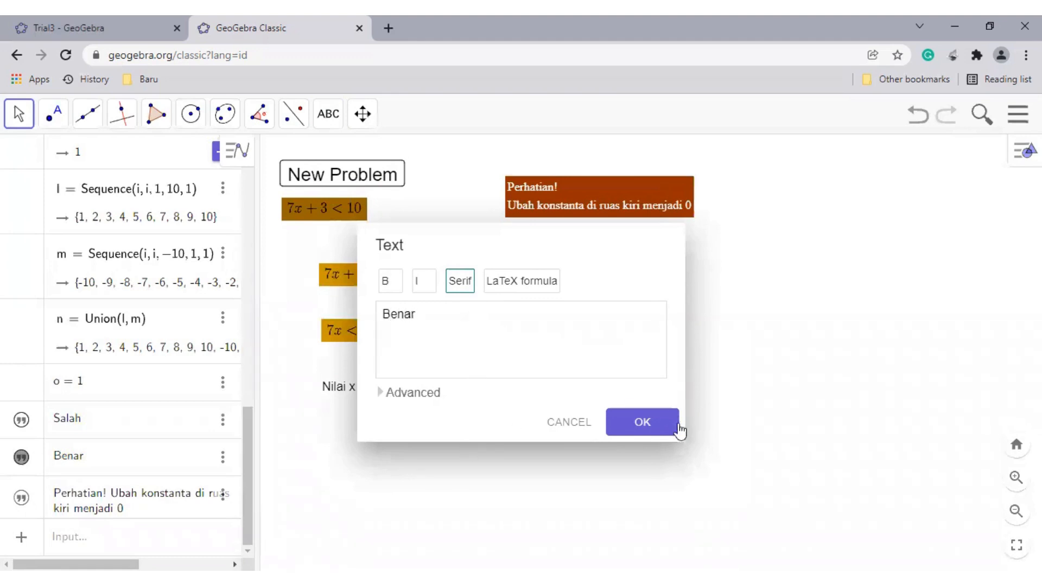
pyautogui.click(654, 423)
# - Add a Serif text reading "Salah" and place it directly over the new "Benar" text beside the second inequality
pyautogui.click(440, 299)
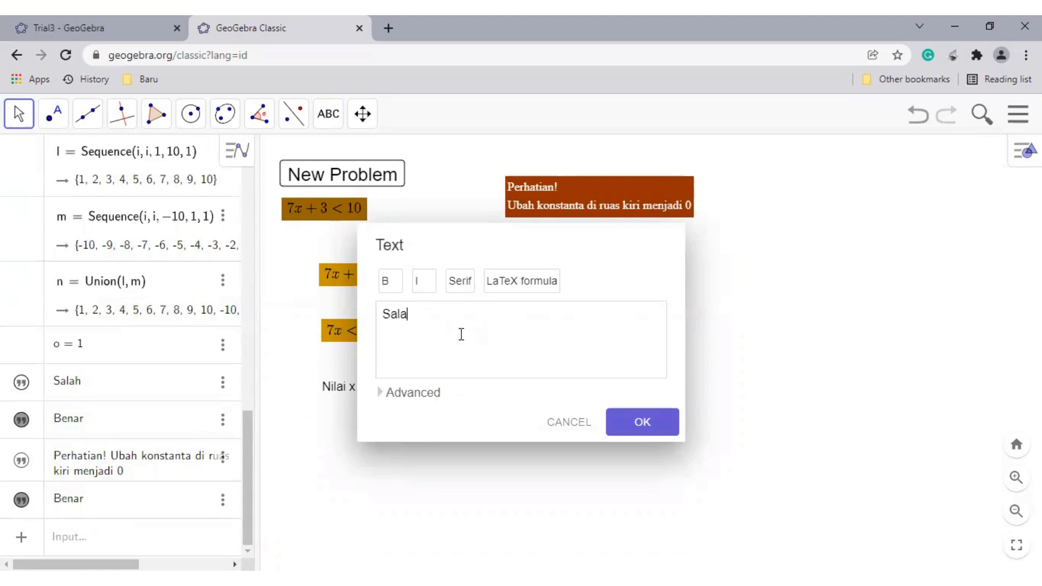
pyautogui.click(468, 286)
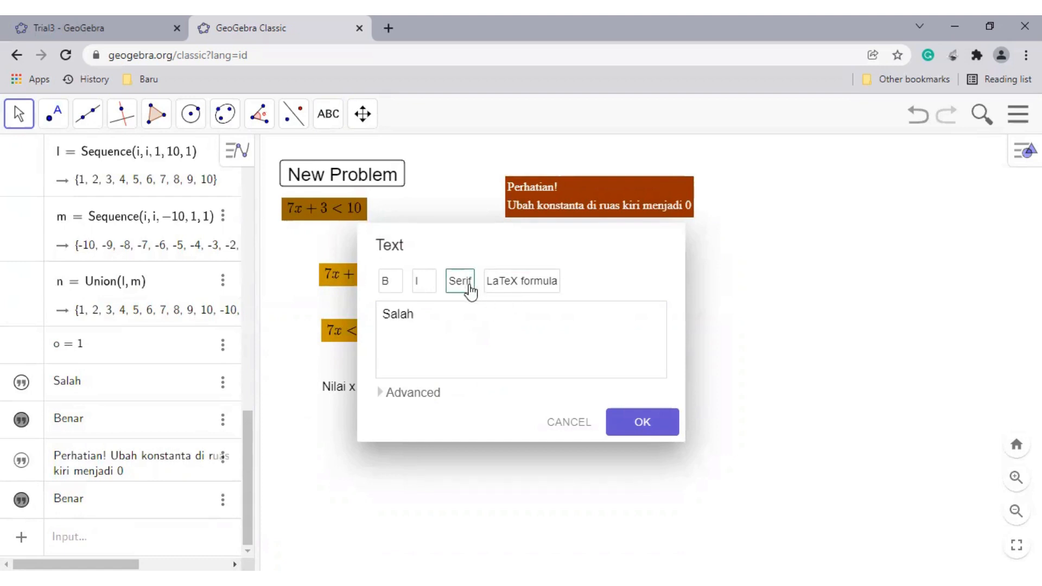
pyautogui.click(617, 434)
pyautogui.moveTo(449, 271); pyautogui.dragTo(453, 283)
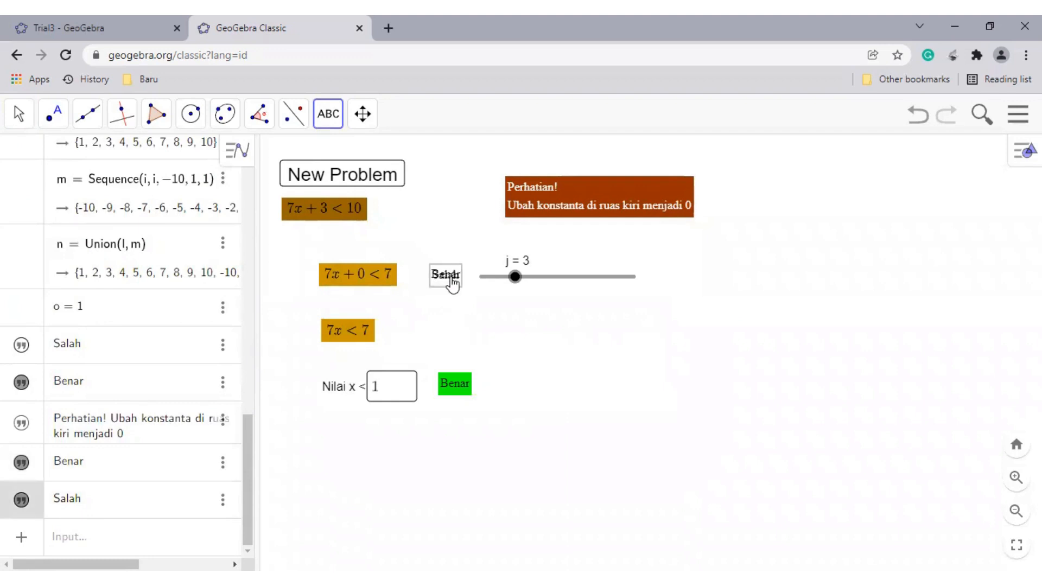
# - Give the new "Salah" text a red (#FF0000) background and keep its lettering black
pyautogui.rightClick(447, 278)
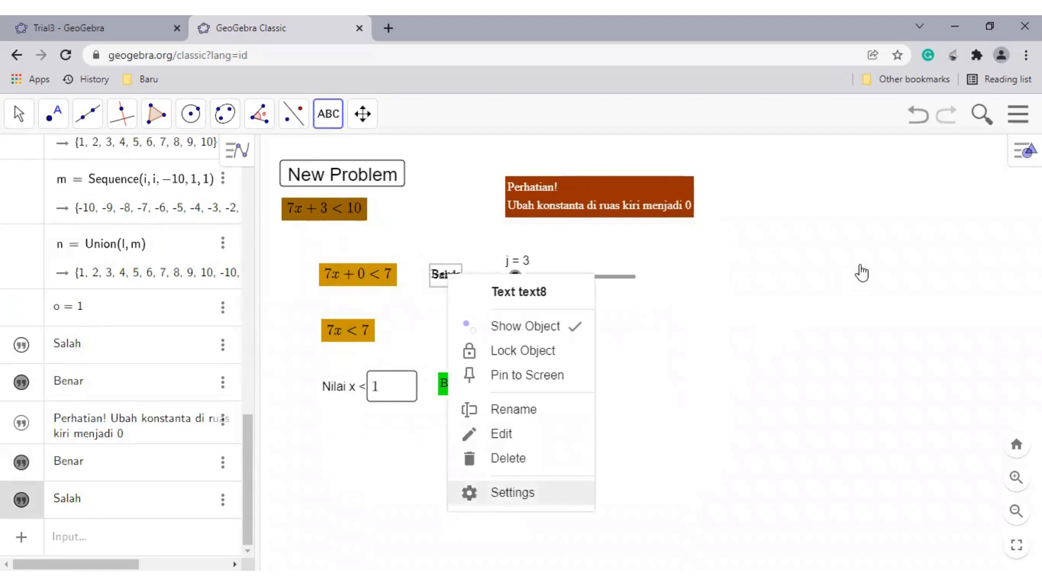
pyautogui.click(906, 149)
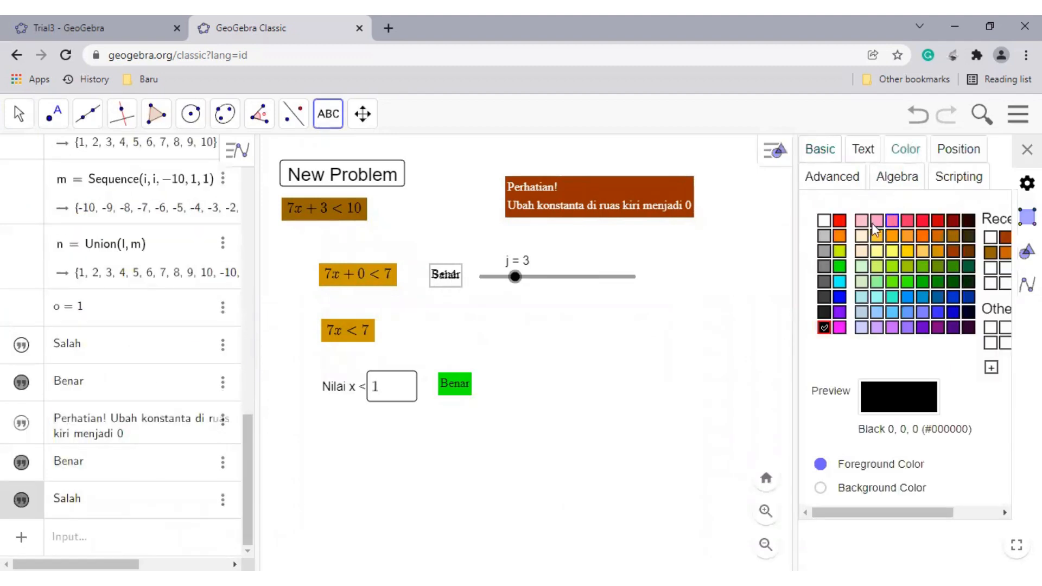
pyautogui.click(838, 221)
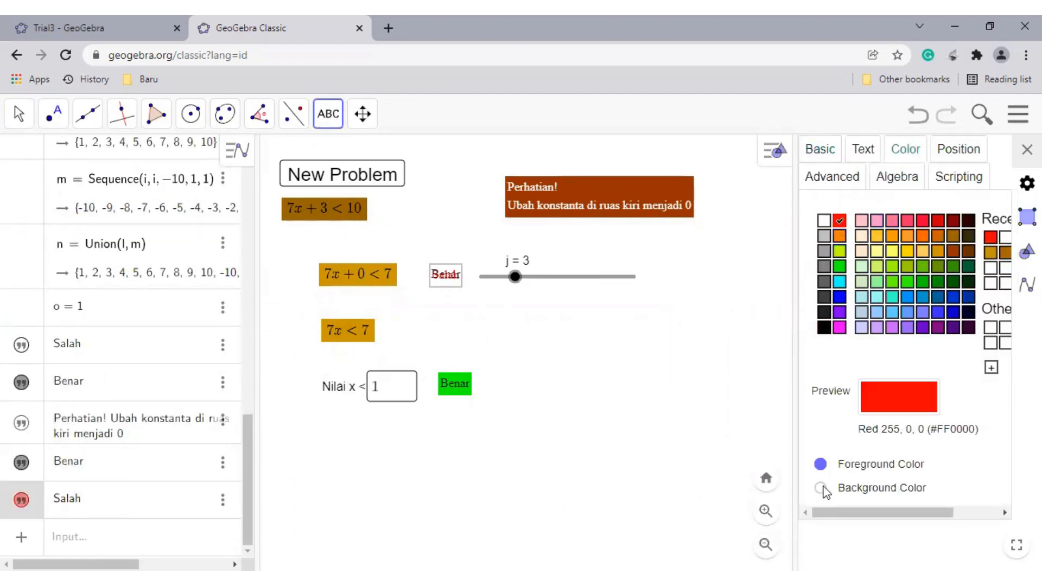
pyautogui.click(823, 327)
pyautogui.click(821, 490)
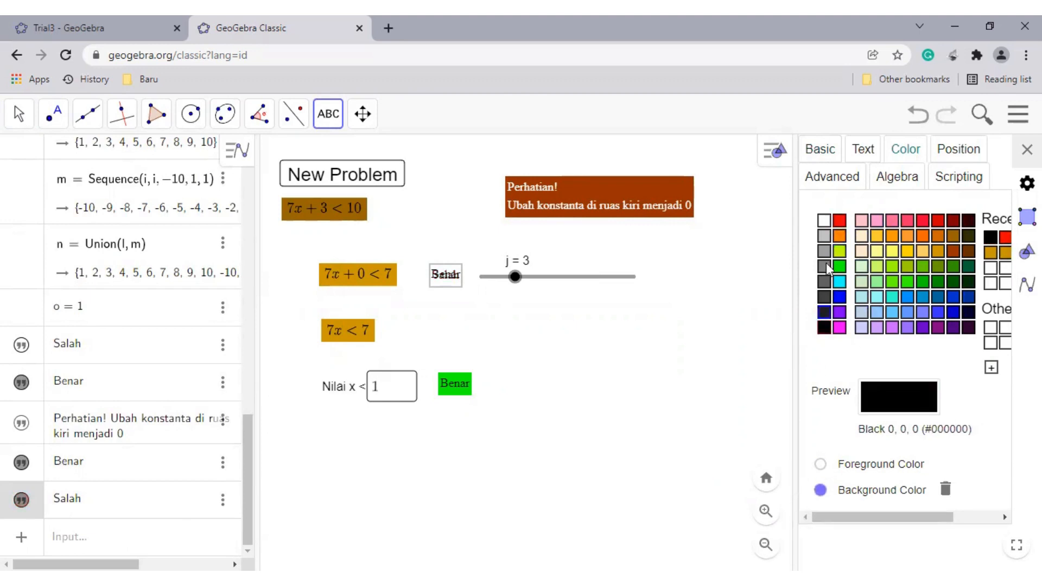
pyautogui.click(839, 220)
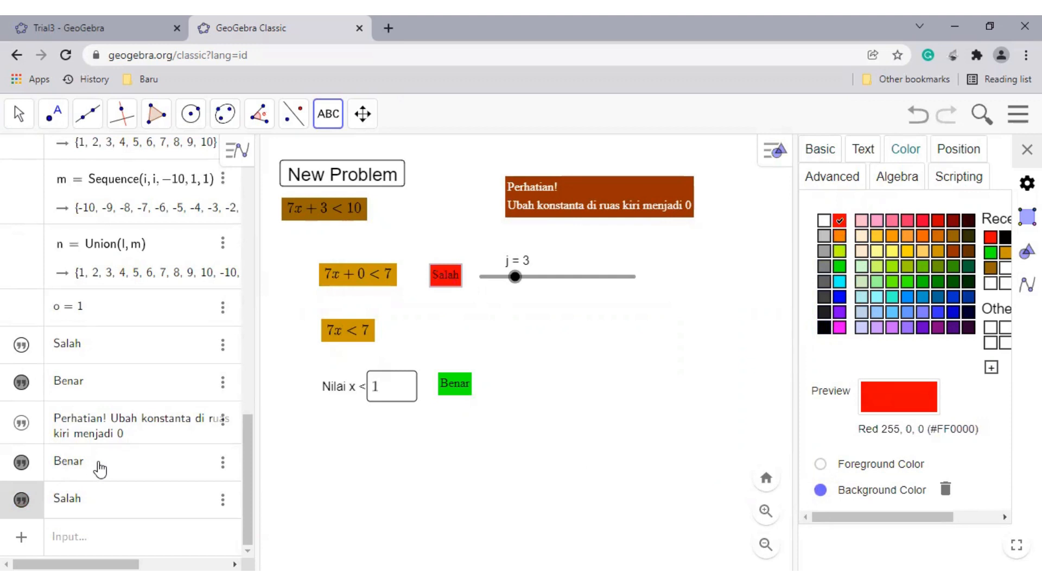
# - Select the "Benar" text hidden behind the red "Salah" text and give it a green (#00FF00) background
pyautogui.click(99, 468)
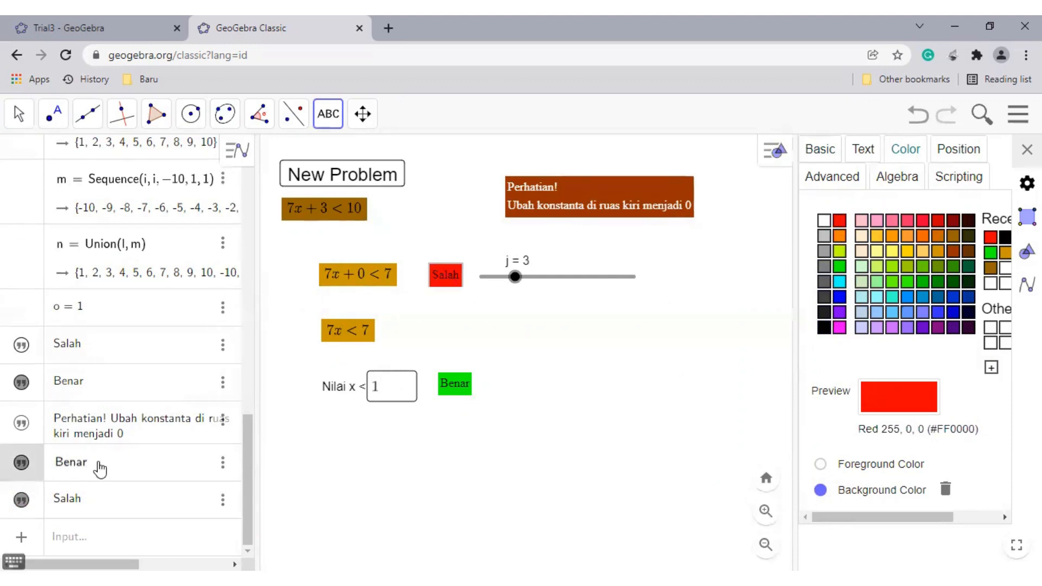
pyautogui.click(33, 461)
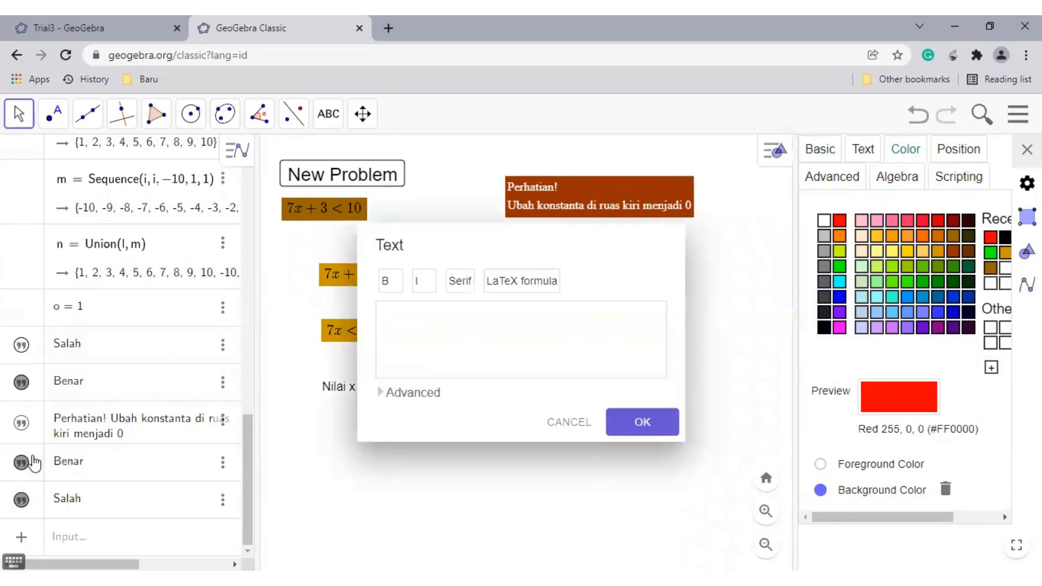
pyautogui.click(575, 422)
pyautogui.click(19, 113)
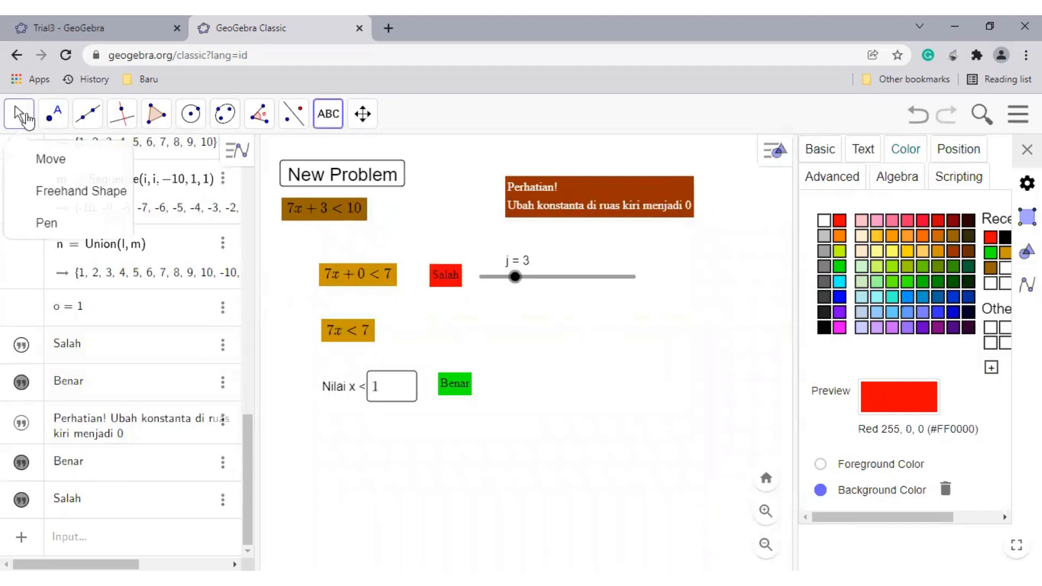
pyautogui.click(35, 158)
pyautogui.click(18, 475)
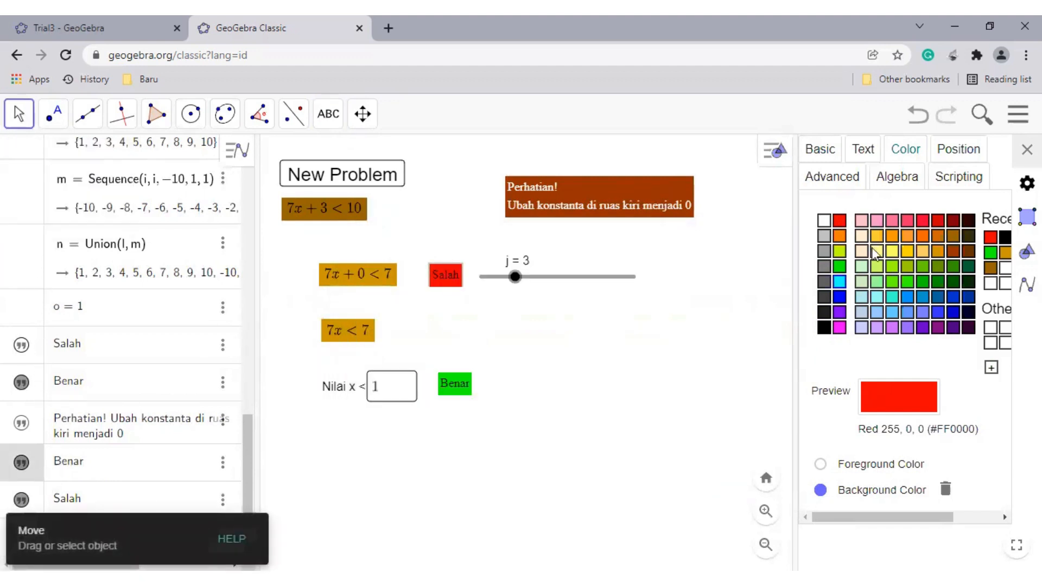
pyautogui.click(839, 267)
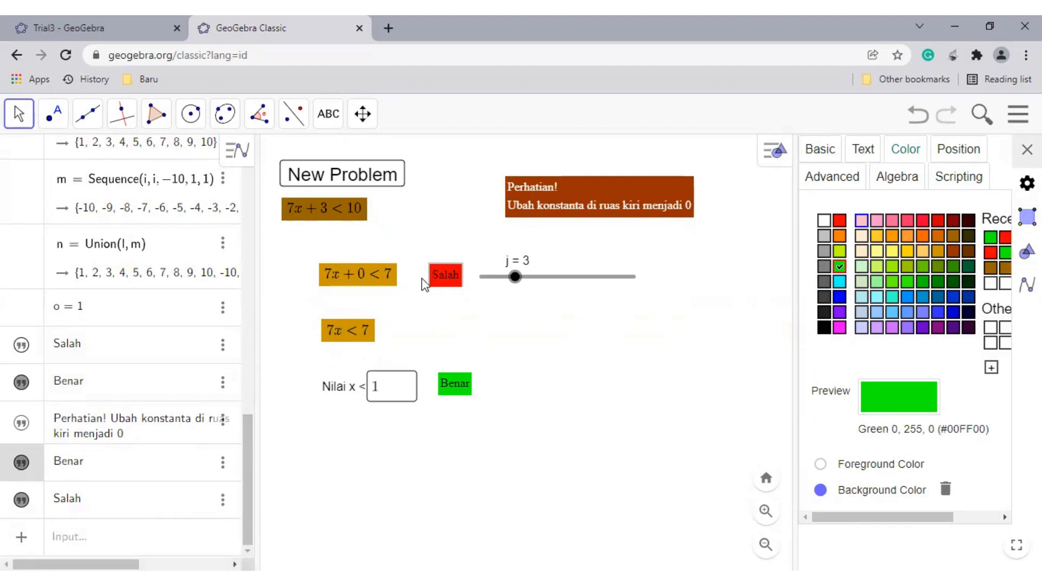
# - Check the variable used for the constant in the second inequality's formula and set the new "Benar" text's show condition to i ≟ 0
pyautogui.moveTo(447, 278)
pyautogui.mouseDown()
pyautogui.moveTo(459, 317)
pyautogui.moveTo(449, 280)
pyautogui.mouseUp()
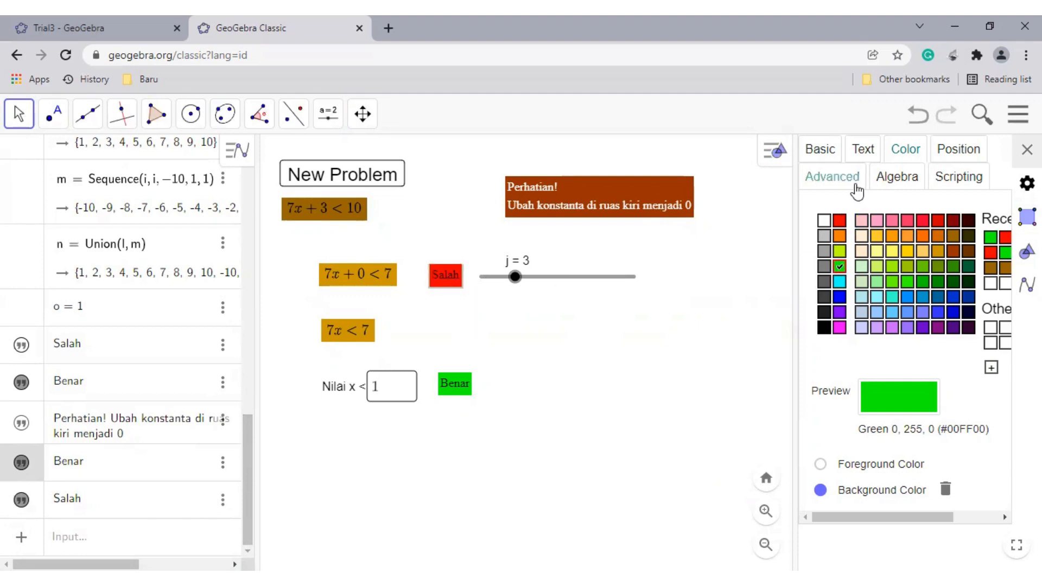
pyautogui.click(835, 177)
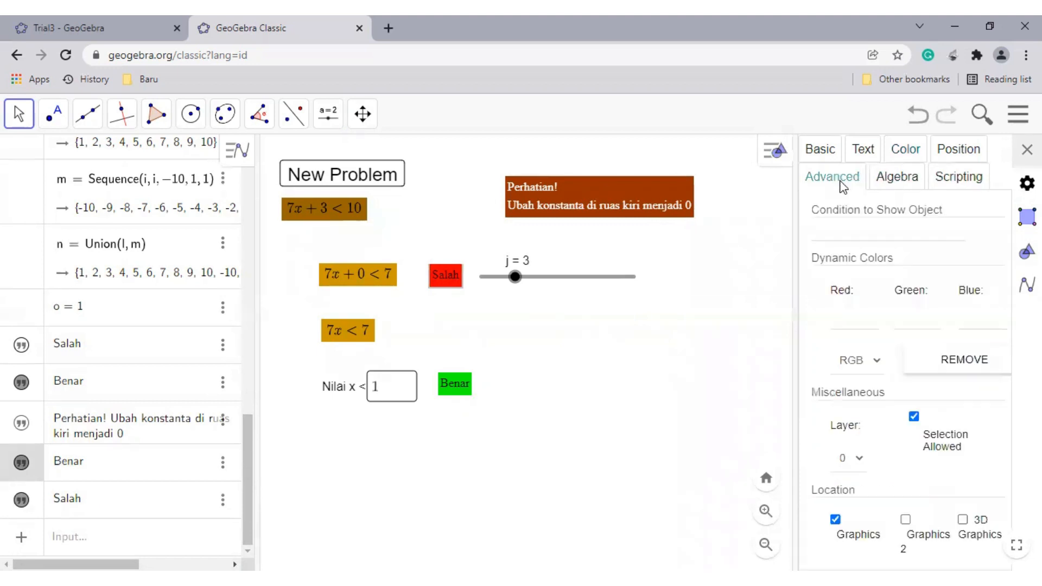
pyautogui.click(855, 235)
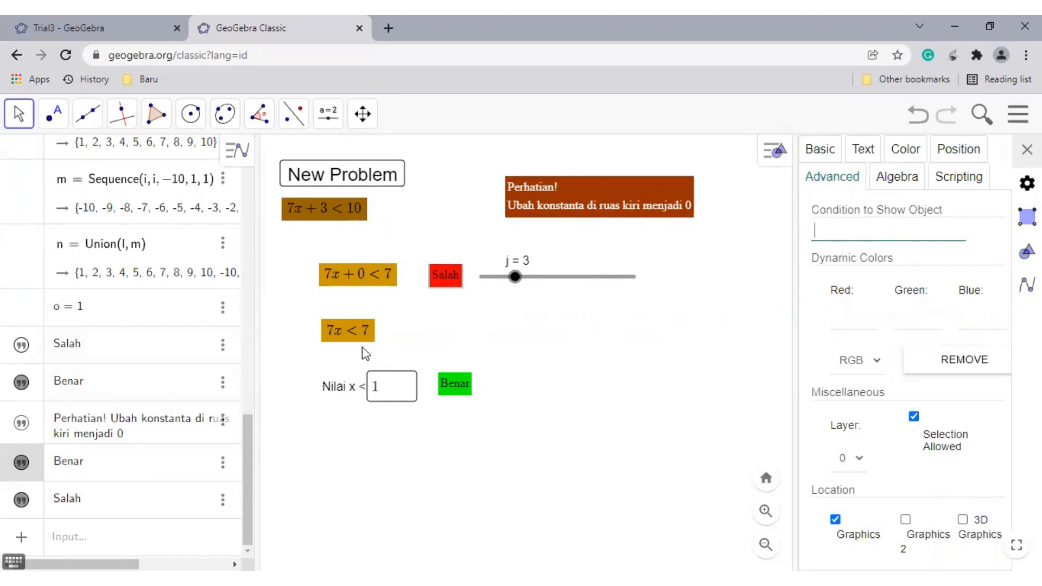
pyautogui.rightClick(364, 281)
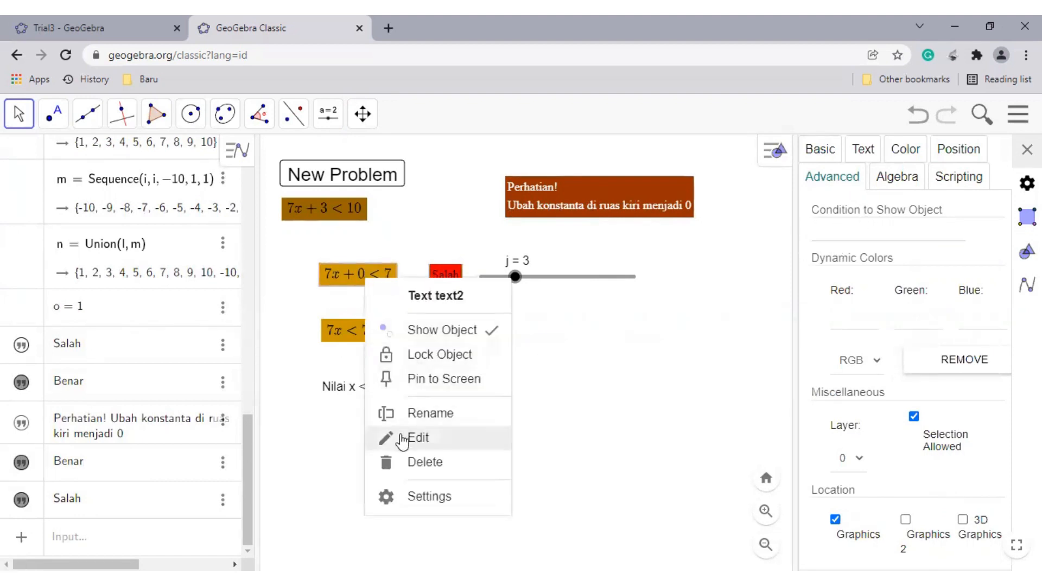
pyautogui.click(402, 438)
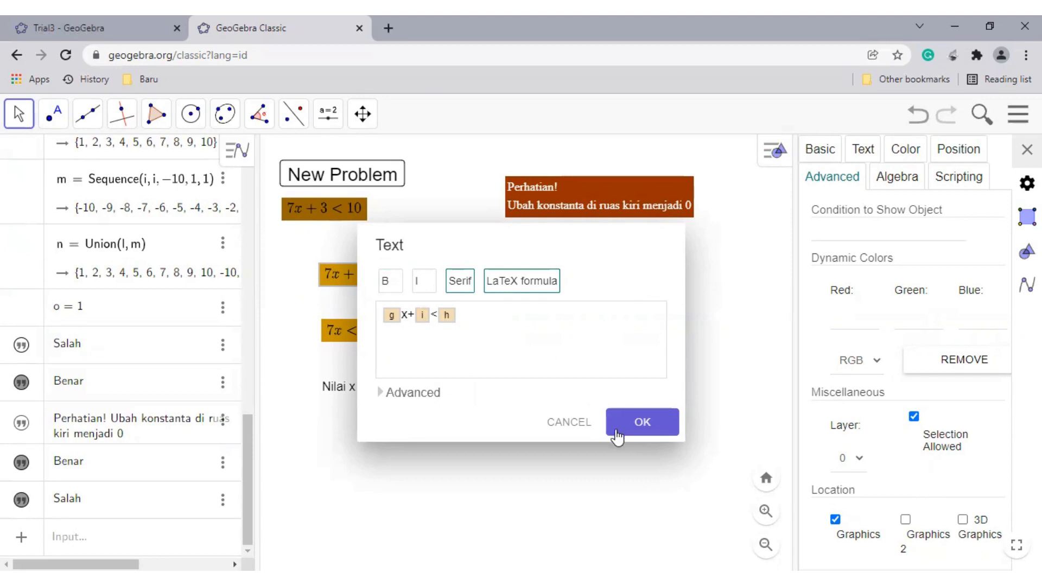
pyautogui.click(566, 422)
pyautogui.rightClick(344, 268)
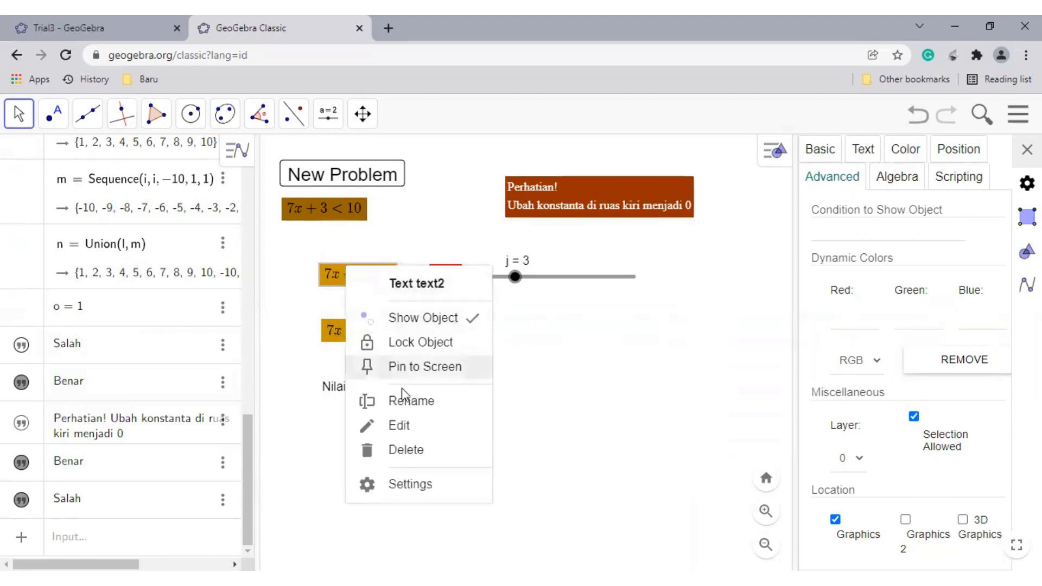
pyautogui.click(400, 425)
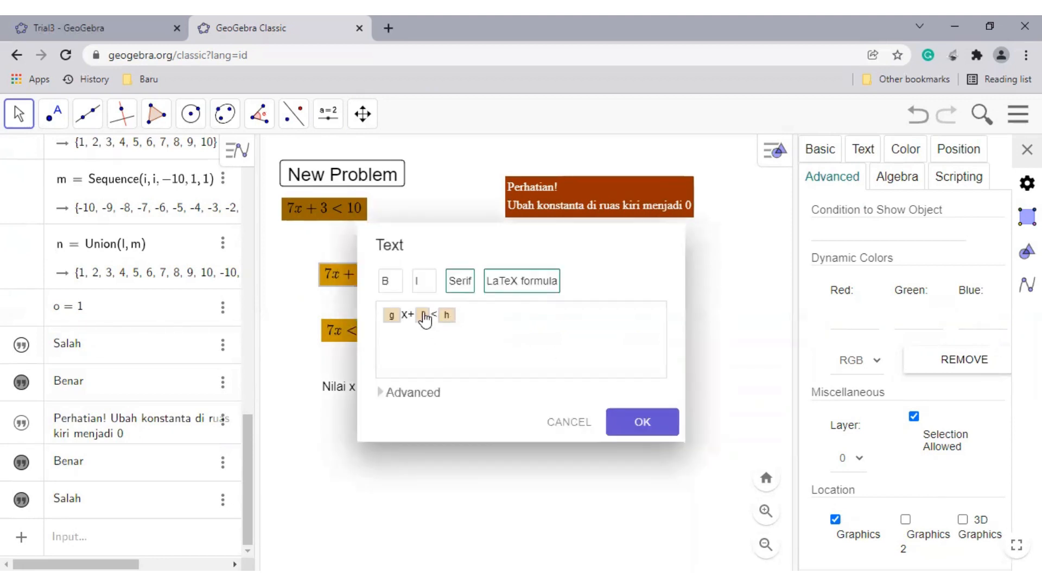
pyautogui.click(618, 423)
pyautogui.click(871, 234)
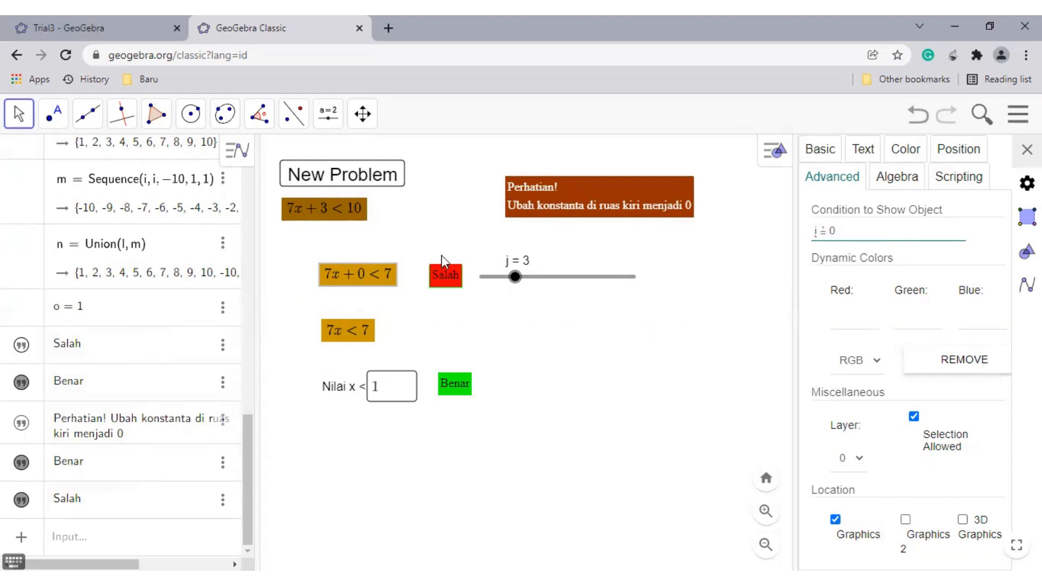
pyautogui.click(450, 284)
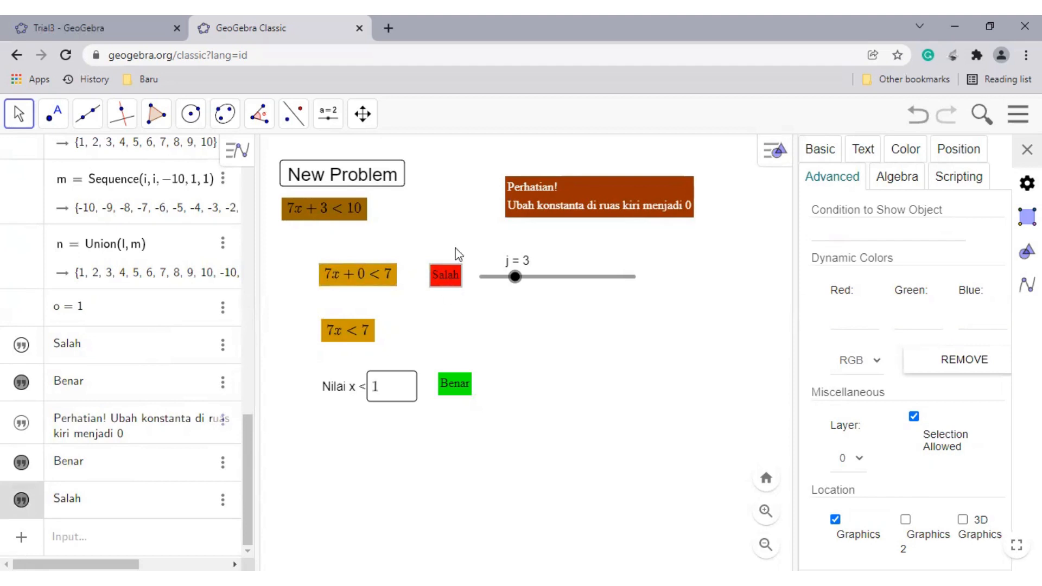
pyautogui.click(905, 240)
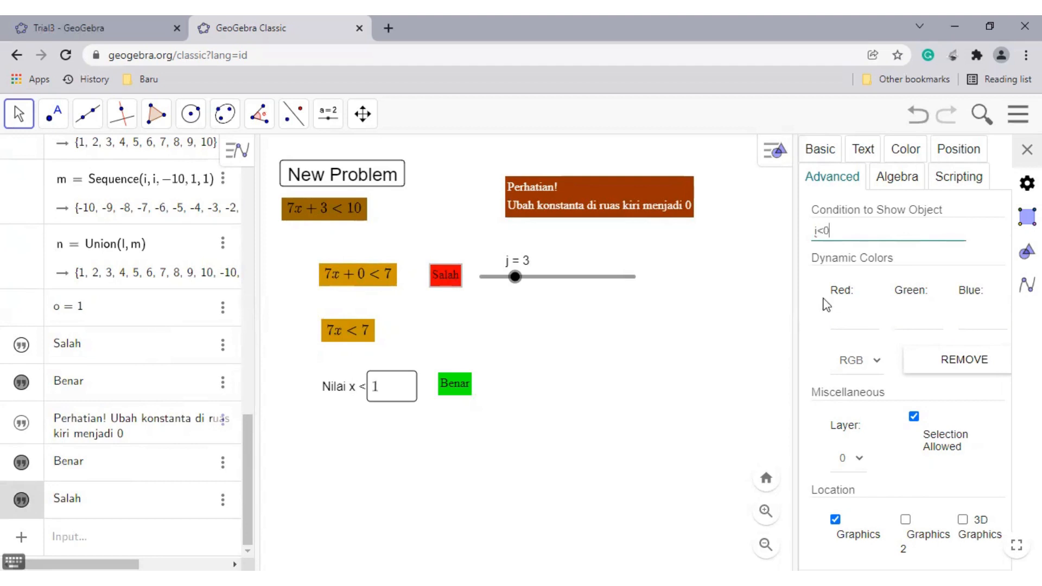
pyautogui.click(13, 562)
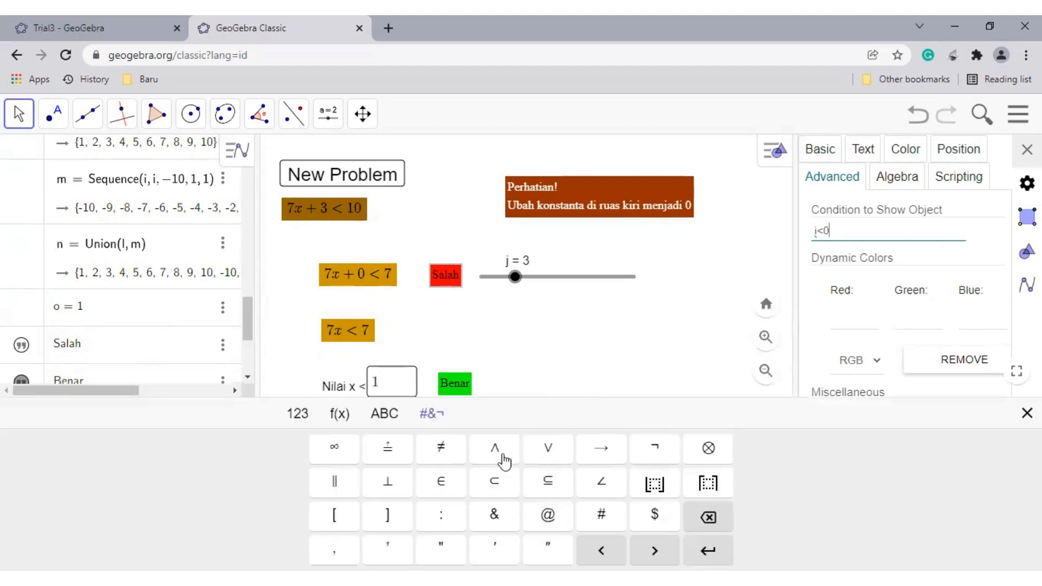
pyautogui.click(543, 458)
pyautogui.click(1026, 413)
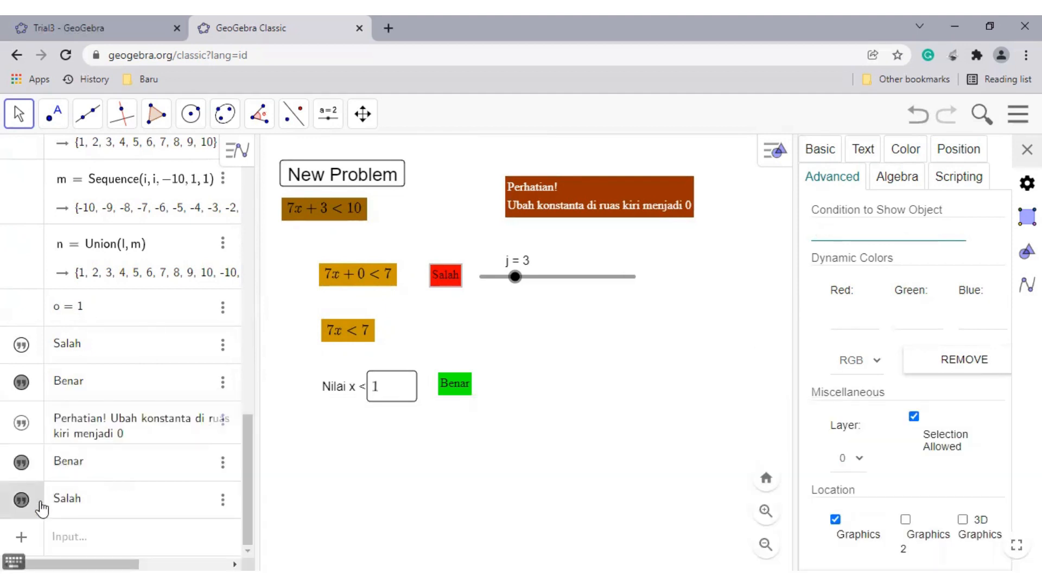
pyautogui.click(862, 235)
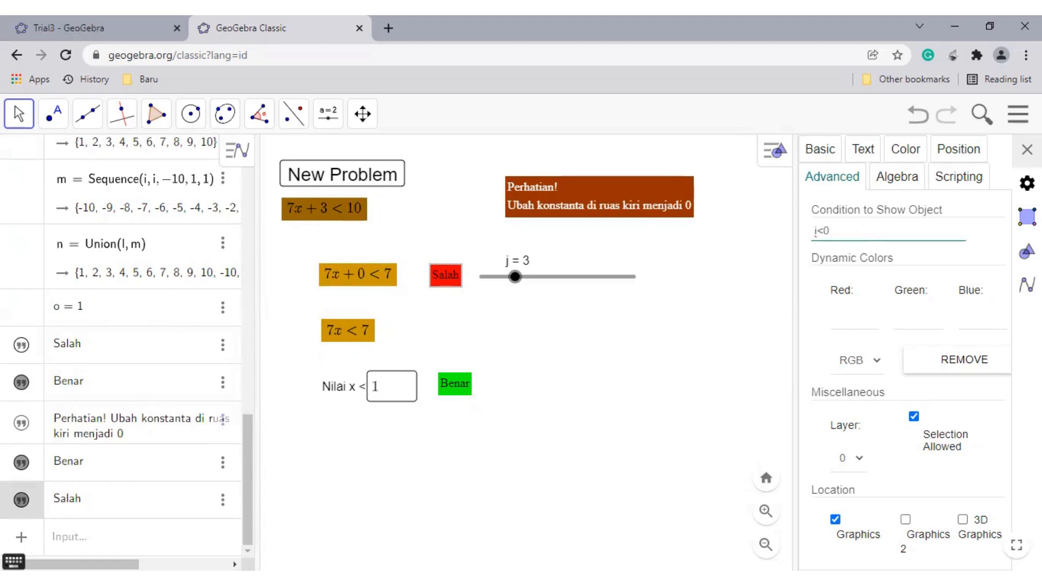
pyautogui.click(14, 561)
pyautogui.click(549, 451)
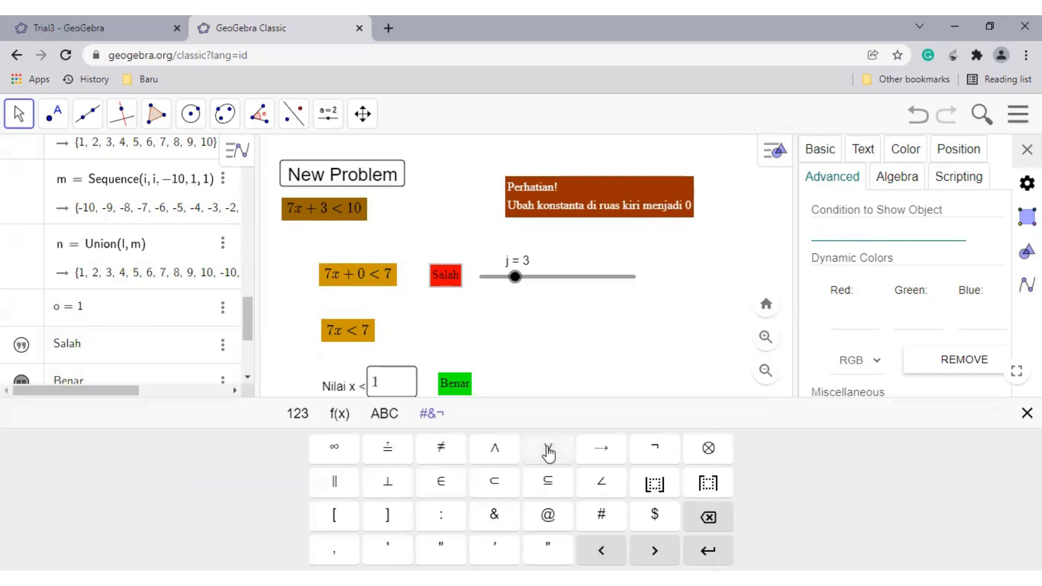
pyautogui.click(384, 415)
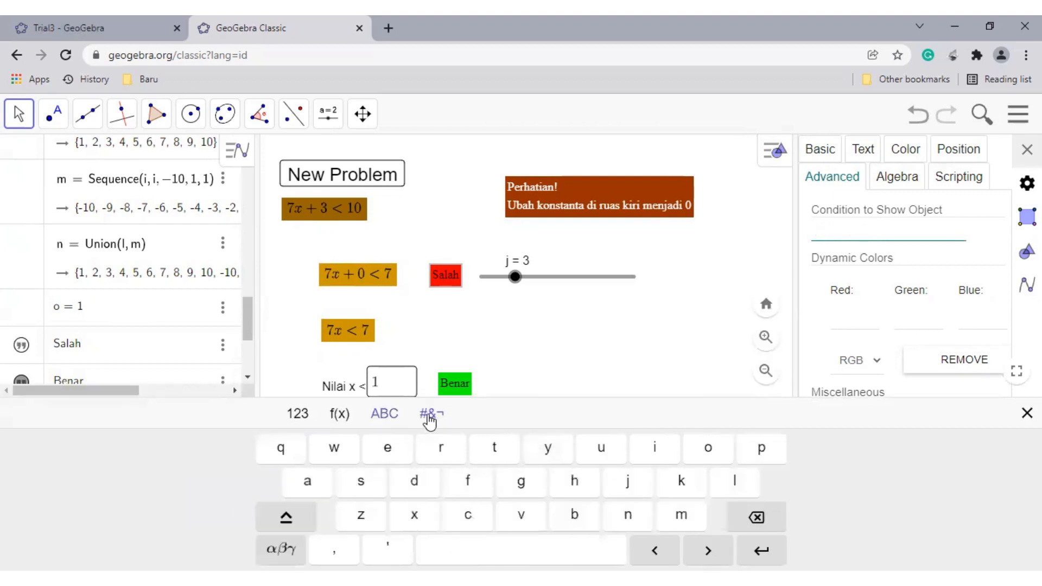
pyautogui.click(429, 417)
pyautogui.click(385, 415)
pyautogui.click(431, 414)
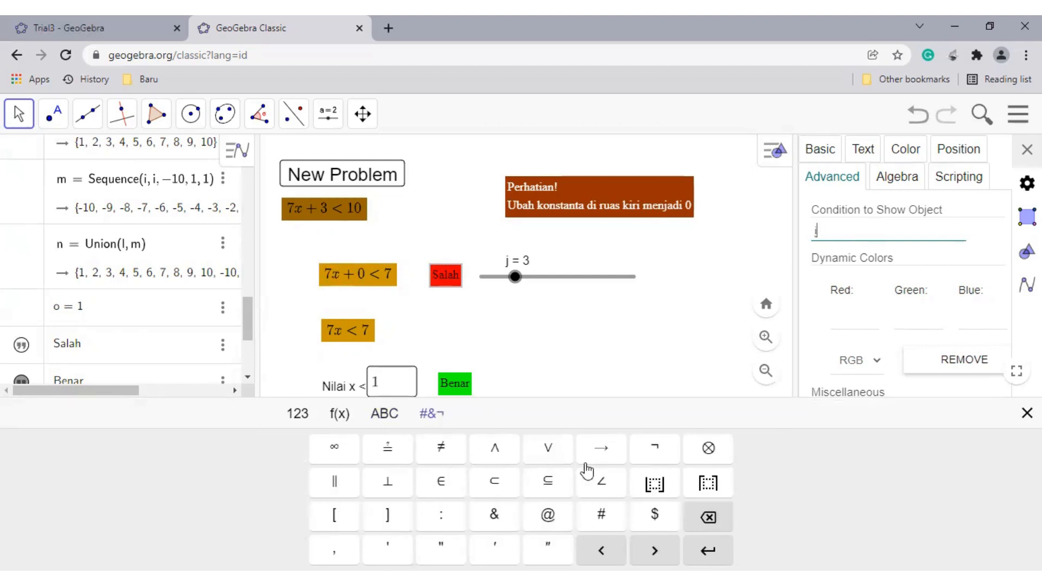
pyautogui.write('<')
pyautogui.click(297, 415)
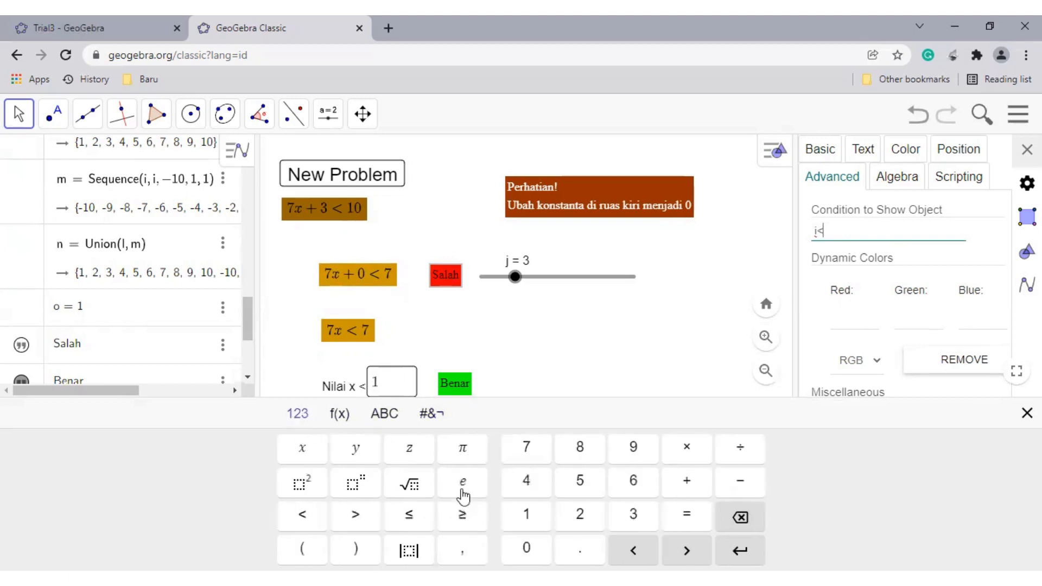
pyautogui.click(526, 549)
pyautogui.click(526, 549)
pyautogui.click(841, 238)
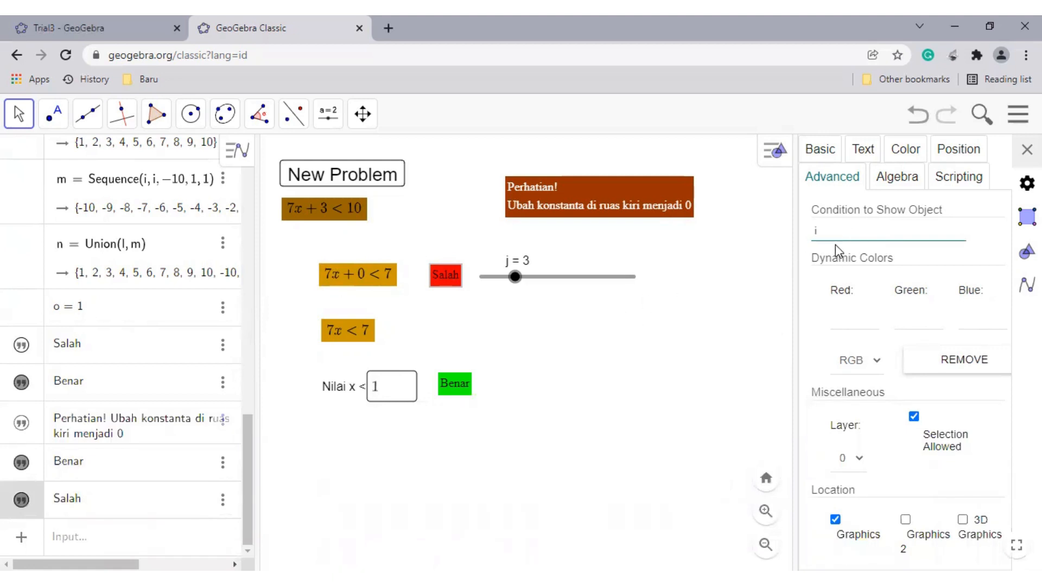
pyautogui.write('j<0')
# - Set the show condition of the red "Salah" text beside the second inequality to i < 0 ∨ i > 0
pyautogui.click(72, 513)
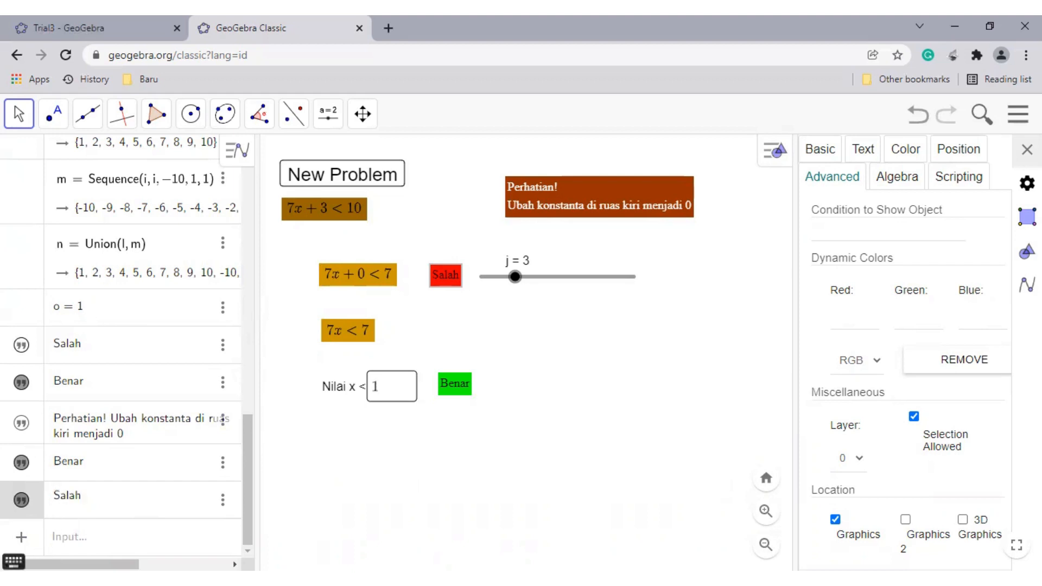
pyautogui.click(14, 561)
pyautogui.click(892, 228)
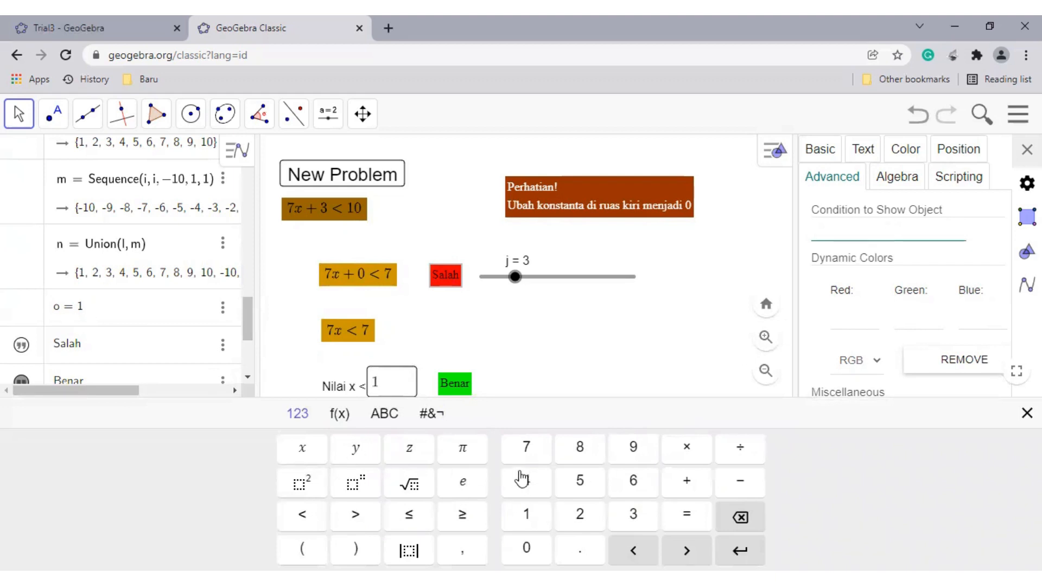
pyautogui.write('j')
pyautogui.click(311, 517)
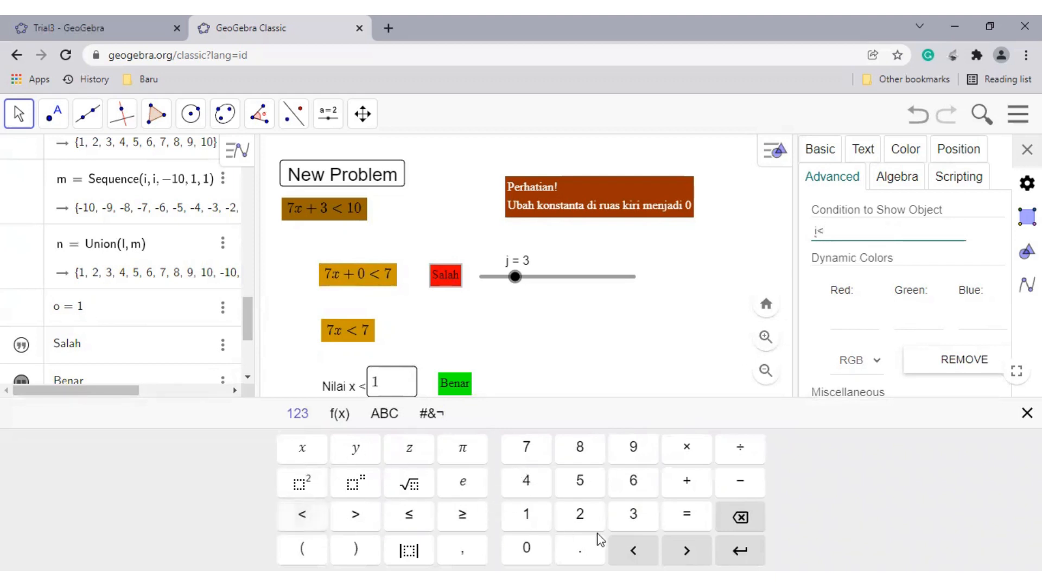
pyautogui.click(525, 548)
pyautogui.click(431, 414)
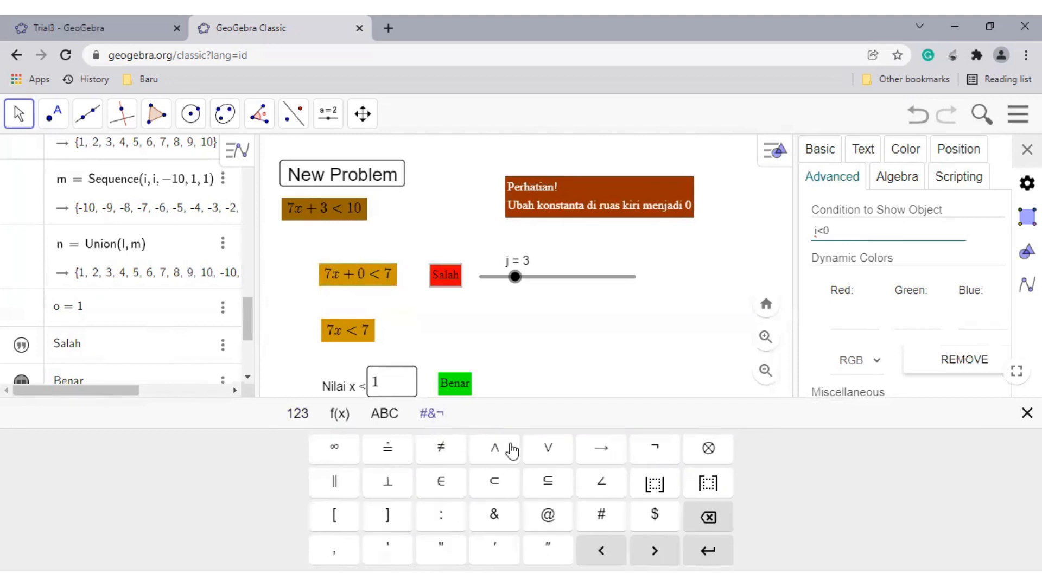
pyautogui.click(546, 450)
pyautogui.write('j>0')
pyautogui.press('Return')
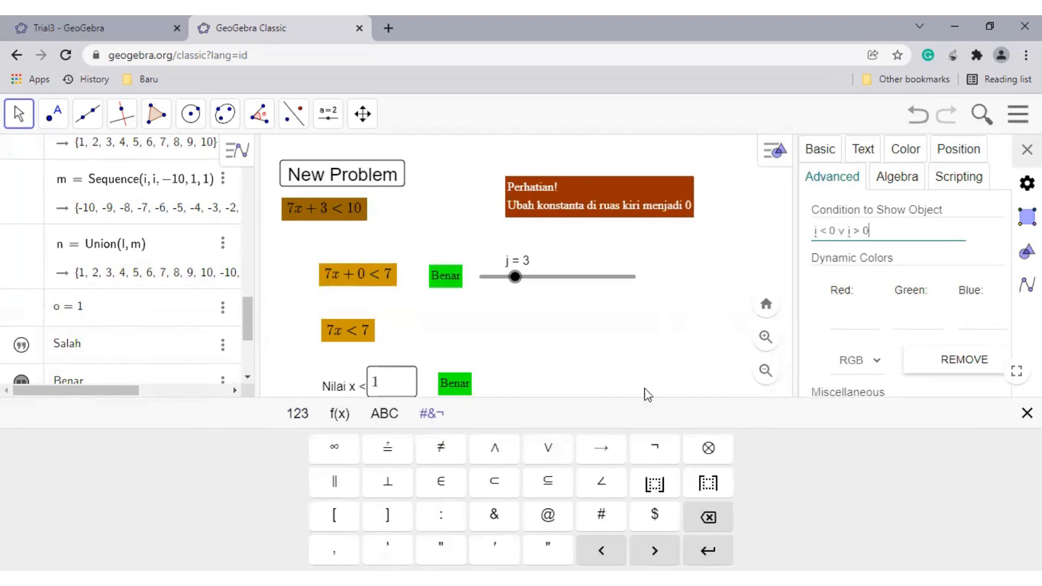
pyautogui.click(1027, 413)
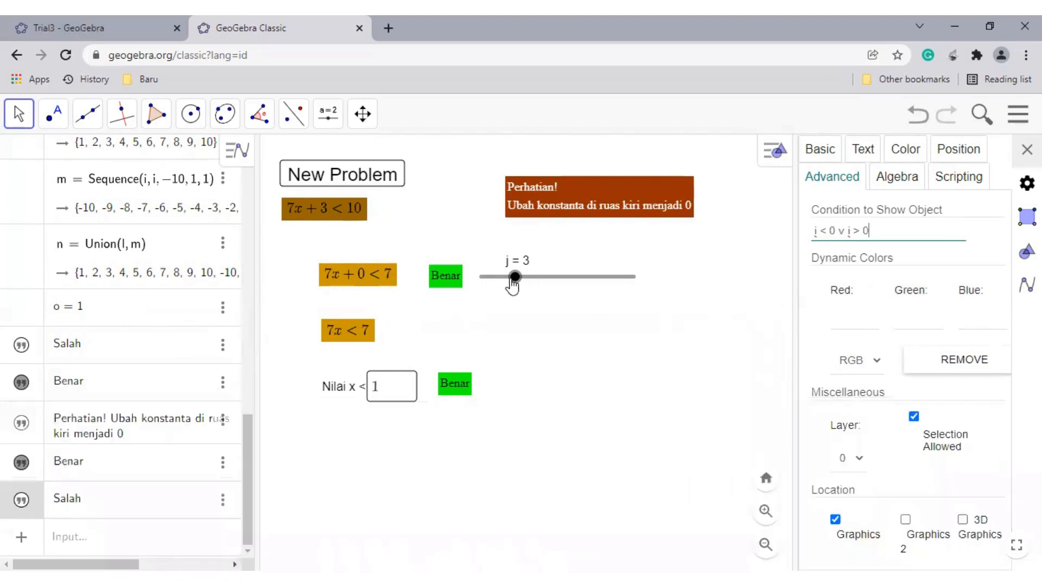
pyautogui.moveTo(515, 277)
pyautogui.mouseDown()
pyautogui.moveTo(540, 283)
pyautogui.moveTo(516, 282)
pyautogui.mouseUp()
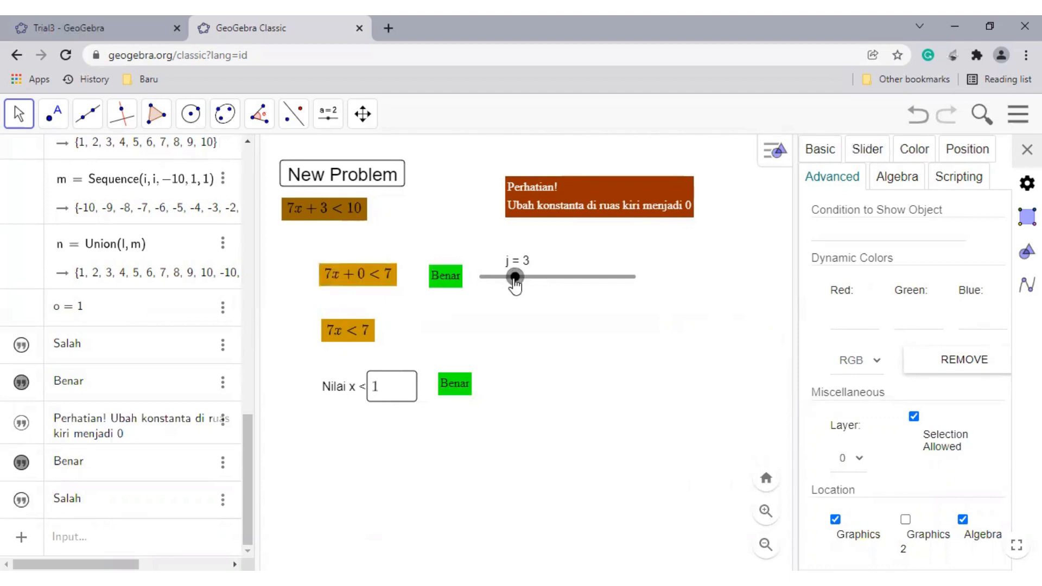
# - Remove the show condition i ≟ 0 from the second inequality's own text
pyautogui.click(337, 280)
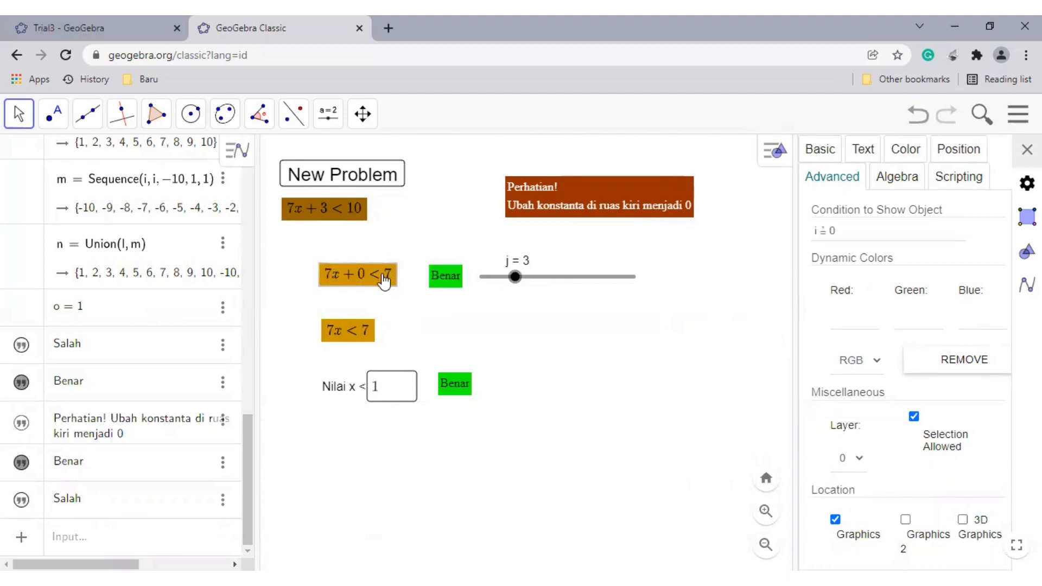
pyautogui.rightClick(334, 279)
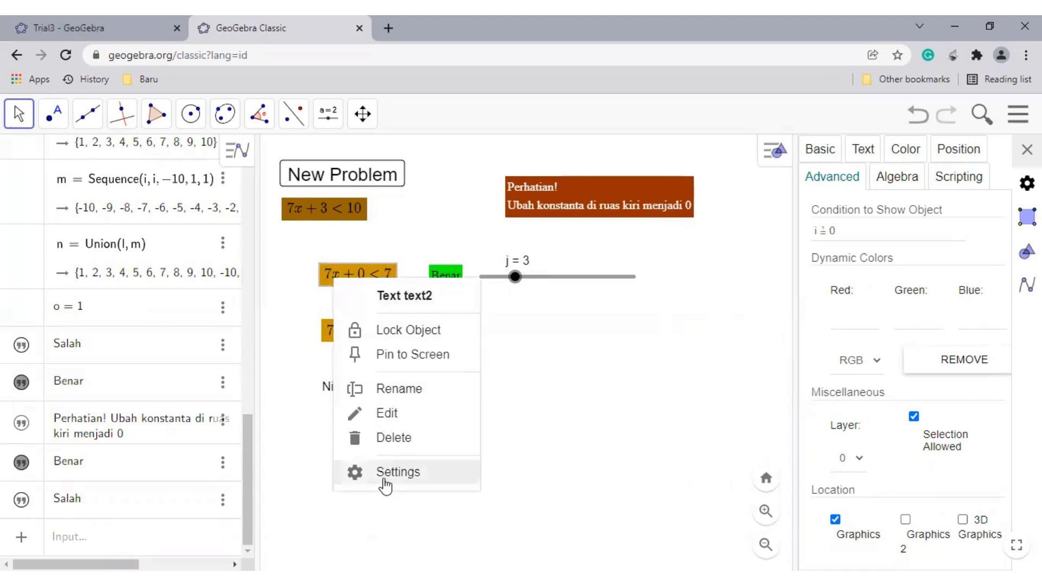
pyautogui.click(385, 475)
pyautogui.click(831, 177)
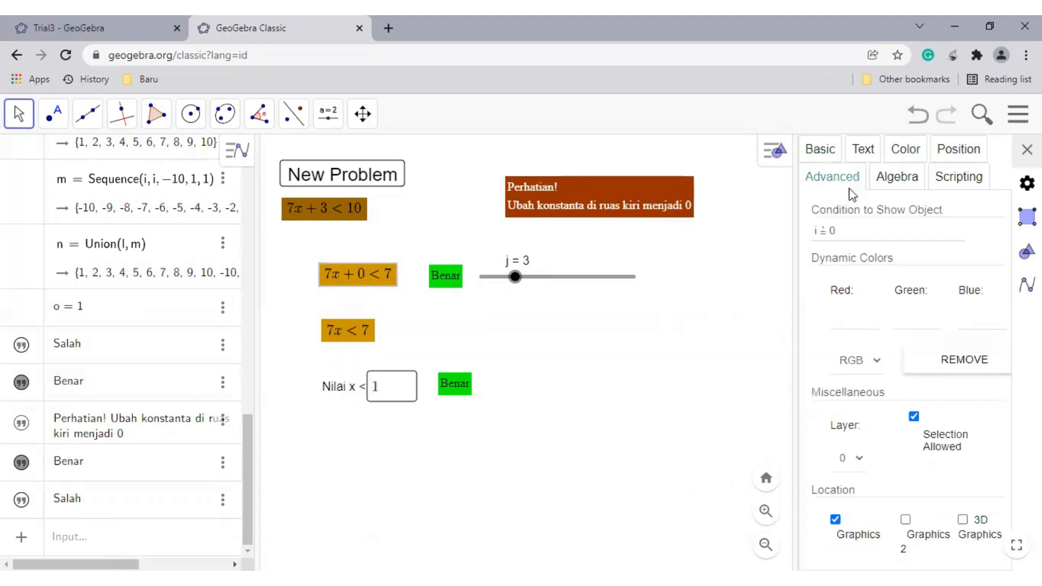
pyautogui.moveTo(857, 229); pyautogui.dragTo(795, 238)
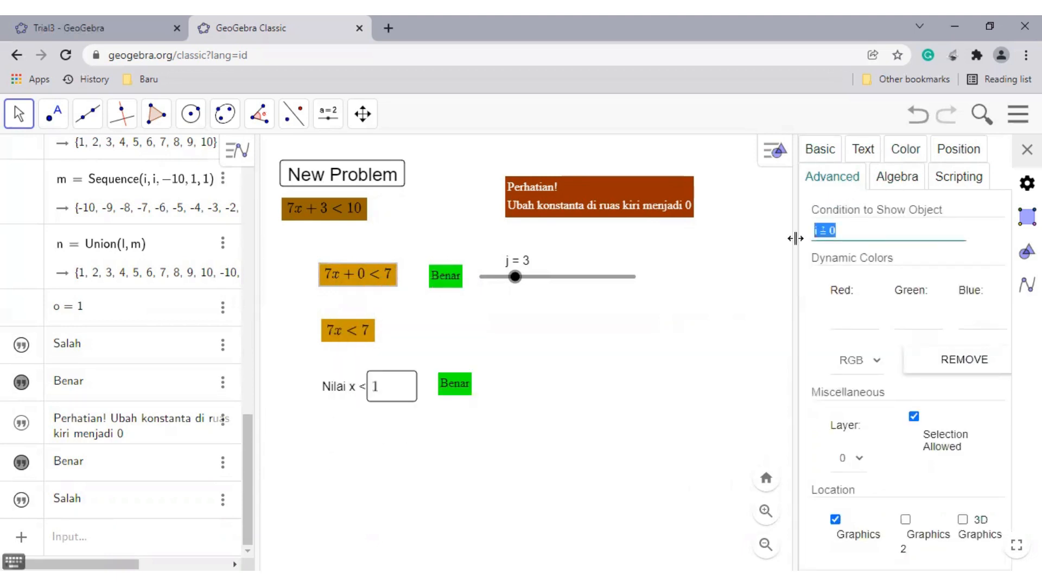
pyautogui.press('BackSpace')
pyautogui.click(965, 250)
# - Set the show condition of the green "Benar" text beside the second inequality to i ≟ 0 and test it with slider j at 4, returning to 3
pyautogui.click(437, 288)
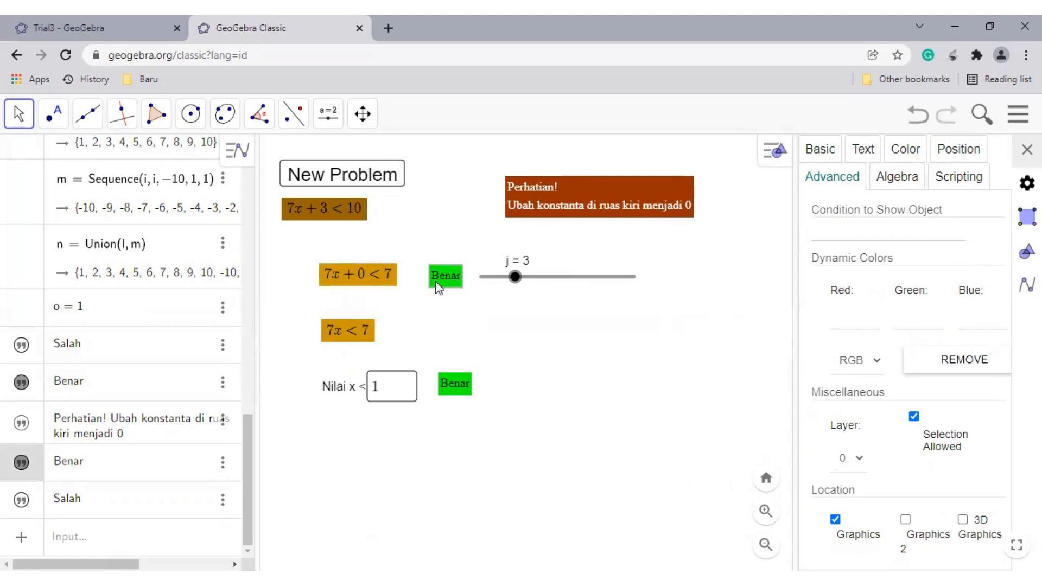
pyautogui.click(909, 238)
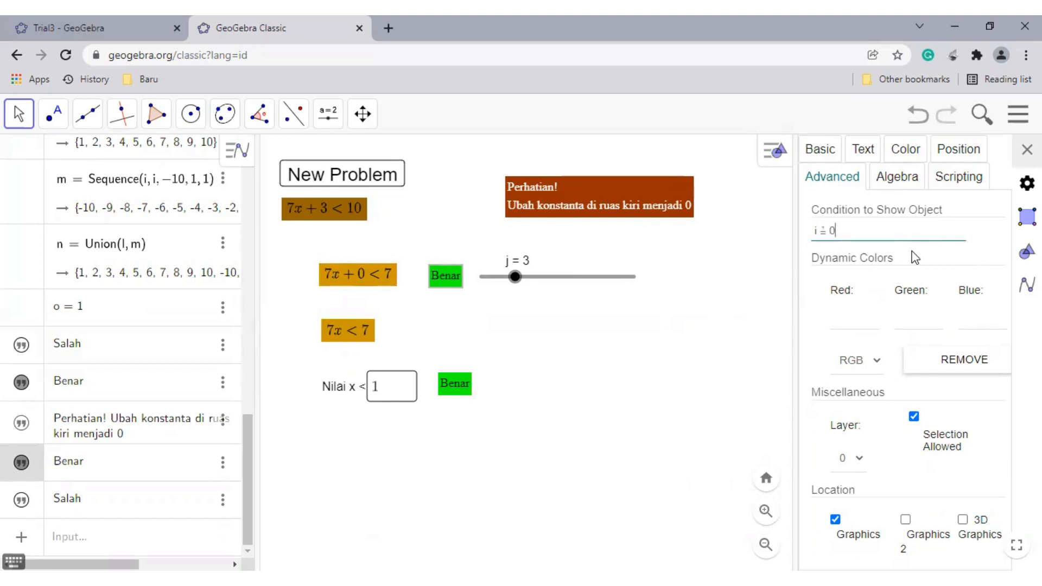
pyautogui.click(939, 263)
pyautogui.click(763, 303)
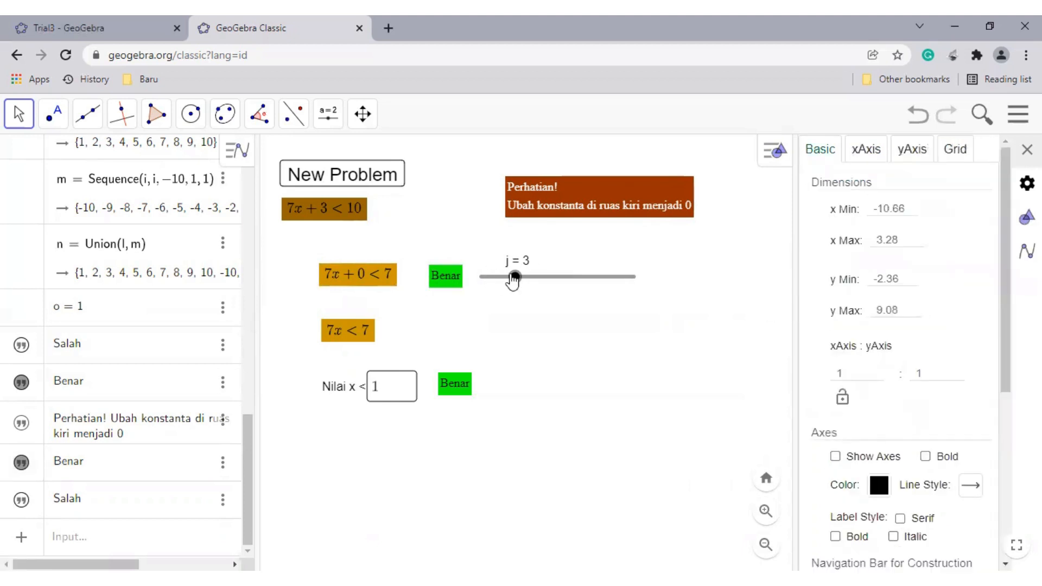
pyautogui.moveTo(523, 279)
pyautogui.mouseDown()
pyautogui.moveTo(549, 276)
pyautogui.moveTo(516, 277)
pyautogui.moveTo(532, 276)
pyautogui.mouseUp()
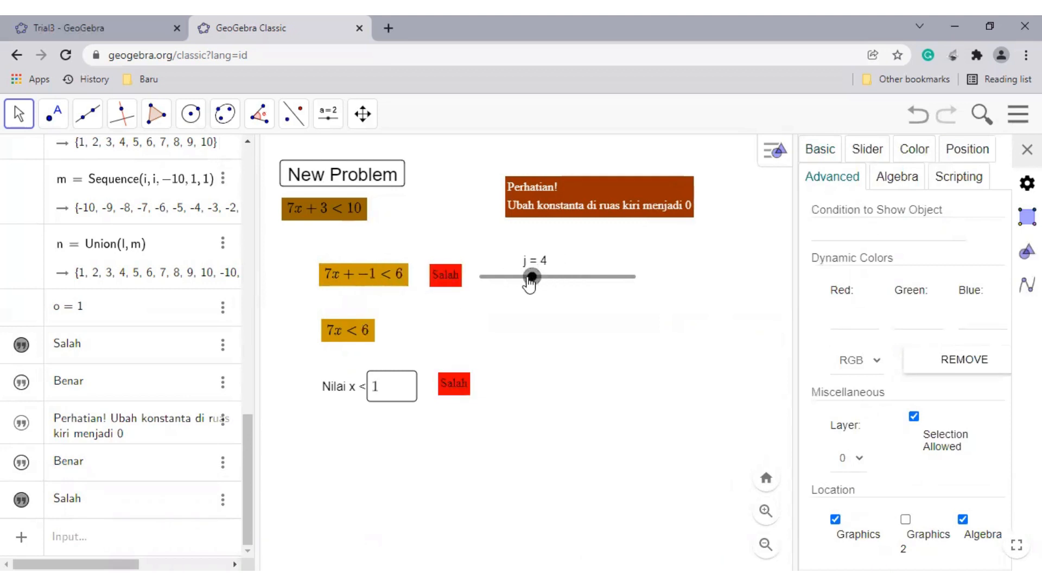
pyautogui.moveTo(526, 280); pyautogui.dragTo(519, 278)
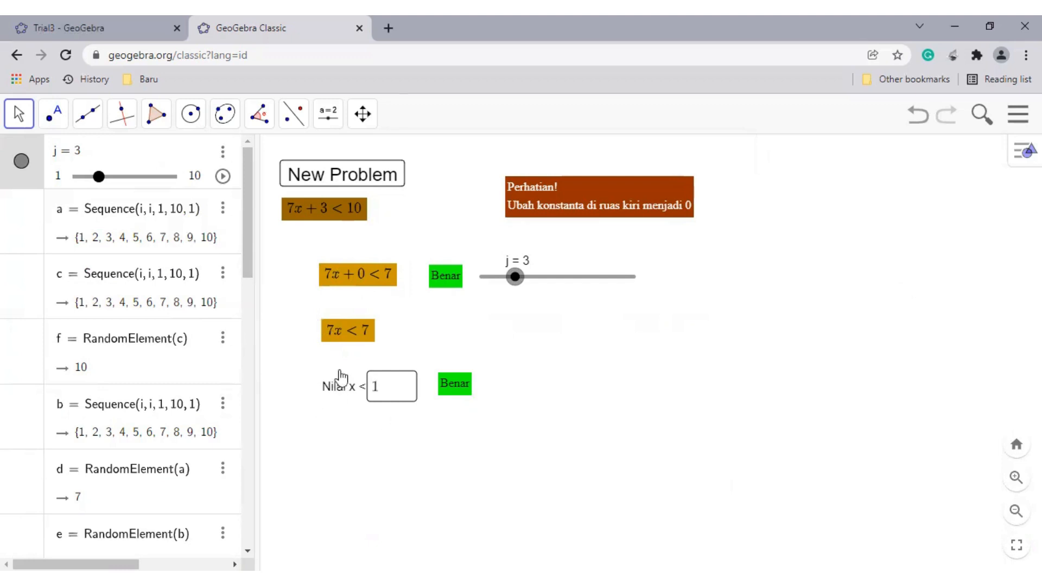
pyautogui.click(328, 113)
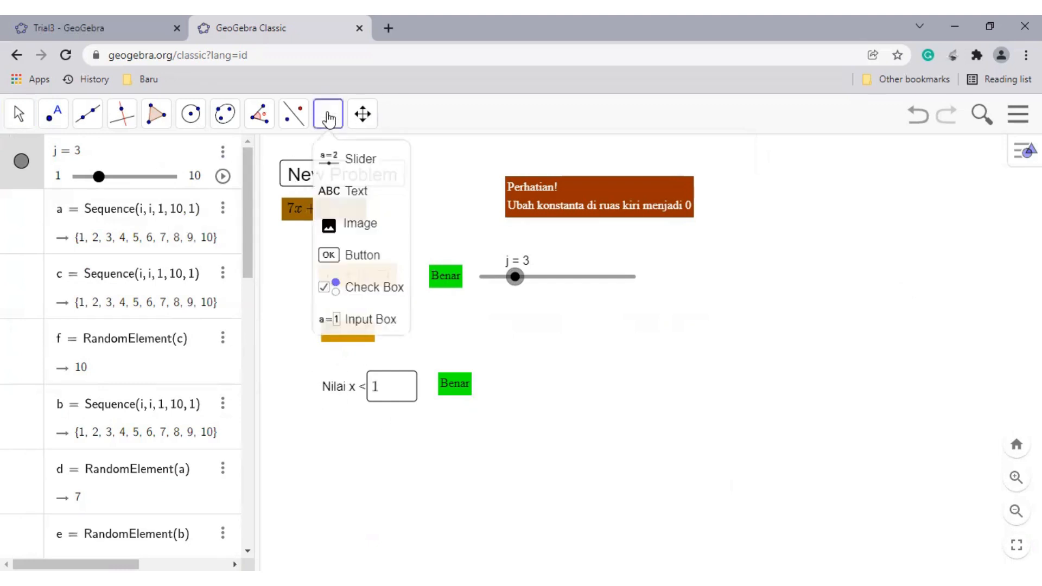
pyautogui.click(491, 227)
pyautogui.click(596, 476)
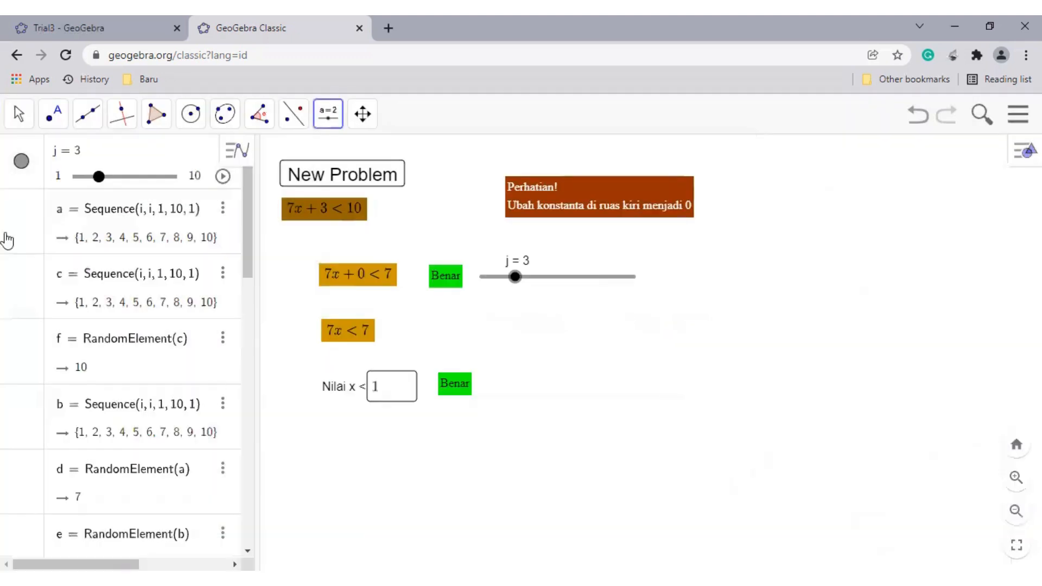
pyautogui.click(19, 114)
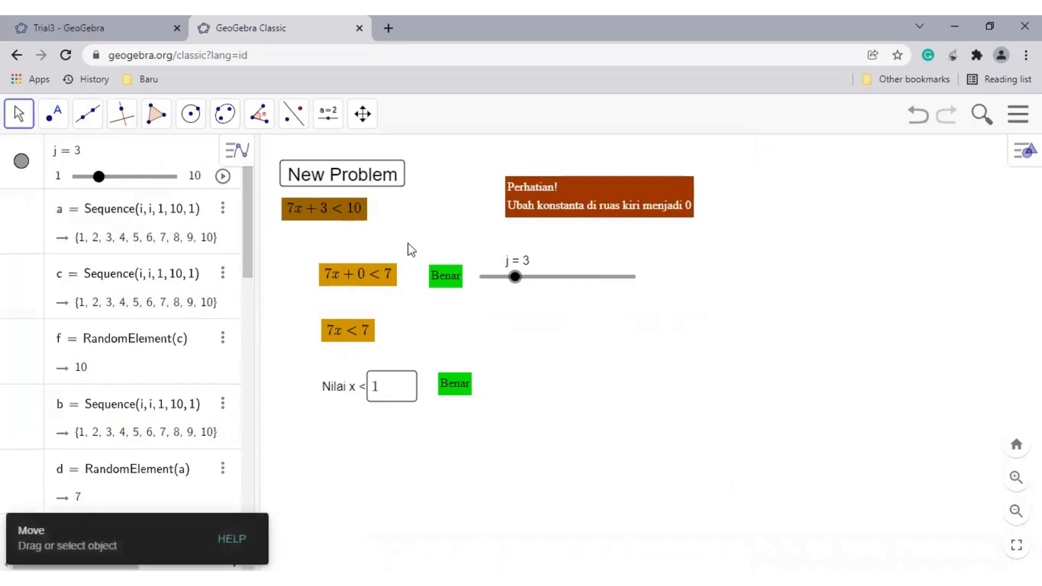
# - Nudge the second inequality slightly and add a check box captioned "Penyelesain" just above it, without linking any objects
pyautogui.moveTo(352, 283); pyautogui.dragTo(364, 276)
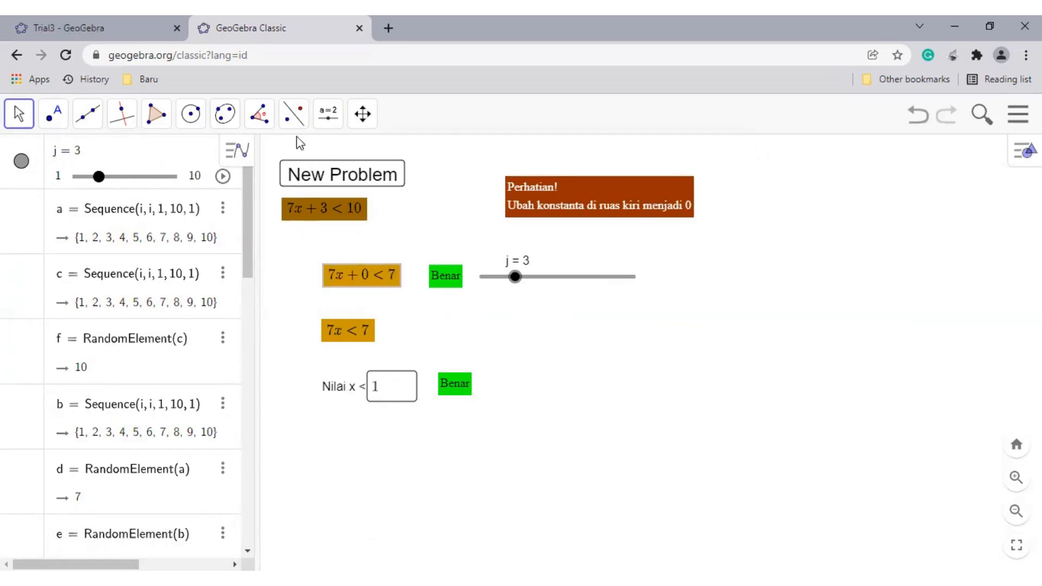
pyautogui.click(329, 113)
pyautogui.click(345, 286)
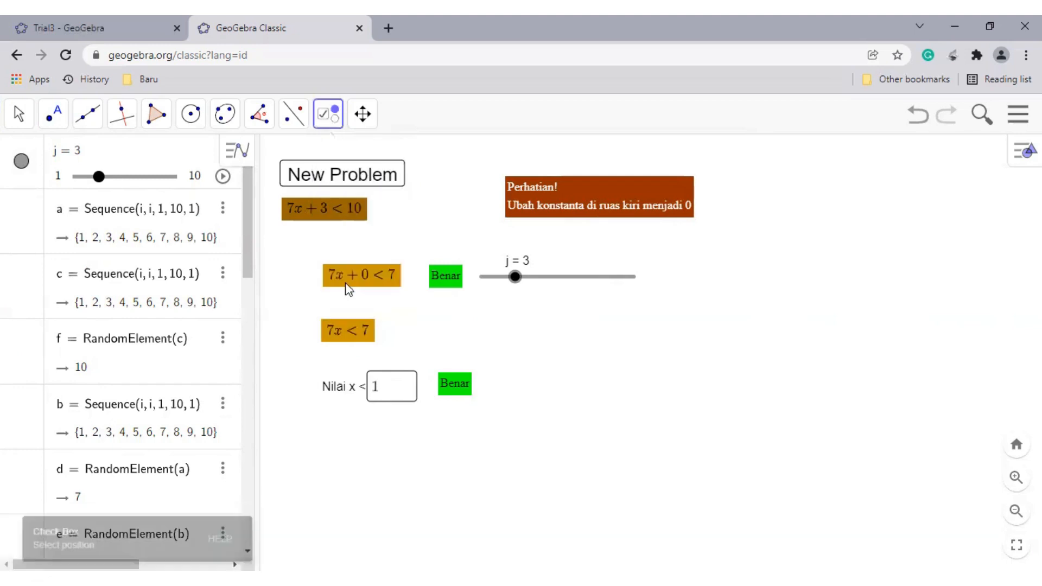
pyautogui.click(304, 245)
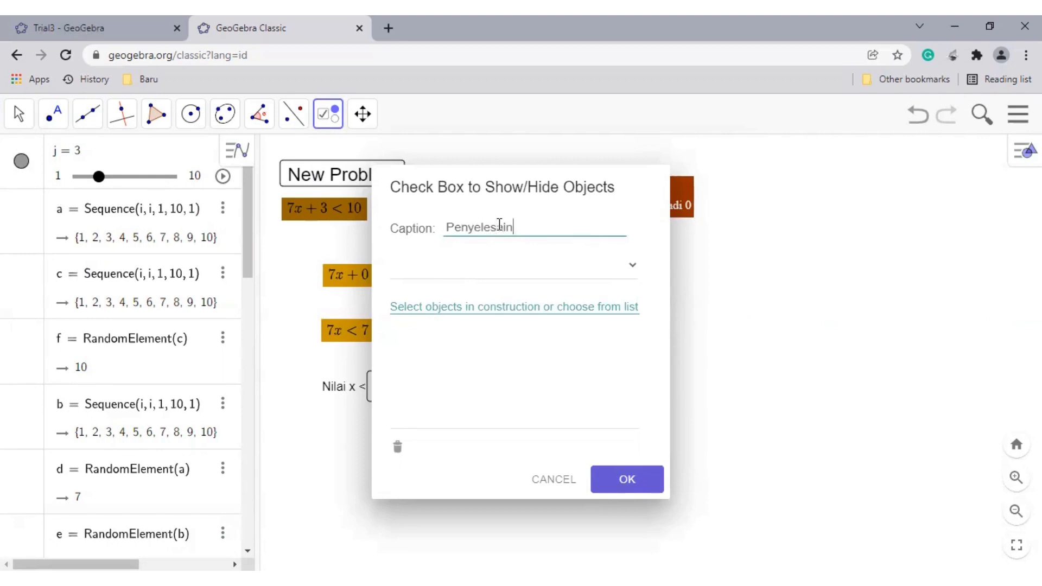
pyautogui.click(624, 477)
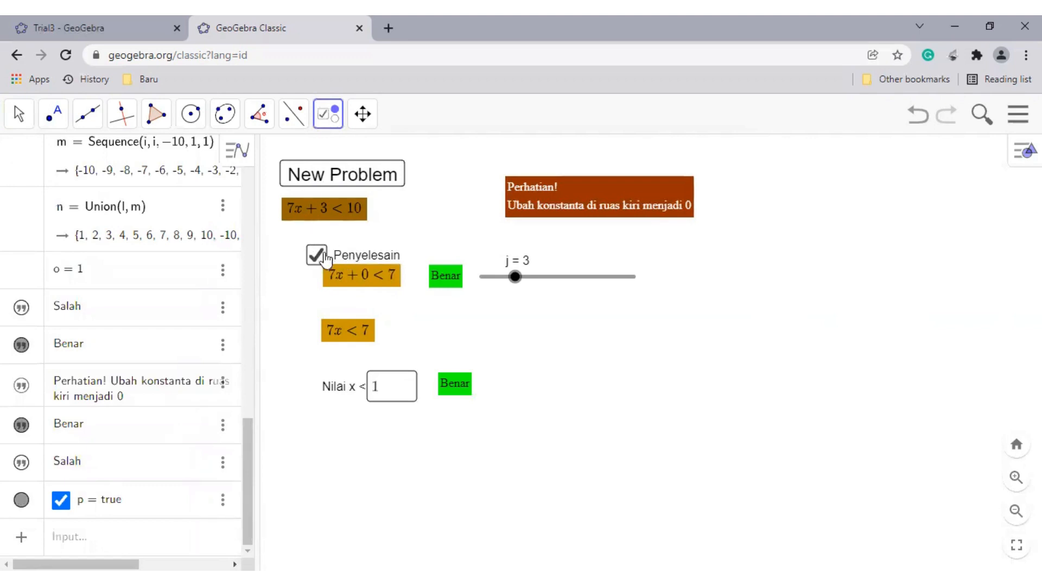
# - Return to the Move tool and untick the "Penyelesain" check box
pyautogui.click(16, 115)
pyautogui.click(50, 159)
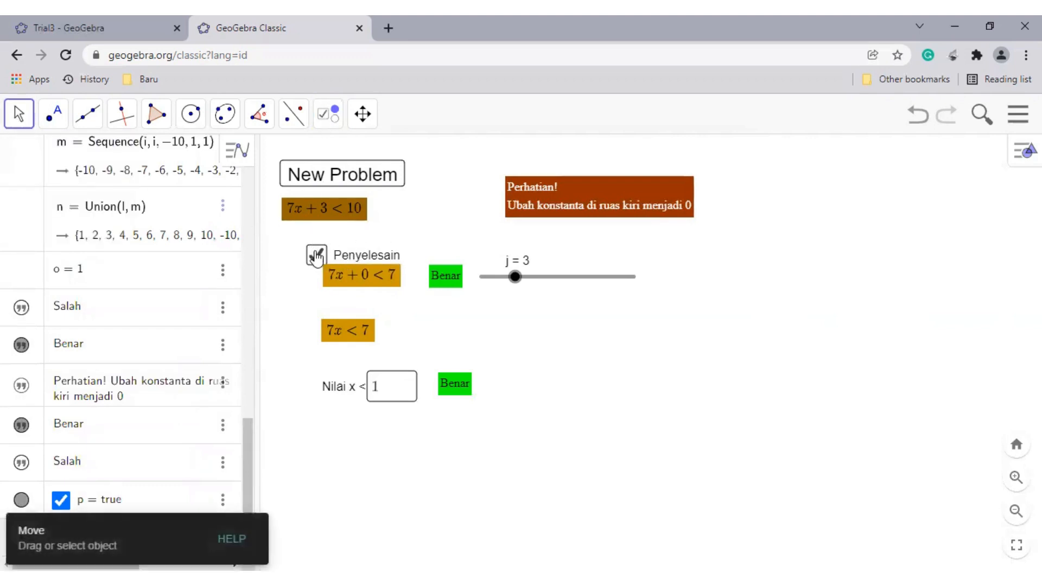
pyautogui.click(316, 256)
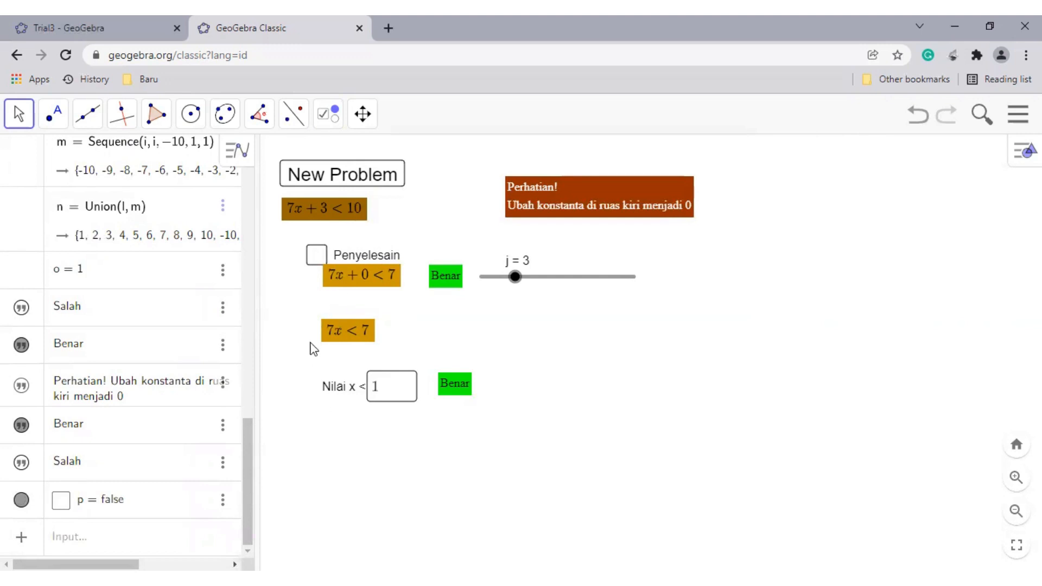
pyautogui.click(311, 258)
pyautogui.click(357, 255)
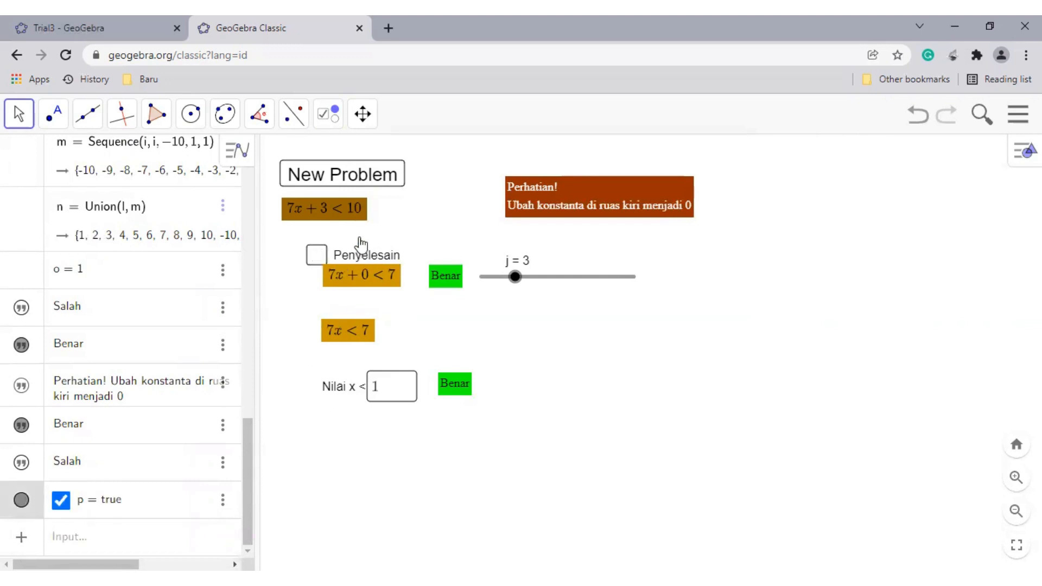
pyautogui.click(325, 260)
# - Add a check box captioned "Langkah 1" in the empty area below slider j, without linking any objects
pyautogui.click(327, 114)
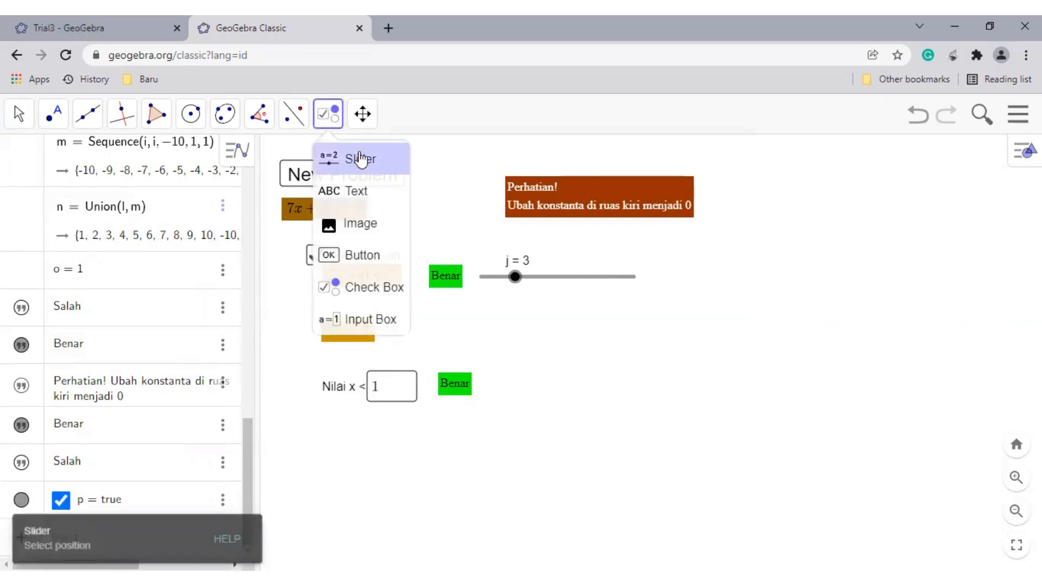
pyautogui.click(373, 287)
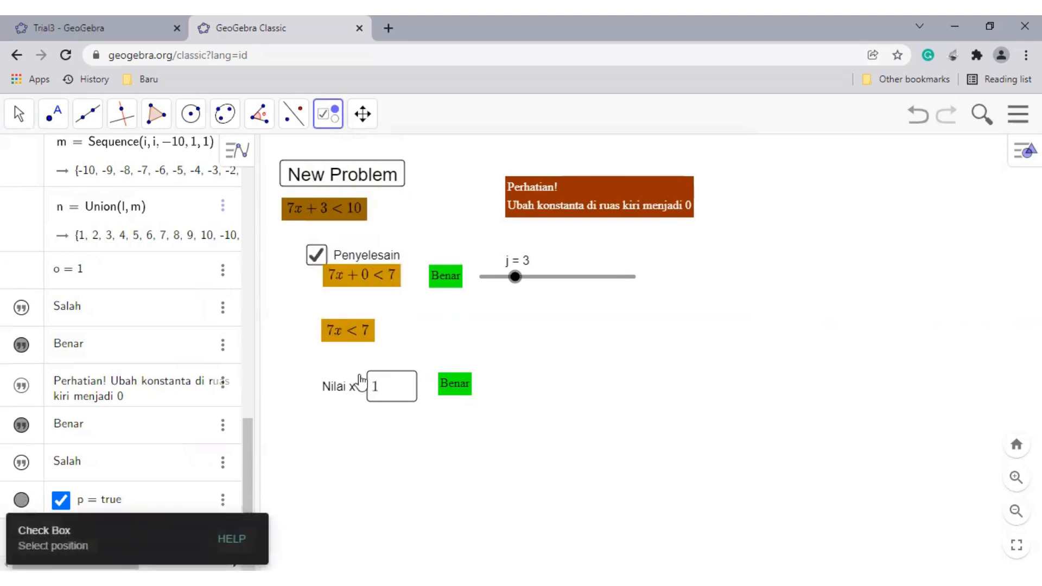
pyautogui.click(565, 327)
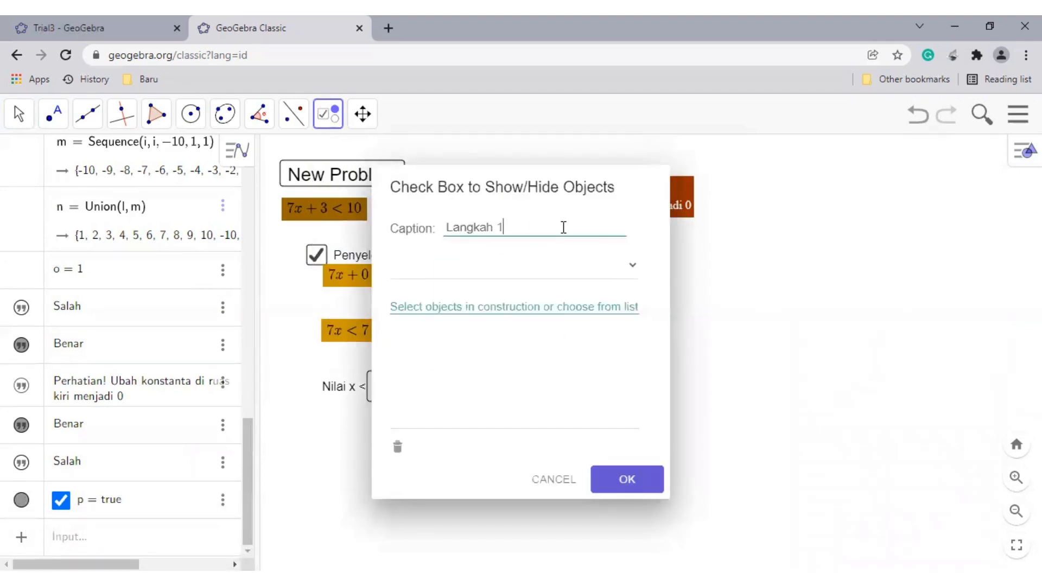
pyautogui.press('Return')
# - Add two more check boxes captioned "Langkah 2" and "Langkah 3" in the empty area beside the solution steps, without linking any objects
pyautogui.click(664, 339)
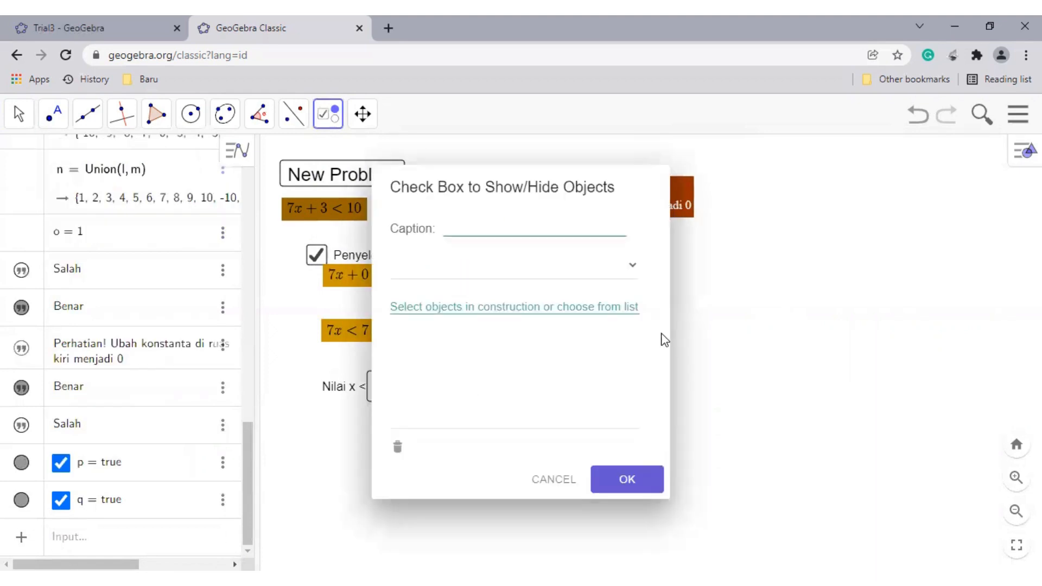
pyautogui.write('Langkah')
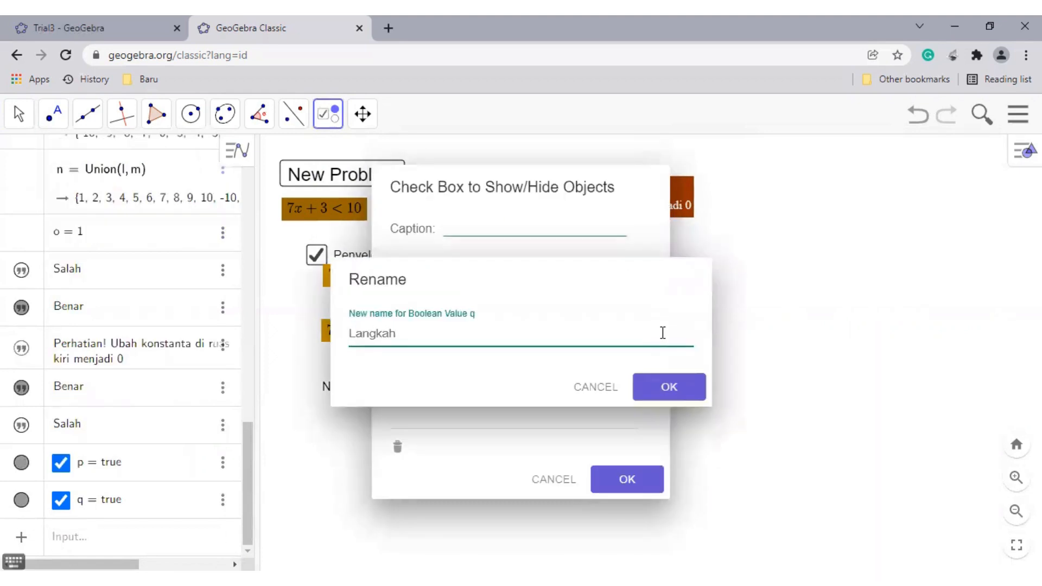
pyautogui.click(574, 387)
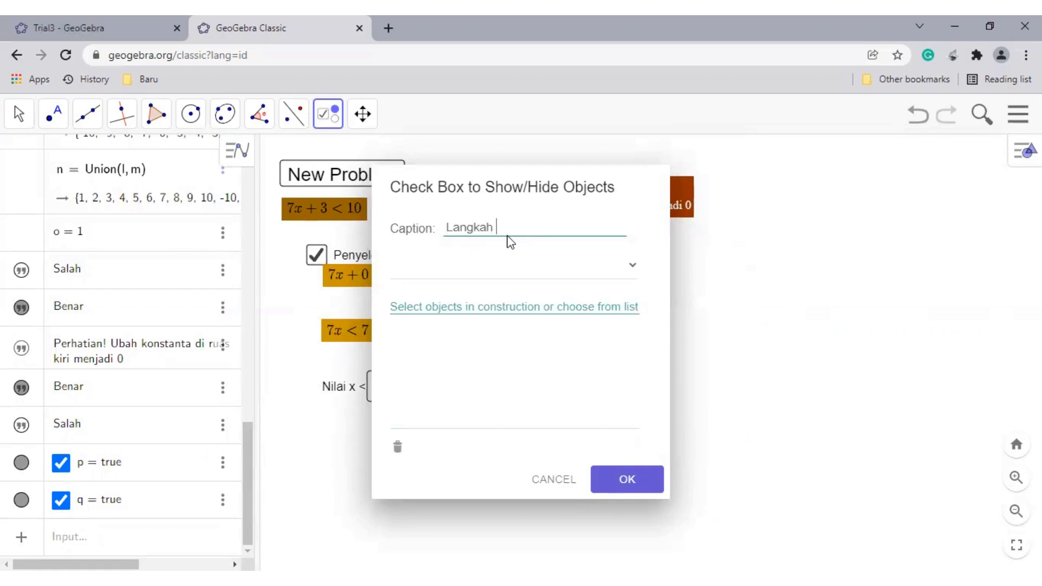
pyautogui.write('Langkah 2')
pyautogui.press('Return')
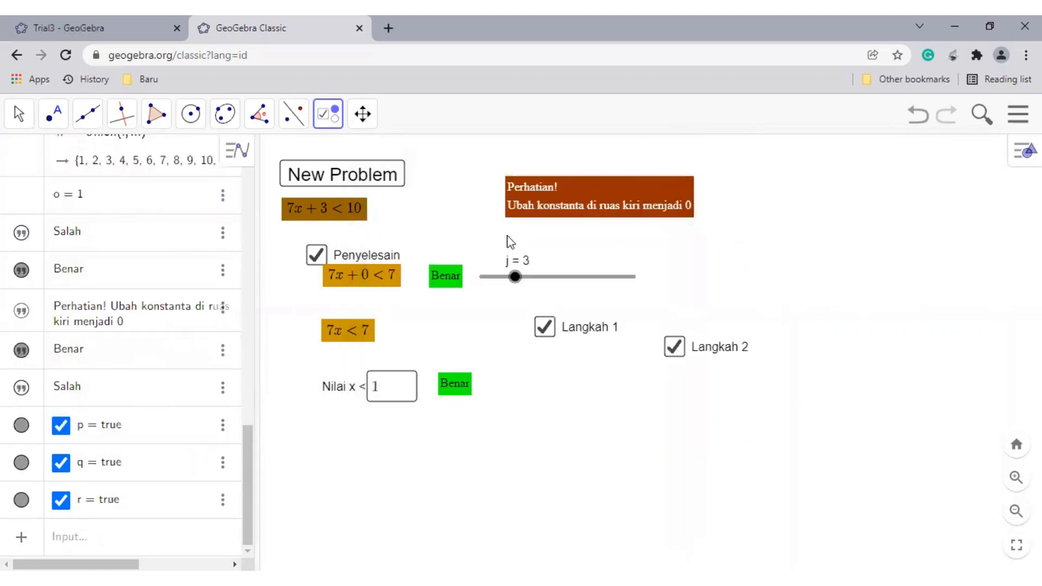
pyautogui.click(556, 390)
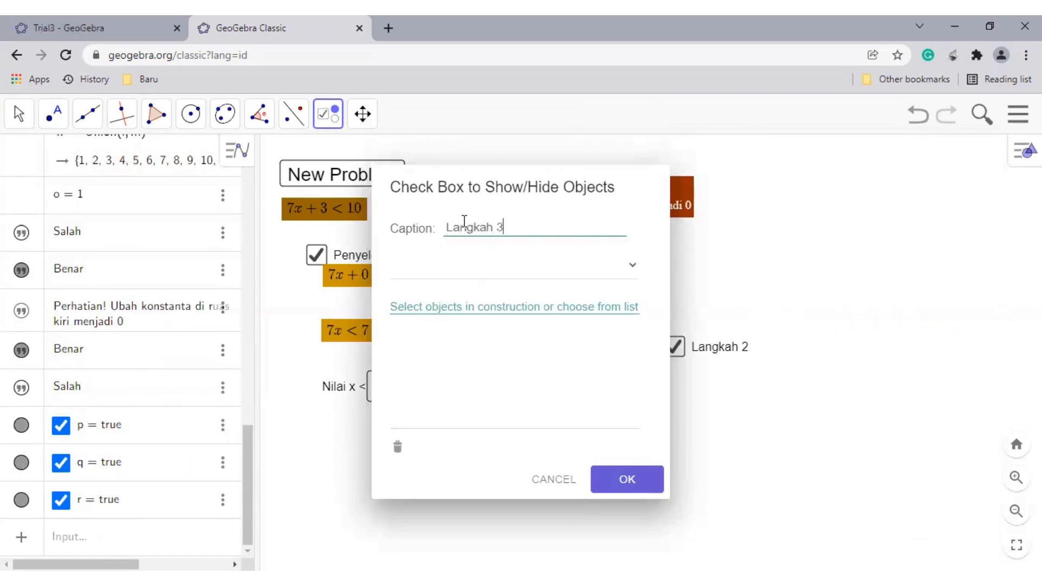
pyautogui.press('Return')
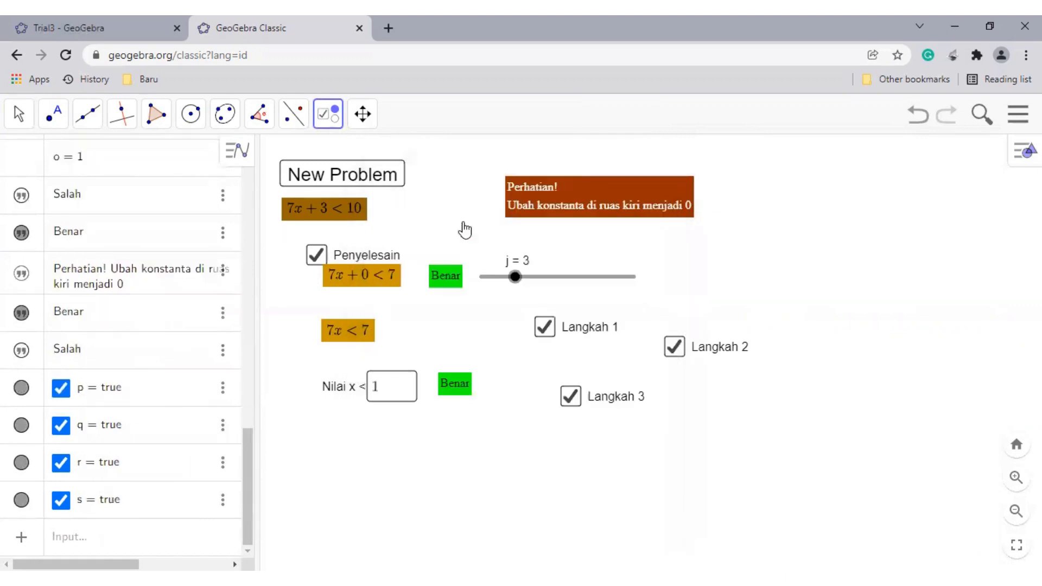
# - Unfix the "Penyelesain" check box, leave it unticked directly below the first inequality, and lower the second inequality to make room
pyautogui.click(24, 116)
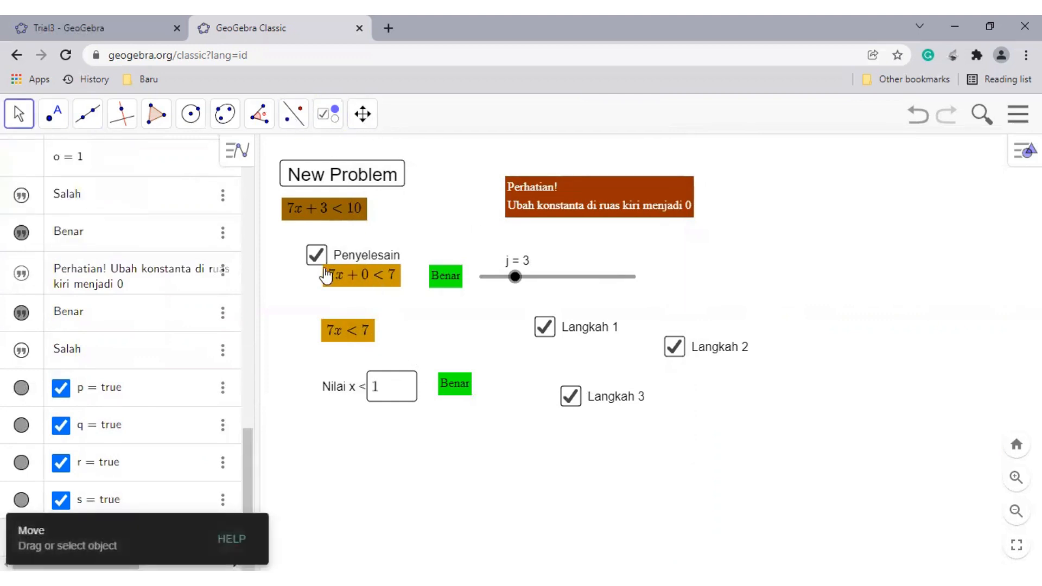
pyautogui.click(368, 254)
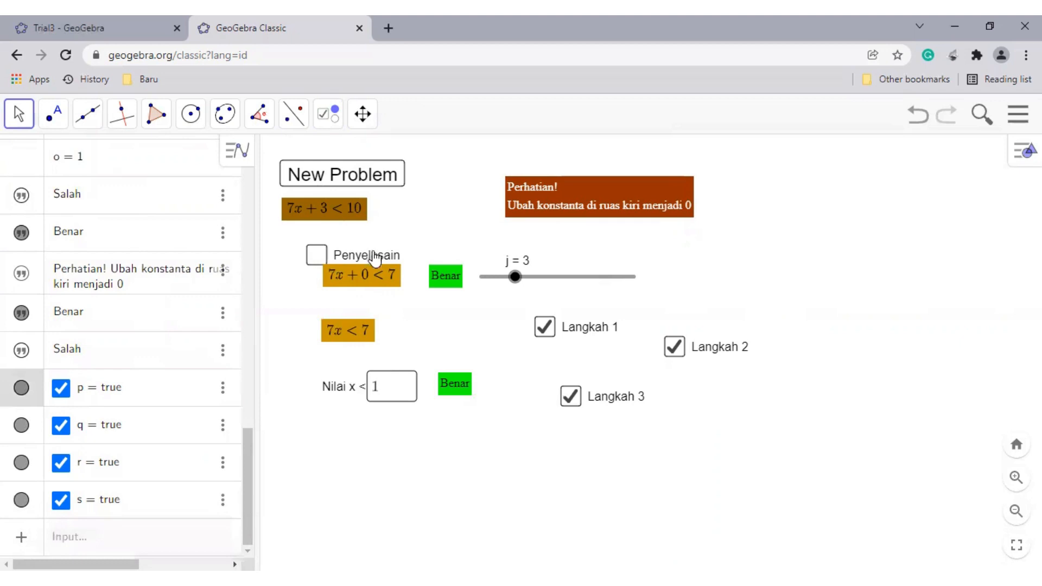
pyautogui.click(342, 256)
pyautogui.click(358, 259)
pyautogui.rightClick(325, 255)
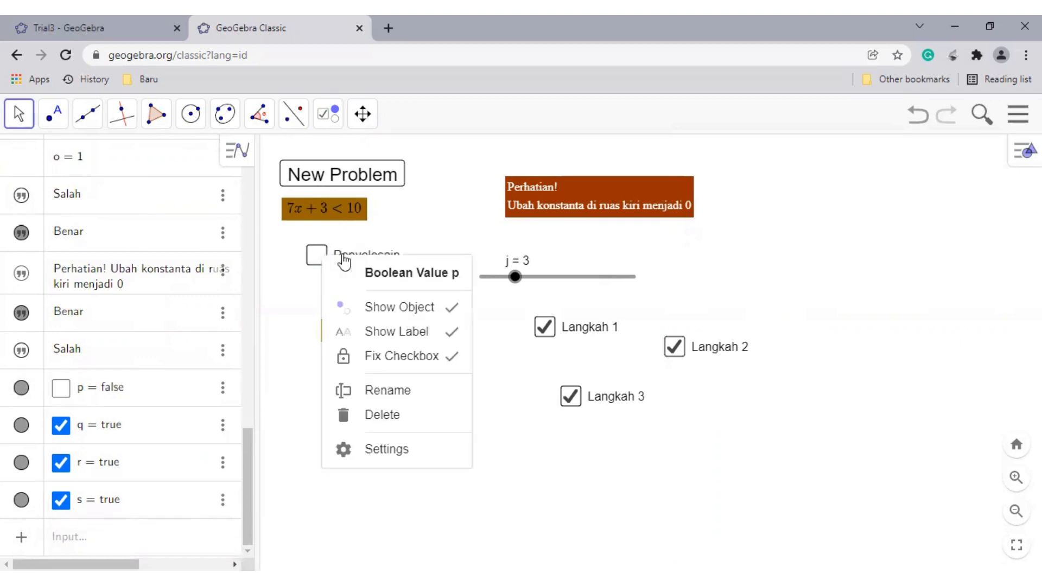
pyautogui.click(442, 360)
pyautogui.moveTo(360, 265); pyautogui.dragTo(383, 297)
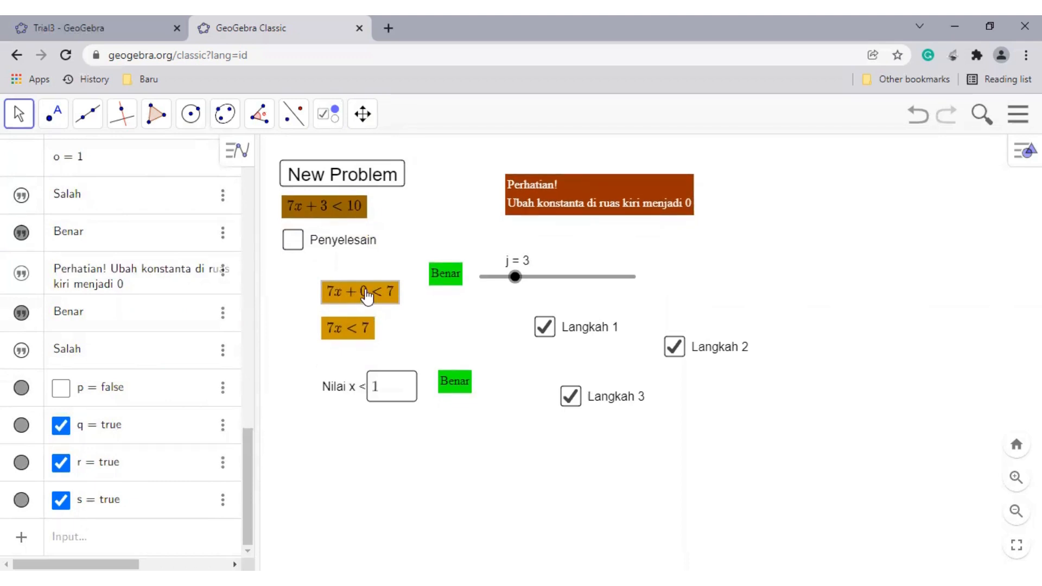
pyautogui.rightClick(367, 297)
pyautogui.click(419, 256)
pyautogui.moveTo(372, 288)
pyautogui.mouseDown()
pyautogui.moveTo(434, 326)
pyautogui.moveTo(400, 293)
pyautogui.moveTo(366, 290)
pyautogui.mouseUp()
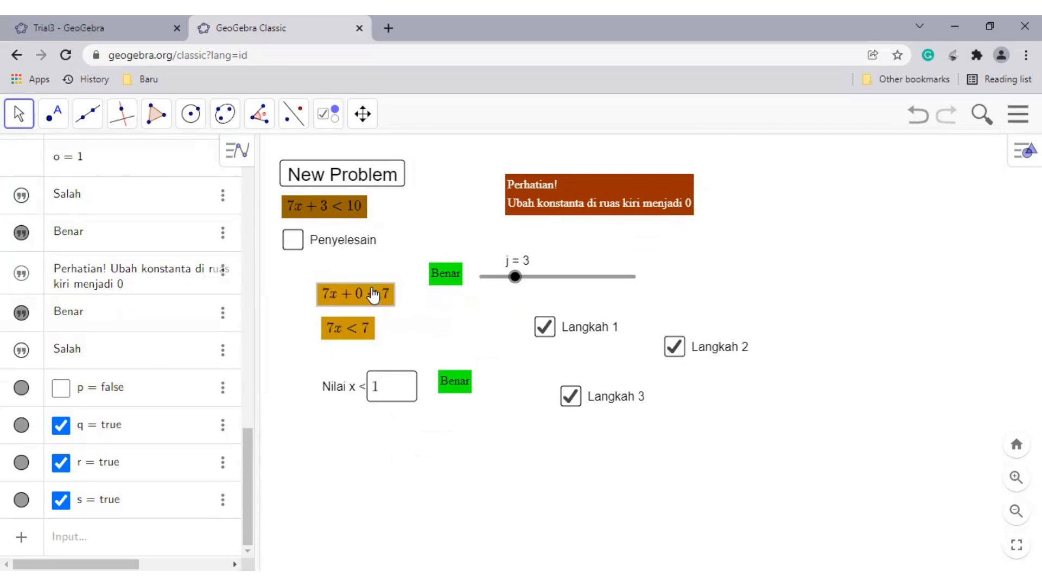
# - Unfix the "Langkah 1" check box, place it above the second inequality, and align the green "Benar" text and slider j with that inequality
pyautogui.rightClick(578, 326)
pyautogui.click(635, 423)
pyautogui.moveTo(550, 324); pyautogui.dragTo(376, 296)
pyautogui.moveTo(447, 281); pyautogui.dragTo(435, 305)
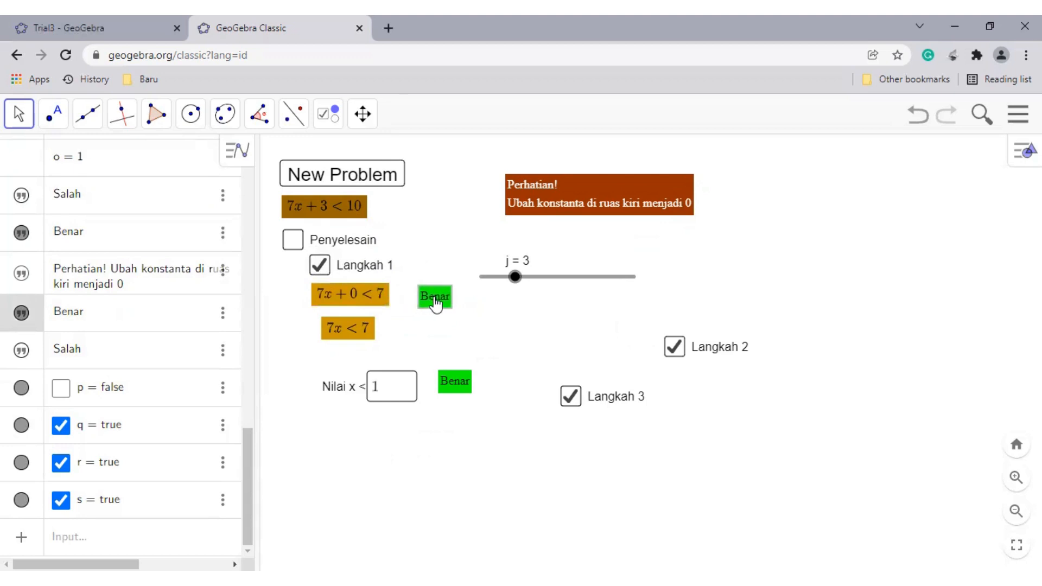
pyautogui.moveTo(565, 278); pyautogui.dragTo(569, 301)
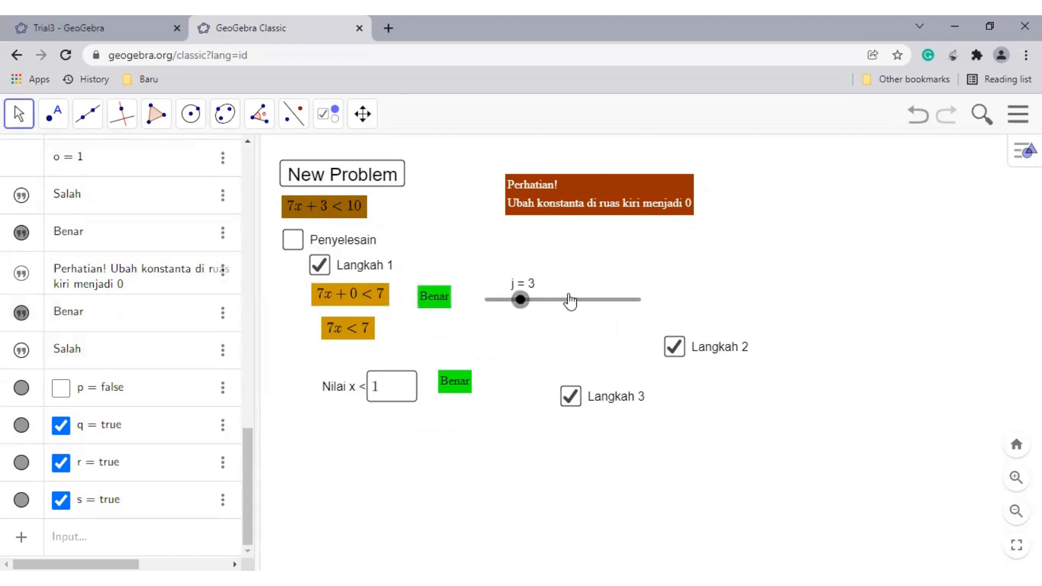
# - Unfix the "Nilai x <" input box and lower it together with the third inequality to leave space above them
pyautogui.click(401, 387)
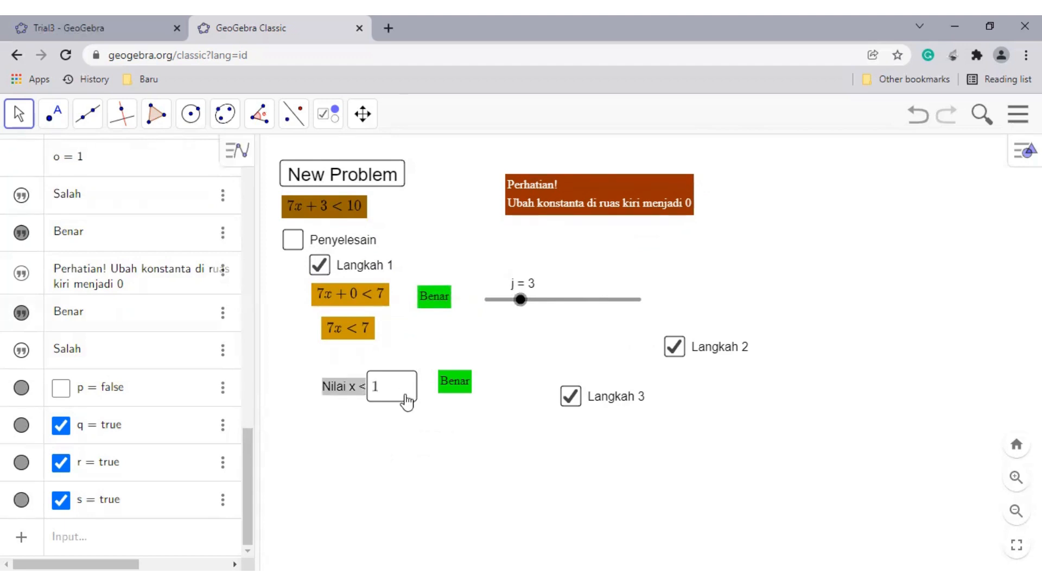
pyautogui.rightClick(400, 409)
pyautogui.click(454, 435)
pyautogui.moveTo(332, 383); pyautogui.dragTo(335, 414)
pyautogui.moveTo(343, 329); pyautogui.dragTo(340, 372)
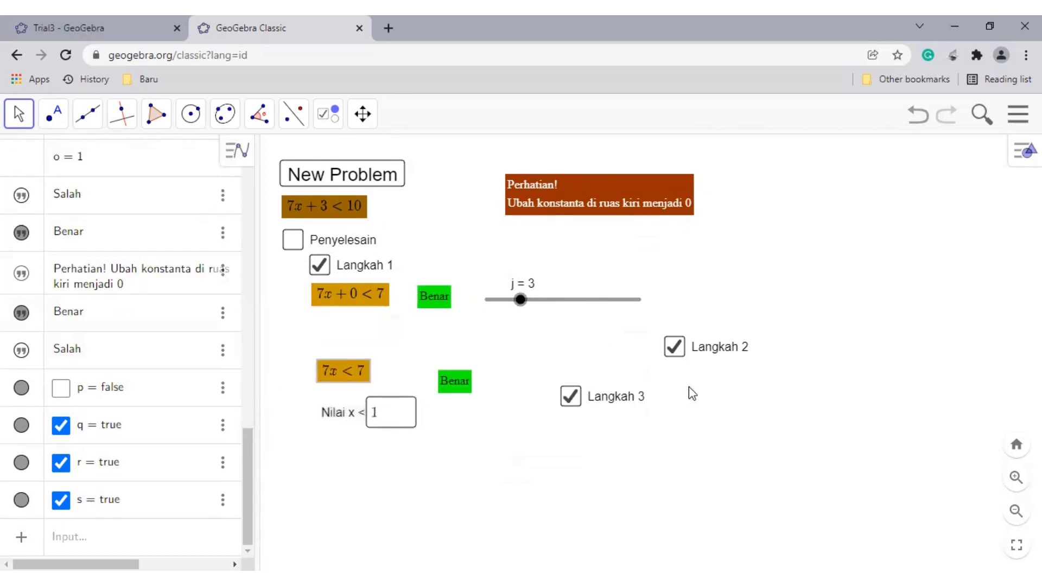
# - Unfix the "Langkah 2" check box, place it above the third inequality, and adjust that inequality and the "Nilai x <" input box below it
pyautogui.rightClick(693, 350)
pyautogui.click(738, 446)
pyautogui.moveTo(702, 356); pyautogui.dragTo(346, 336)
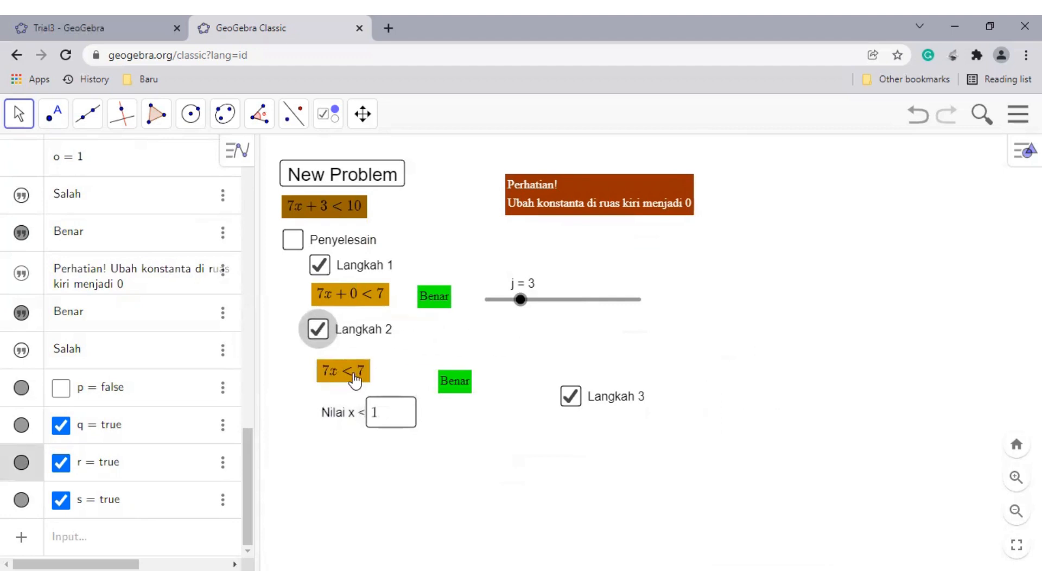
pyautogui.moveTo(358, 381); pyautogui.dragTo(351, 377)
pyautogui.moveTo(349, 404); pyautogui.dragTo(341, 438)
# - Untick and unfix the "Langkah 3" check box and place it just above the "Nilai x <" input box
pyautogui.click(602, 402)
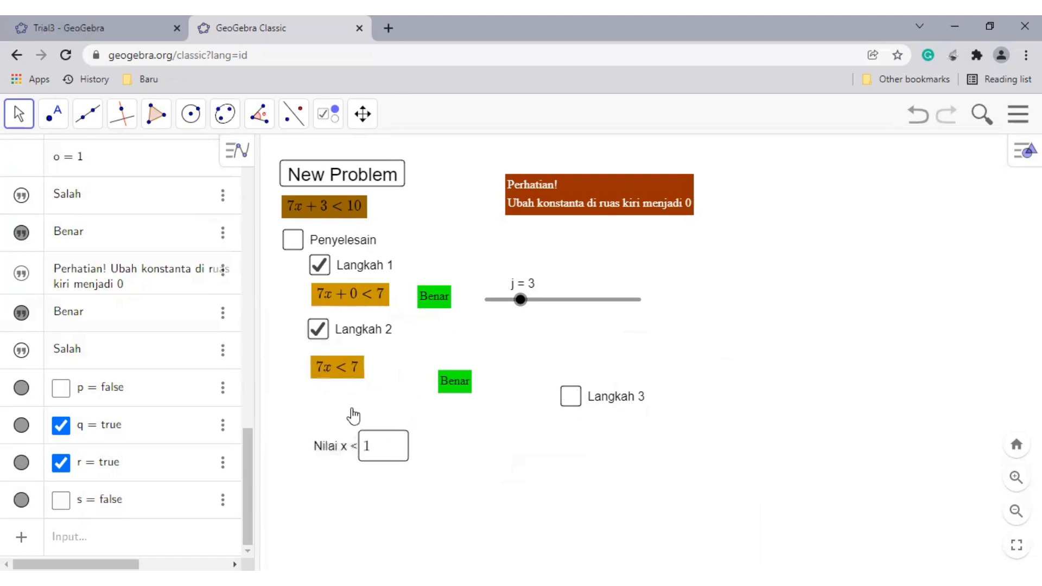
pyautogui.rightClick(610, 399)
pyautogui.click(683, 460)
pyautogui.moveTo(620, 409); pyautogui.dragTo(374, 429)
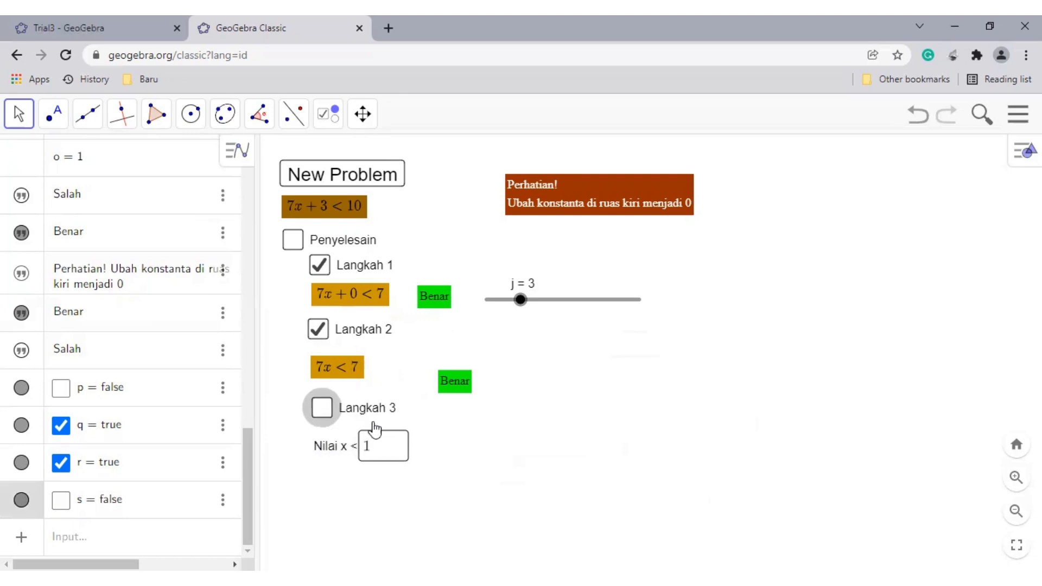
pyautogui.click(345, 445)
# - Place the green "Benar" text of the final answer directly beside the "Nilai x <" input box
pyautogui.rightClick(449, 391)
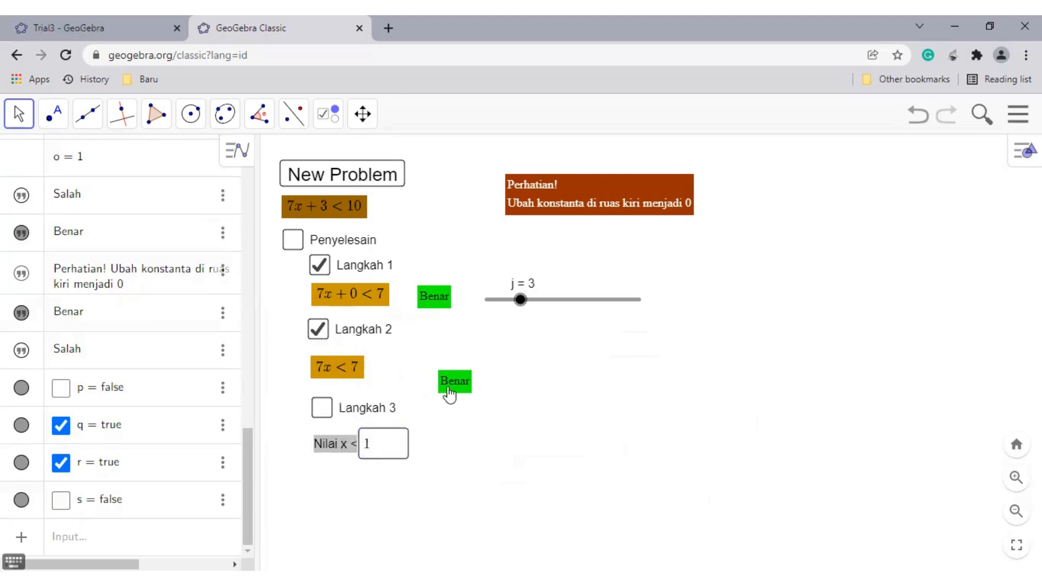
pyautogui.click(707, 354)
pyautogui.moveTo(457, 386); pyautogui.dragTo(446, 448)
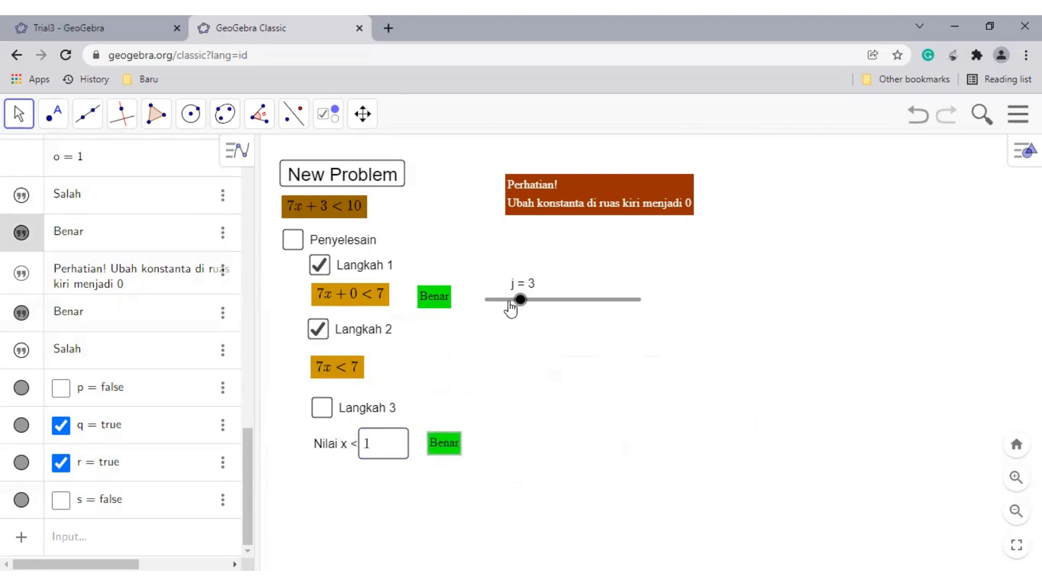
# - With slider j at 4, align the red "Salah" texts with the second inequality and input box, and match the upper "Benar" text at j = 3
pyautogui.moveTo(528, 309); pyautogui.dragTo(538, 304)
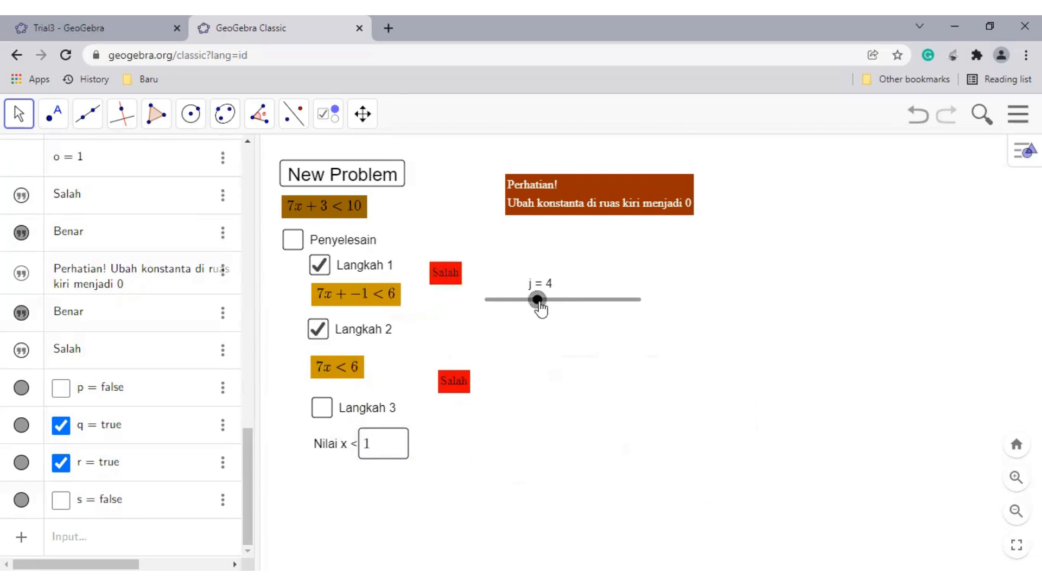
pyautogui.moveTo(443, 283); pyautogui.dragTo(428, 295)
pyautogui.moveTo(459, 383); pyautogui.dragTo(447, 442)
pyautogui.click(539, 311)
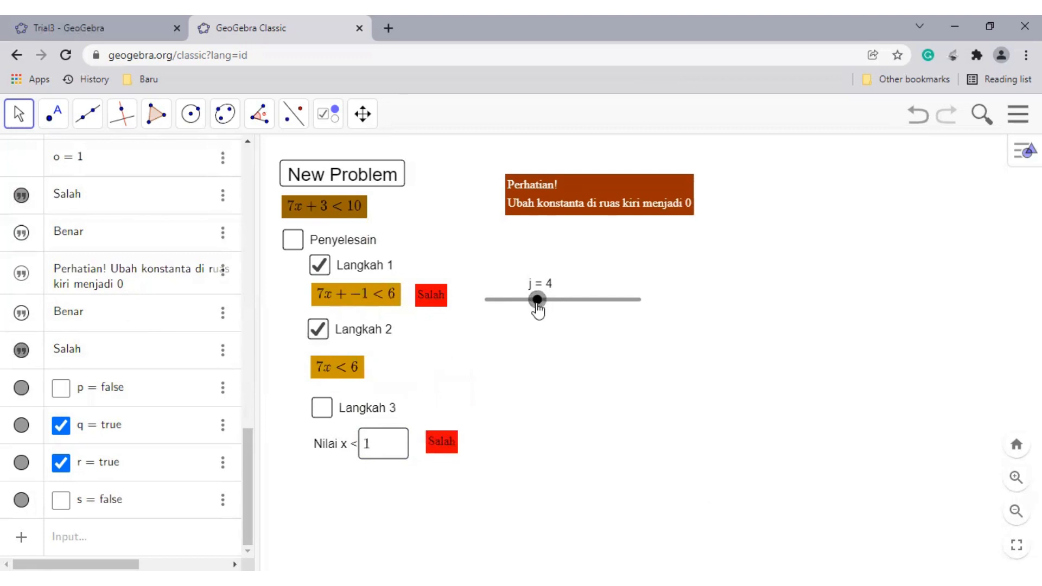
pyautogui.moveTo(530, 299)
pyautogui.mouseDown()
pyautogui.moveTo(537, 304)
pyautogui.moveTo(526, 306)
pyautogui.mouseUp()
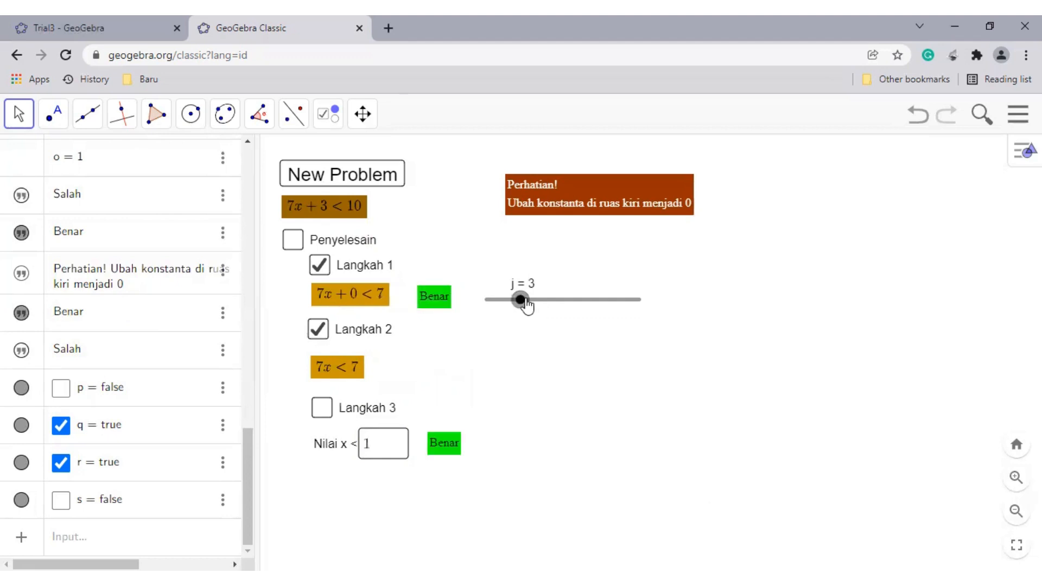
pyautogui.moveTo(428, 298); pyautogui.dragTo(425, 297)
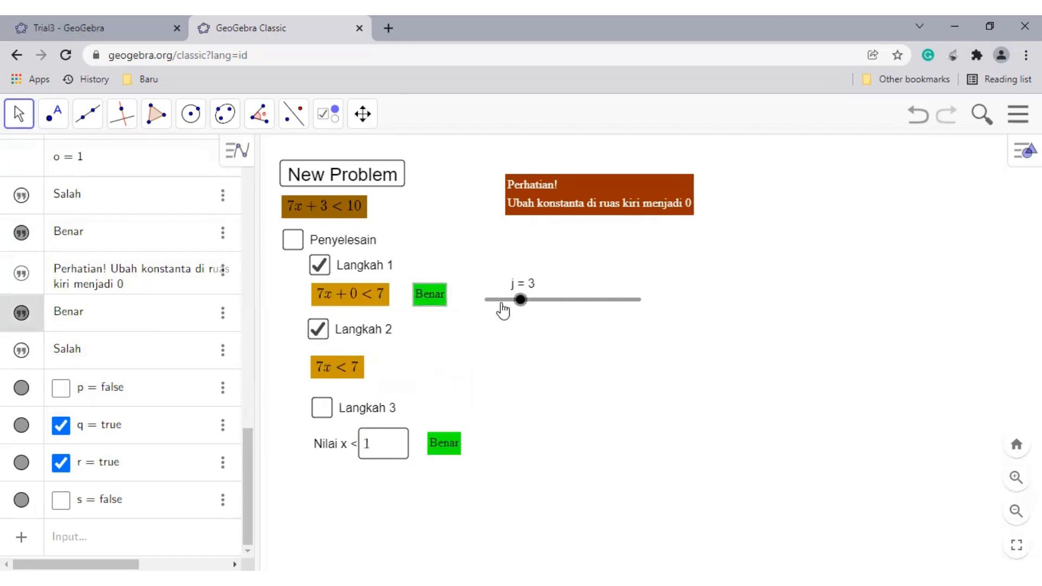
pyautogui.moveTo(518, 302); pyautogui.dragTo(537, 302)
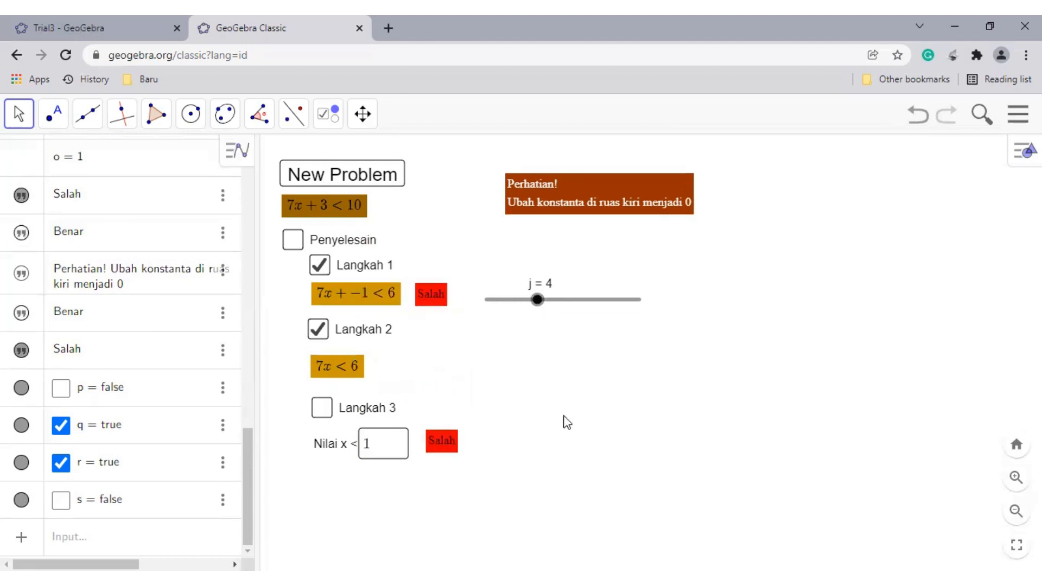
# - Tick "Penyelesain" and line up the "Langkah 2" and "Langkah 3" check boxes, third inequality and "Nilai x <" input box, leaving "Langkah 3" unticked
pyautogui.click(322, 409)
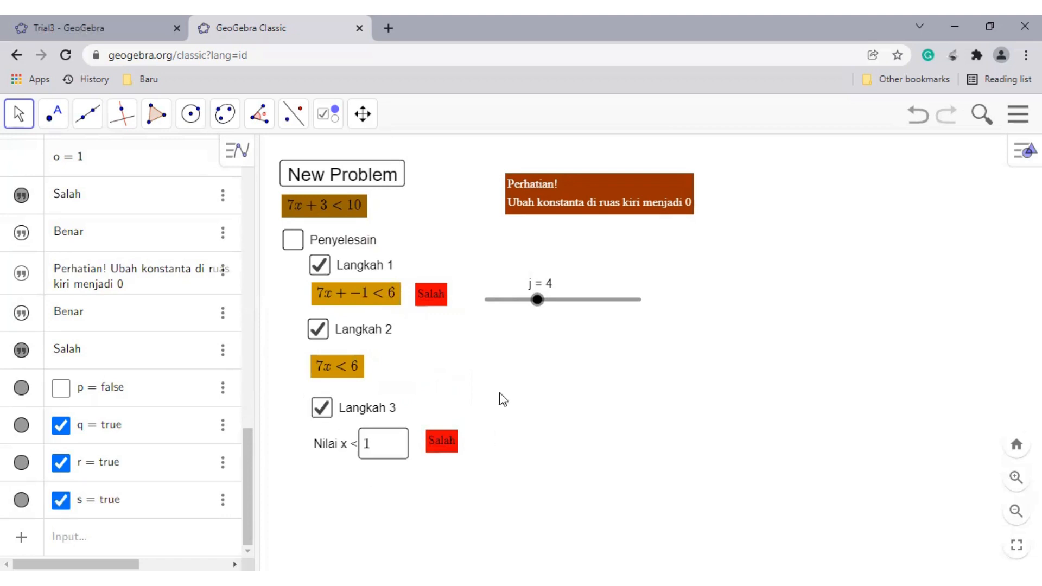
pyautogui.click(293, 240)
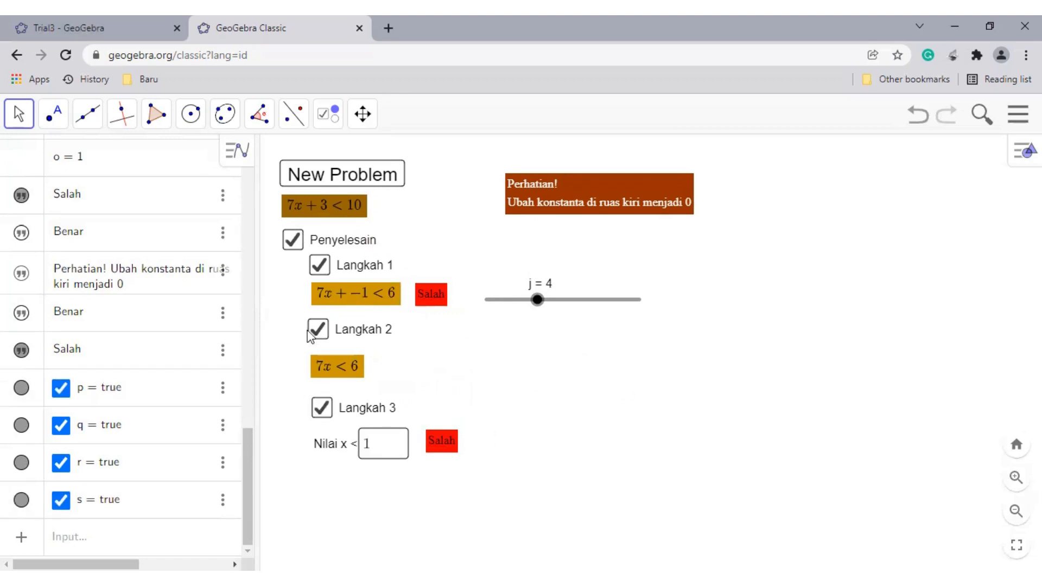
pyautogui.moveTo(345, 332); pyautogui.dragTo(350, 374)
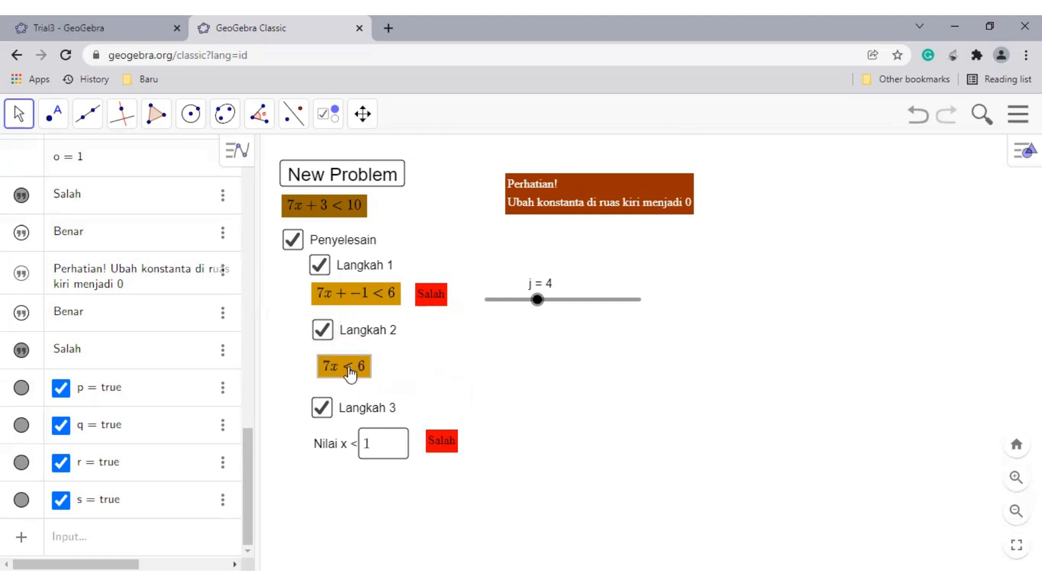
pyautogui.moveTo(359, 415); pyautogui.dragTo(332, 456)
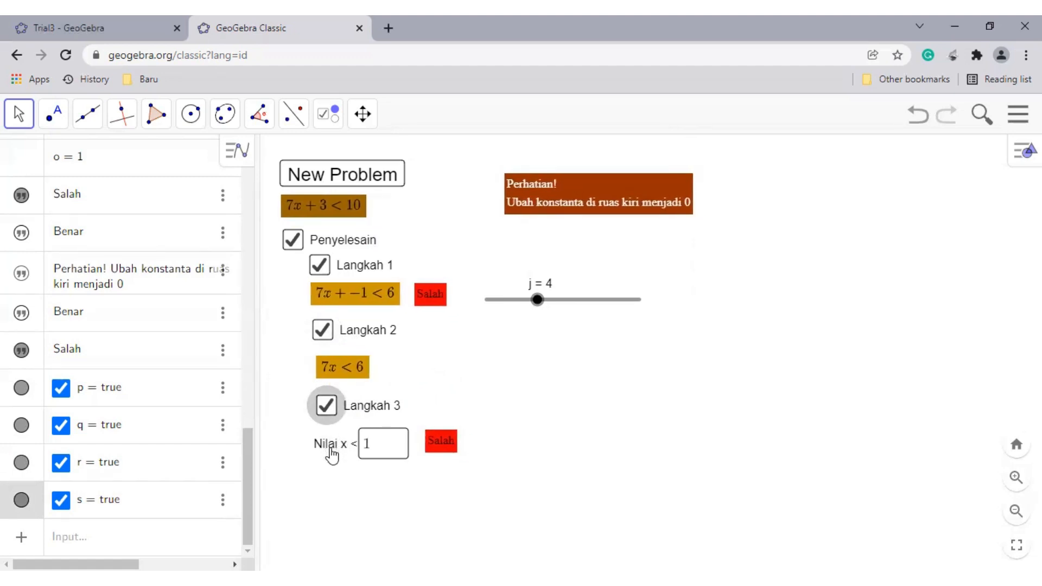
pyautogui.click(354, 408)
pyautogui.moveTo(337, 450); pyautogui.dragTo(339, 447)
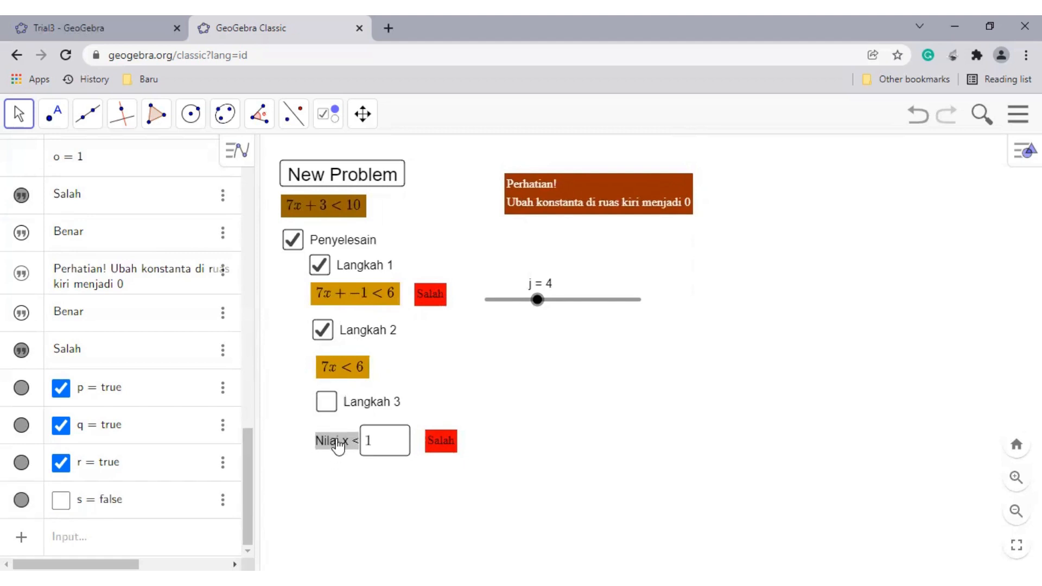
pyautogui.rightClick(369, 401)
pyautogui.click(690, 374)
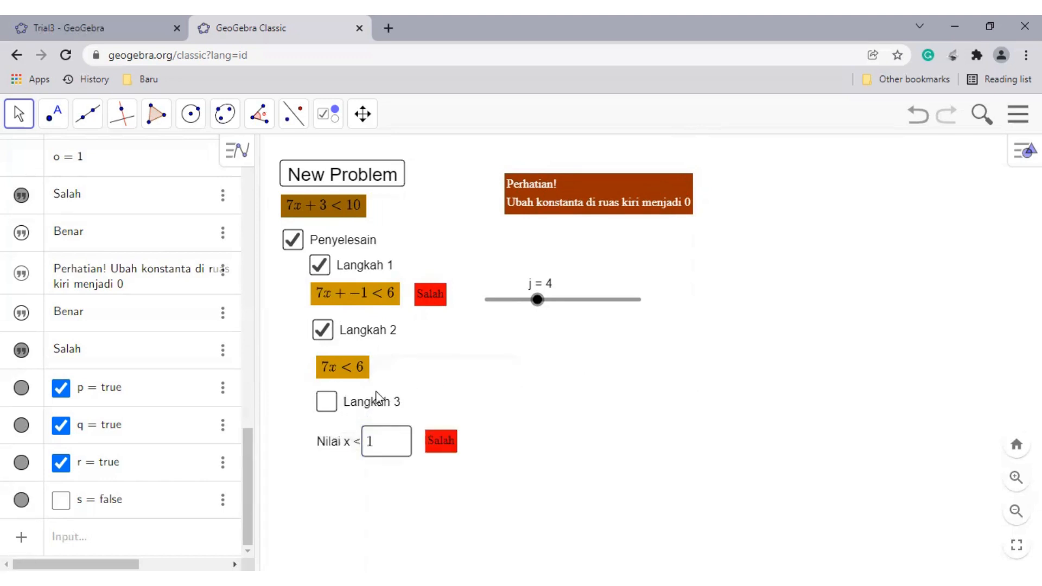
# - Make the "Nilai x <" input box show only when condition s, the "Langkah 3" check box, is true
pyautogui.rightClick(373, 408)
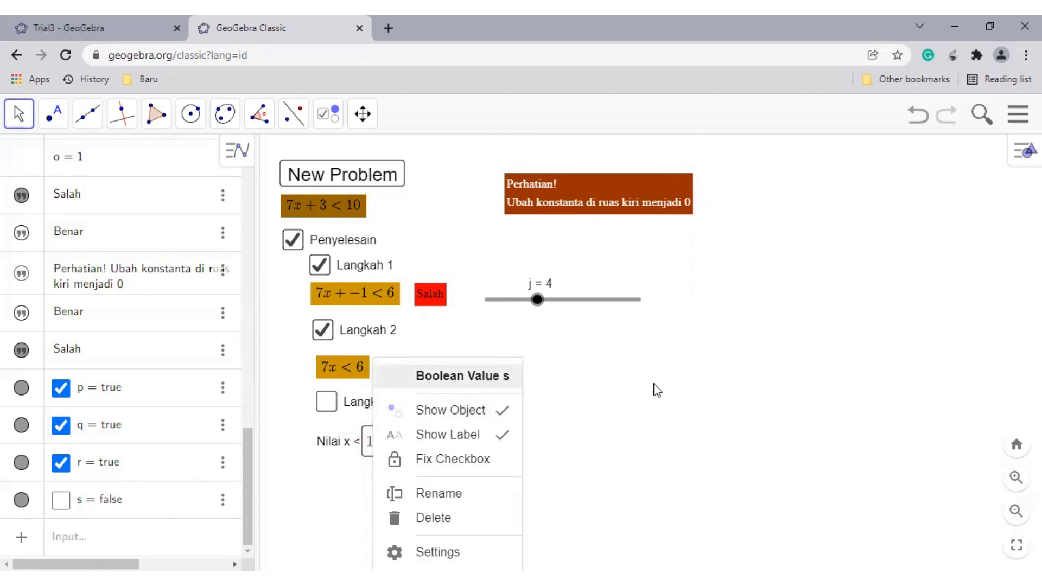
pyautogui.click(574, 396)
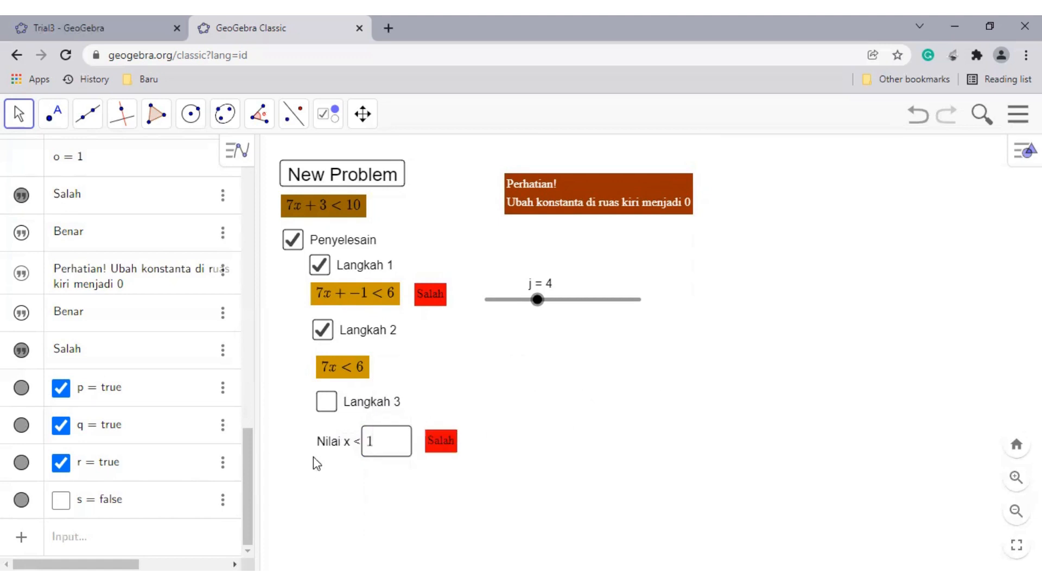
pyautogui.rightClick(333, 447)
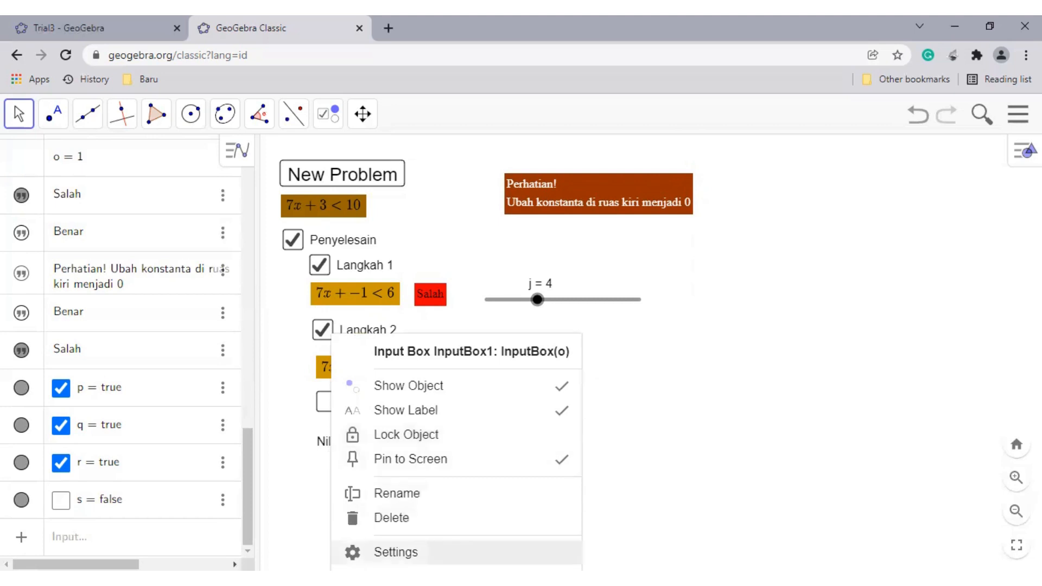
pyautogui.press('Return')
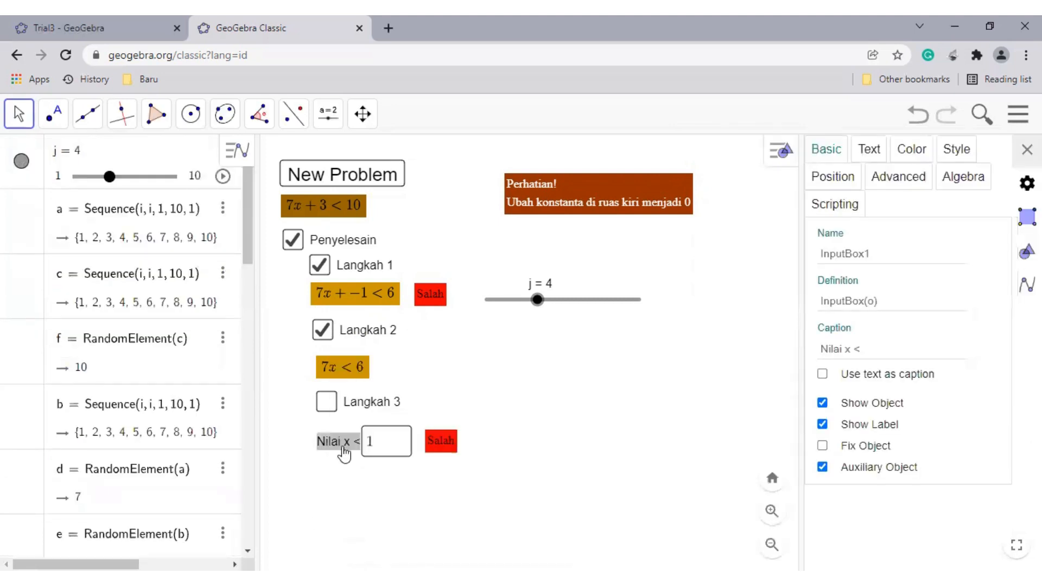
pyautogui.click(910, 180)
pyautogui.click(851, 256)
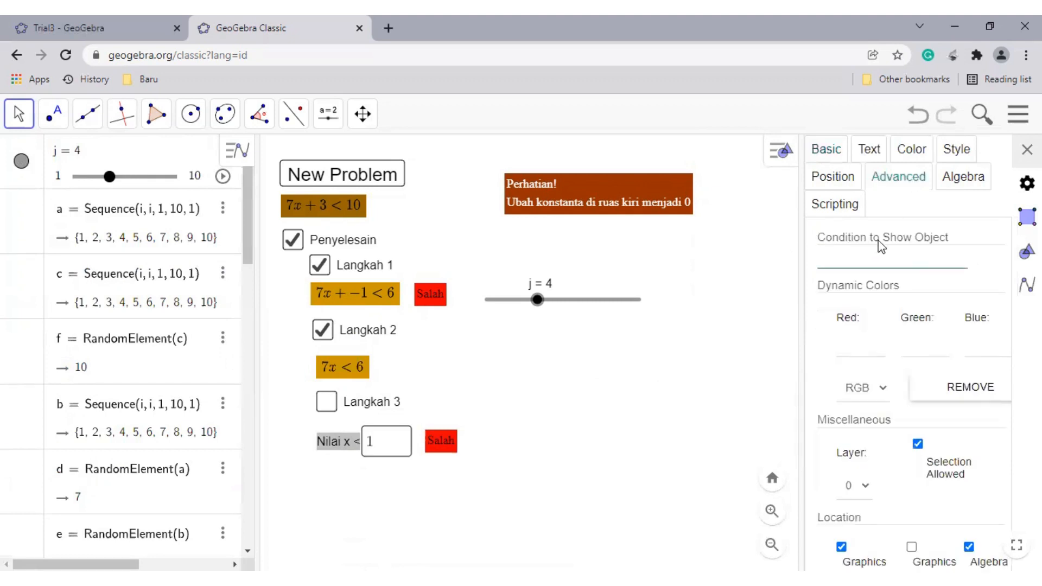
pyautogui.click(905, 262)
pyautogui.write('s')
pyautogui.press('Return')
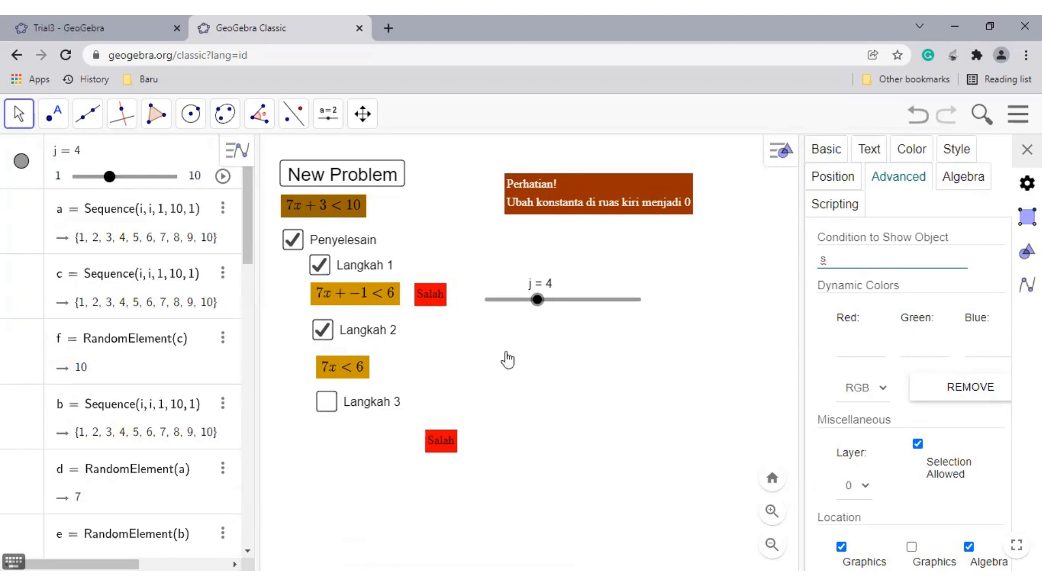
# - Toggle the "Langkah 3" check box repeatedly to test the visibility of the "Nilai x <" input box, leaving it ticked
pyautogui.click(326, 402)
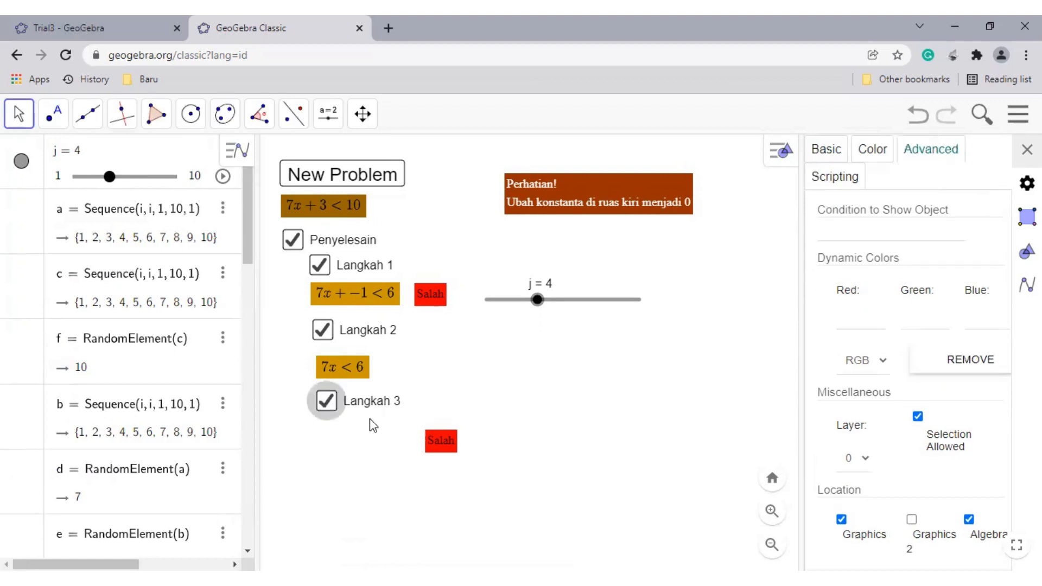
pyautogui.click(17, 117)
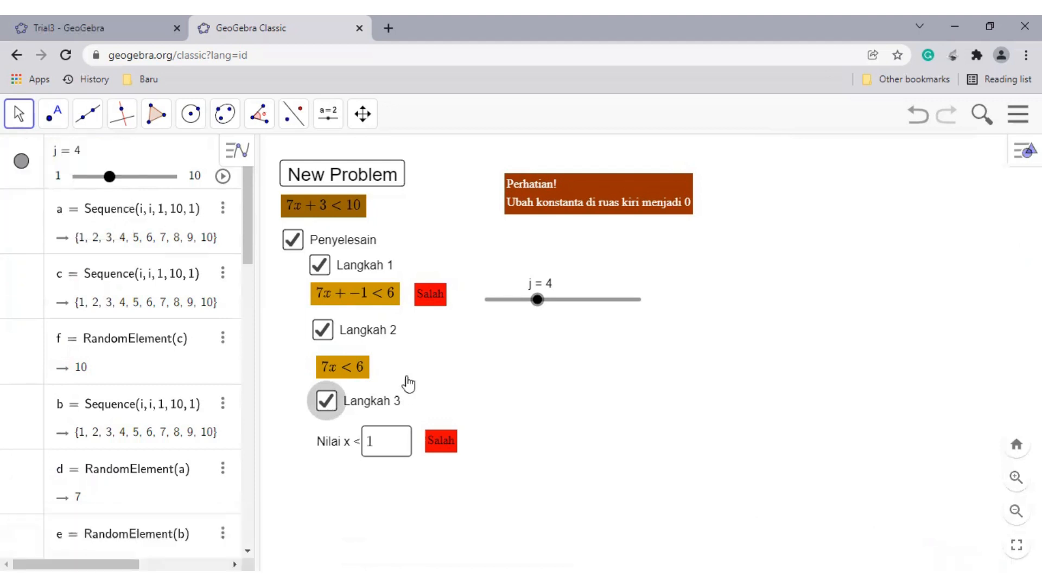
pyautogui.click(327, 404)
pyautogui.click(329, 407)
pyautogui.click(330, 408)
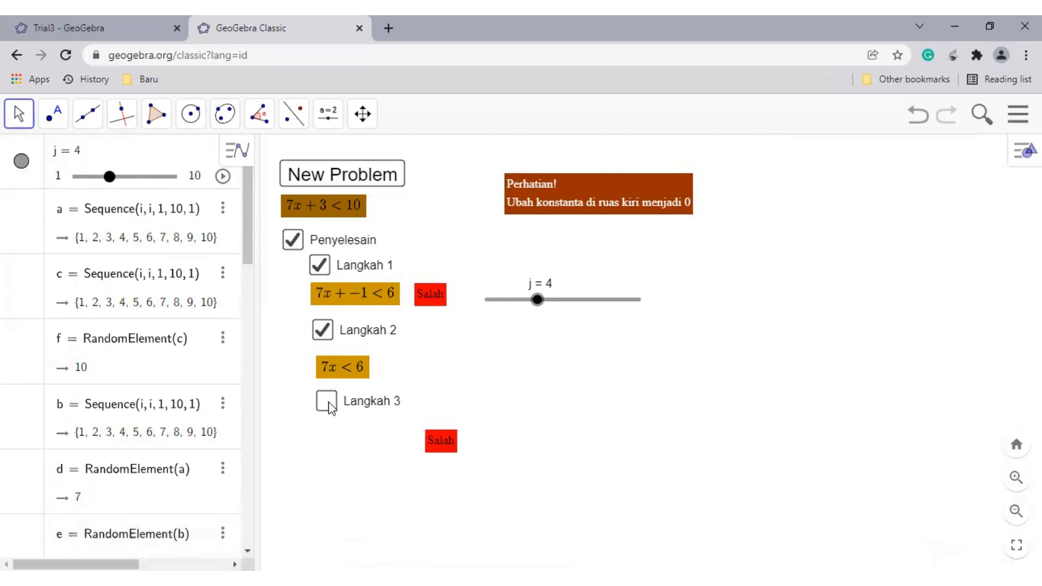
pyautogui.click(330, 408)
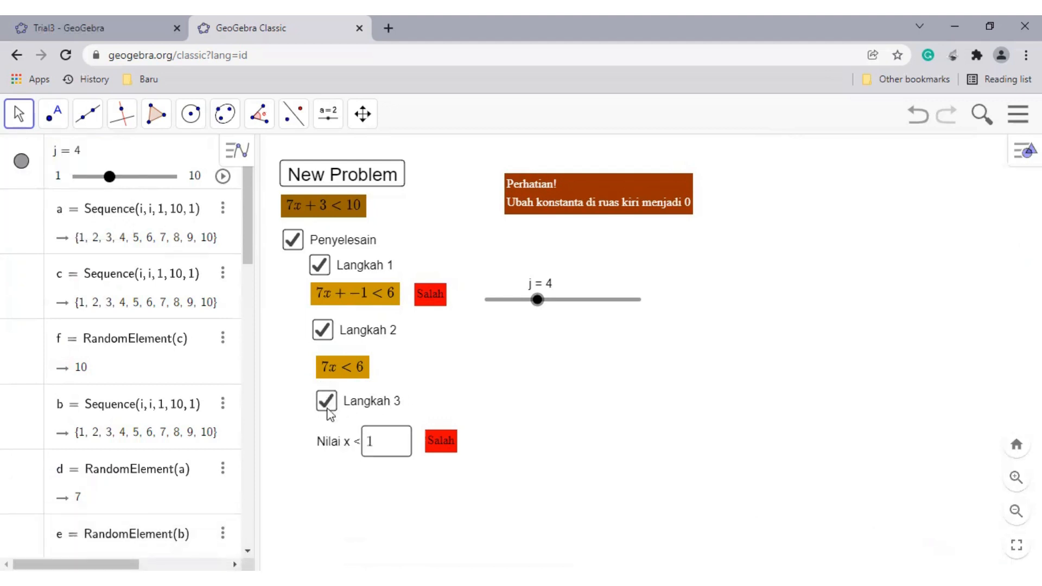
pyautogui.click(327, 411)
pyautogui.click(324, 406)
pyautogui.click(328, 402)
pyautogui.click(328, 405)
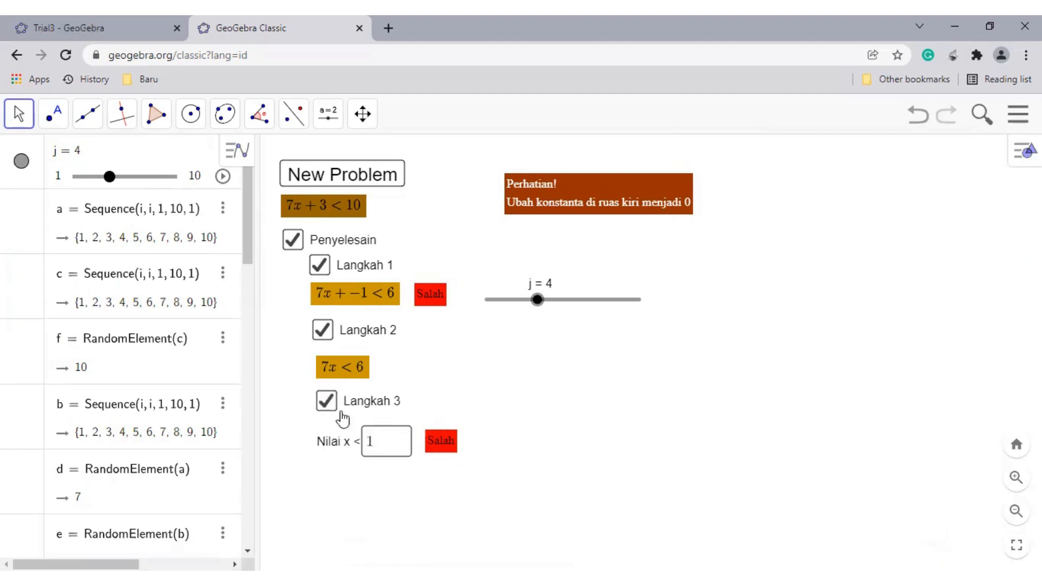
# - Set the show condition of the red "Salah" text beside the "Nilai x <" input box to s ∧ (o < k ∨ o > k)
pyautogui.rightClick(449, 446)
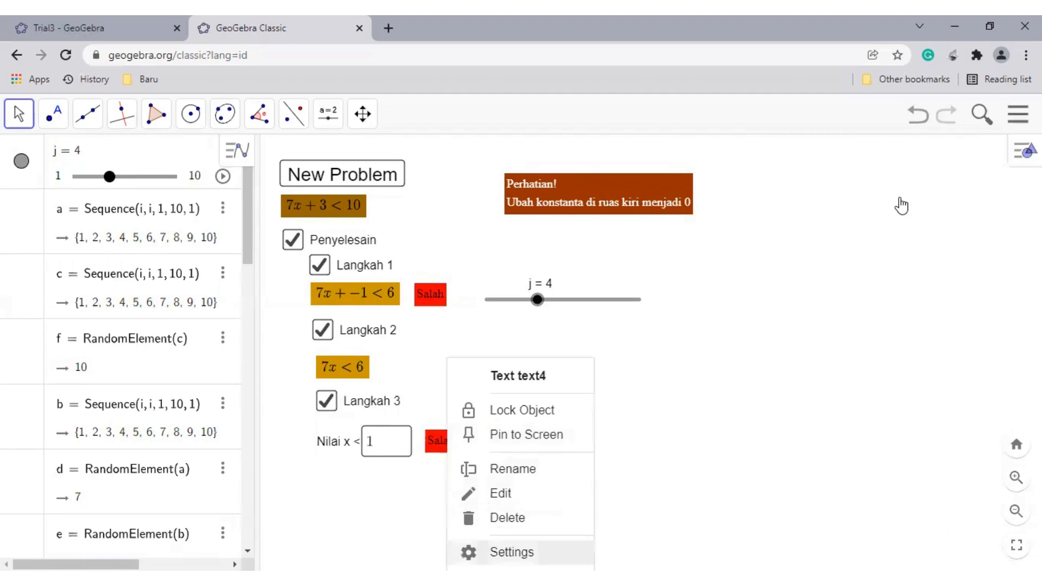
pyautogui.press('Return')
pyautogui.click(853, 176)
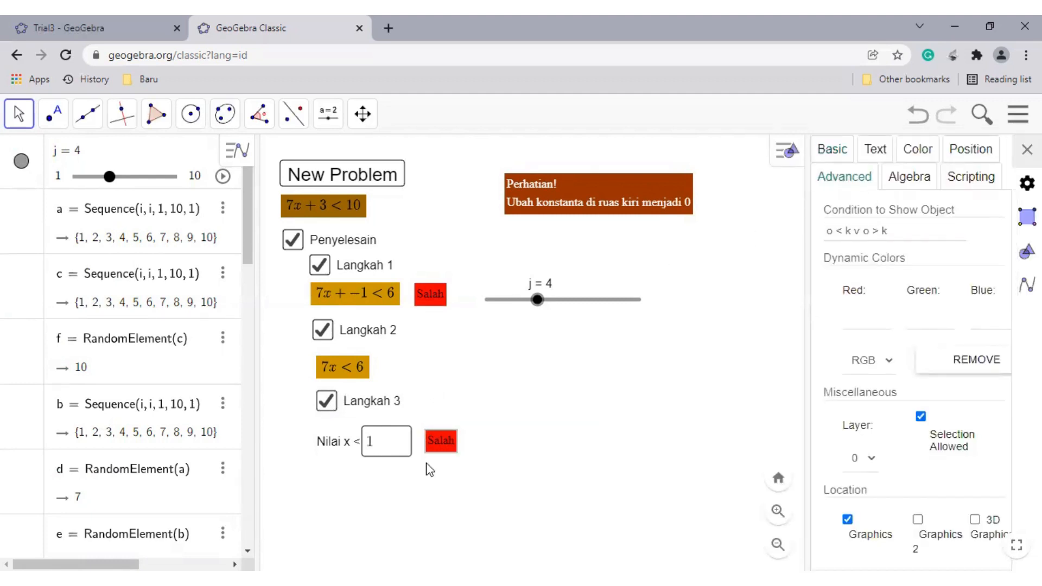
pyautogui.click(829, 233)
pyautogui.click(826, 230)
pyautogui.write('s')
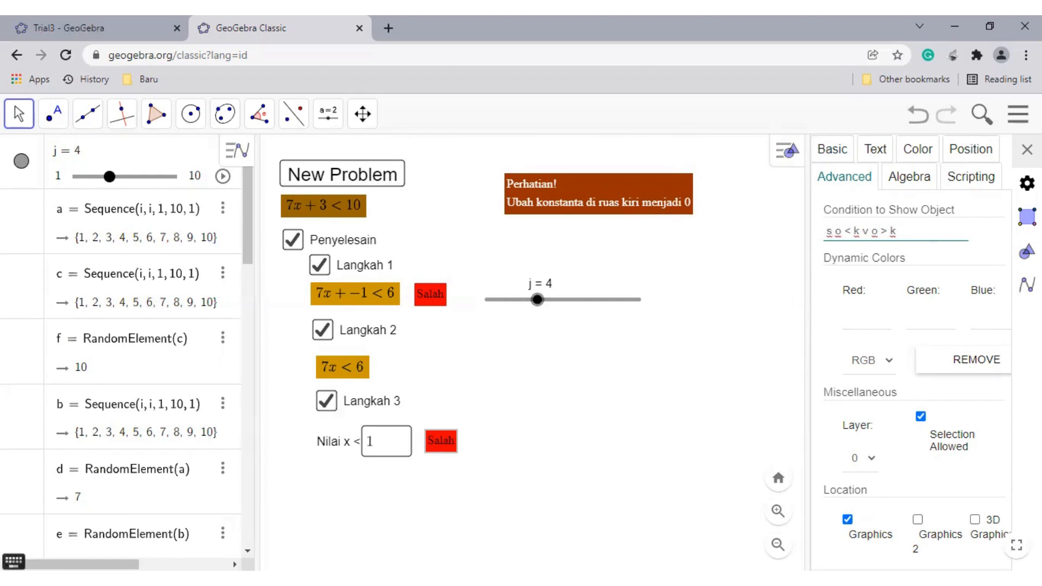
pyautogui.click(13, 561)
pyautogui.click(826, 232)
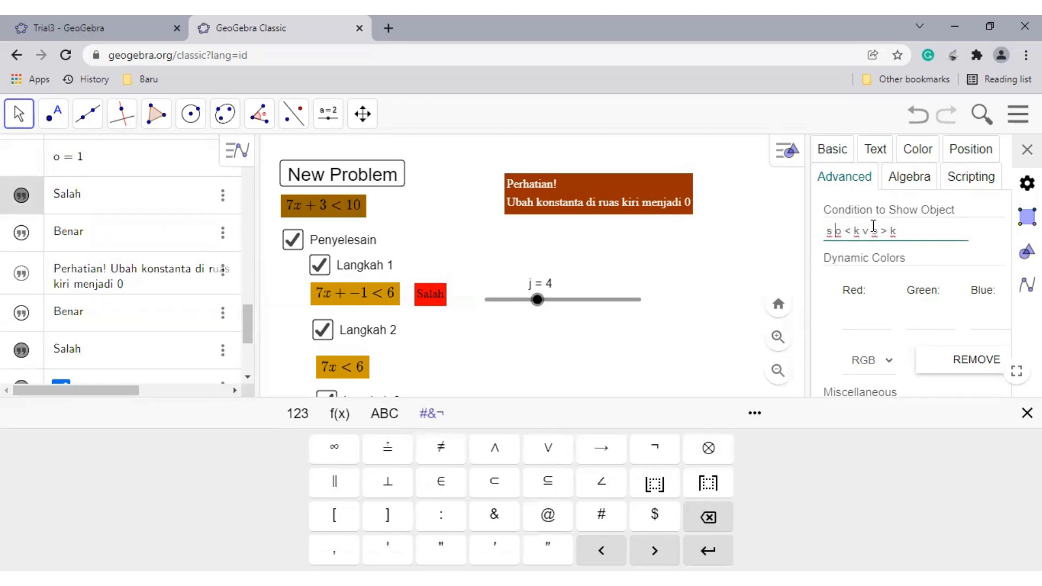
pyautogui.click(494, 448)
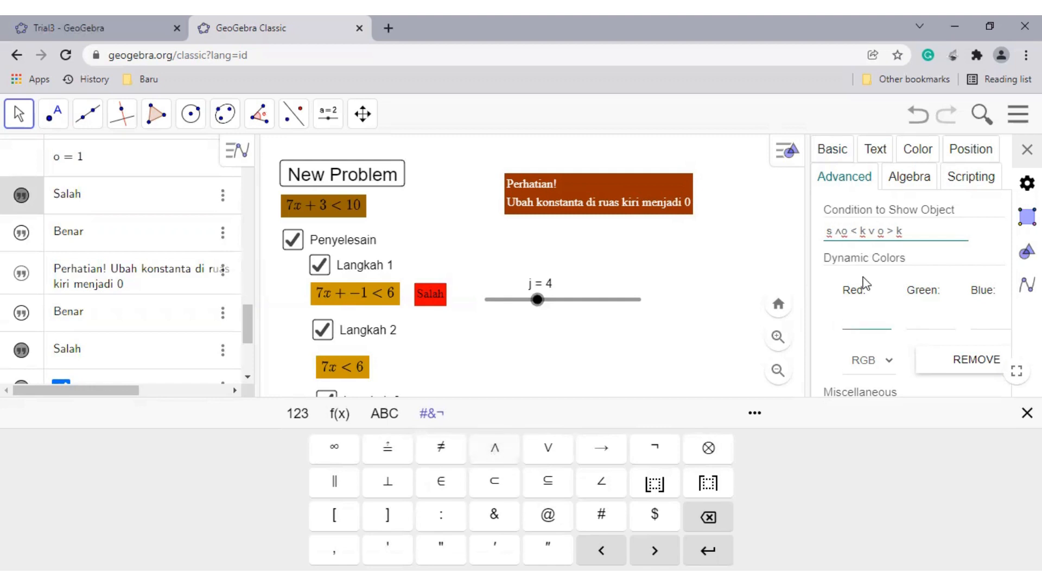
pyautogui.write('(')
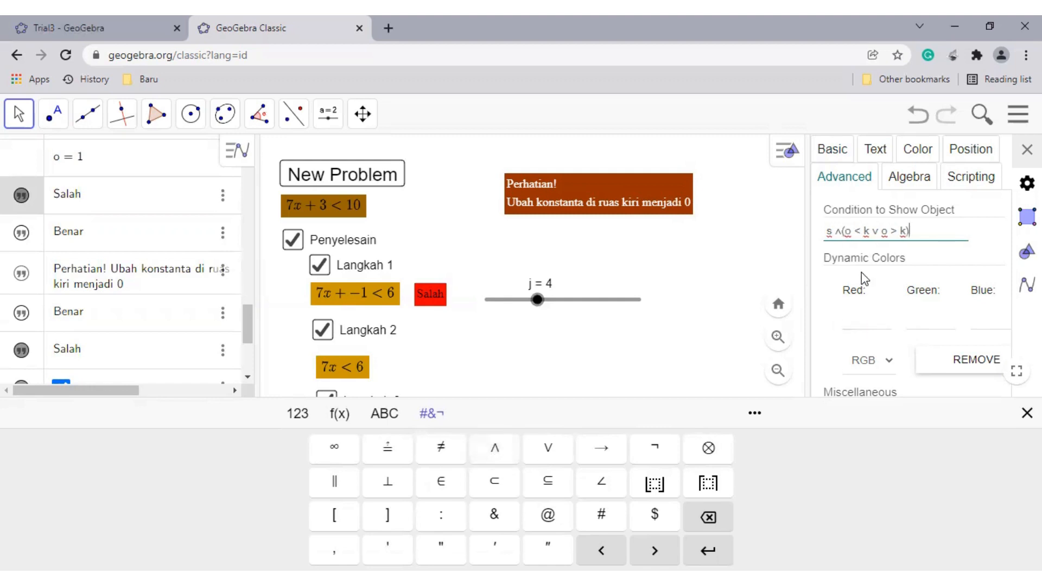
pyautogui.press('Return')
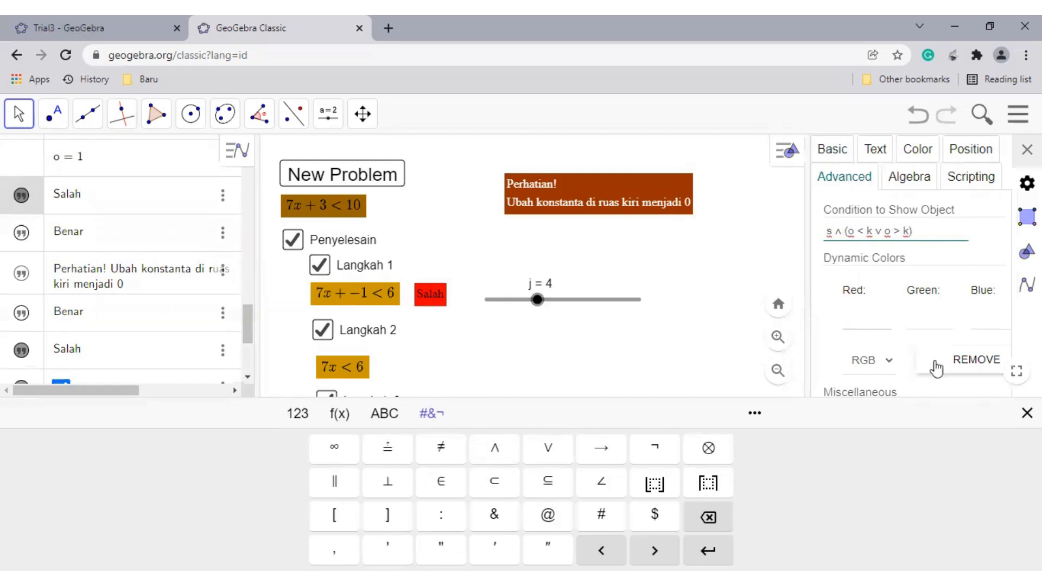
pyautogui.click(1026, 413)
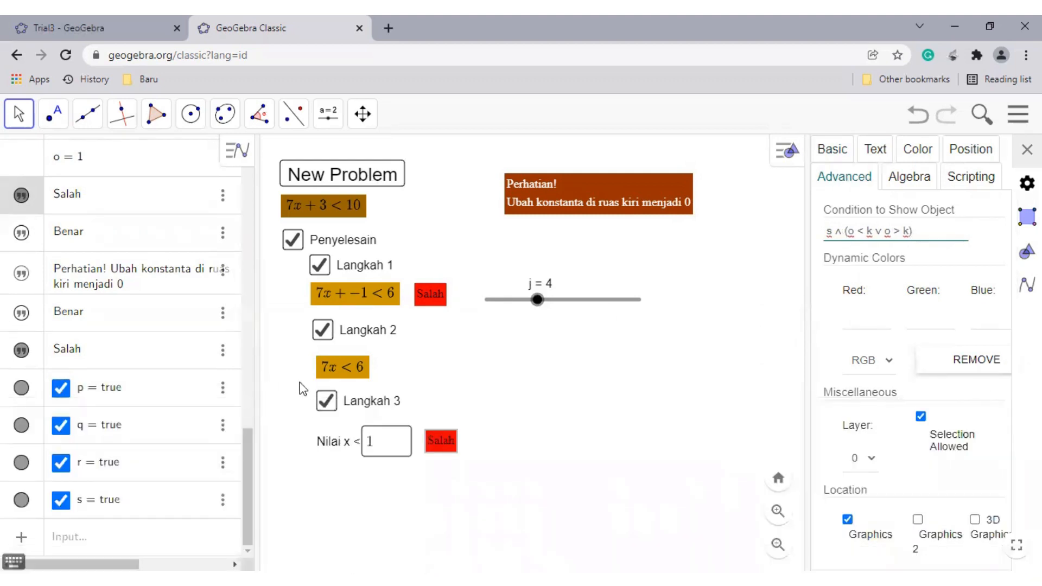
pyautogui.click(19, 115)
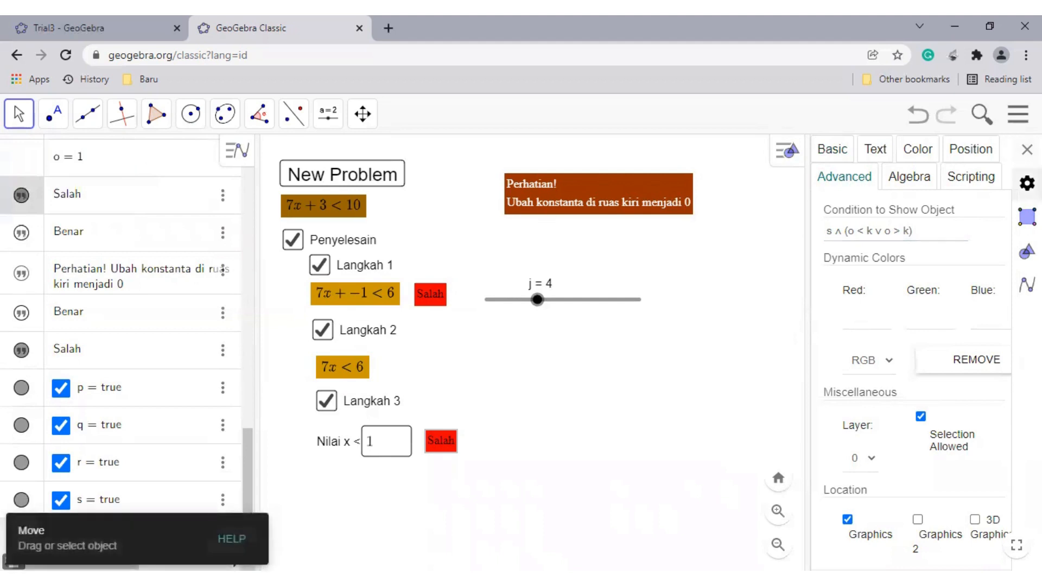
pyautogui.click(1026, 149)
# - Toggle "Langkah 3" off and on to check that the input box and its "Salah" text hide and show together
pyautogui.click(326, 404)
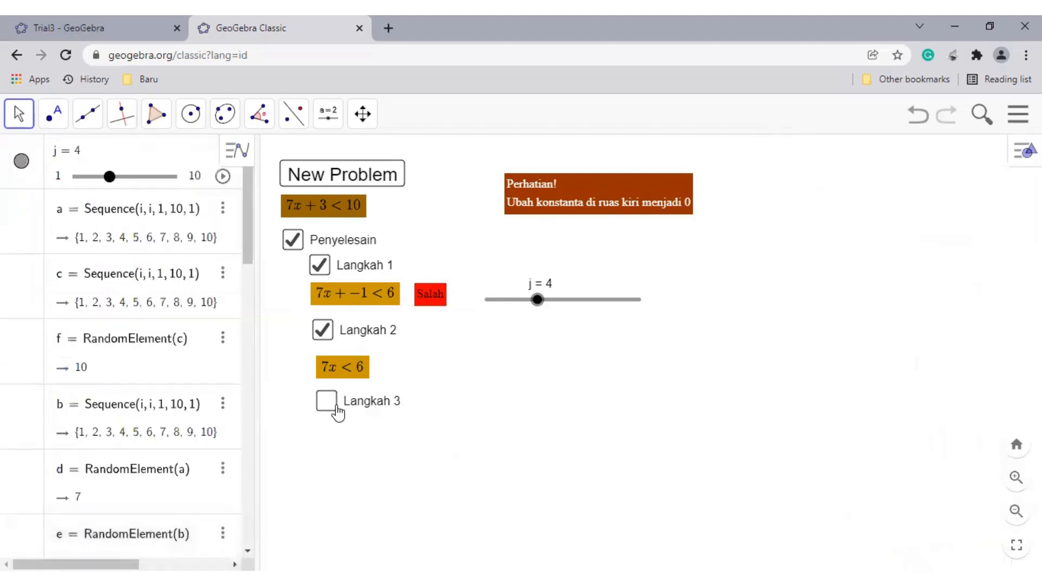
pyautogui.click(334, 407)
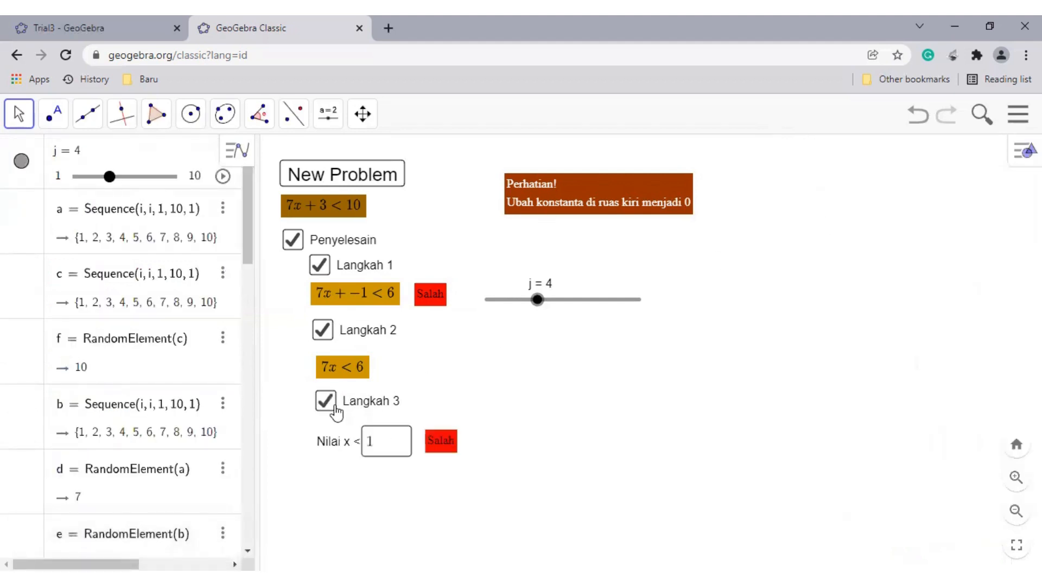
pyautogui.click(328, 407)
pyautogui.click(323, 411)
# - Set the show condition of the final answer's "Benar" text (text5) to s ∧ o ≟ k
pyautogui.moveTo(249, 229); pyautogui.dragTo(236, 535)
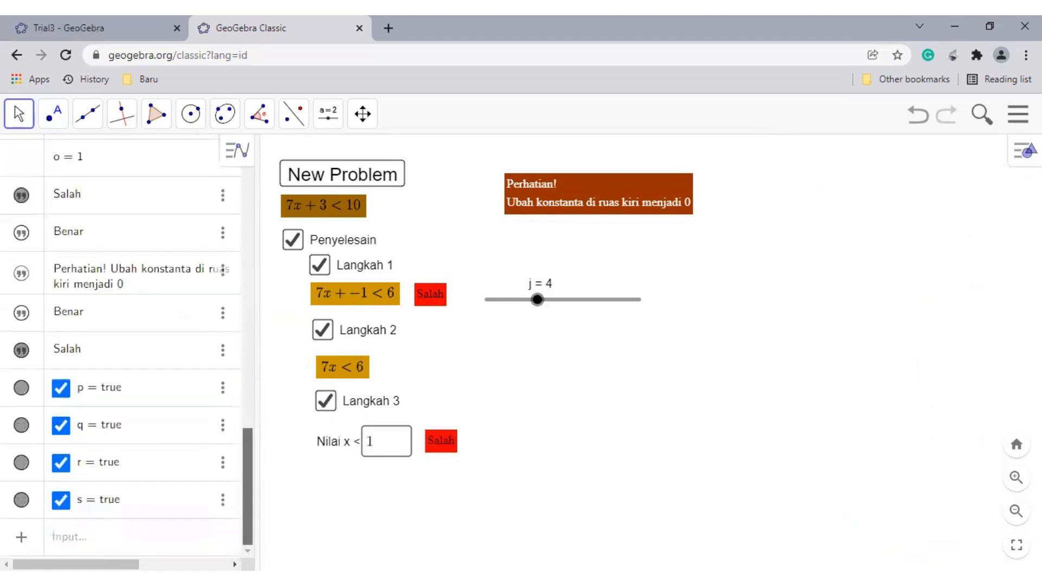
pyautogui.click(439, 444)
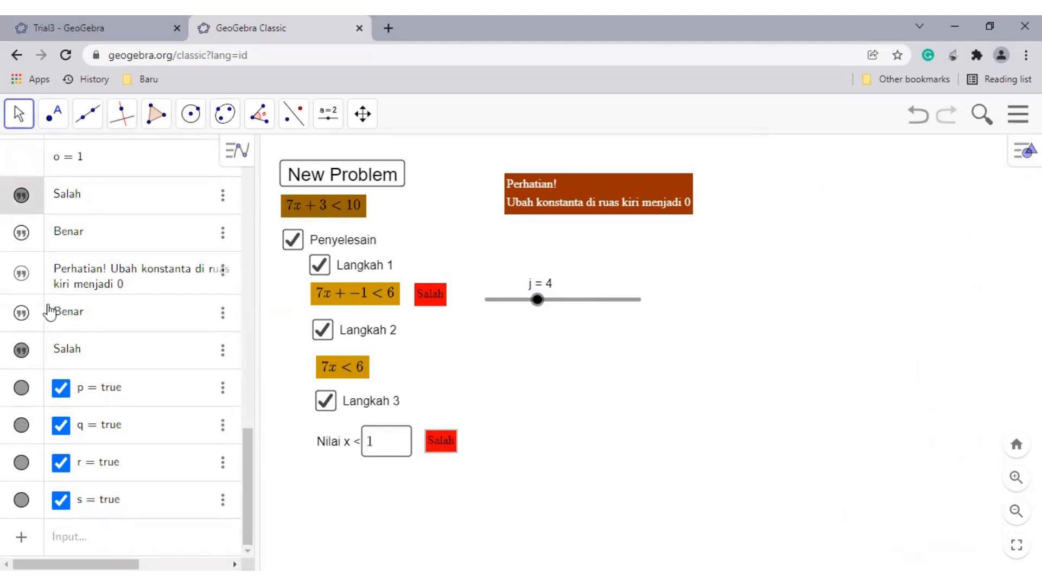
pyautogui.rightClick(145, 232)
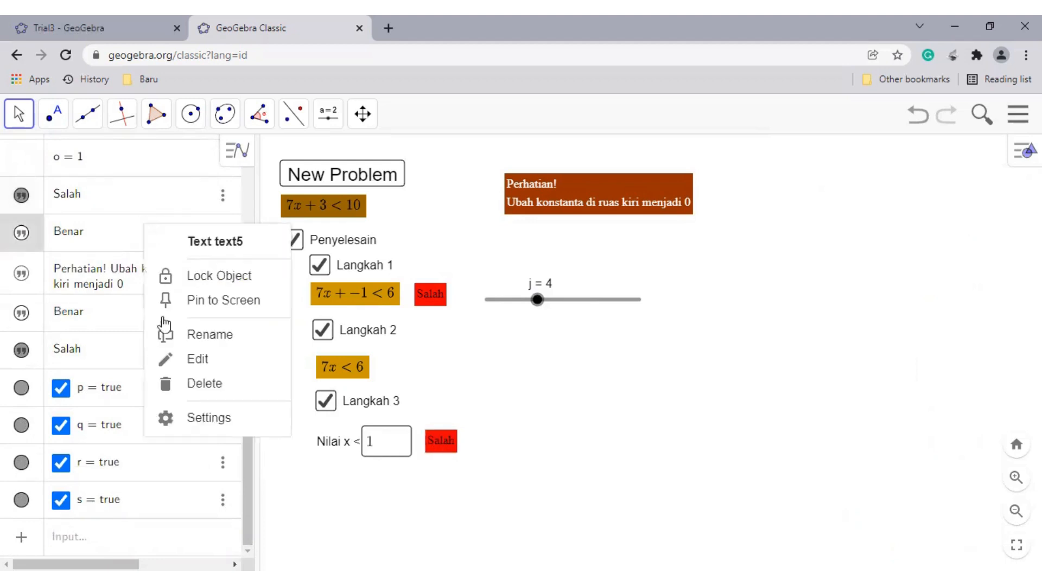
pyautogui.click(209, 417)
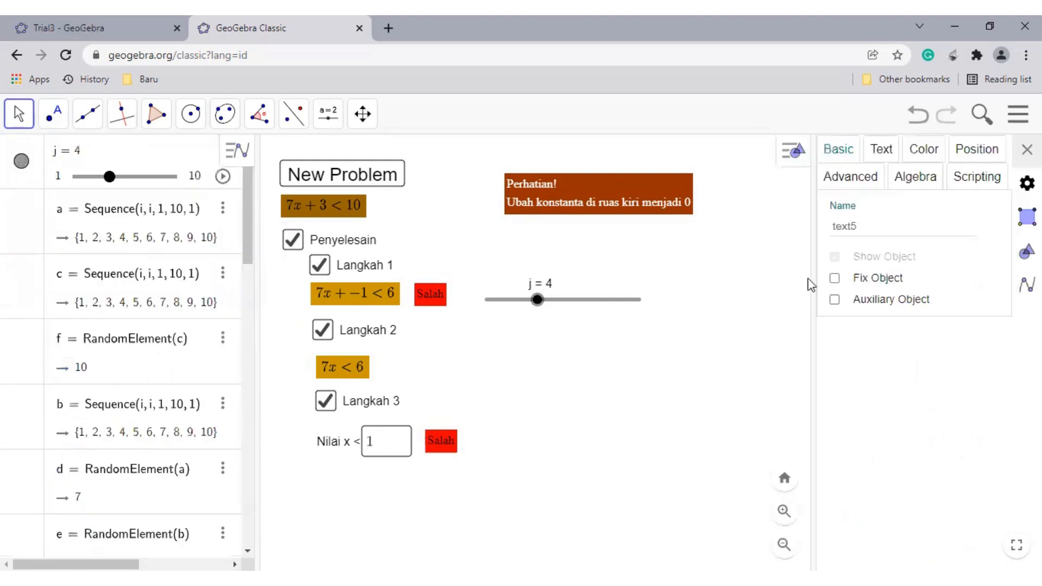
pyautogui.click(866, 178)
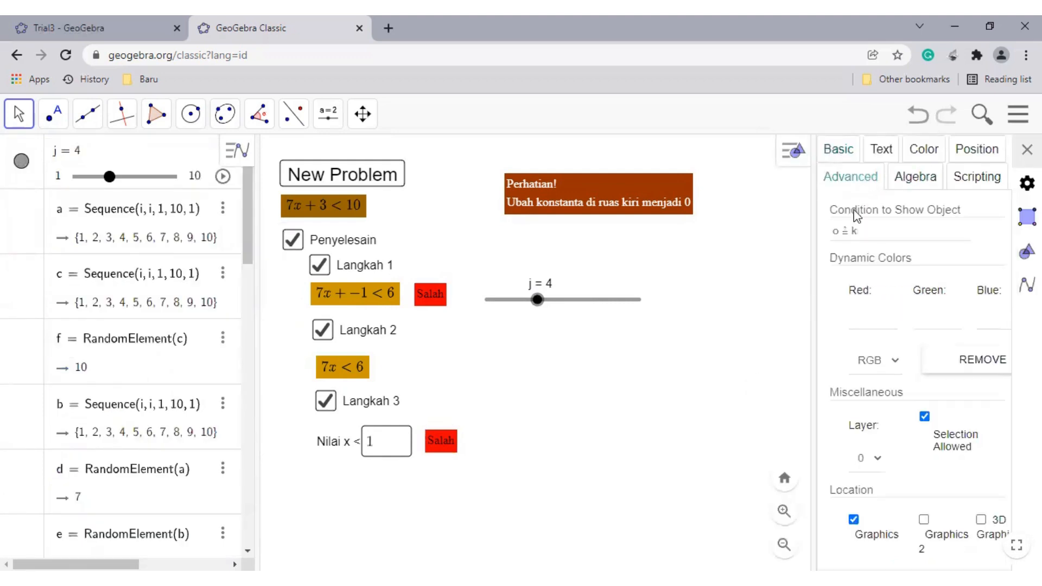
pyautogui.click(836, 231)
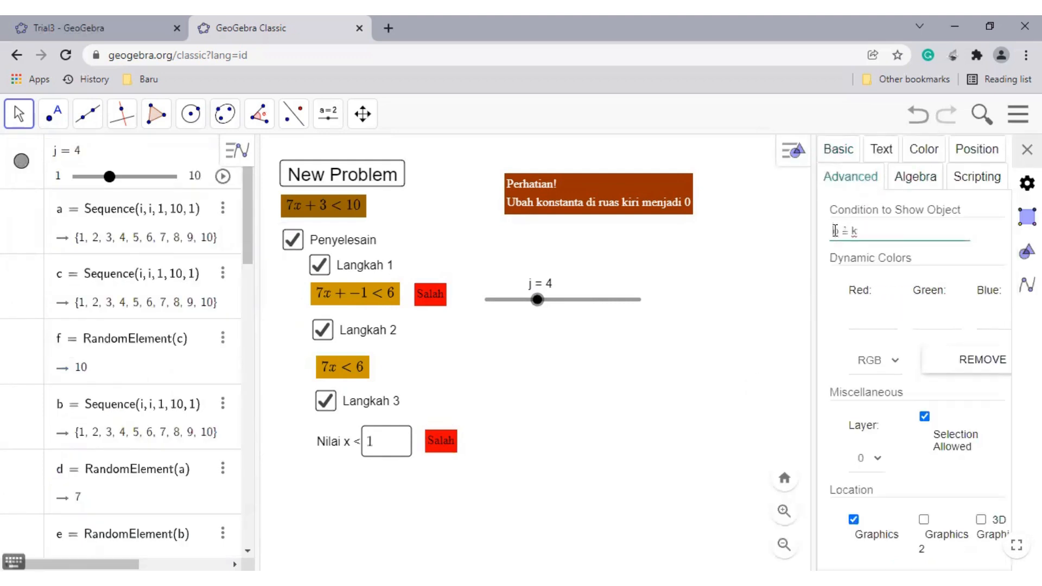
pyautogui.write('s')
pyautogui.click(14, 562)
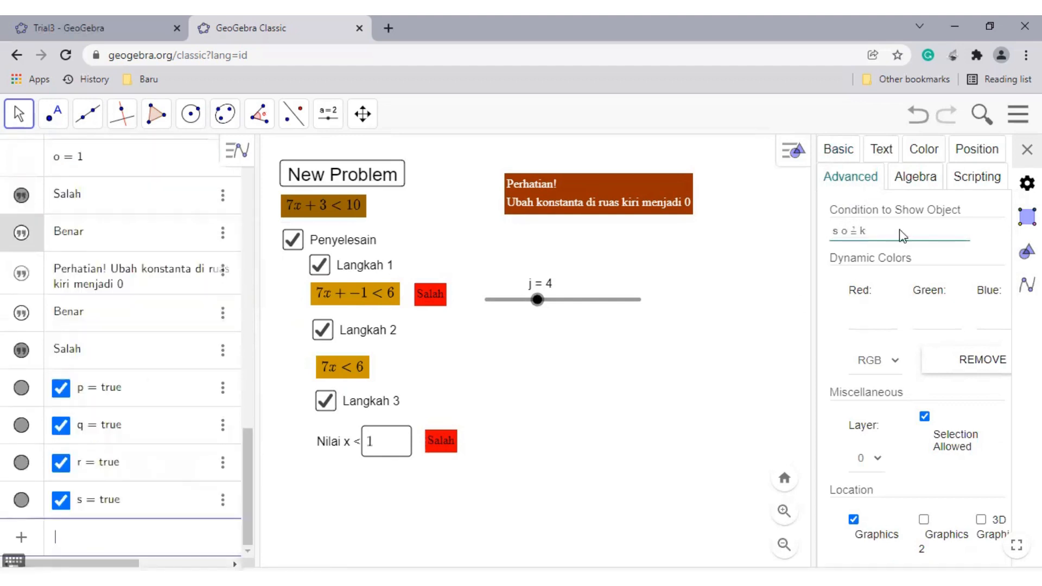
pyautogui.click(843, 229)
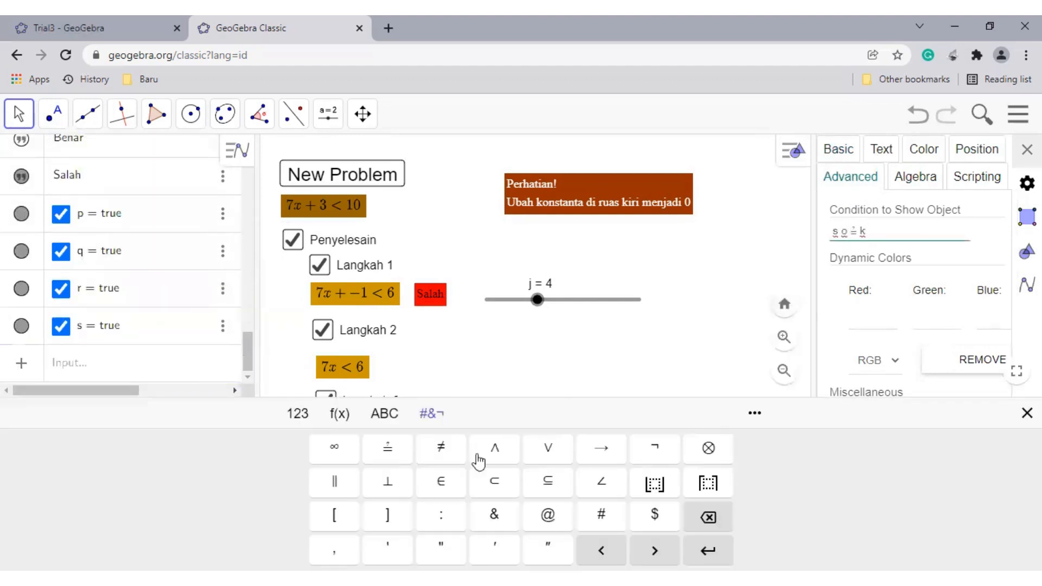
pyautogui.click(507, 458)
pyautogui.write('(')
pyautogui.press('Return')
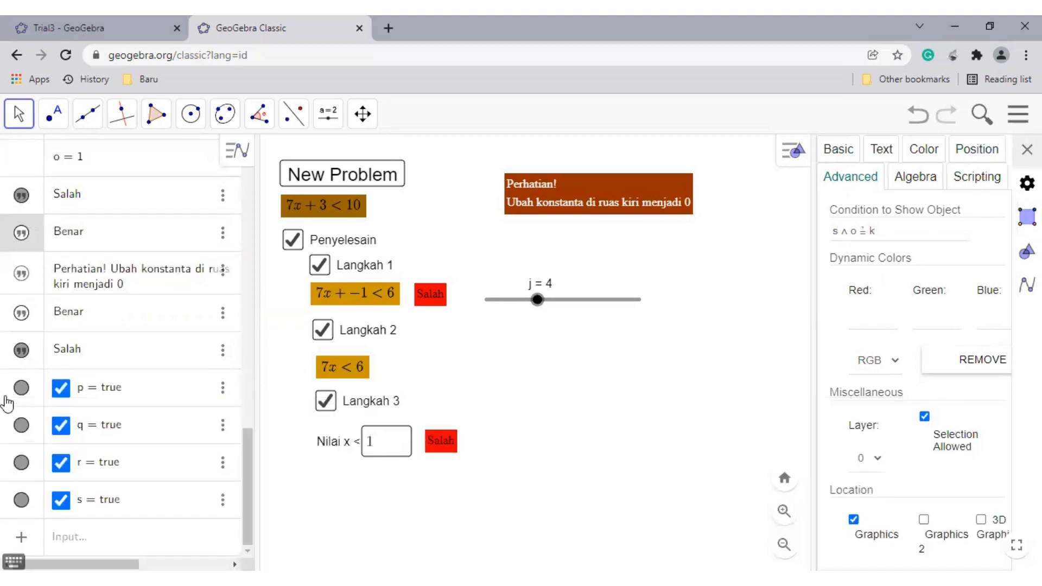
pyautogui.click(19, 113)
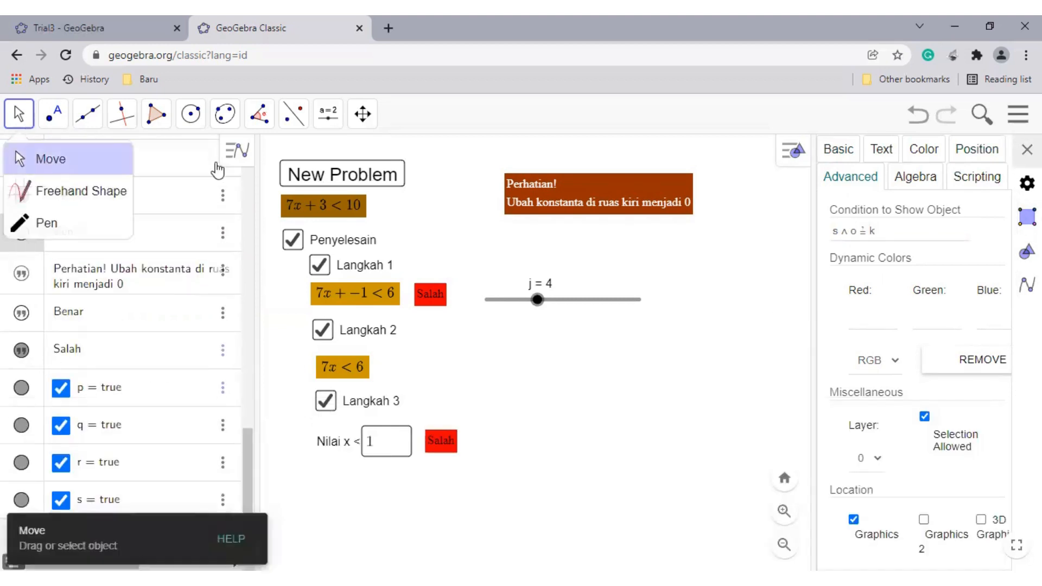
pyautogui.click(19, 113)
pyautogui.click(681, 341)
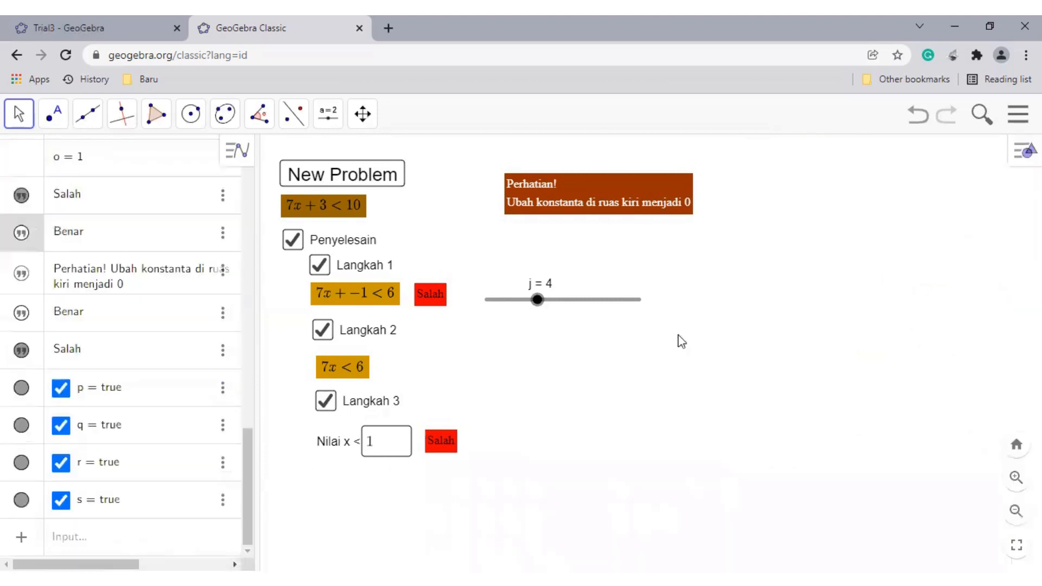
# - Test the "Langkah 3" check box with the final answer's feedback and leave it unticked
pyautogui.click(325, 410)
pyautogui.click(325, 410)
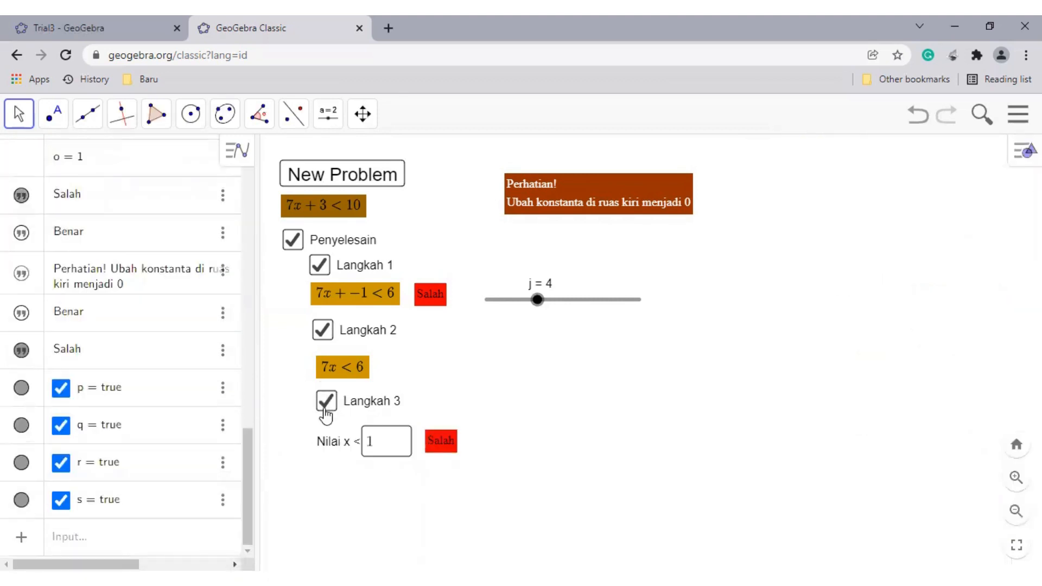
pyautogui.click(326, 406)
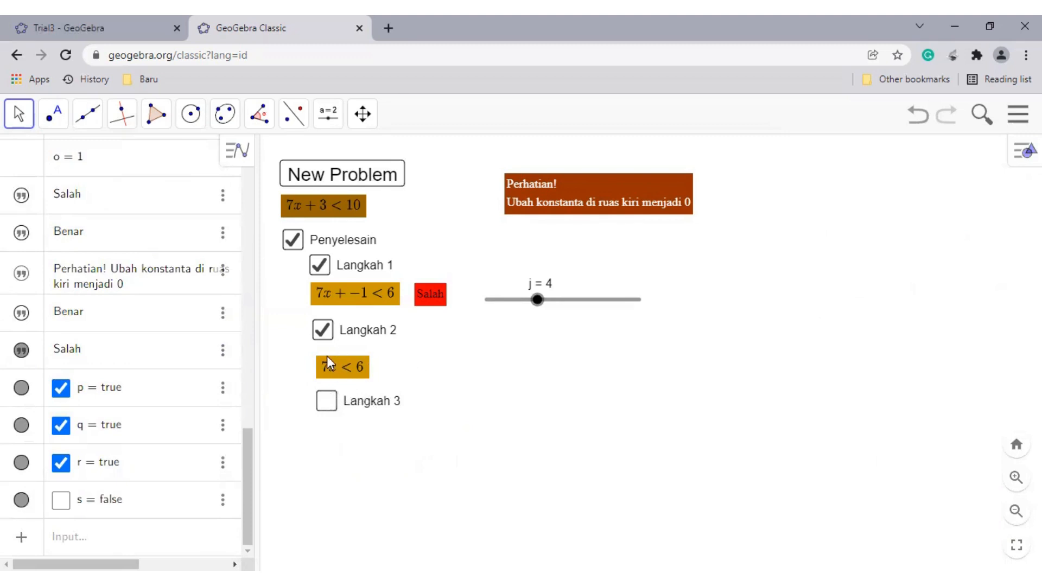
# - Set the show condition of the "Langkah 3" check box to r, the Boolean value of "Langkah 2"
pyautogui.rightClick(347, 370)
pyautogui.click(518, 372)
pyautogui.rightClick(349, 367)
pyautogui.click(533, 361)
pyautogui.rightClick(378, 337)
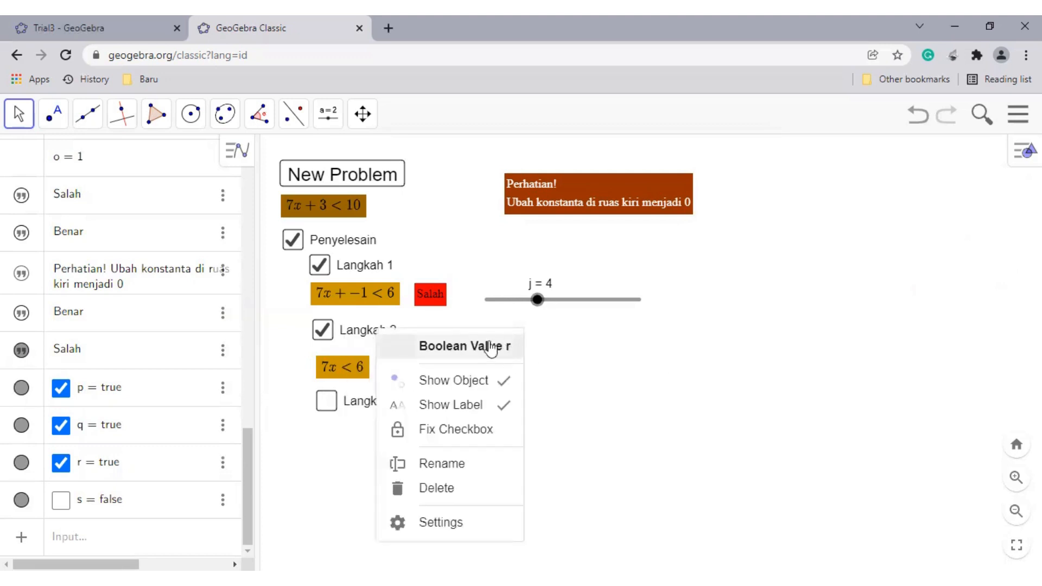
pyautogui.click(615, 340)
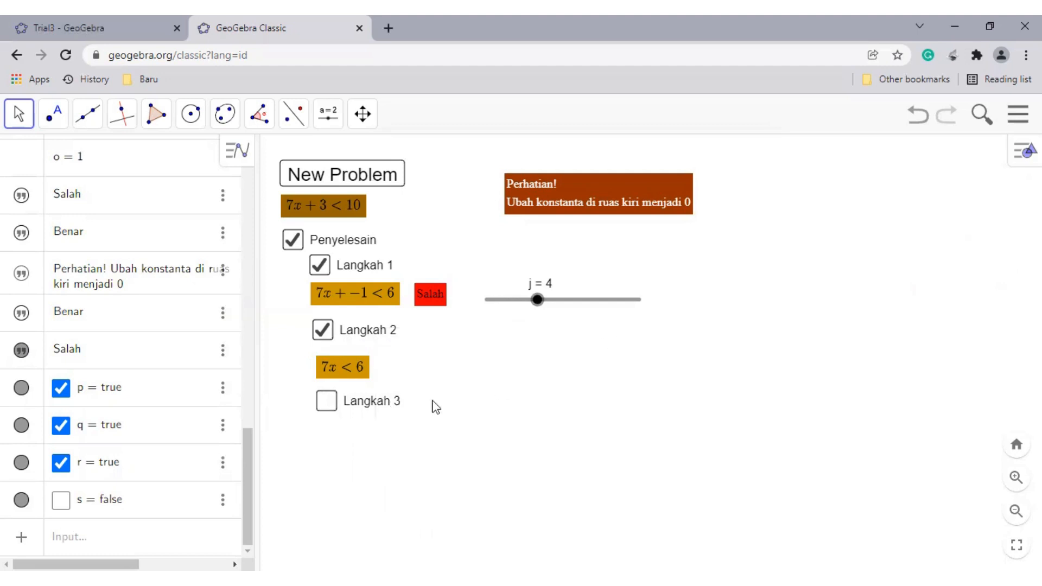
pyautogui.rightClick(364, 400)
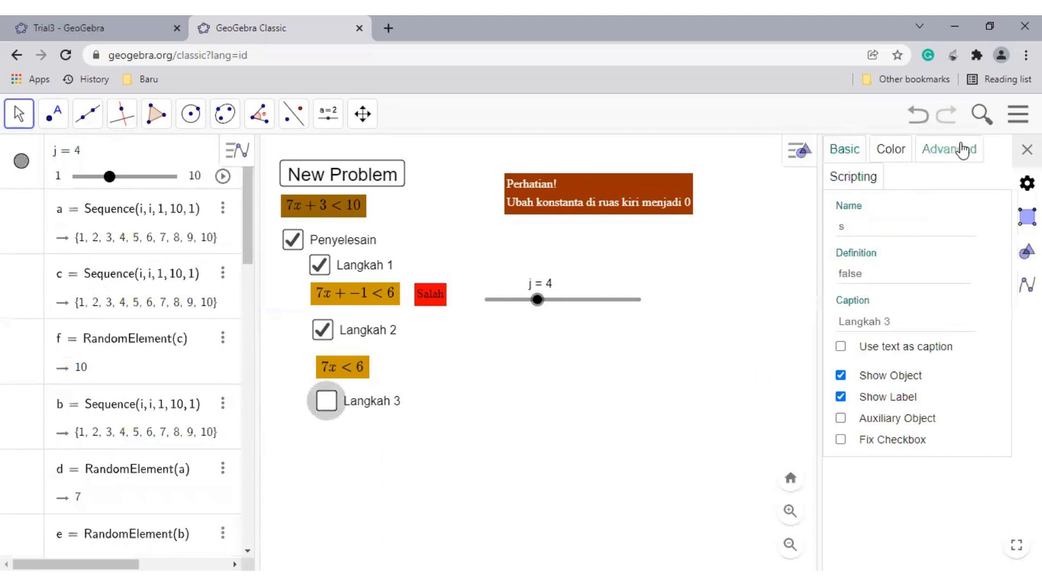
pyautogui.click(945, 149)
pyautogui.click(848, 236)
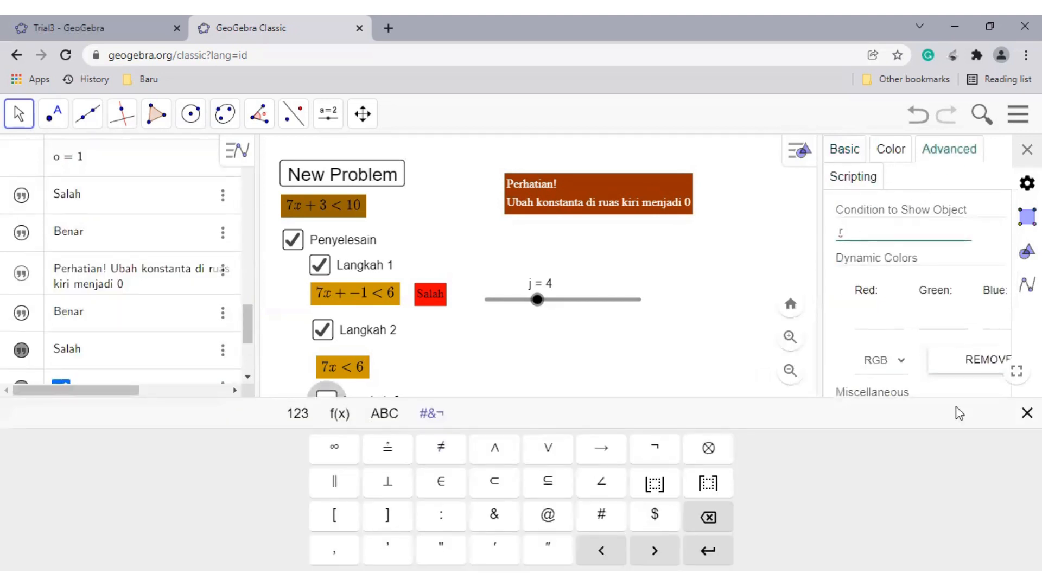
pyautogui.write('r')
pyautogui.press('Return')
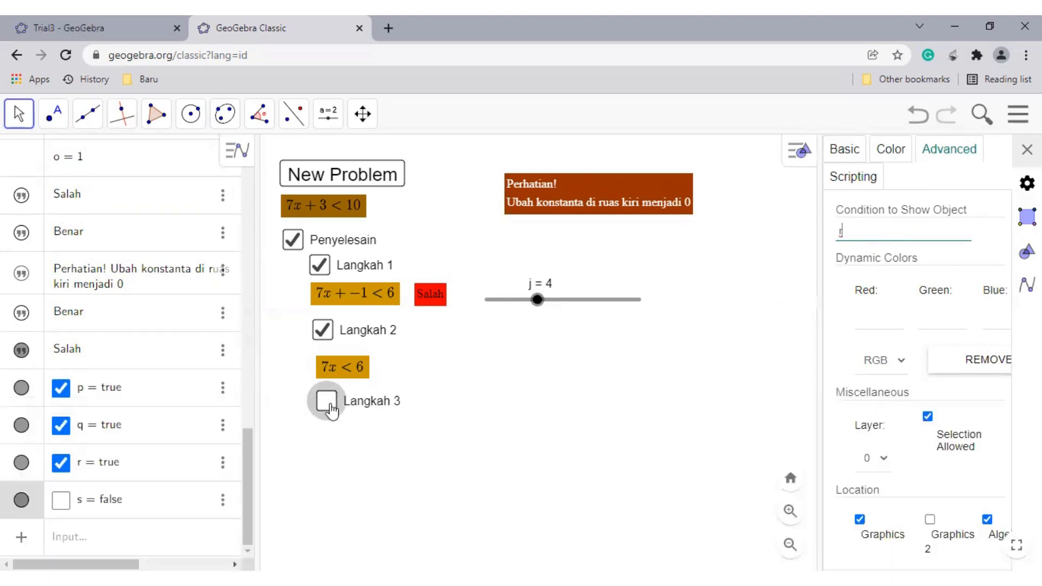
# - Toggle "Langkah 2" to test whether it shows and hides the "Langkah 3" check box, and leave it ticked
pyautogui.click(322, 331)
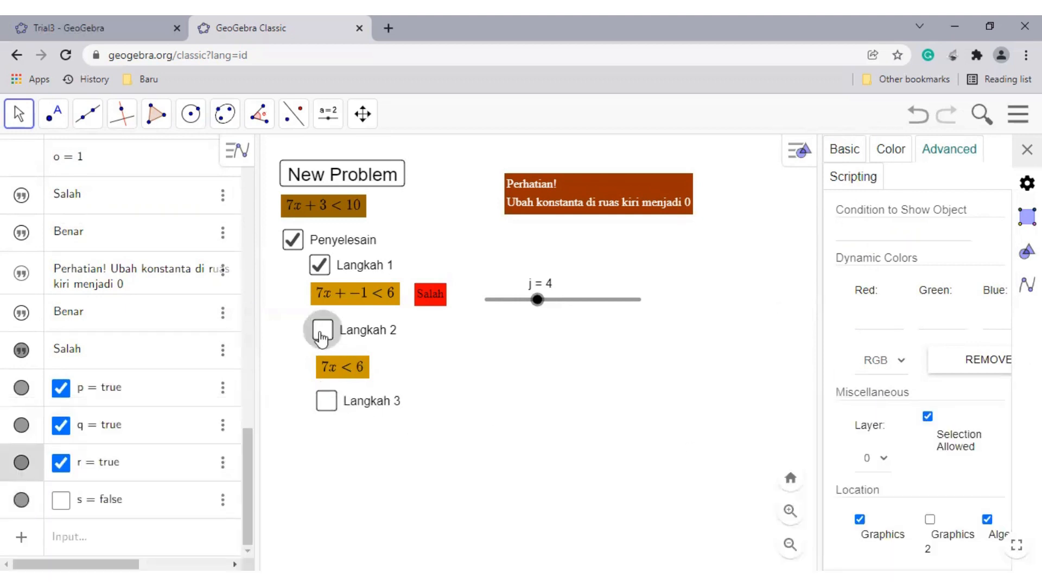
pyautogui.click(1026, 150)
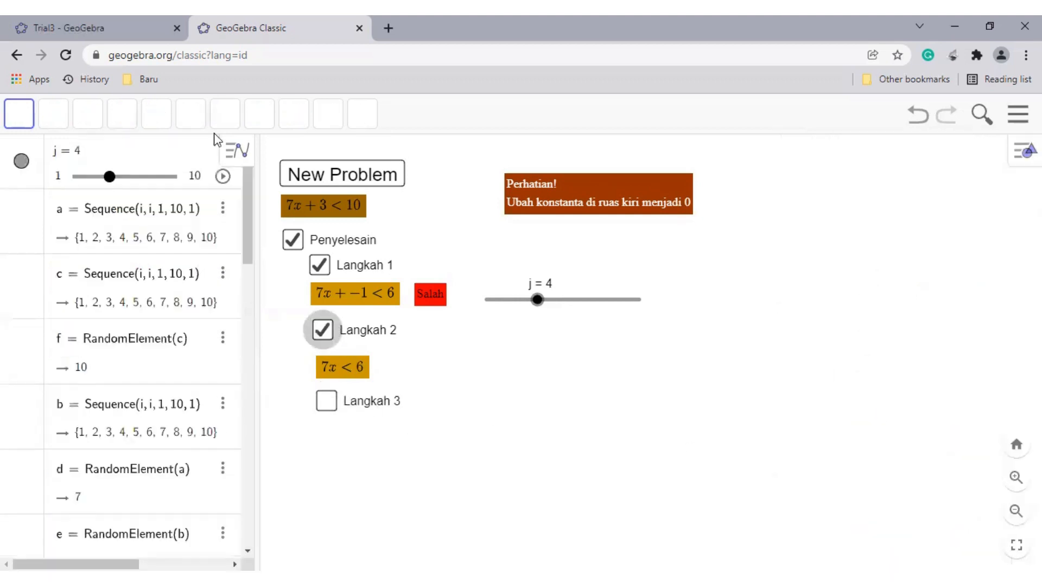
pyautogui.click(16, 124)
pyautogui.click(31, 159)
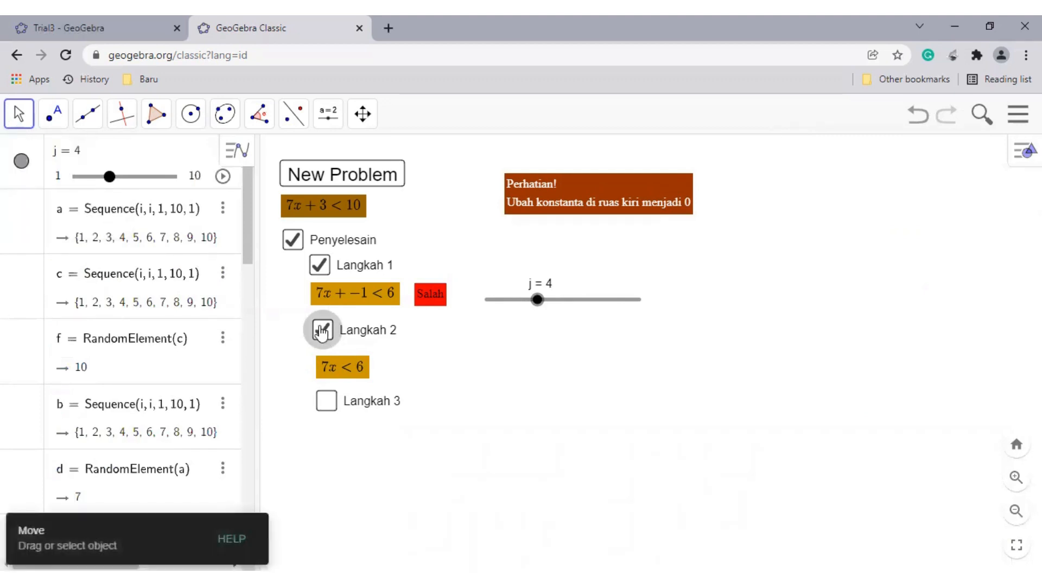
pyautogui.click(322, 330)
pyautogui.click(330, 339)
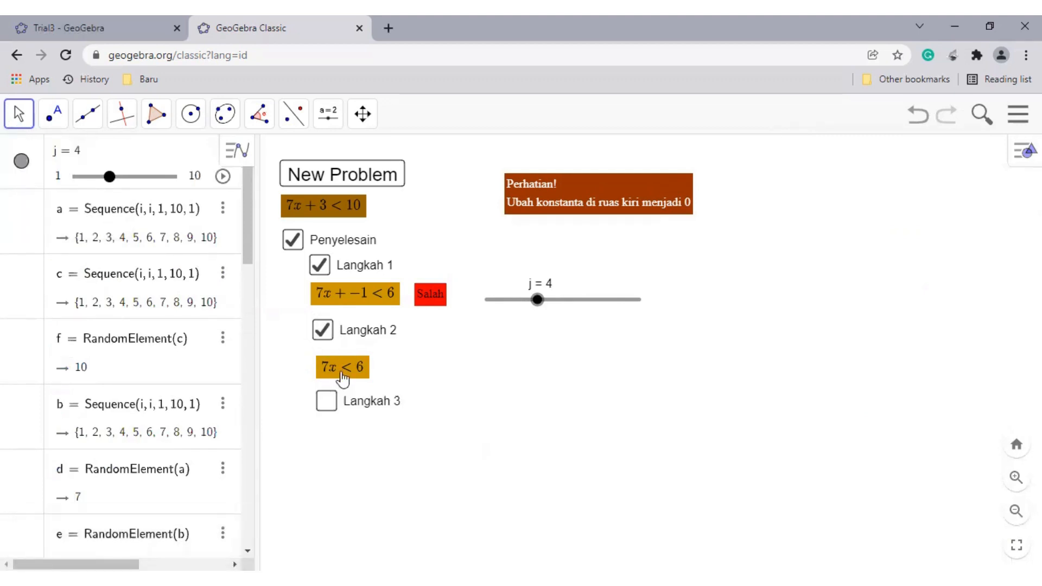
# - Set the show condition of the inequality text under "Langkah 2" (text3) to r
pyautogui.rightClick(332, 374)
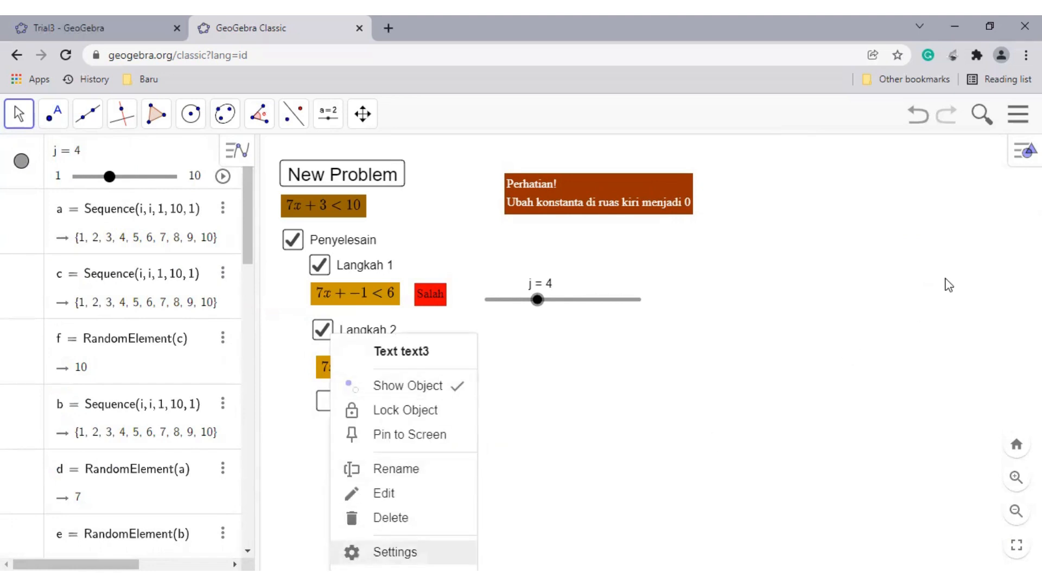
pyautogui.click(923, 176)
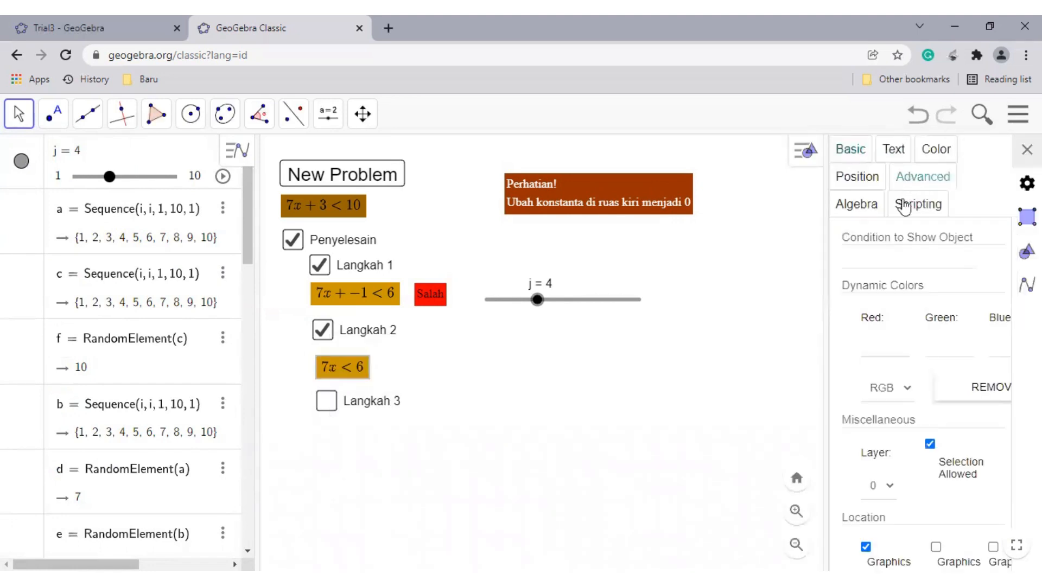
pyautogui.click(884, 254)
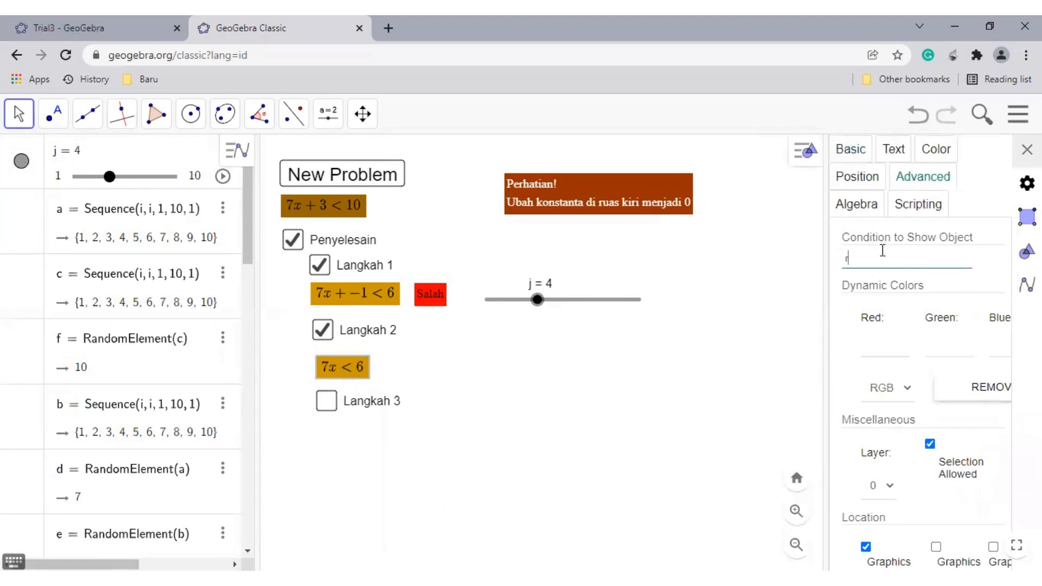
pyautogui.click(985, 300)
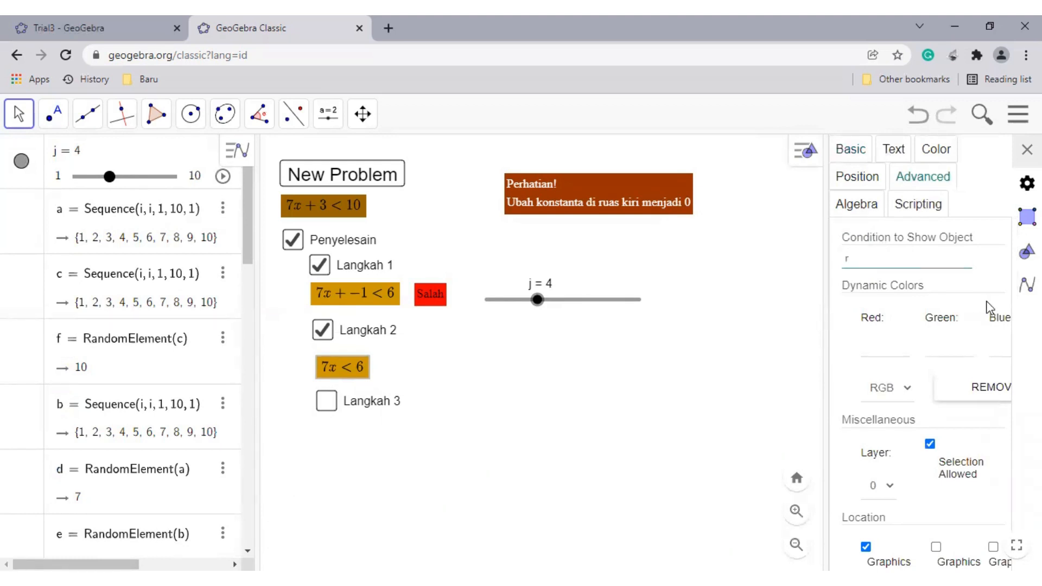
# - Test the "Langkah 2" and "Langkah 3" check boxes by toggling them, and leave both unticked
pyautogui.click(323, 330)
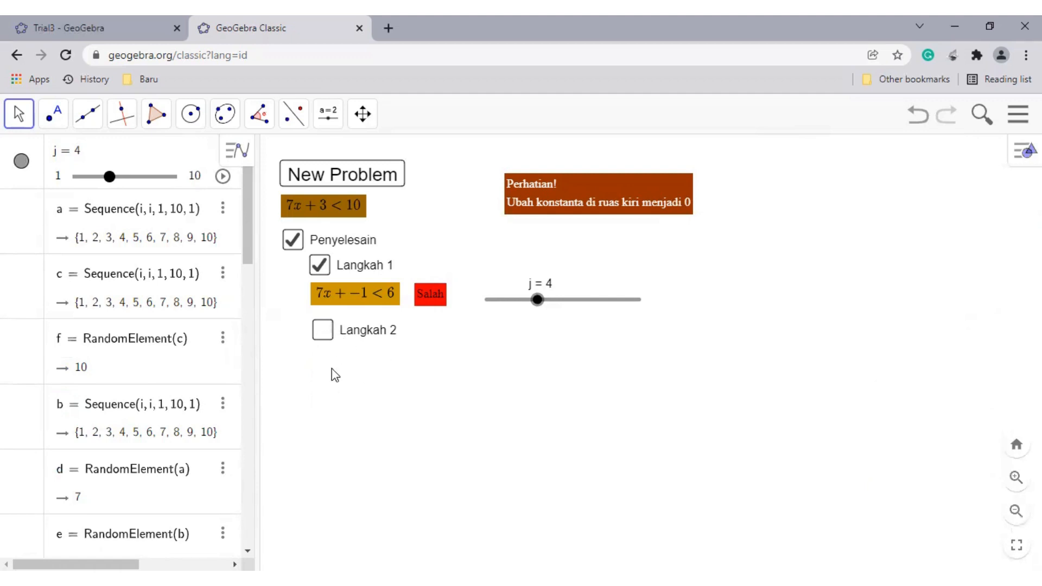
pyautogui.click(322, 333)
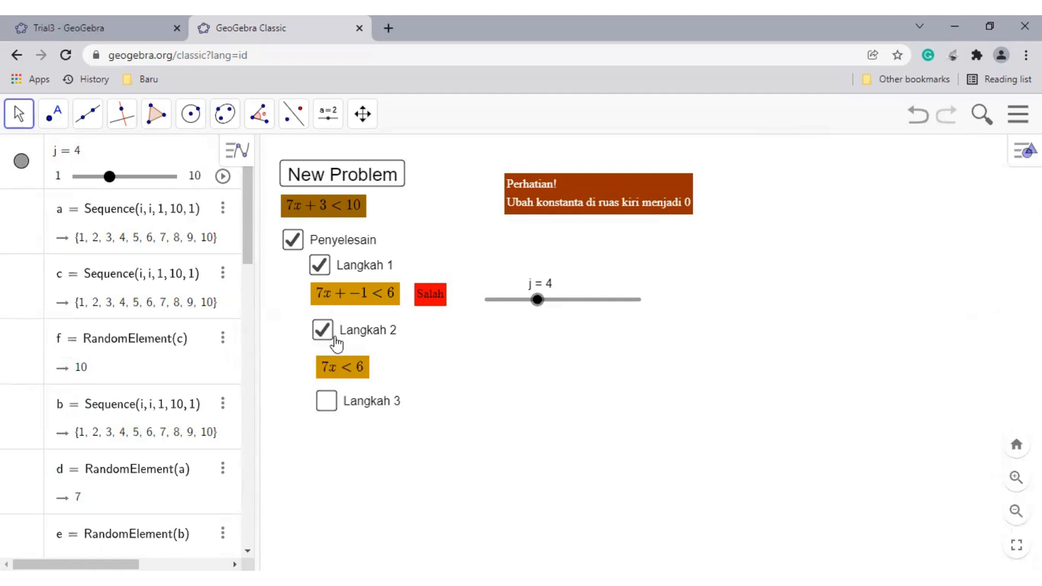
pyautogui.click(328, 328)
pyautogui.click(328, 328)
pyautogui.click(326, 408)
pyautogui.click(326, 404)
pyautogui.click(323, 331)
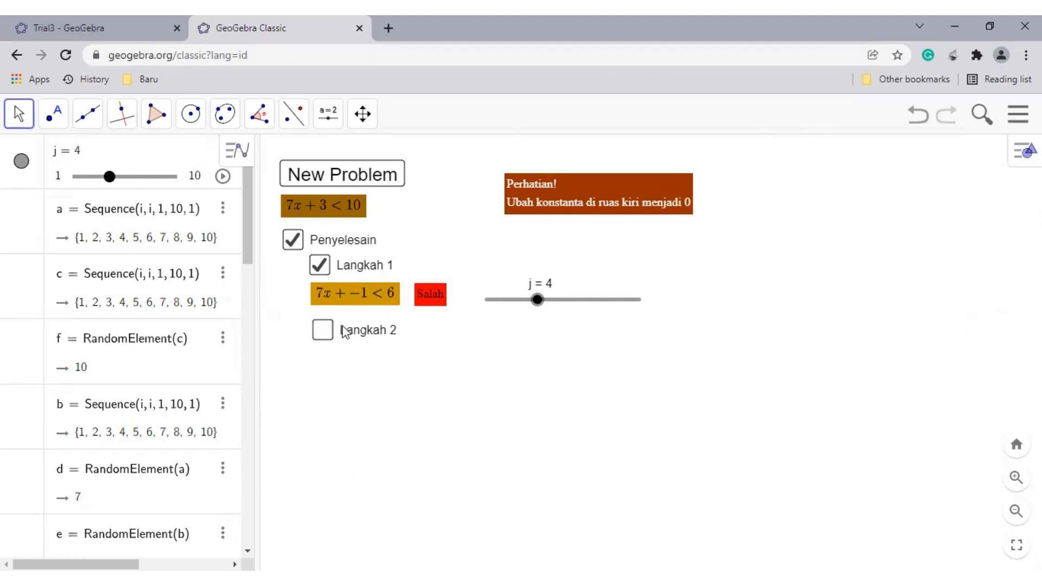
# - Set the show condition of the "Langkah 2" check box to q, the Boolean value of "Langkah 1"
pyautogui.rightClick(362, 328)
pyautogui.rightClick(354, 266)
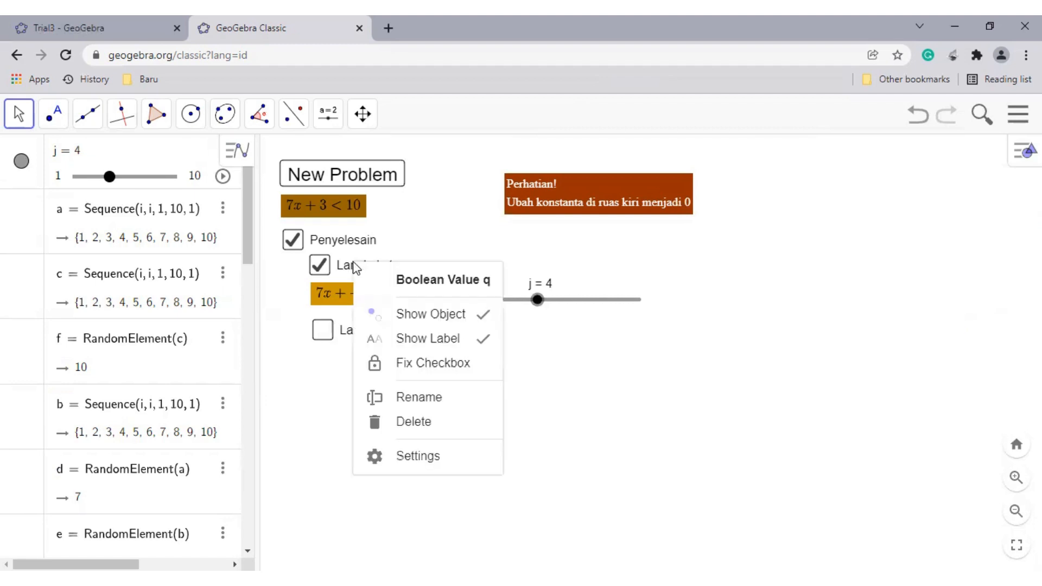
pyautogui.click(493, 247)
pyautogui.rightClick(360, 339)
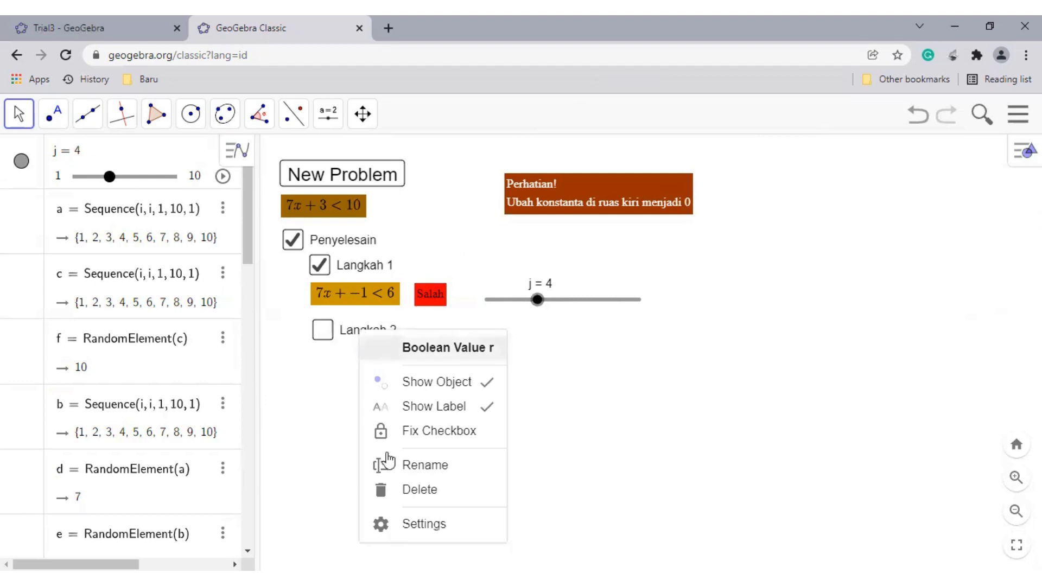
pyautogui.click(366, 356)
pyautogui.rightClick(380, 328)
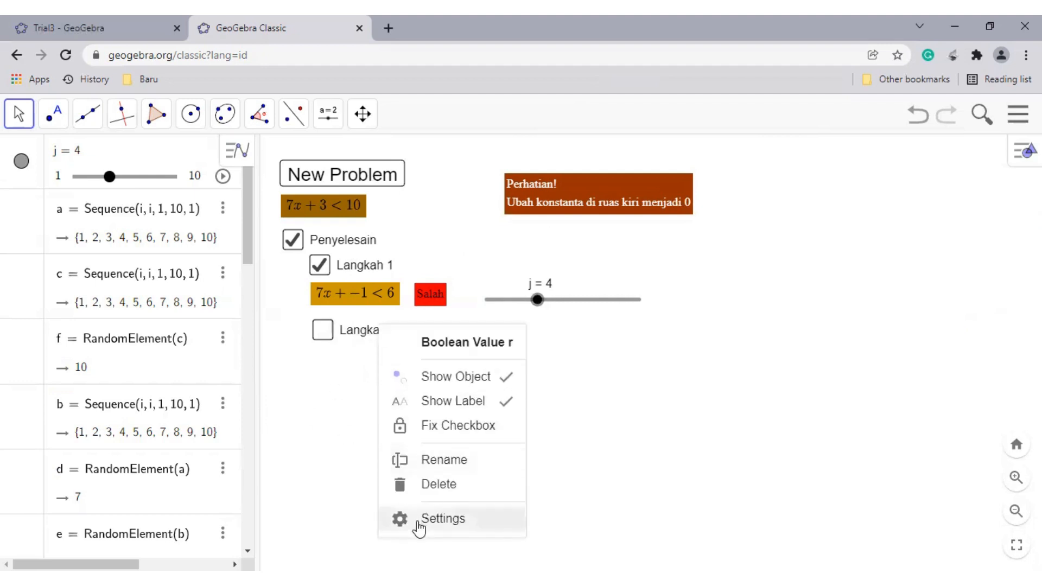
pyautogui.click(443, 518)
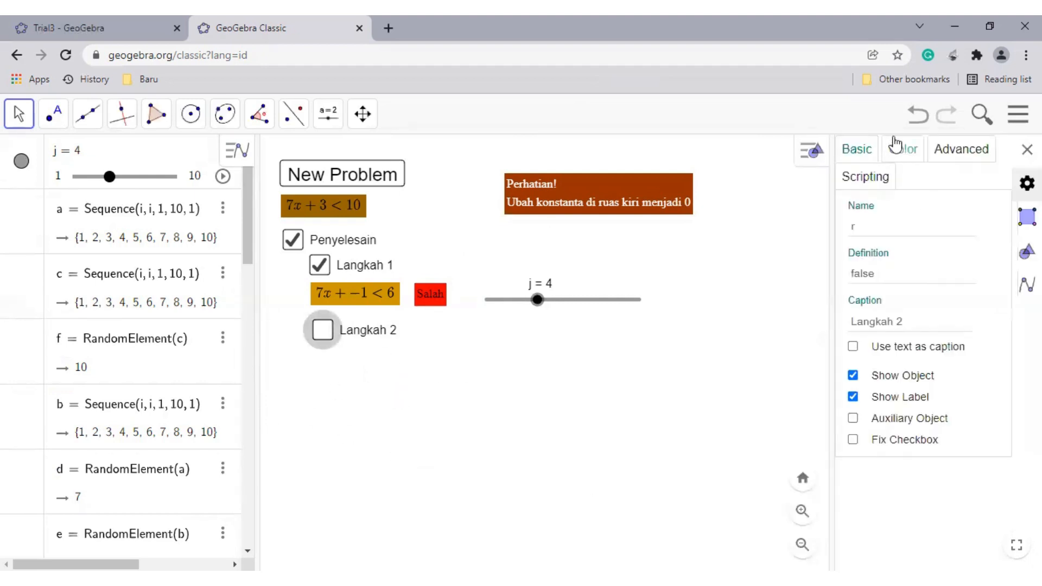
pyautogui.click(959, 147)
pyautogui.click(894, 234)
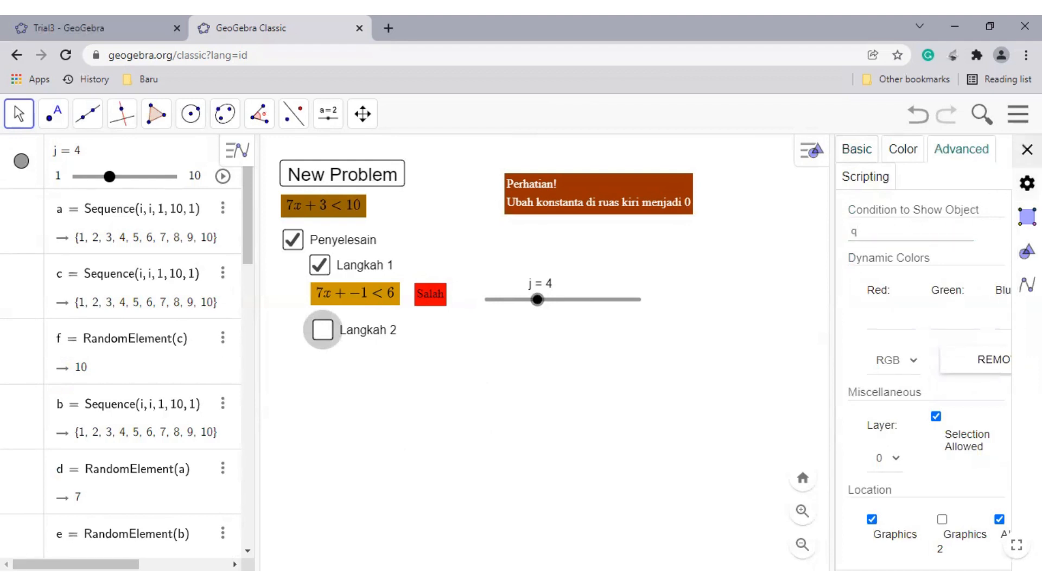
pyautogui.click(1026, 150)
# - Set the show condition of the inequality text under "Langkah 1" (text2) to q
pyautogui.rightClick(350, 303)
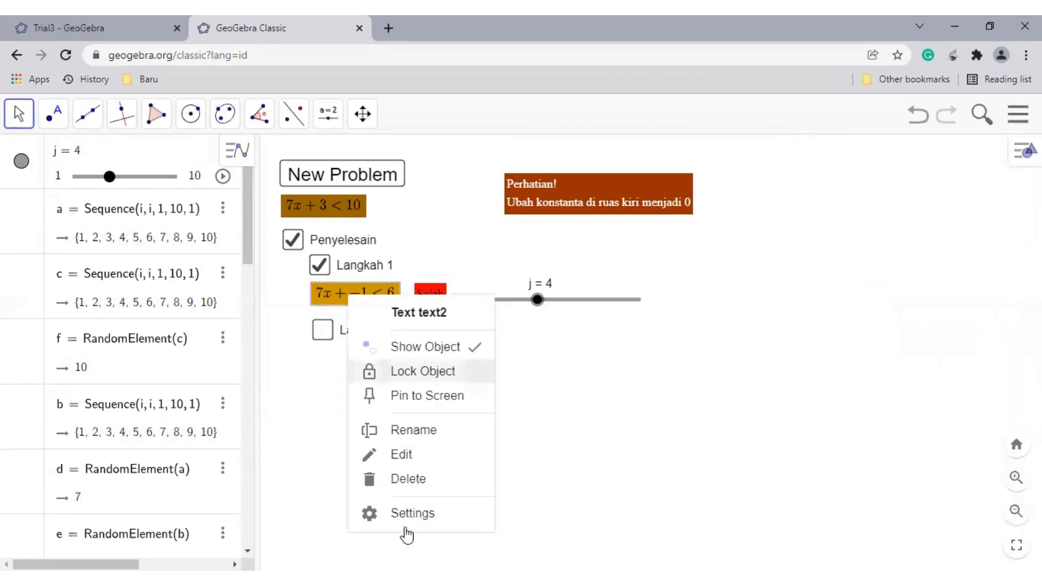
pyautogui.click(412, 513)
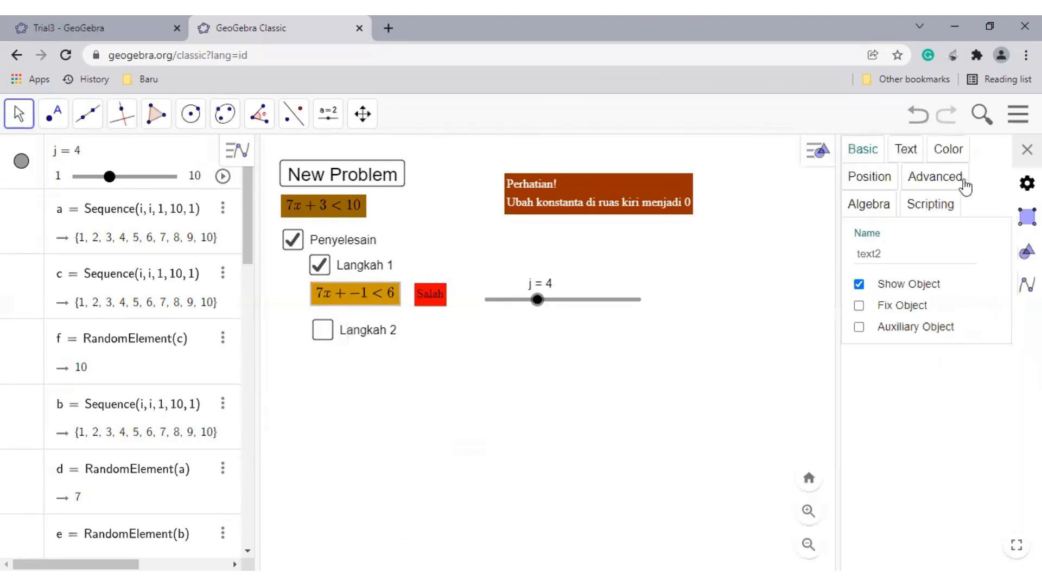
pyautogui.click(935, 176)
pyautogui.click(888, 265)
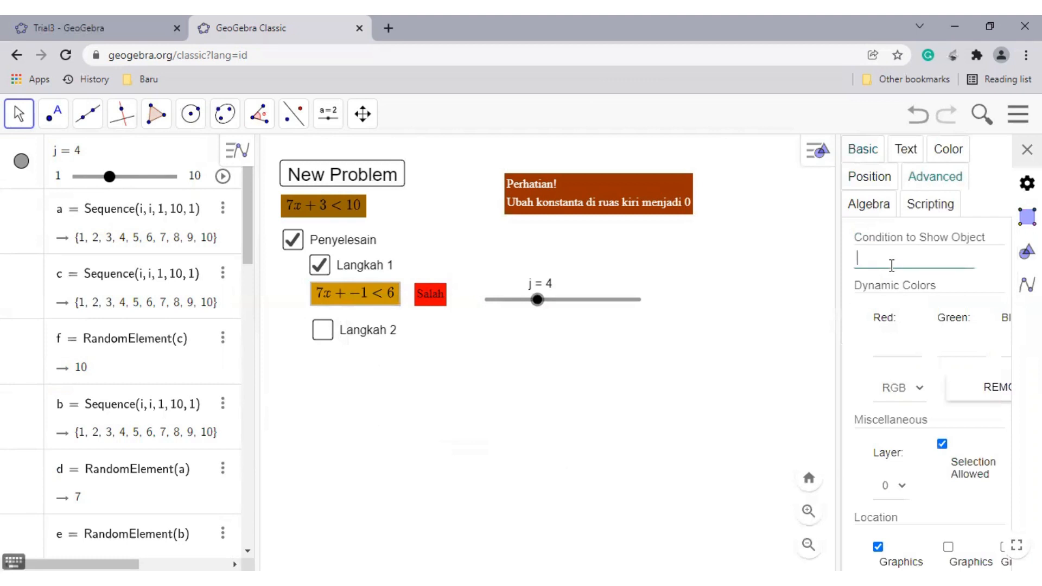
pyautogui.write('q')
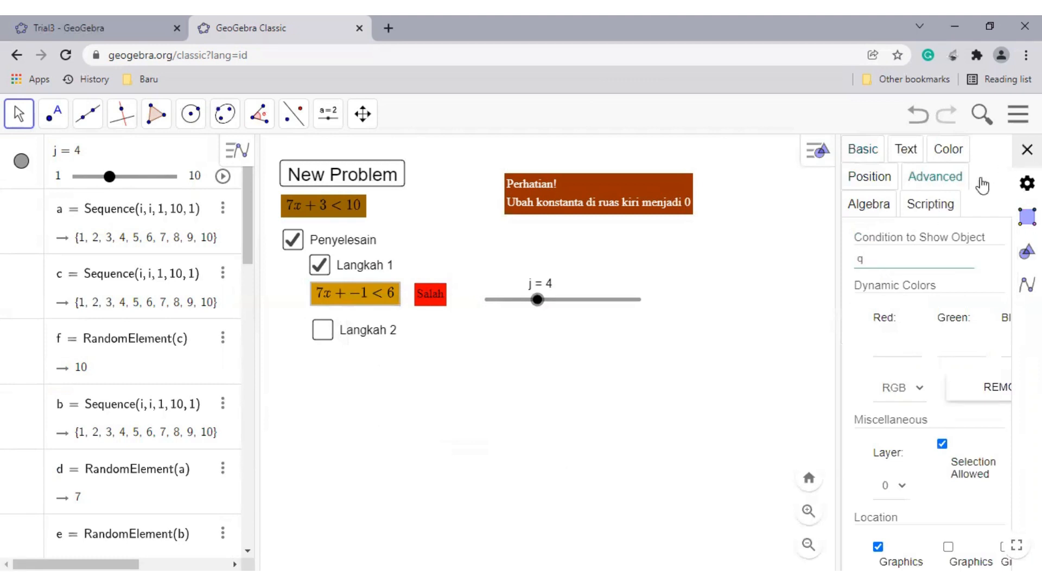
pyautogui.click(585, 275)
# - Set the show condition of the slider j to q
pyautogui.rightClick(568, 299)
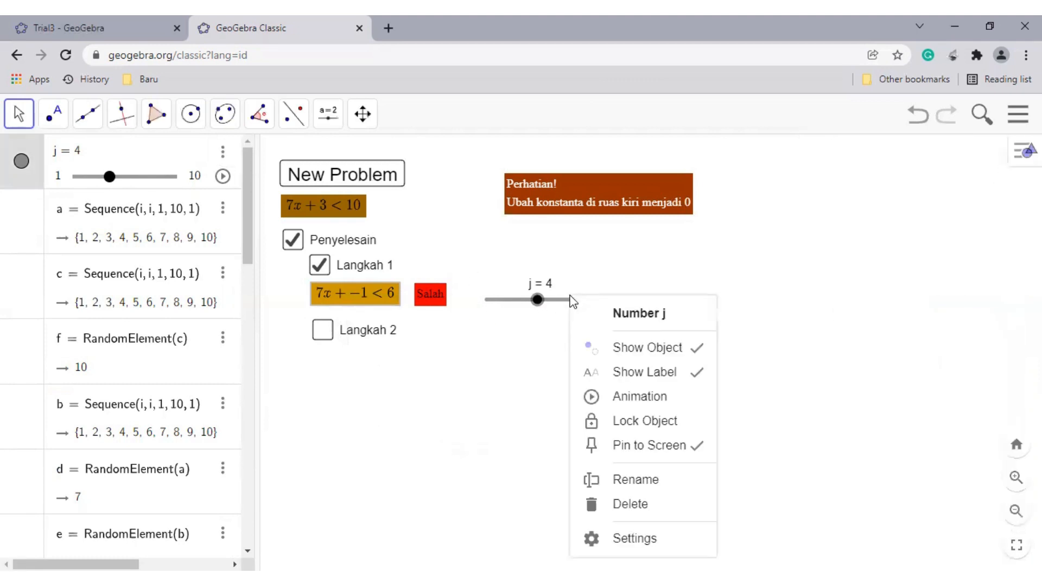
pyautogui.click(634, 537)
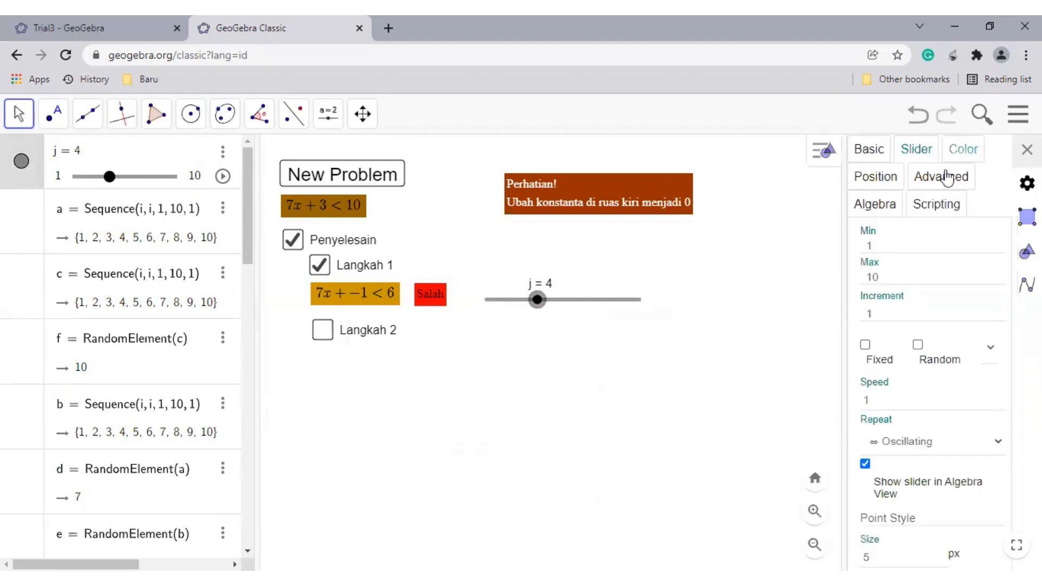
pyautogui.click(941, 177)
pyautogui.click(897, 255)
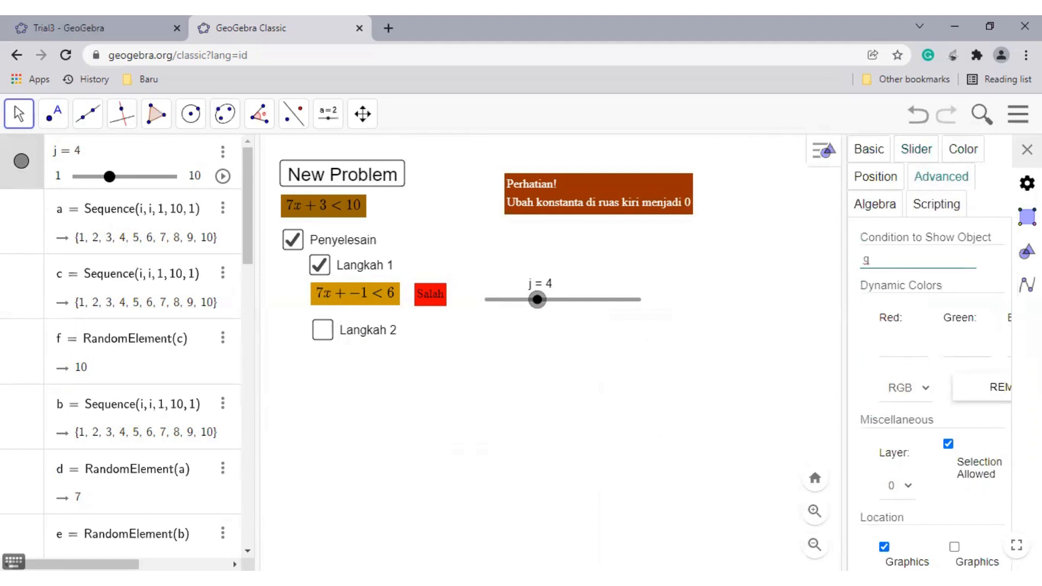
pyautogui.click(1026, 149)
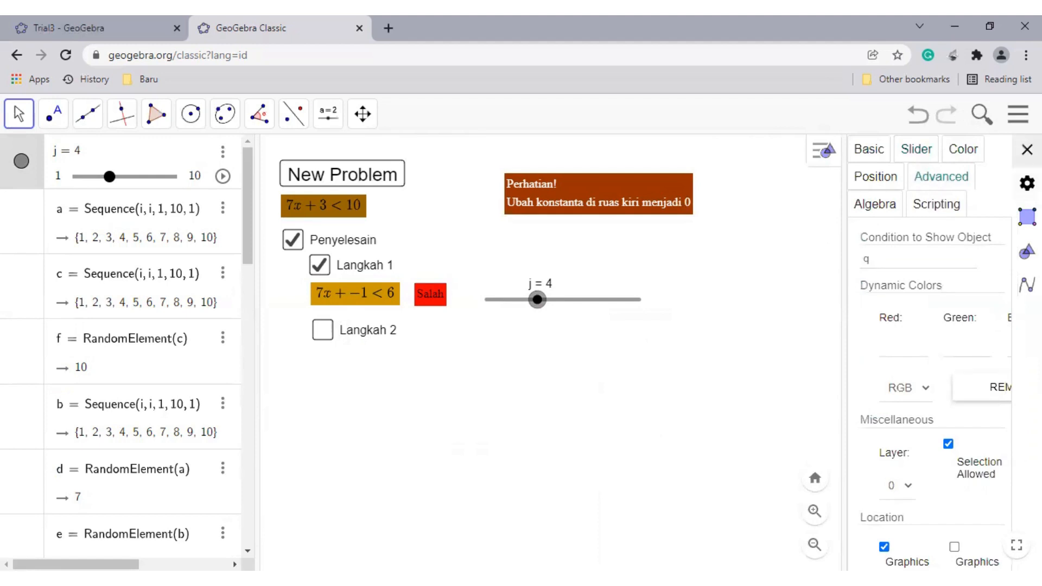
# - Extend the show condition of the "Salah" text beside the "Langkah 1" inequality to q ∧ (i < 0 ∨ i > 0)
pyautogui.rightClick(432, 312)
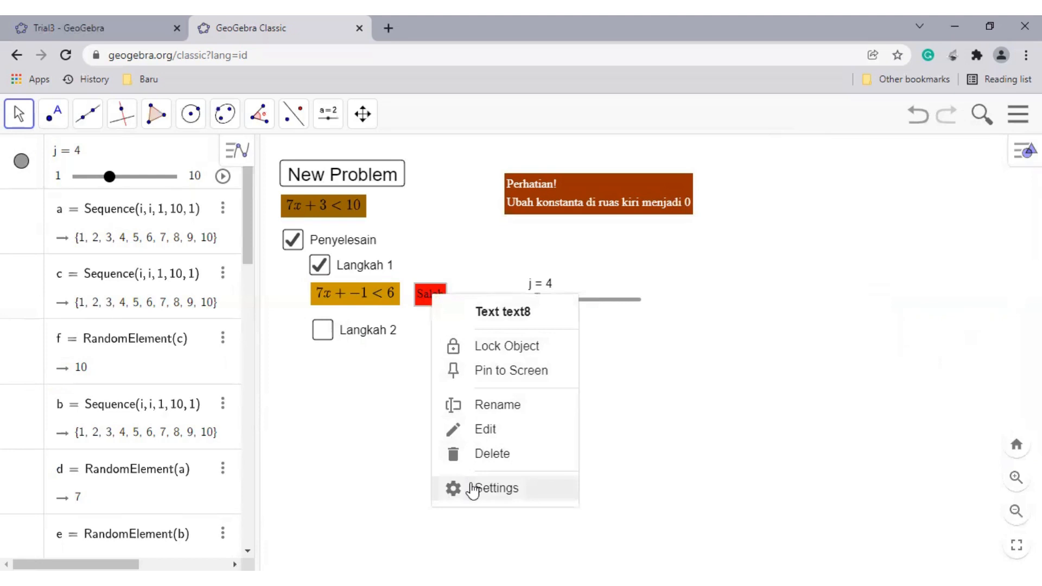
pyautogui.click(565, 488)
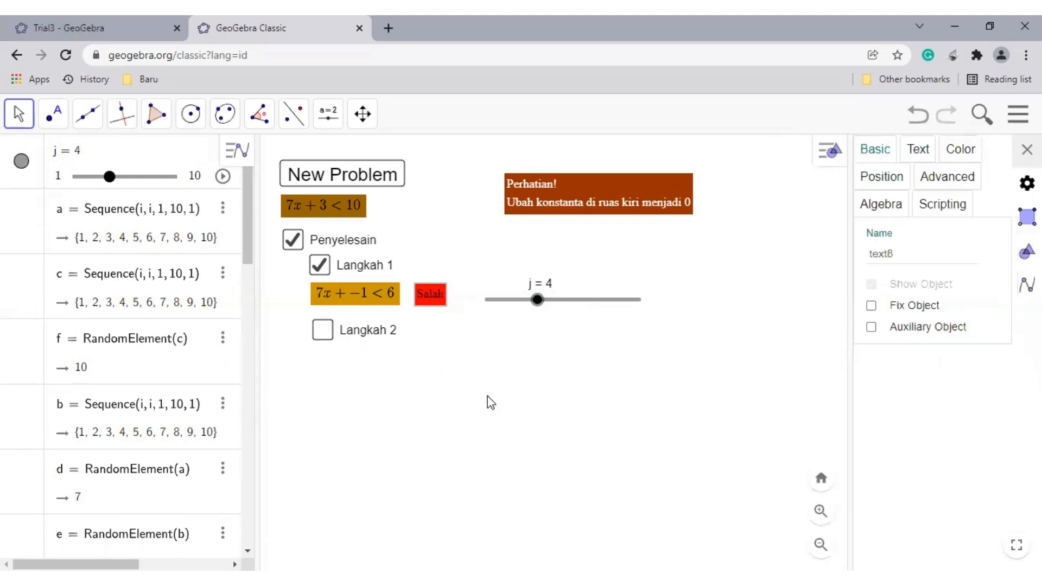
pyautogui.click(946, 177)
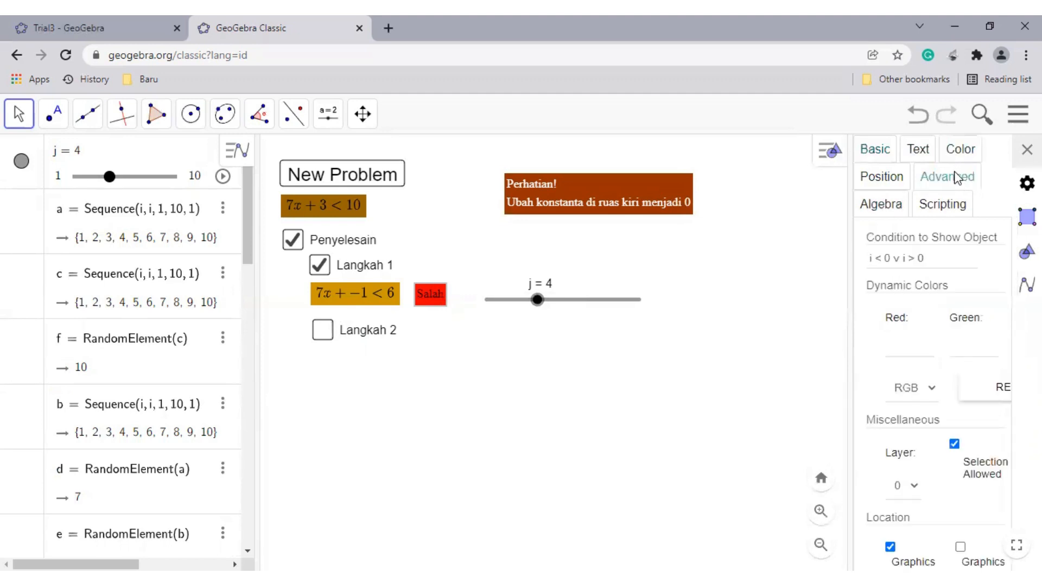
pyautogui.click(871, 258)
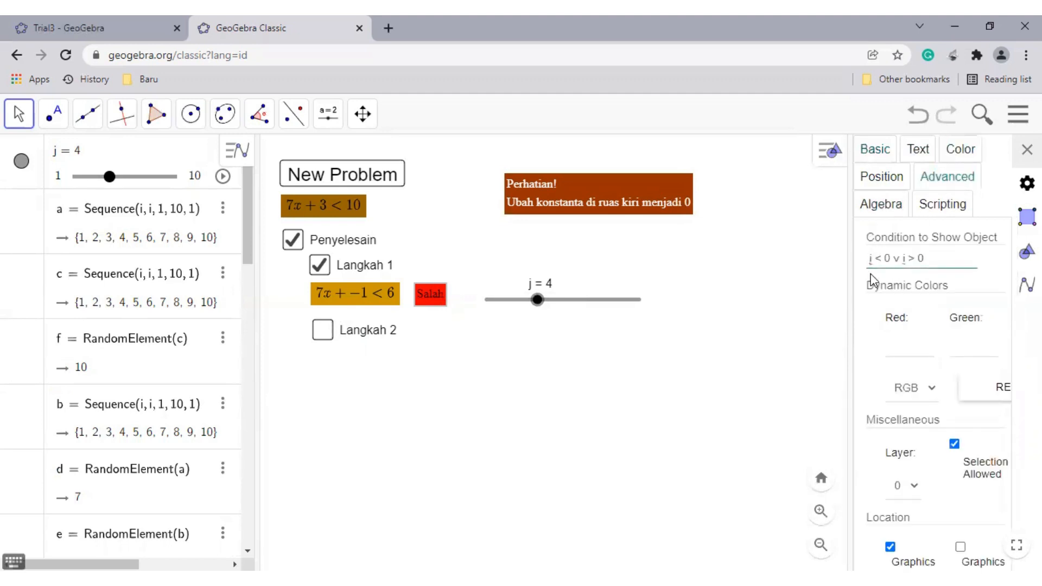
pyautogui.write('q')
pyautogui.click(13, 562)
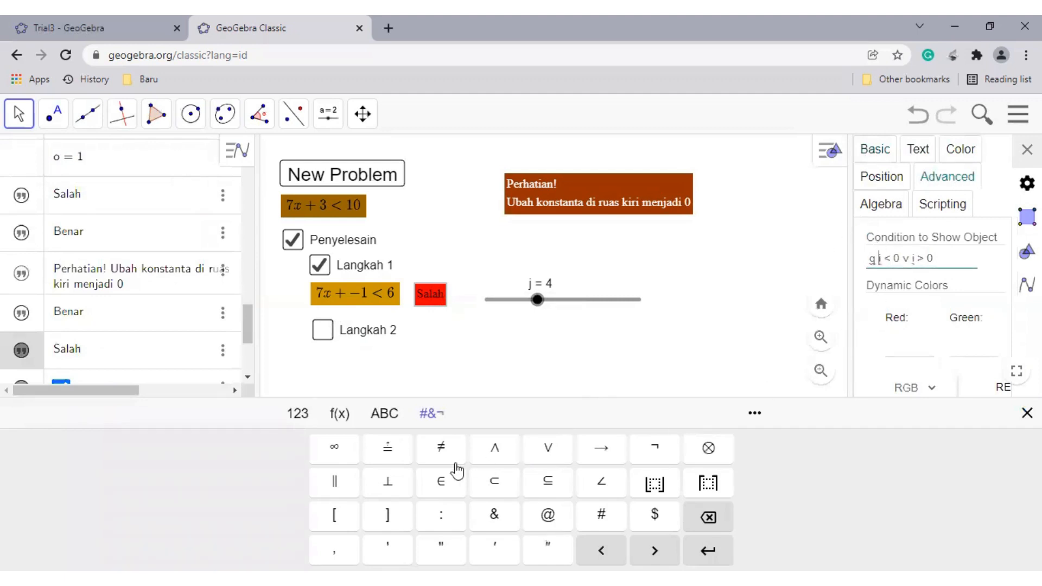
pyautogui.click(496, 447)
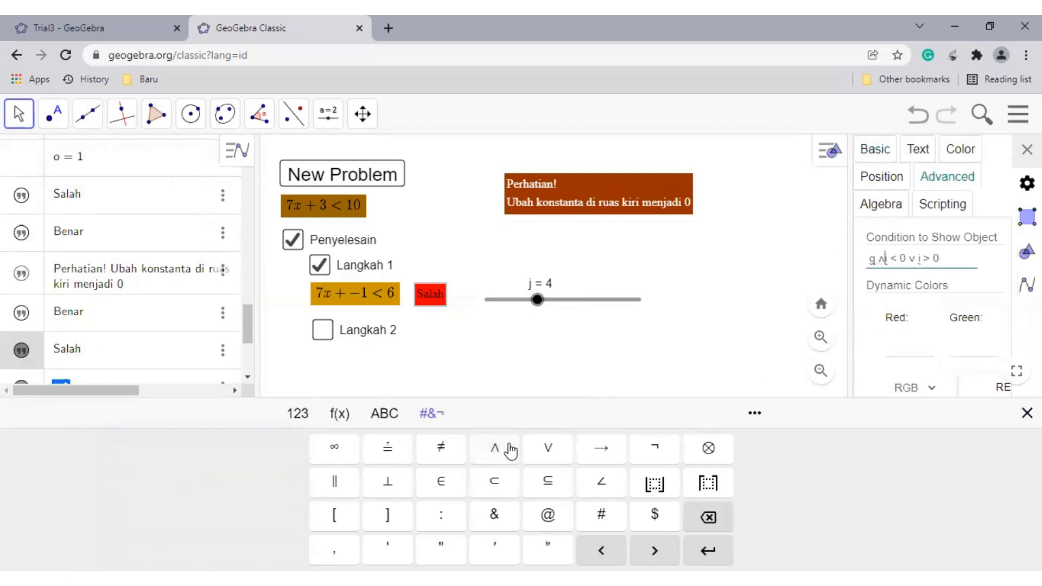
pyautogui.write('(')
pyautogui.press('Return')
# - Extend the show condition of the matching "Benar" text to q ∧ i ≟ 0 and close the settings
pyautogui.click(115, 320)
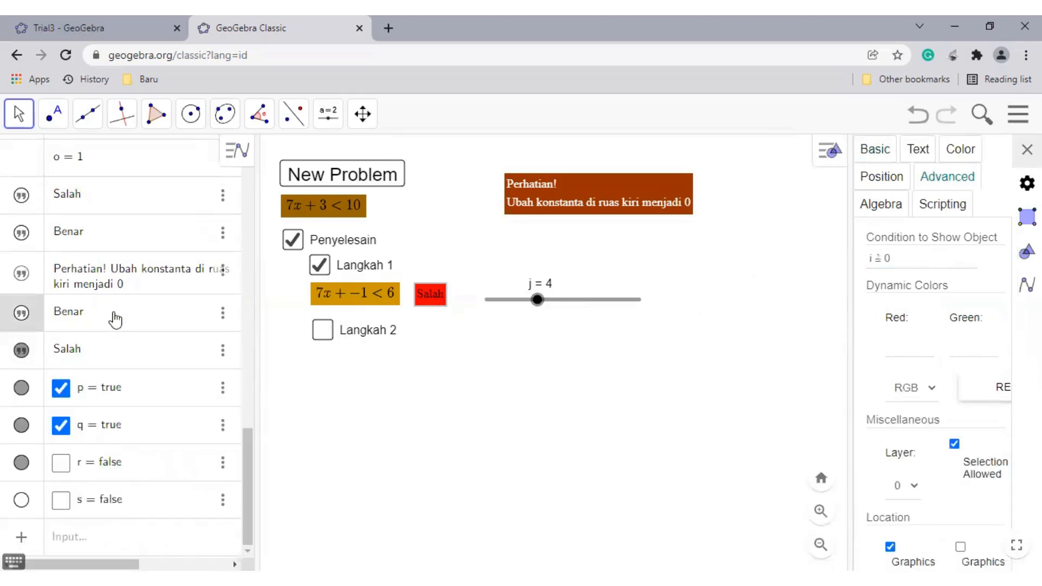
pyautogui.click(115, 320)
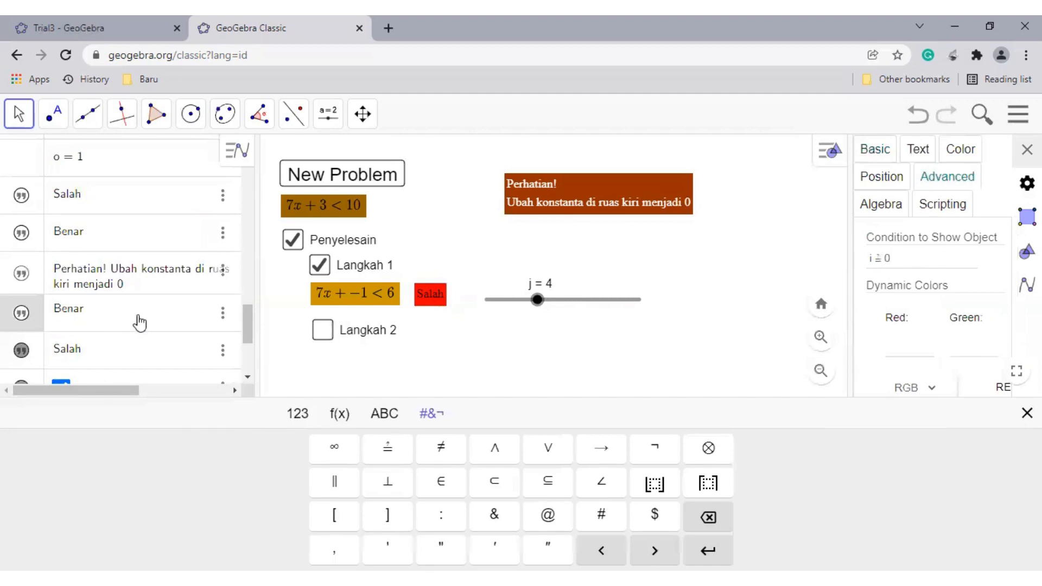
pyautogui.click(868, 256)
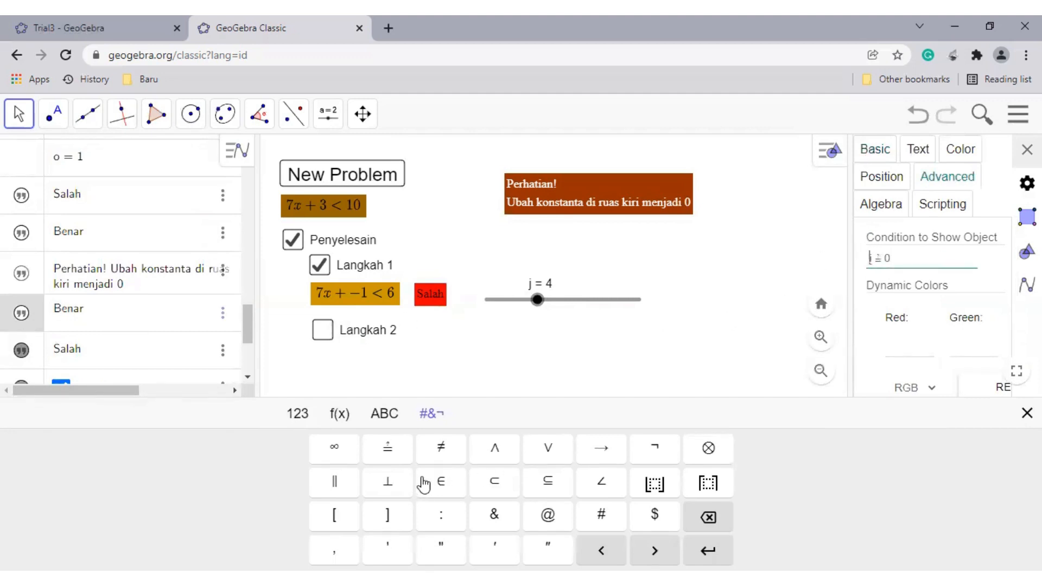
pyautogui.write('g')
pyautogui.click(499, 450)
pyautogui.click(995, 277)
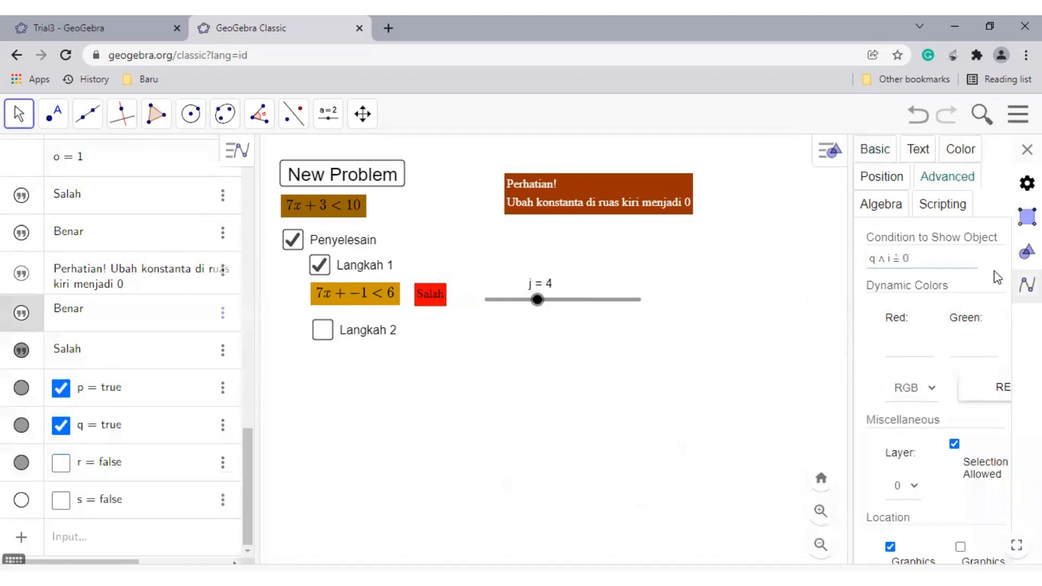
pyautogui.click(947, 263)
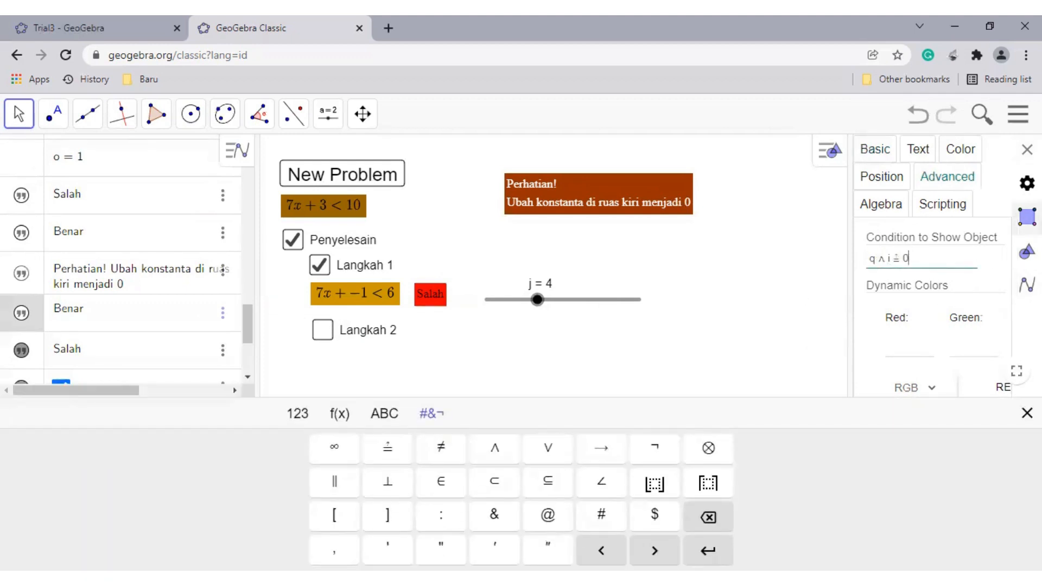
pyautogui.click(1027, 149)
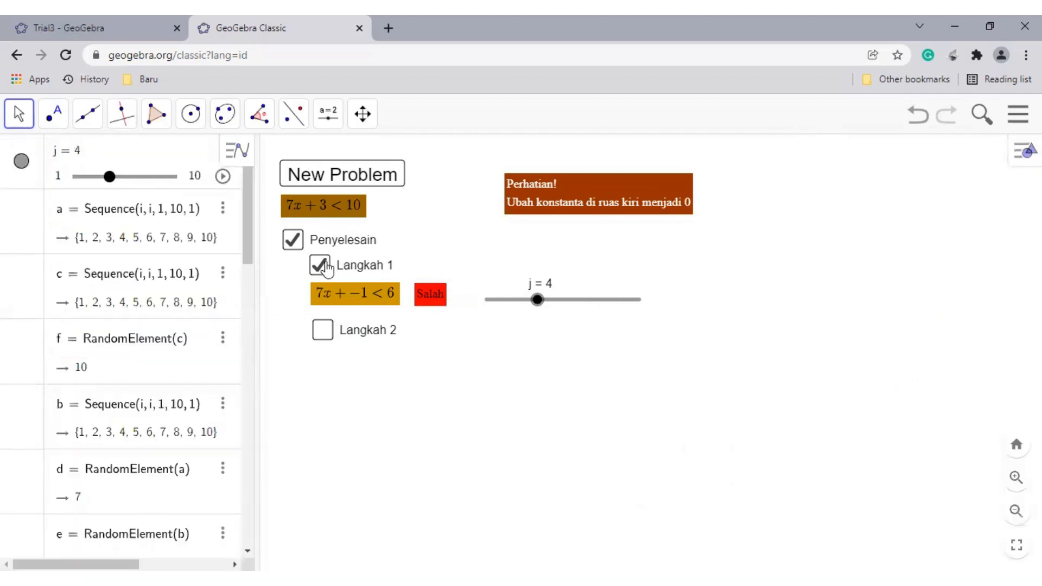
# - Test the "Langkah 1" check box by toggling it several times, and leave it unticked
pyautogui.click(327, 267)
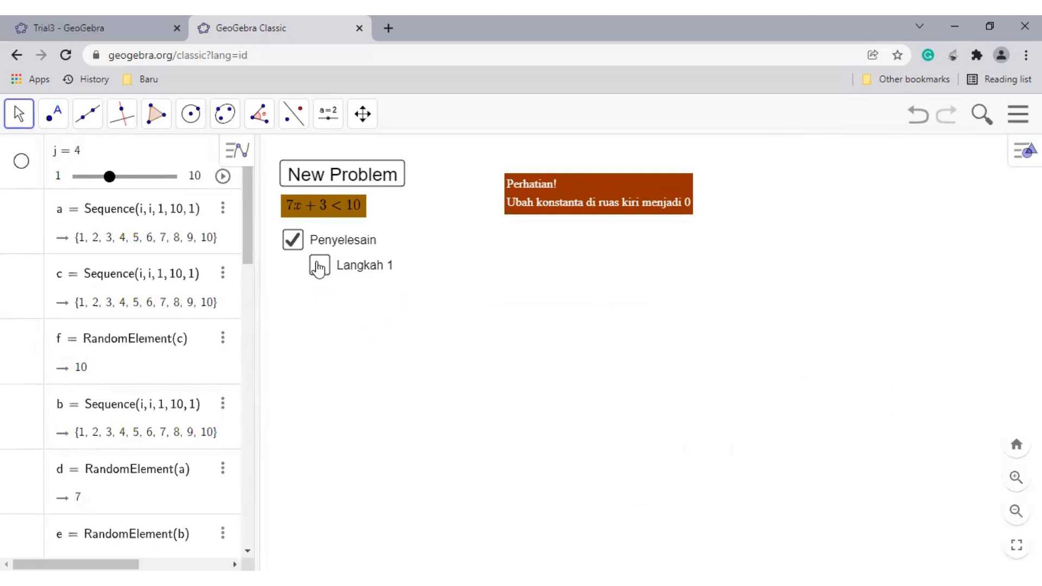
pyautogui.click(320, 265)
pyautogui.click(326, 269)
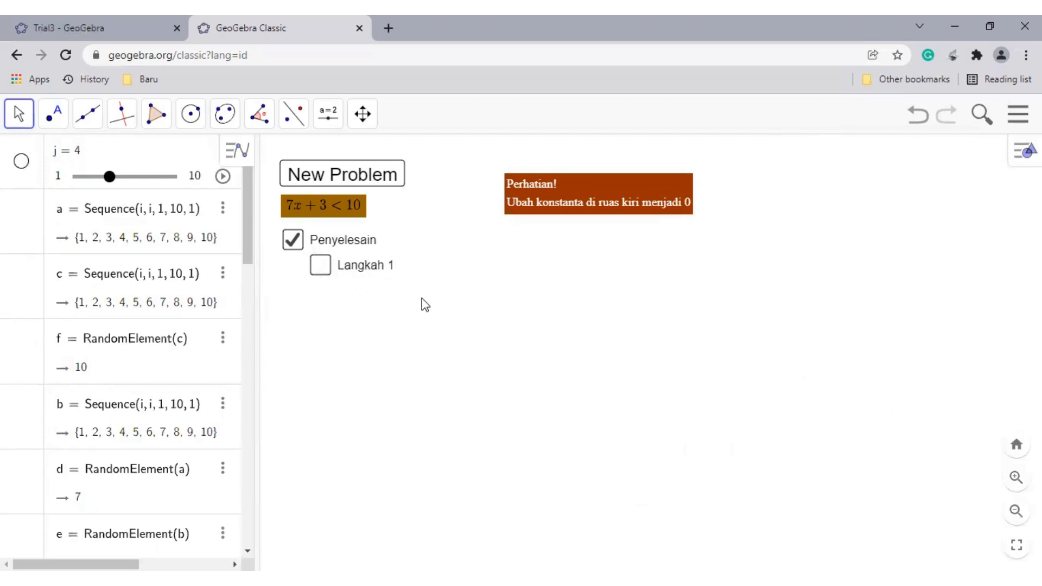
pyautogui.click(321, 266)
pyautogui.click(321, 267)
pyautogui.click(295, 241)
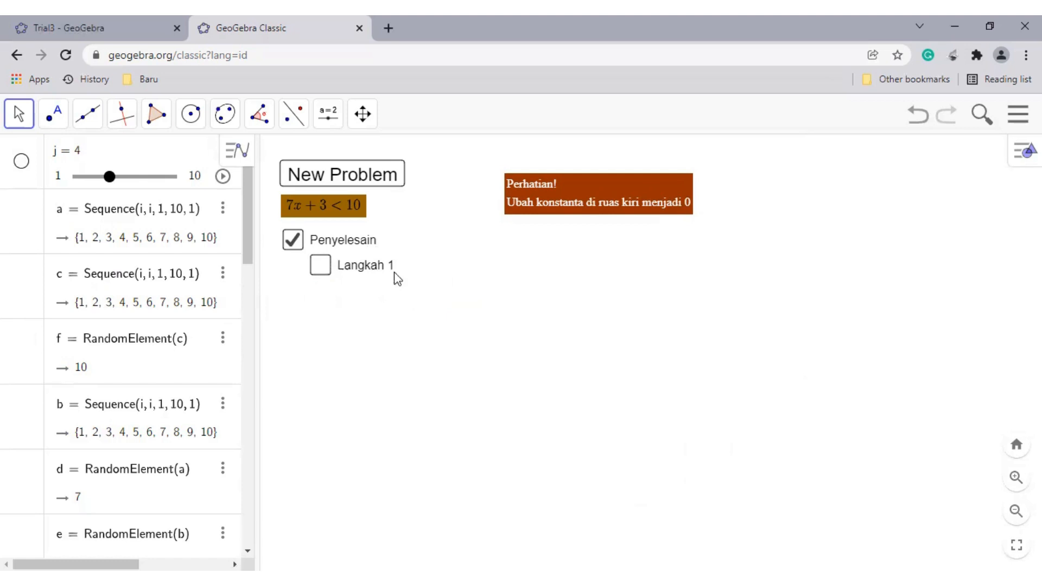
# - Set the show condition of the "Langkah 1" check box to p, the Boolean value of "Penyelesain"
pyautogui.rightClick(371, 243)
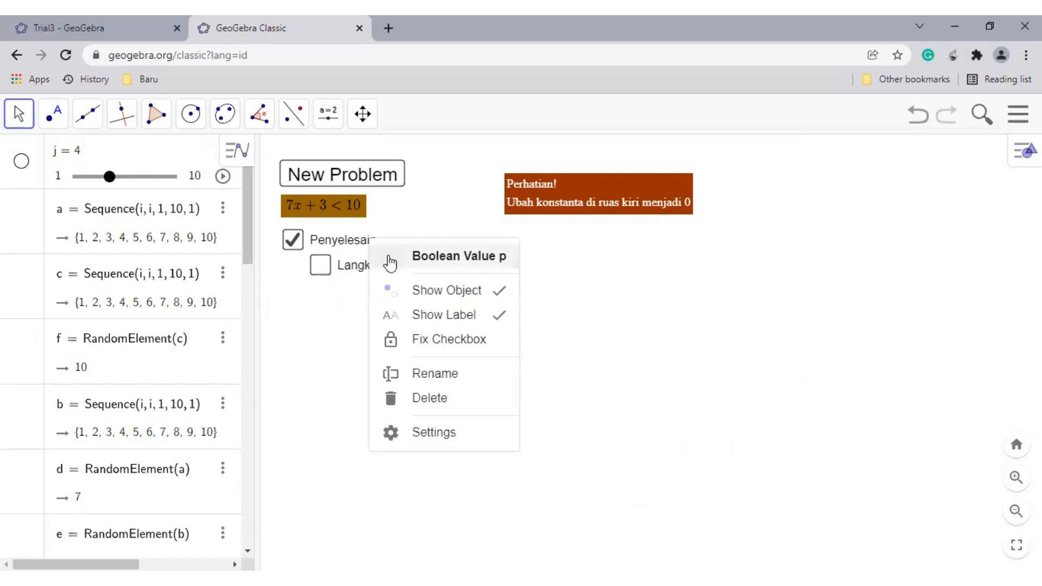
pyautogui.click(617, 67)
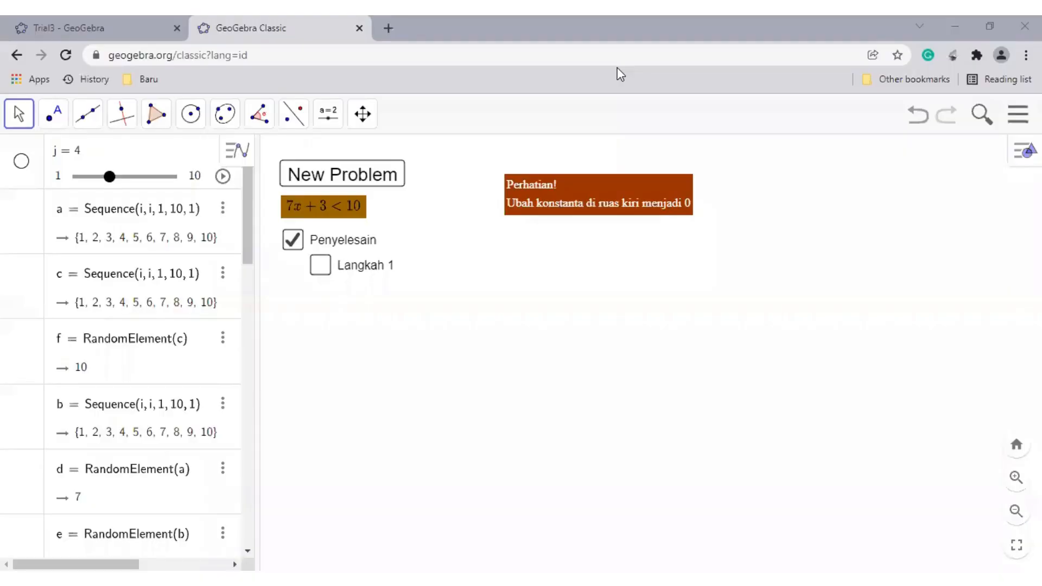
pyautogui.rightClick(343, 243)
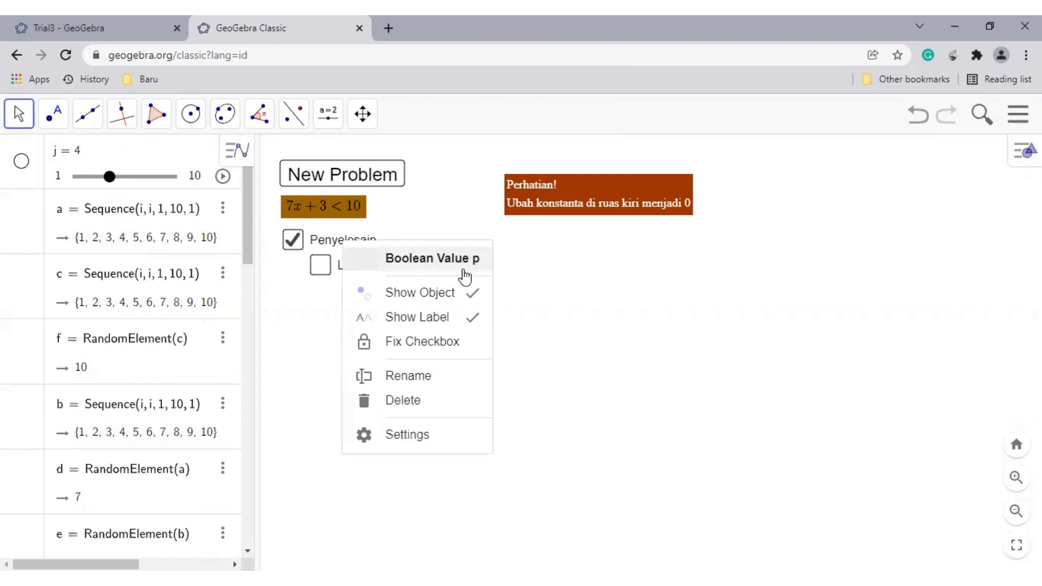
pyautogui.click(518, 247)
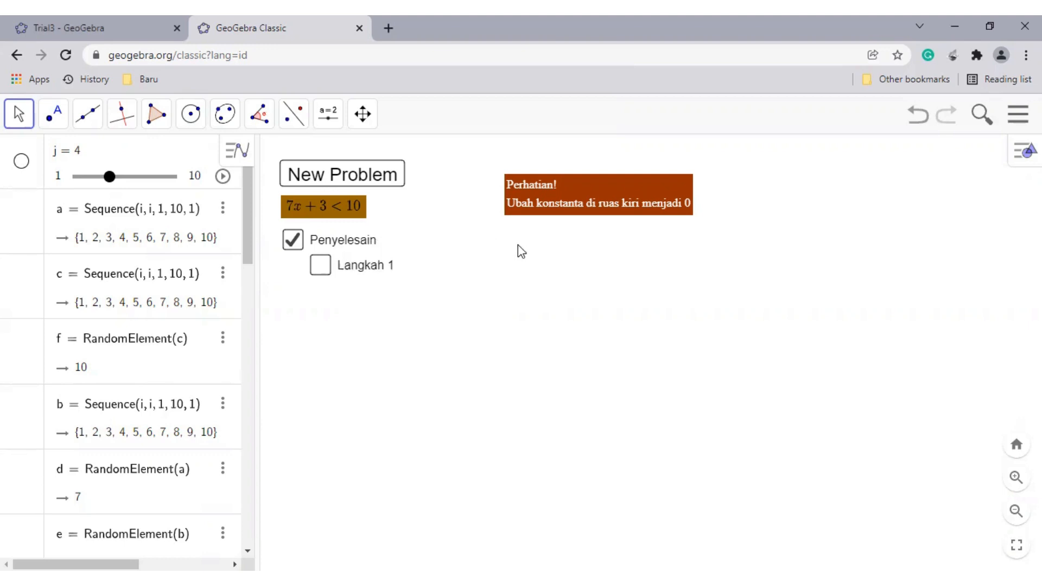
pyautogui.rightClick(359, 273)
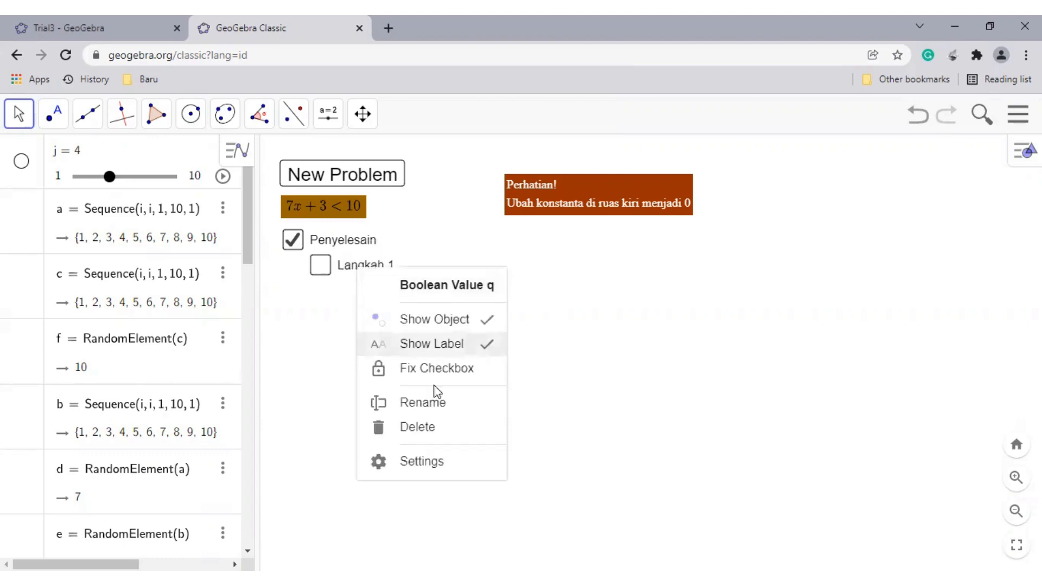
pyautogui.click(459, 465)
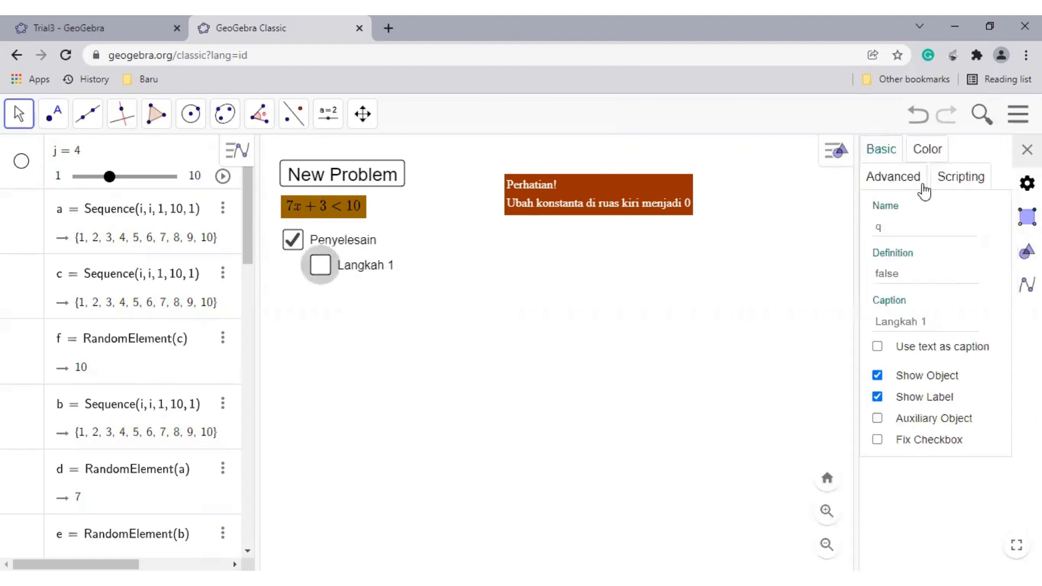
pyautogui.click(917, 185)
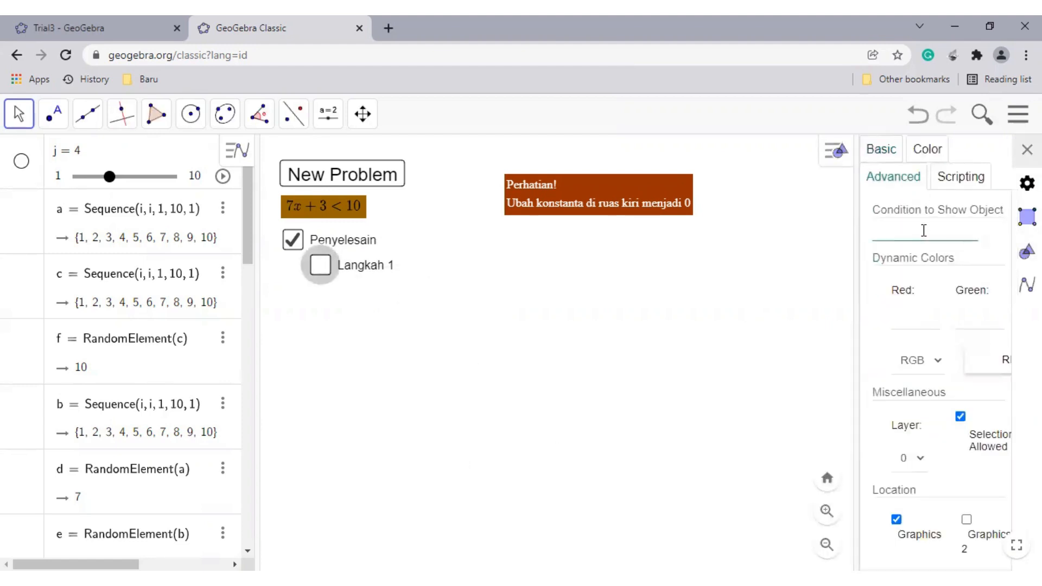
pyautogui.click(923, 230)
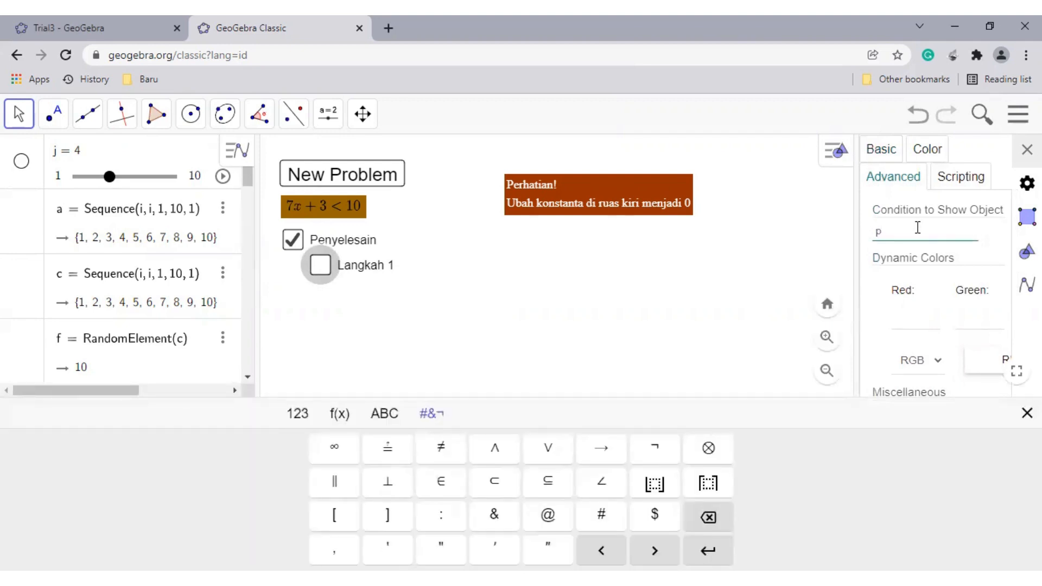
pyautogui.click(1026, 149)
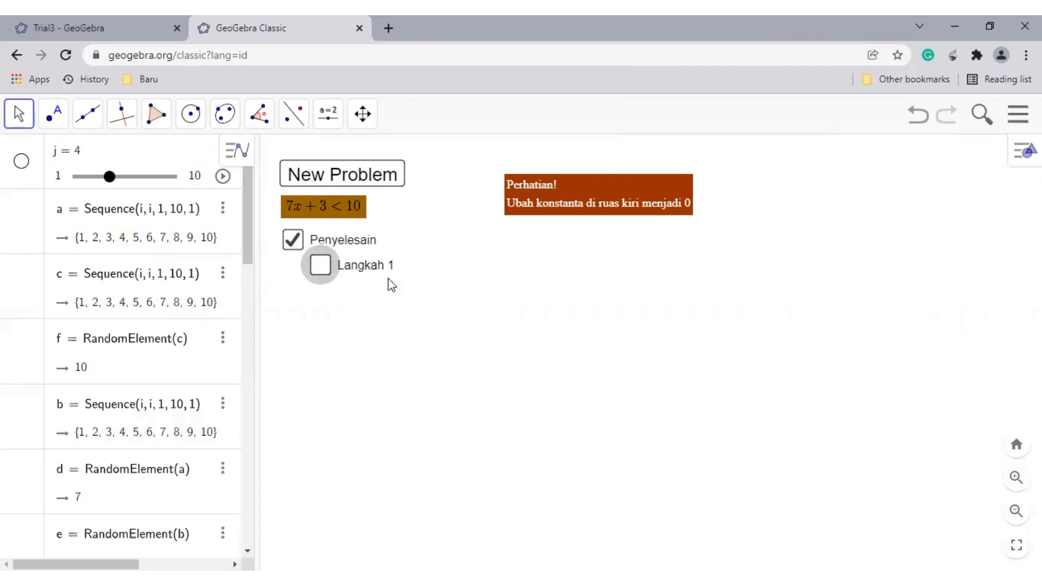
# - Untick "Penyelesain" and move the "Perhatian!" hint text closer to the problem inequality
pyautogui.click(288, 245)
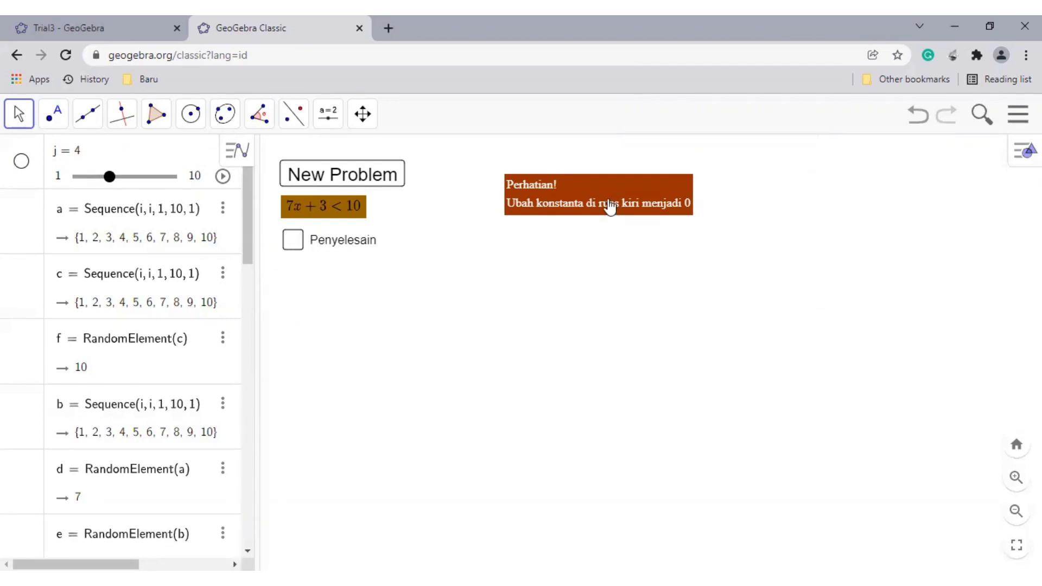
pyautogui.moveTo(609, 205); pyautogui.dragTo(575, 196)
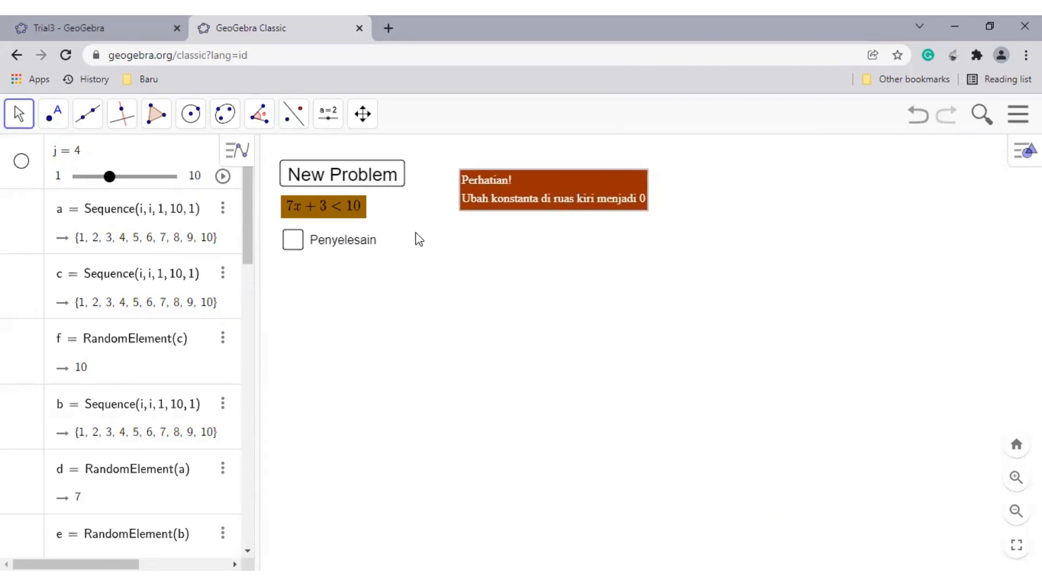
pyautogui.click(344, 213)
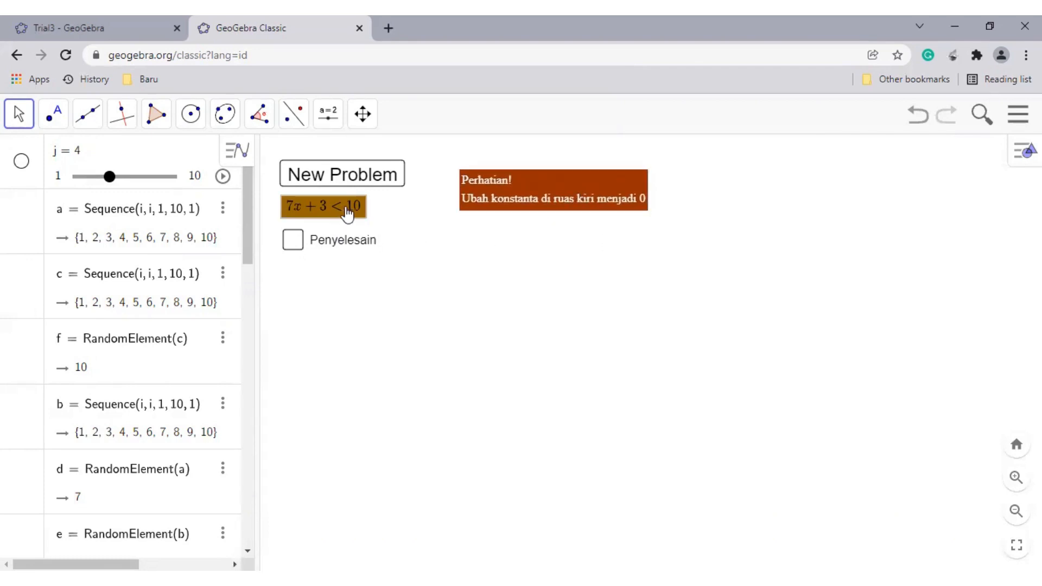
# - Generate a new problem and reveal its full solution by ticking "Penyelesain", "Langkah 1", "Langkah 2" and "Langkah 3"
pyautogui.click(360, 171)
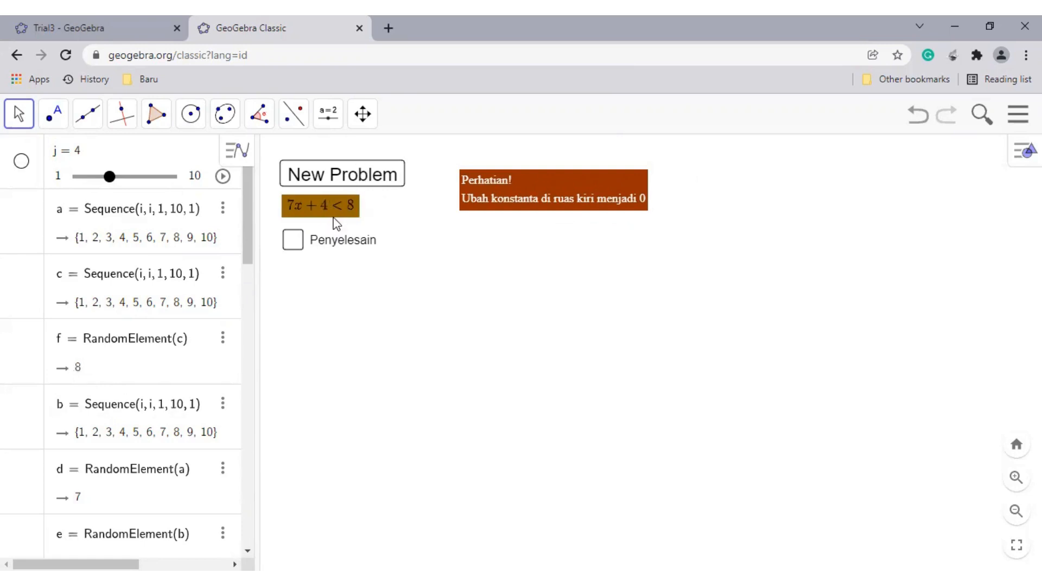
pyautogui.click(295, 246)
pyautogui.click(323, 269)
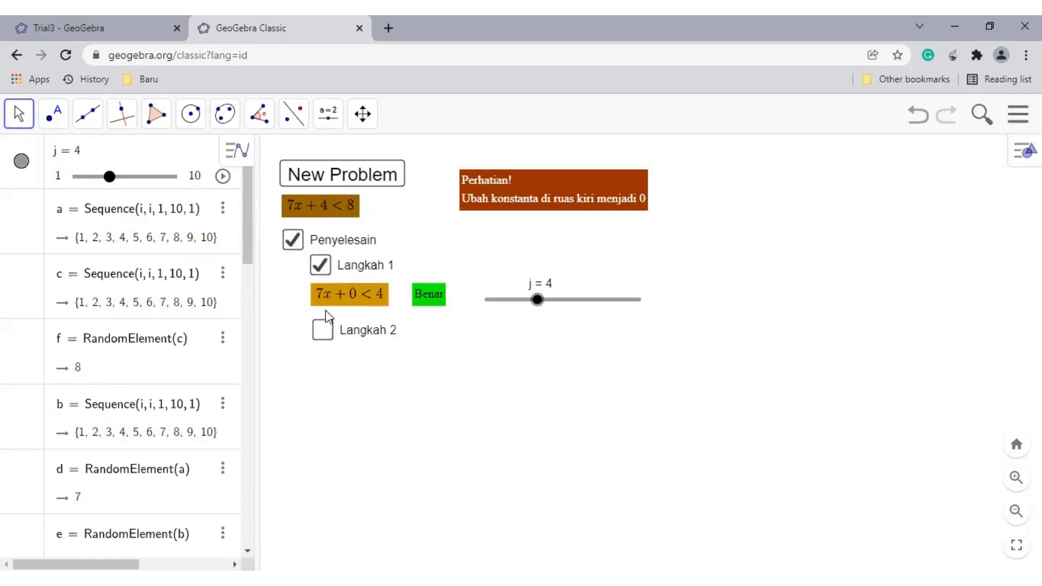
pyautogui.click(322, 331)
pyautogui.click(326, 400)
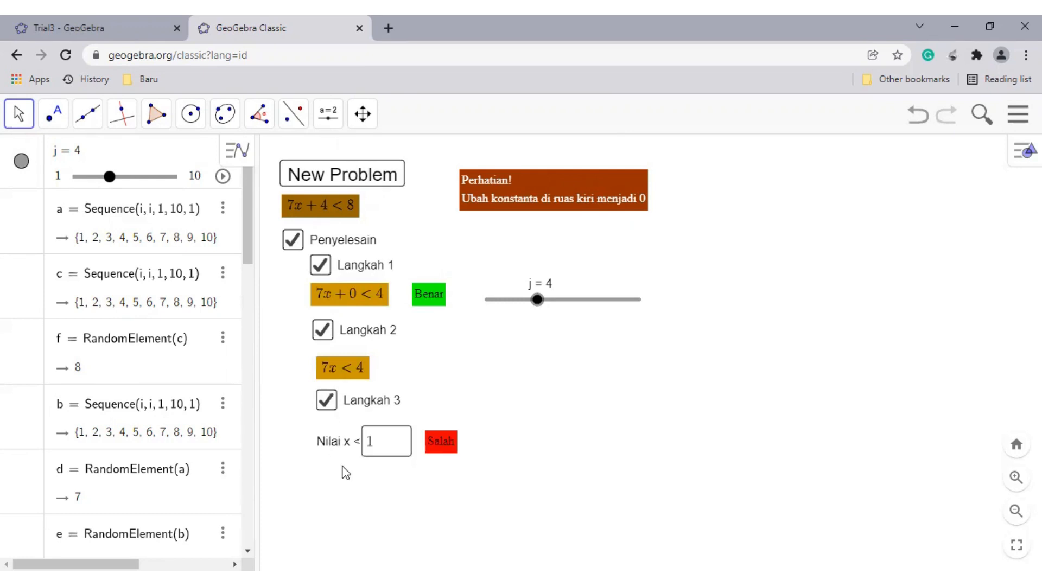
# - Enter 0 as the answer in the "Nilai x <" input box under "Langkah 3"
pyautogui.click(391, 456)
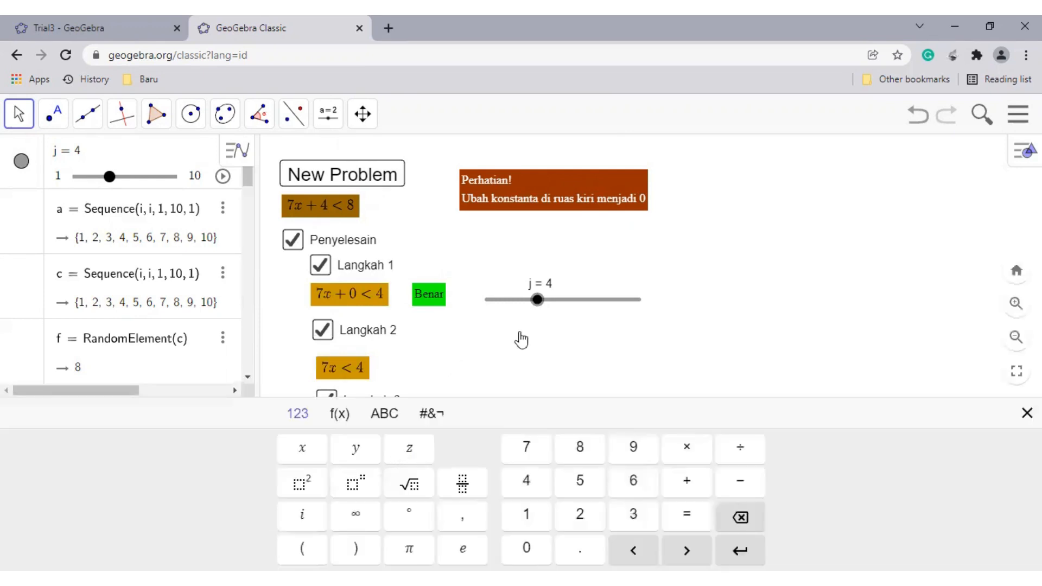
pyautogui.click(1024, 415)
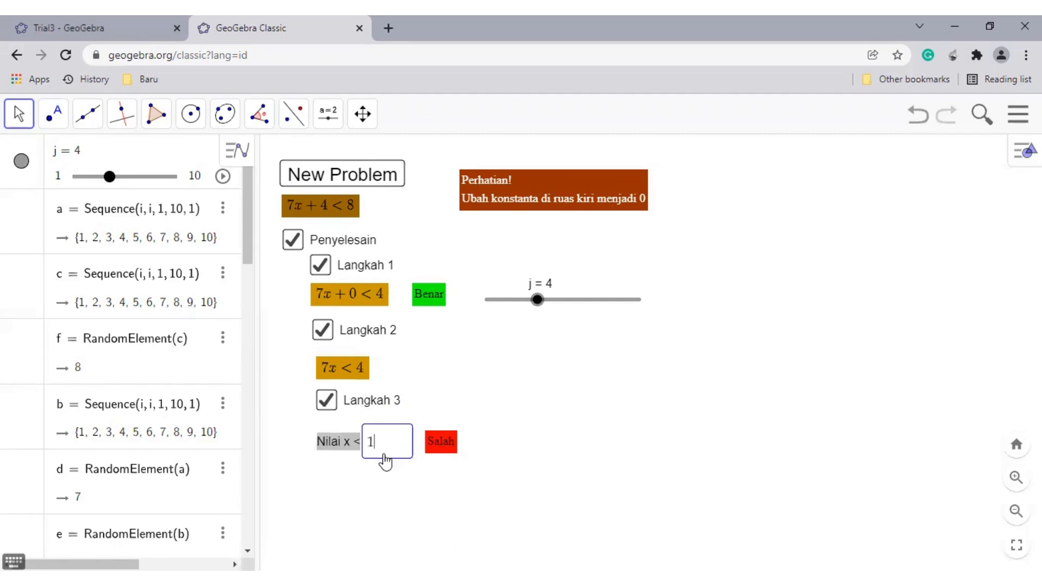
pyautogui.click(556, 347)
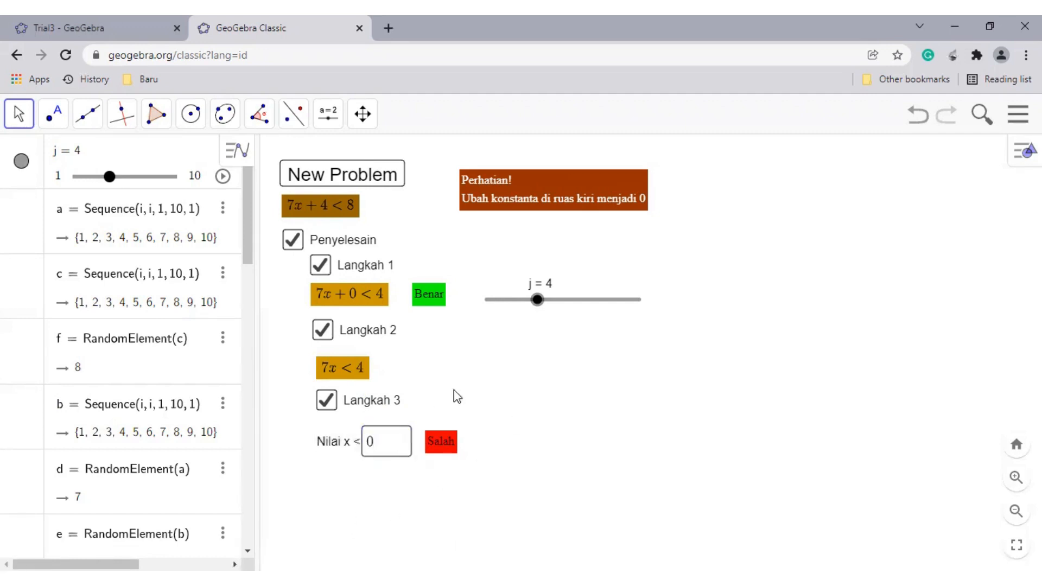
# - Generate another problem and test toggling "Penyelesain", "Langkah 1" and "Langkah 3", leaving "Langkah 1" unticked
pyautogui.click(336, 177)
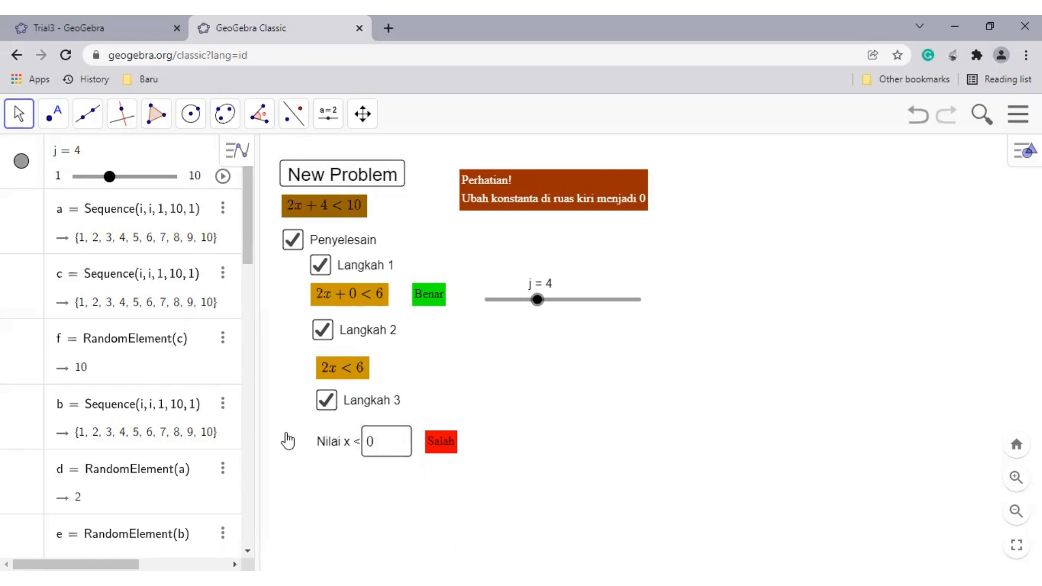
pyautogui.click(293, 239)
pyautogui.click(292, 240)
pyautogui.click(320, 265)
pyautogui.click(325, 400)
pyautogui.click(325, 399)
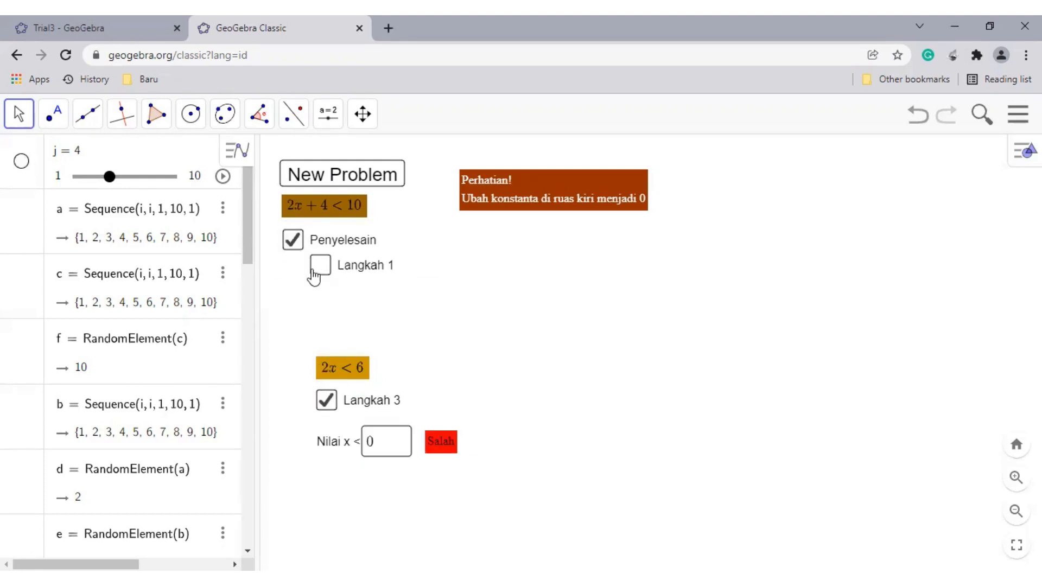
# - Tick "Langkah 1" again and toggle "Langkah 2" off and back on to test the nested check boxes
pyautogui.click(319, 265)
pyautogui.click(324, 332)
pyautogui.click(324, 332)
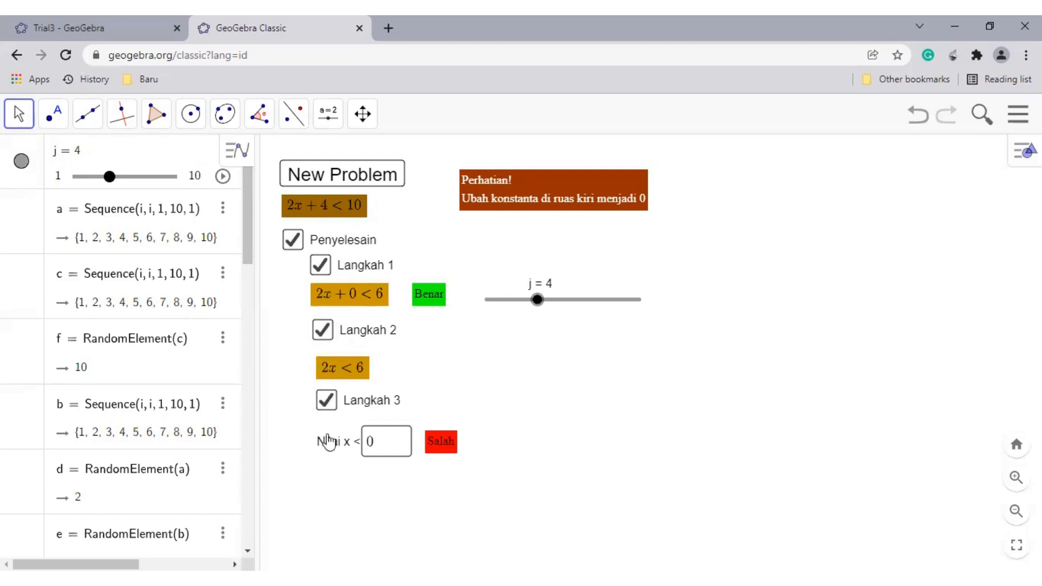
# - Add the lines q=false, r=false and s=false below UpdateConstruction[] in the "New Problem" button's On Click script
pyautogui.rightClick(330, 180)
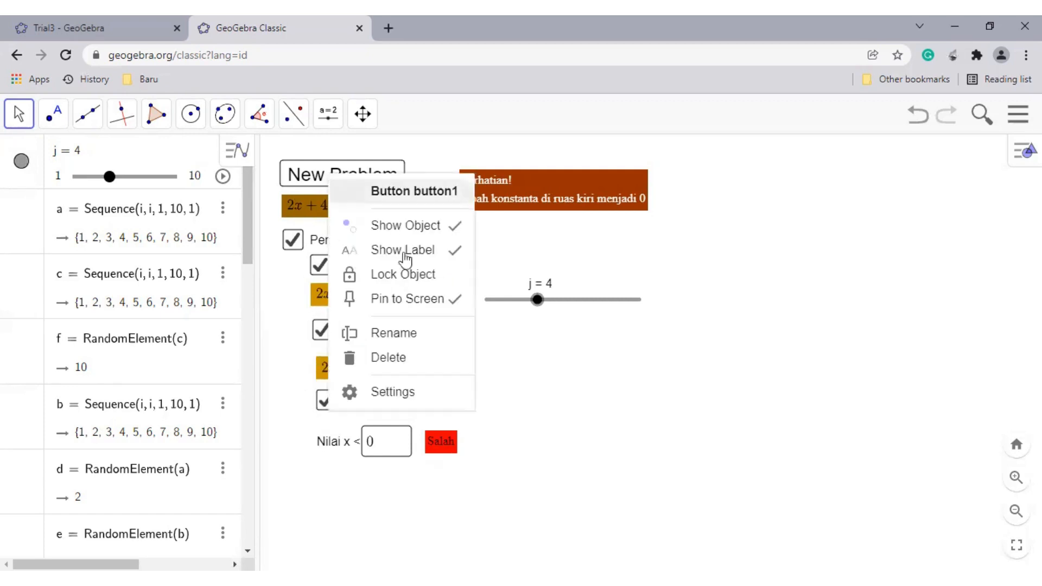
pyautogui.click(427, 392)
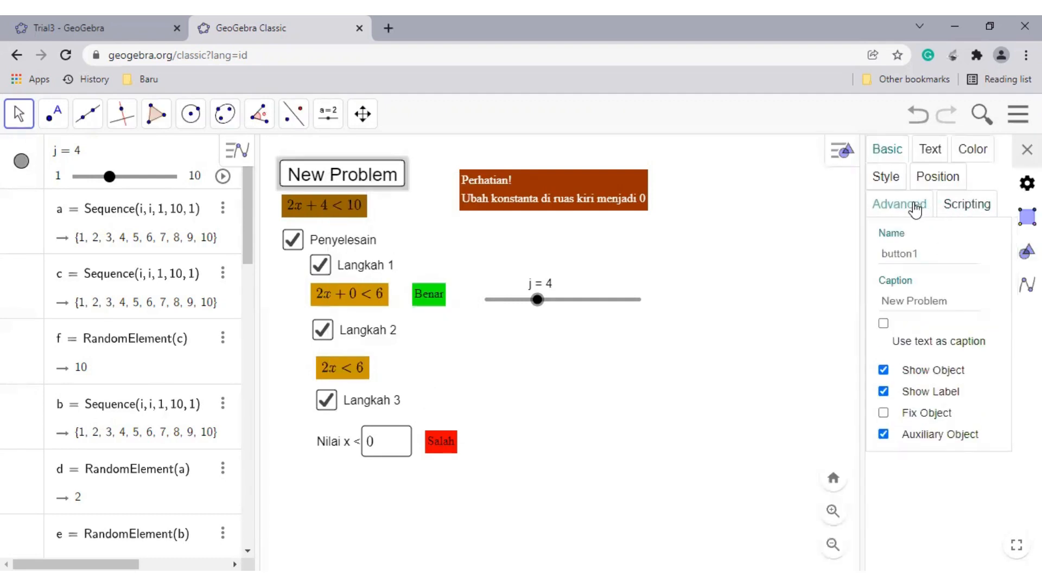
pyautogui.click(966, 204)
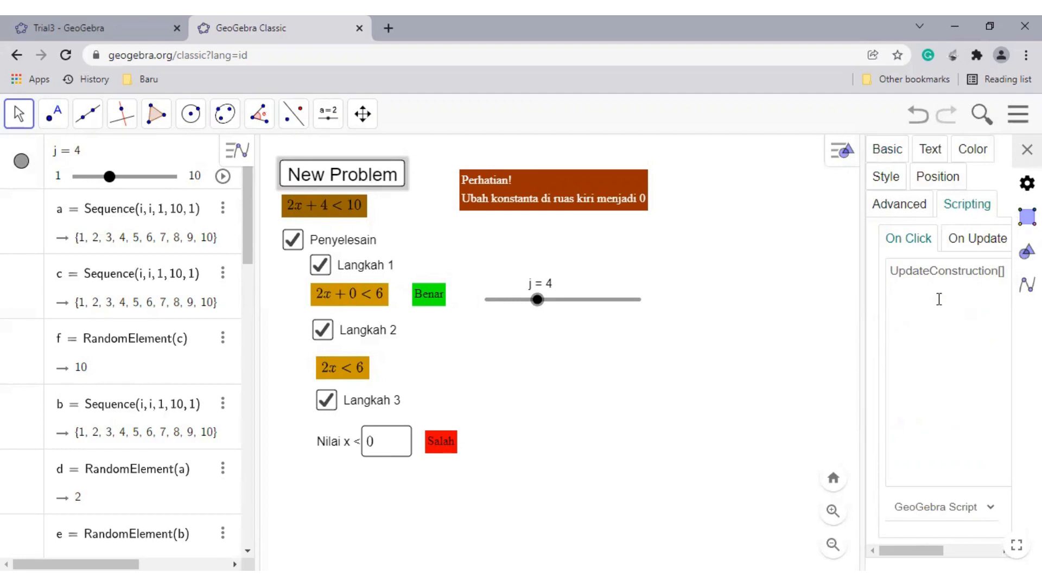
pyautogui.click(922, 348)
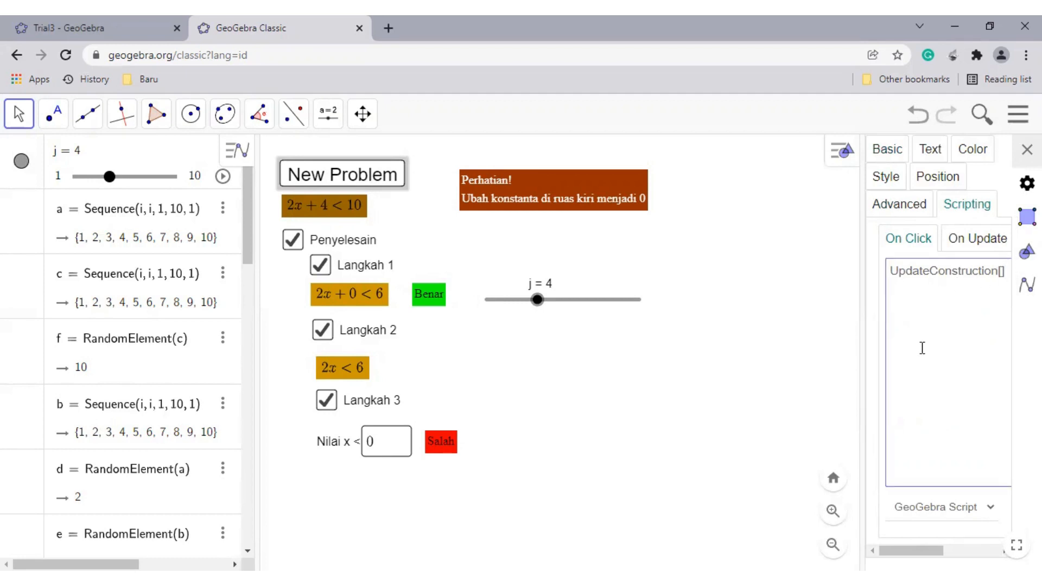
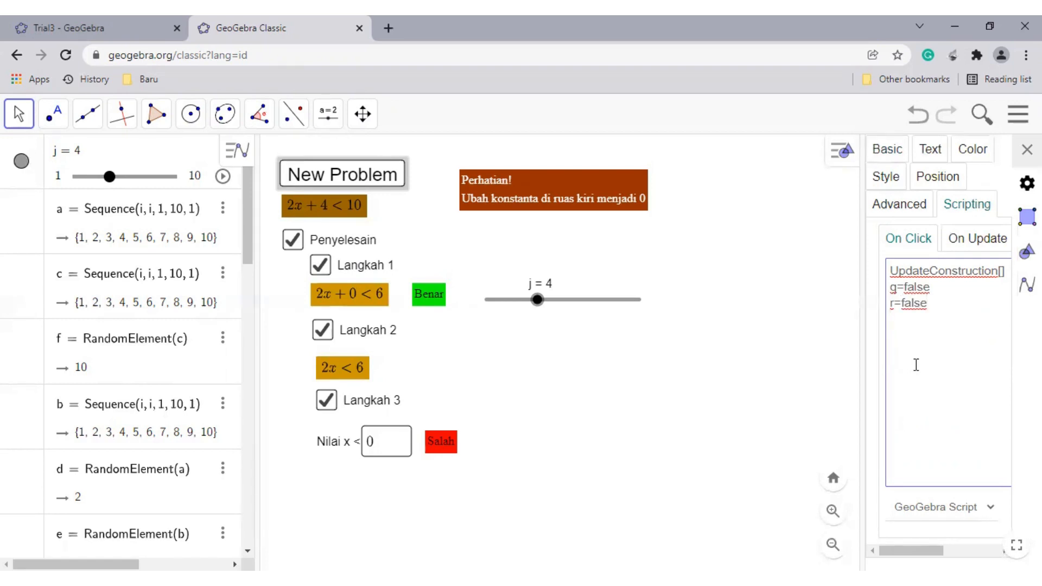
pyautogui.rightClick(389, 405)
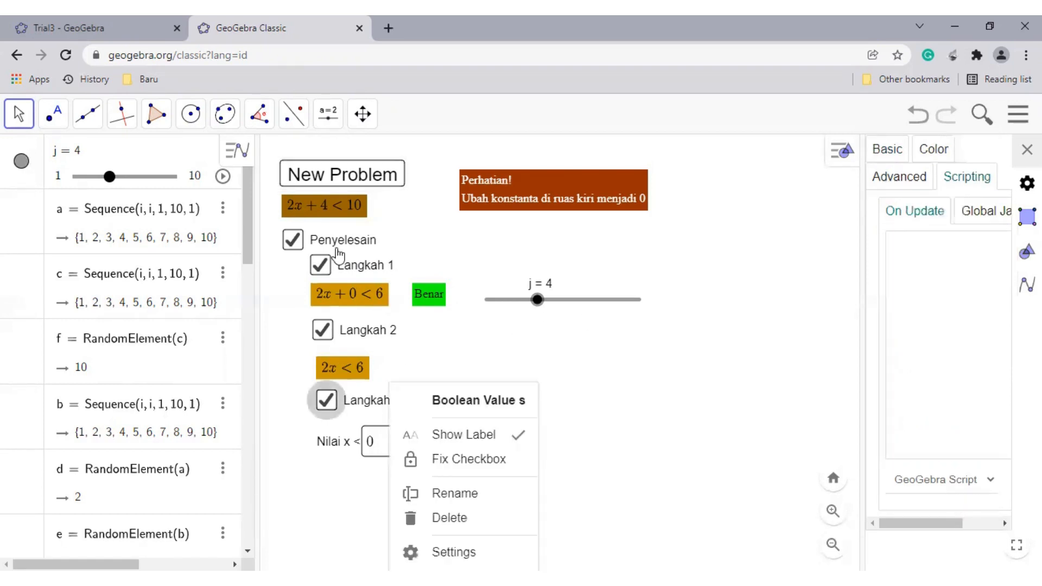
pyautogui.click(352, 185)
pyautogui.click(960, 305)
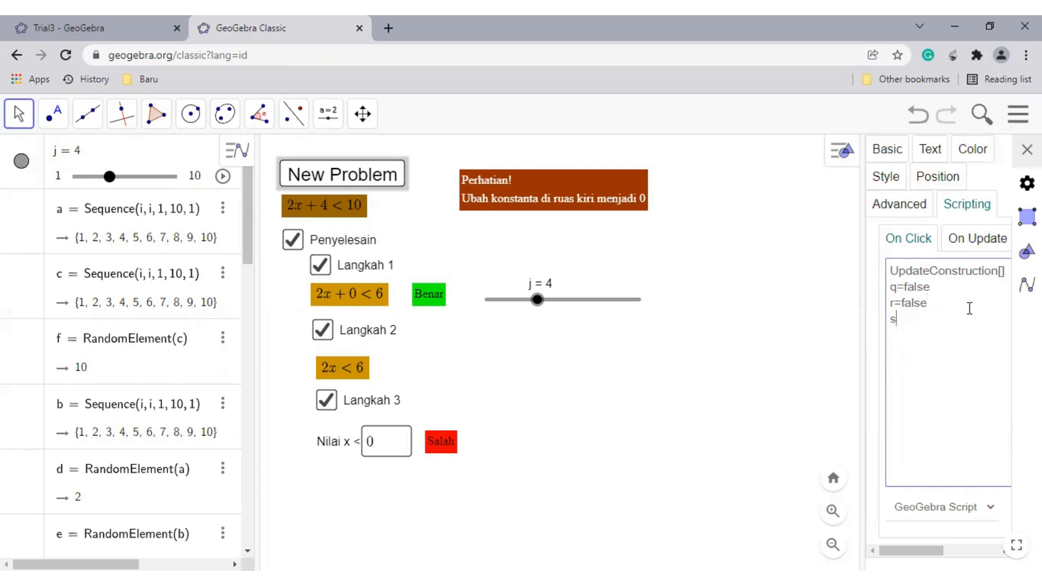
pyautogui.write('s=false')
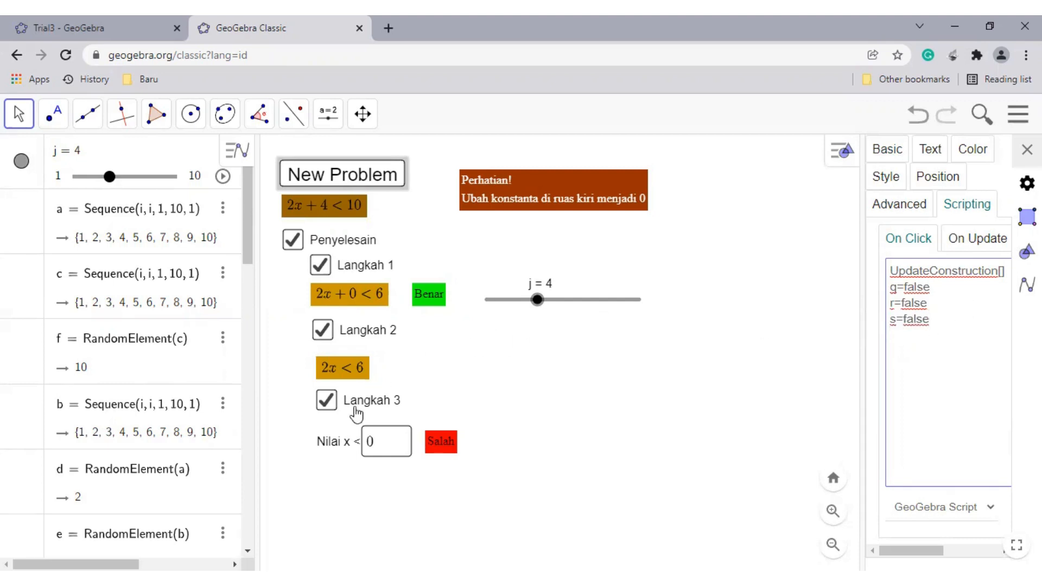
# - Add o=0 as the last line of the "New Problem" button's On Click script and test it by generating a problem
pyautogui.rightClick(339, 239)
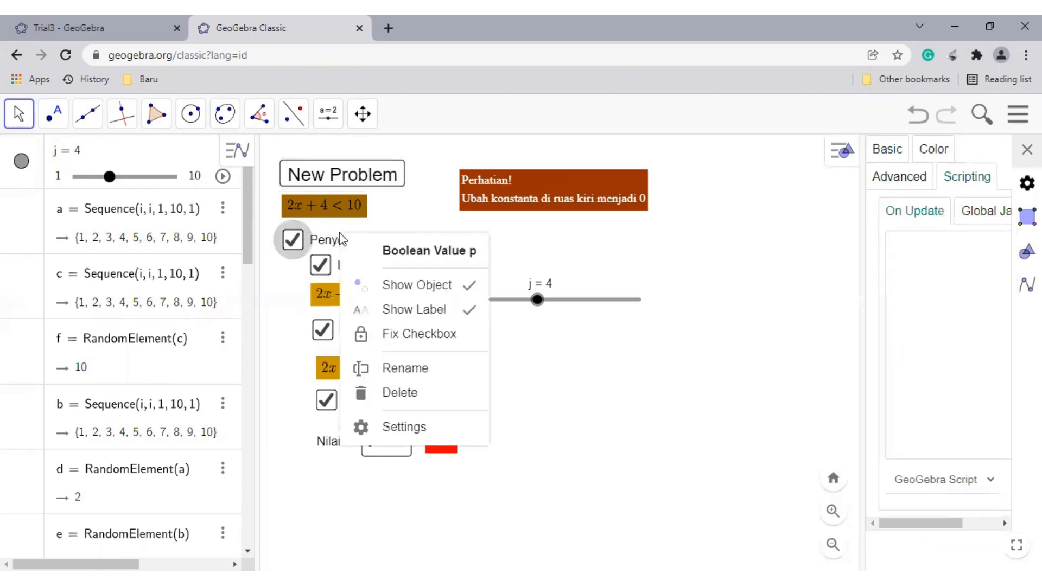
pyautogui.click(775, 319)
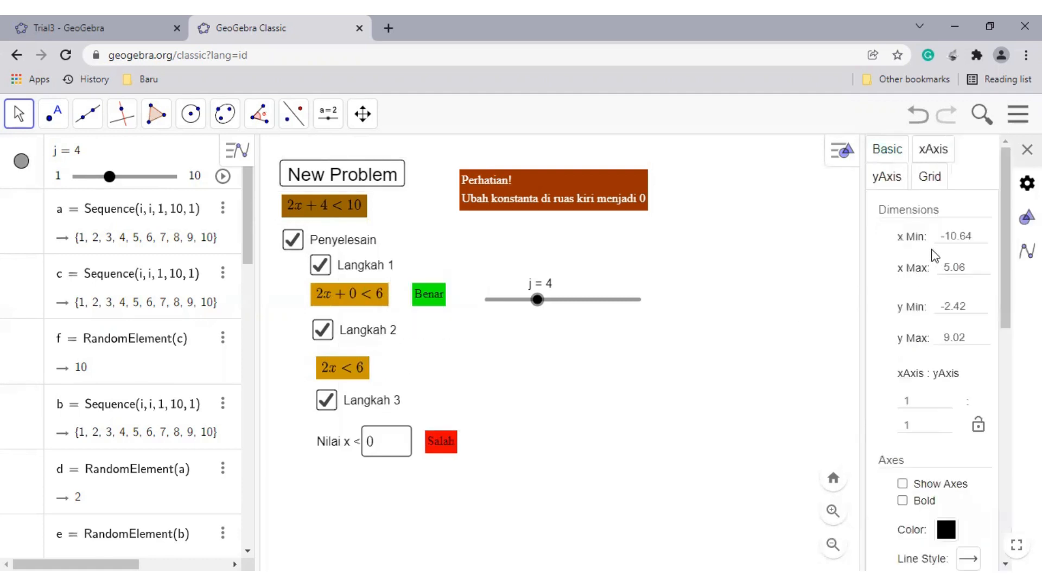
pyautogui.click(362, 174)
pyautogui.click(934, 320)
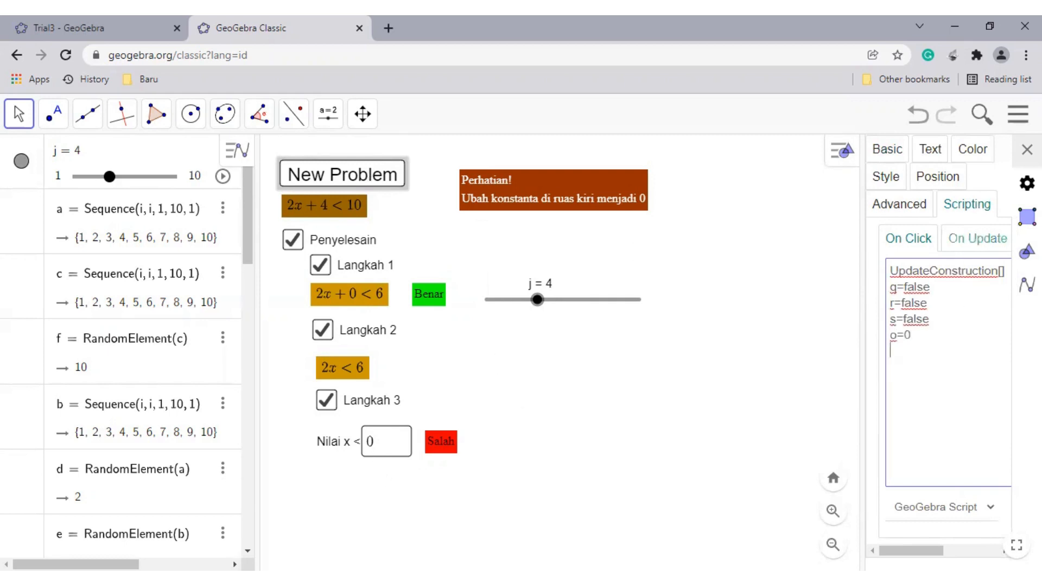
pyautogui.click(1026, 150)
pyautogui.click(327, 182)
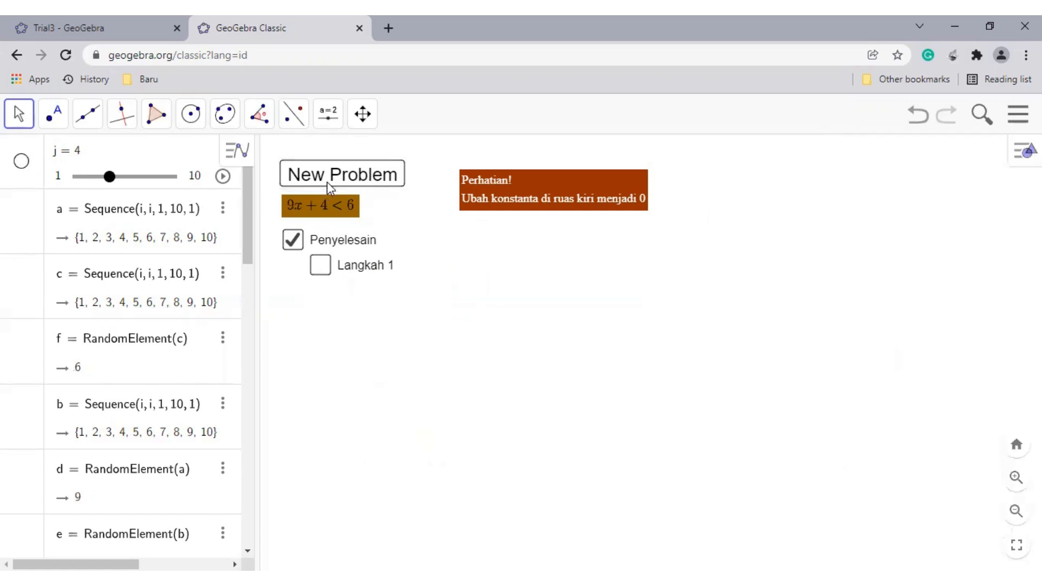
# - Check the variable name of the "Penyelesain" check box and insert p=false above q=false in the "New Problem" button's On Click script
pyautogui.rightClick(340, 274)
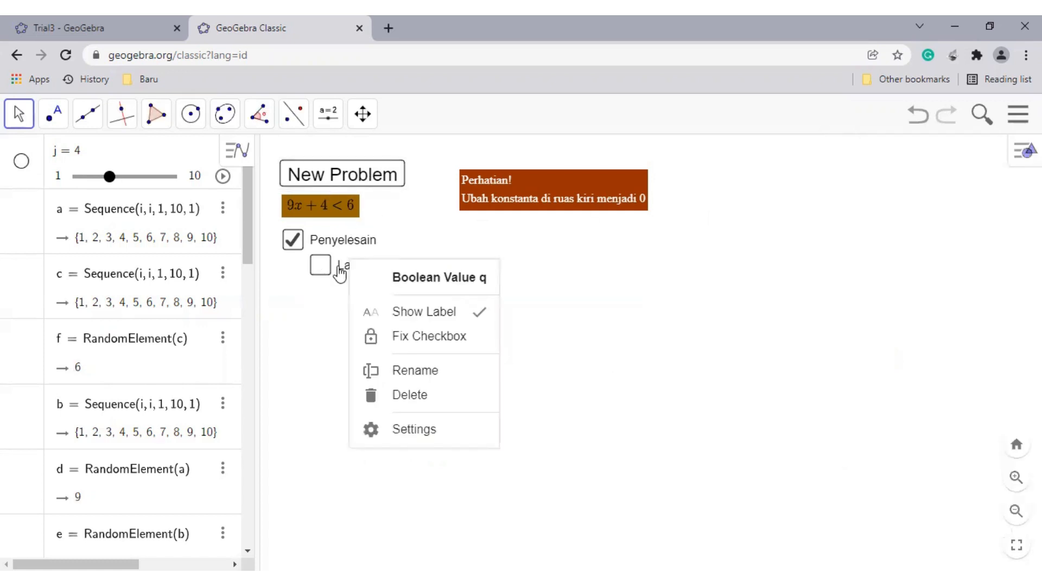
pyautogui.rightClick(301, 242)
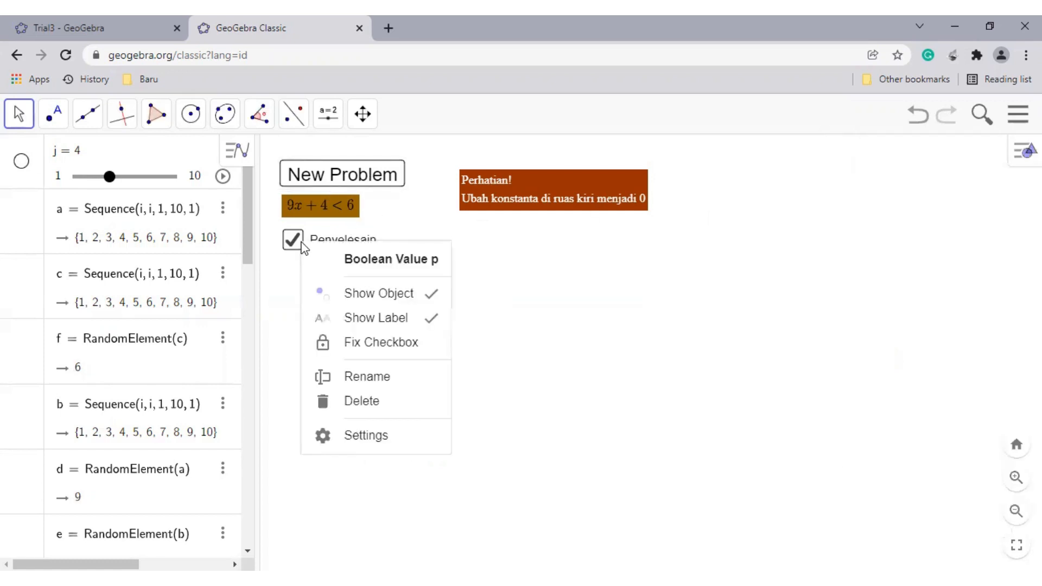
pyautogui.rightClick(376, 183)
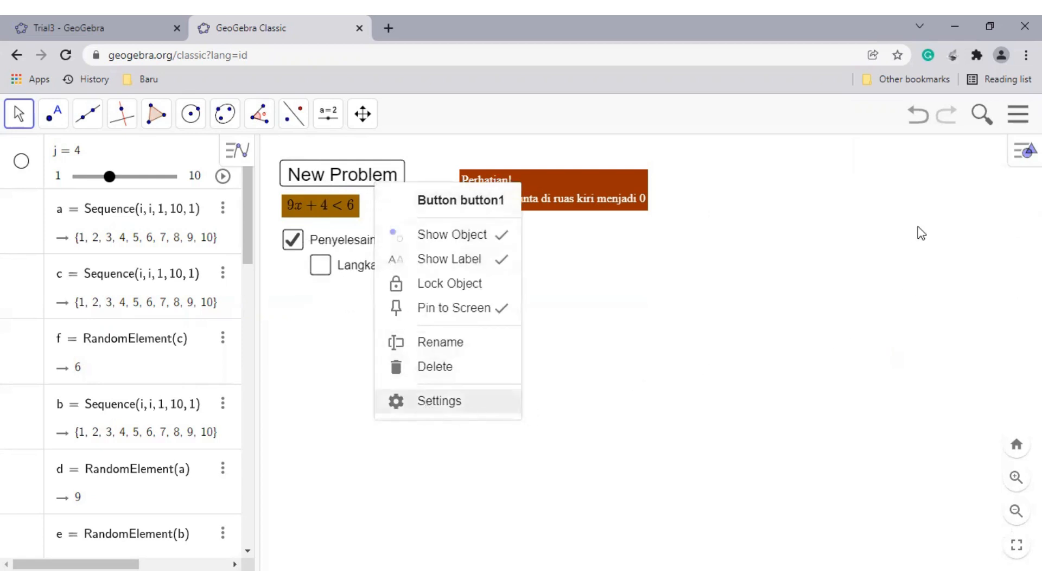
pyautogui.click(439, 400)
pyautogui.click(972, 204)
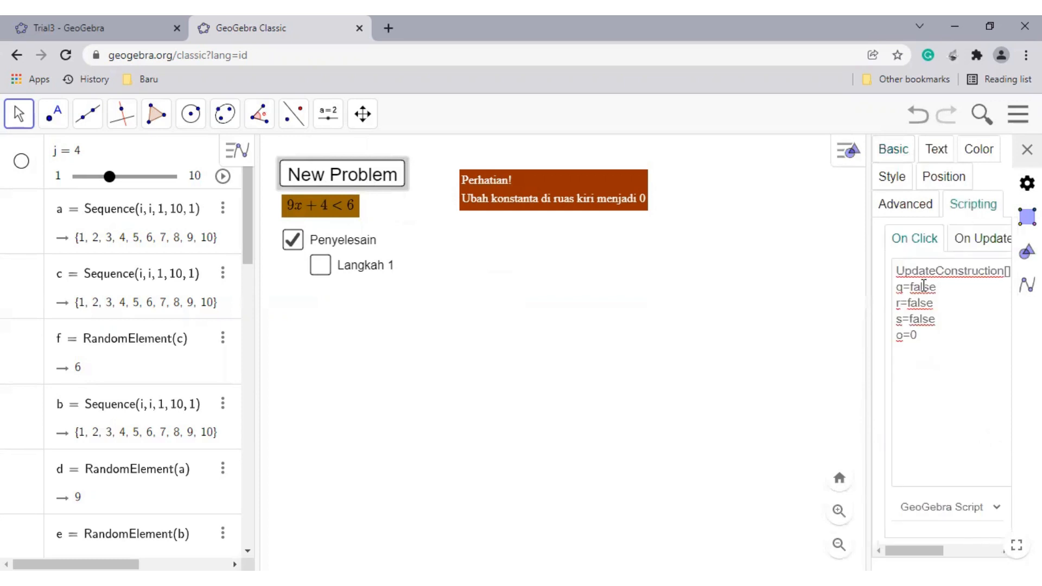
pyautogui.click(896, 287)
pyautogui.press('Return')
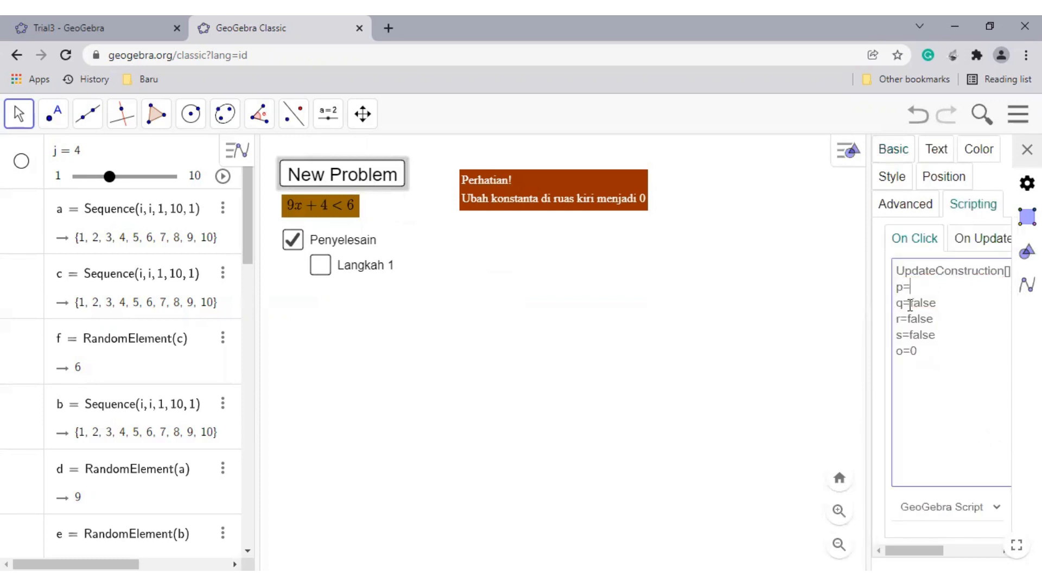
pyautogui.write('p=flase')
pyautogui.click(920, 535)
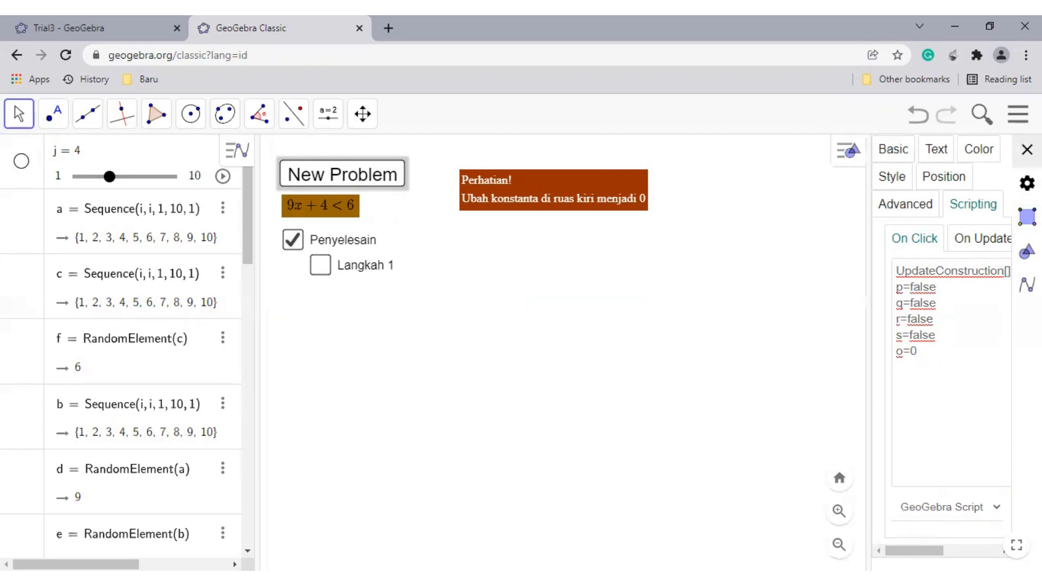
pyautogui.click(1026, 150)
# - Generate new problems to test the reset script and move the "Perhatian!" hint text slightly farther from the inequality
pyautogui.click(328, 173)
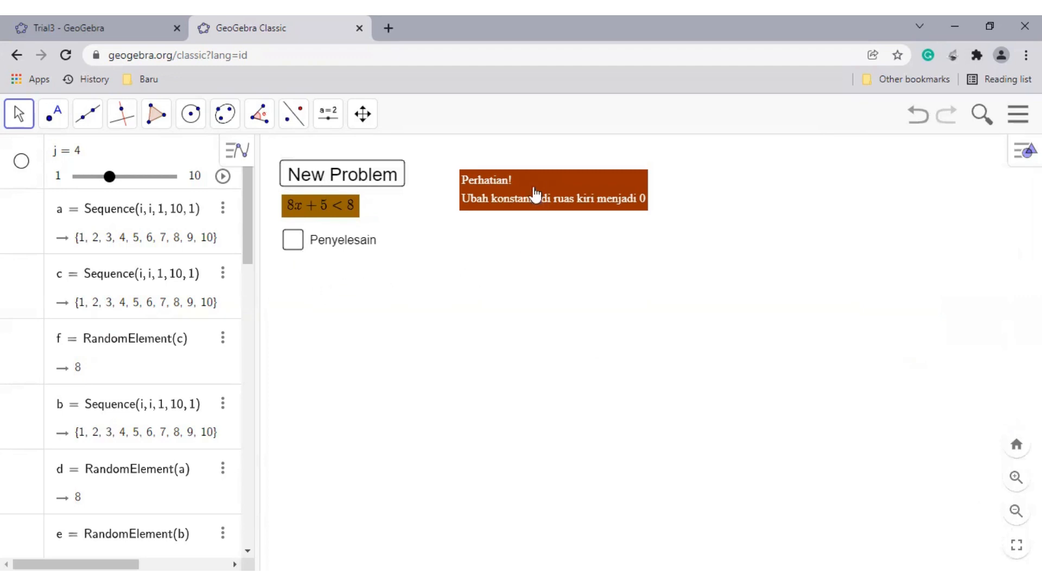
pyautogui.moveTo(535, 198); pyautogui.dragTo(576, 206)
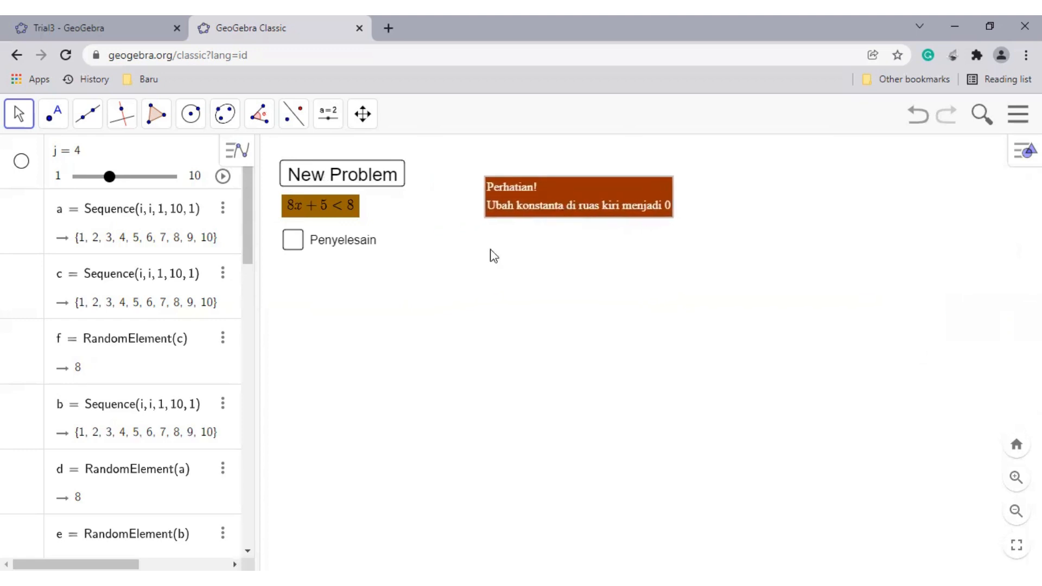
pyautogui.click(343, 176)
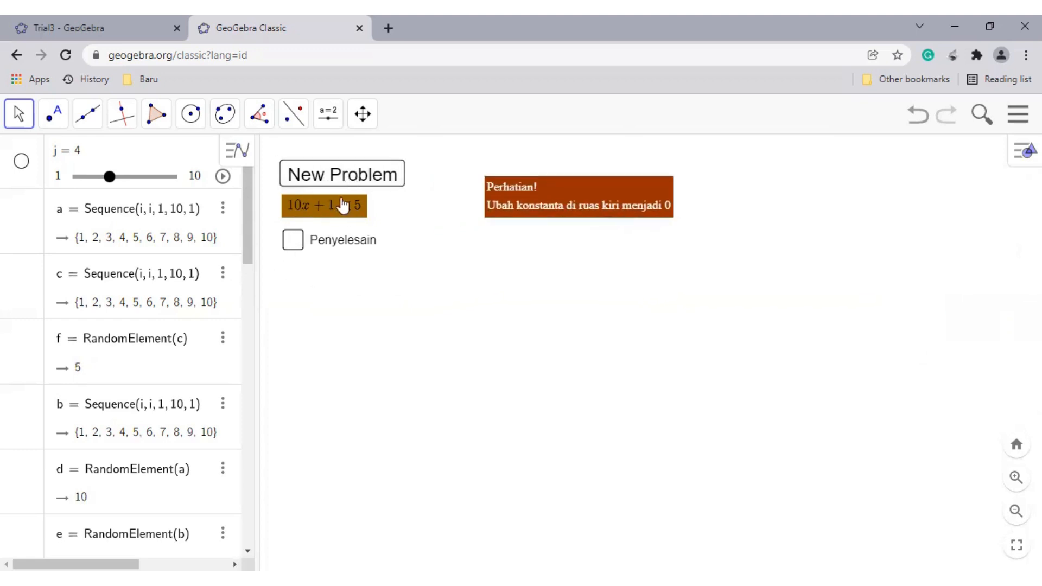
# - Tick "Penyelesain" and "Langkah 1" for the new problem and set slider j to 1
pyautogui.click(293, 242)
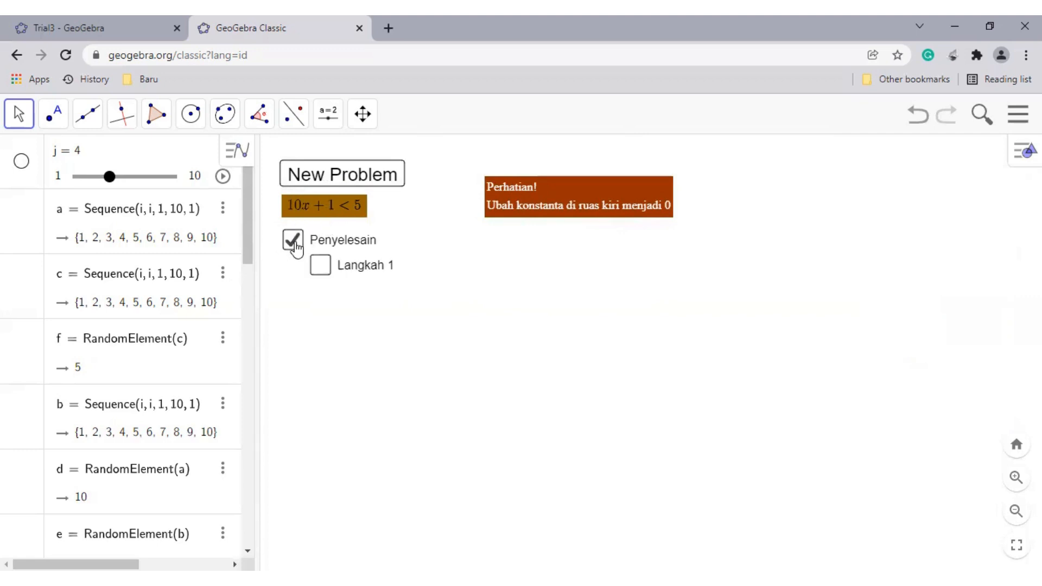
pyautogui.click(348, 267)
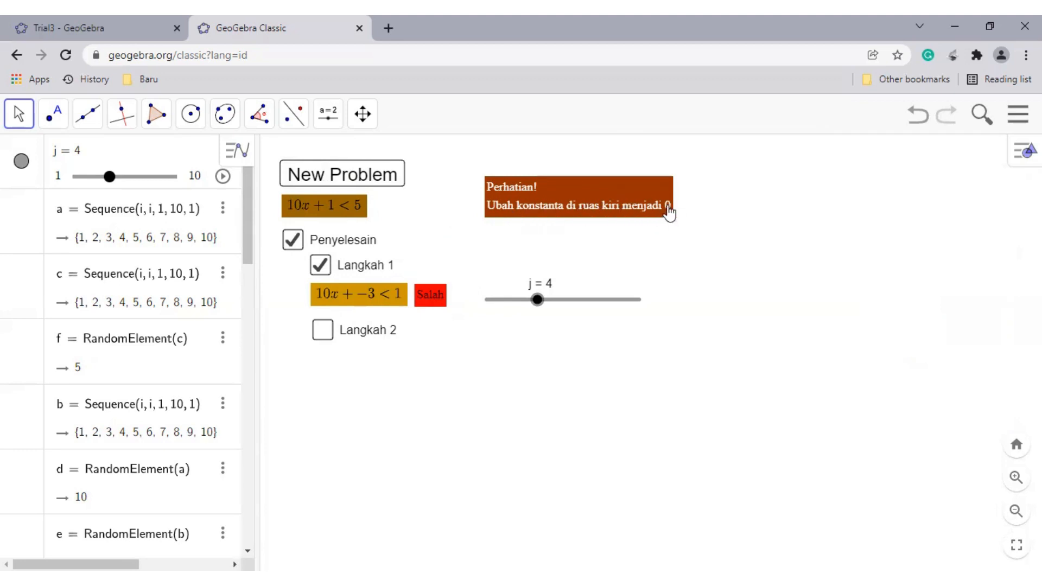
pyautogui.moveTo(540, 300); pyautogui.dragTo(483, 299)
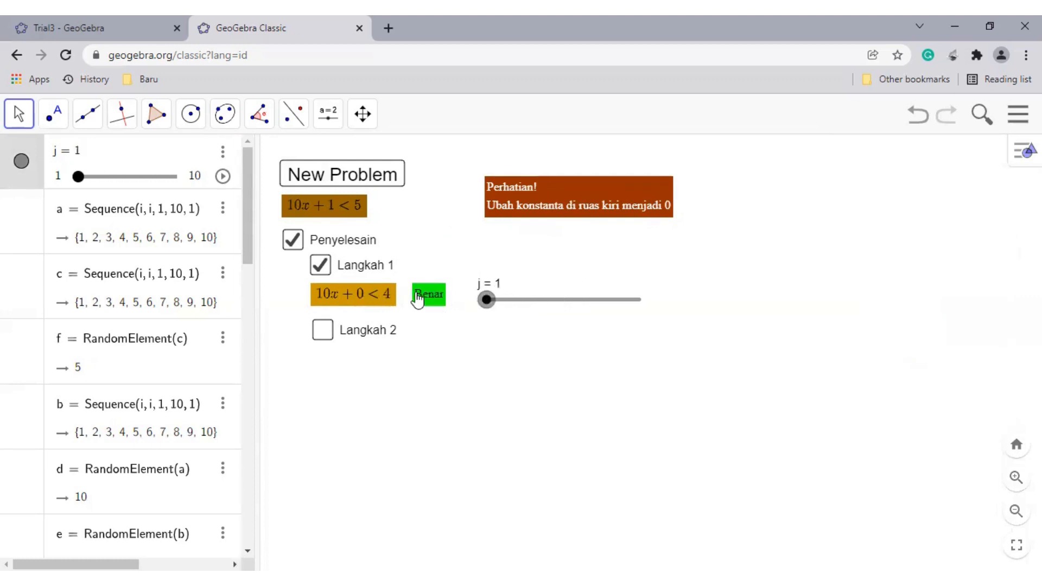
# - Tick "Langkah 2" and "Langkah 3" and enter 4/10 as the answer in the "Nilai x <" box
pyautogui.click(324, 331)
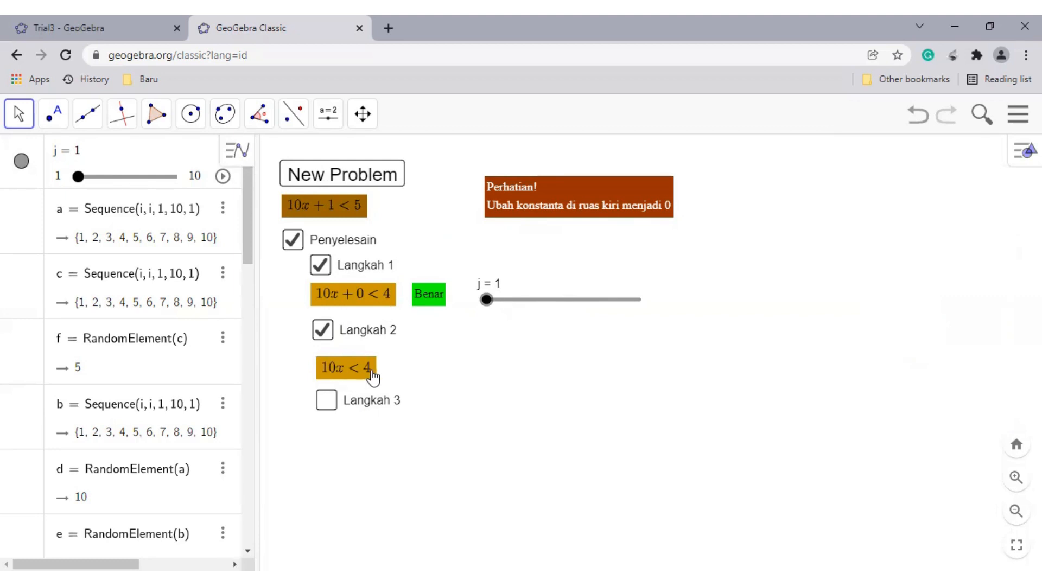
pyautogui.click(328, 403)
pyautogui.click(385, 449)
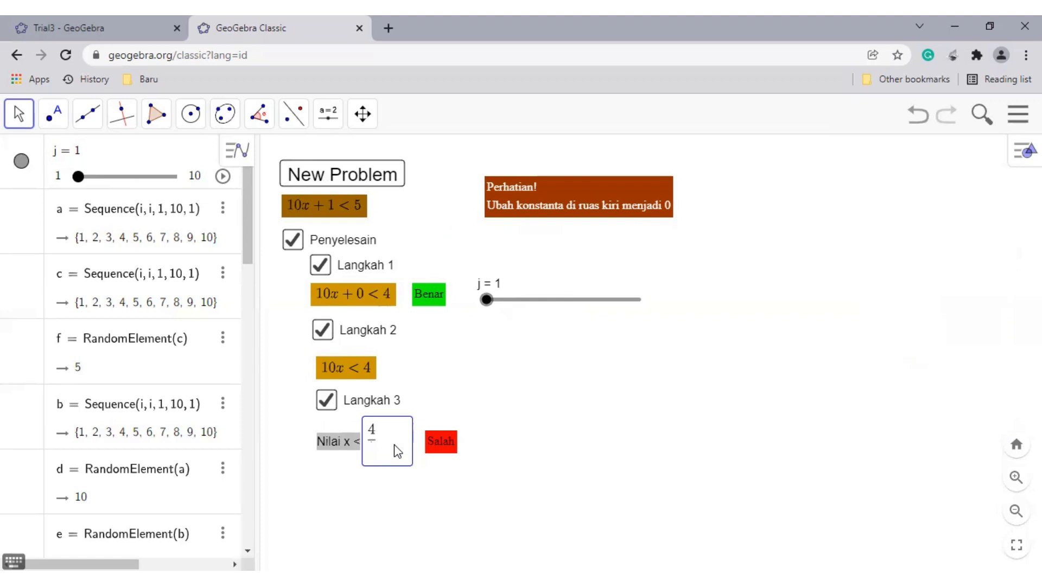
pyautogui.write('4/10')
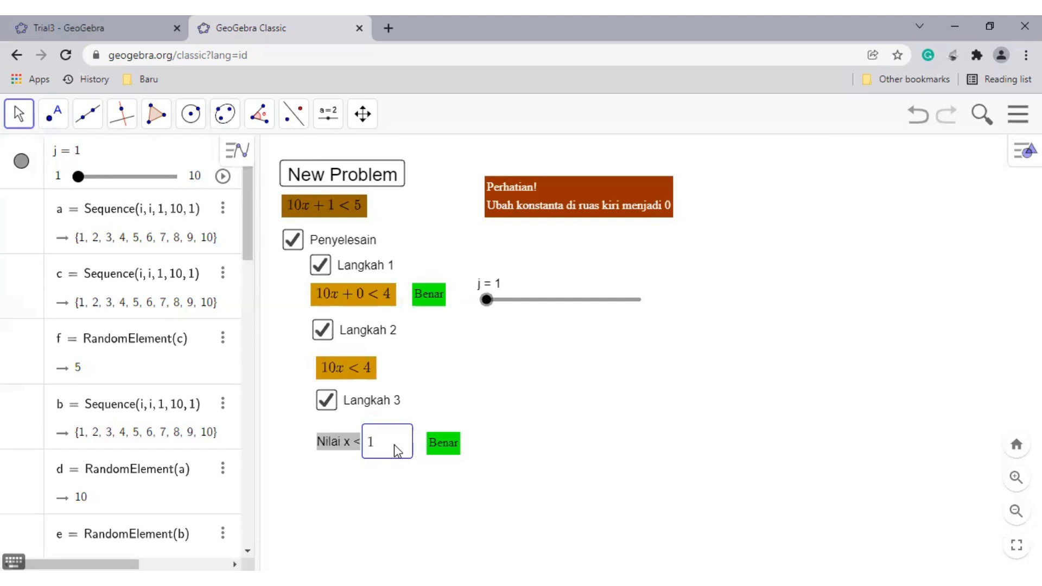
pyautogui.press('Return')
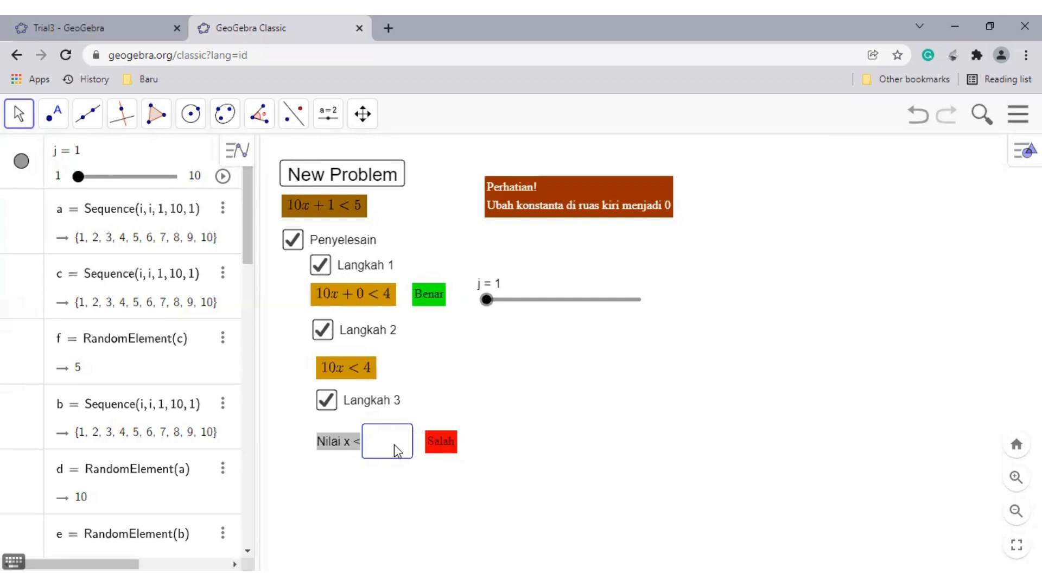
# - Replace the answer in the "Nilai x <" box with the simplified fraction 2/5
pyautogui.write('5')
pyautogui.press('Return')
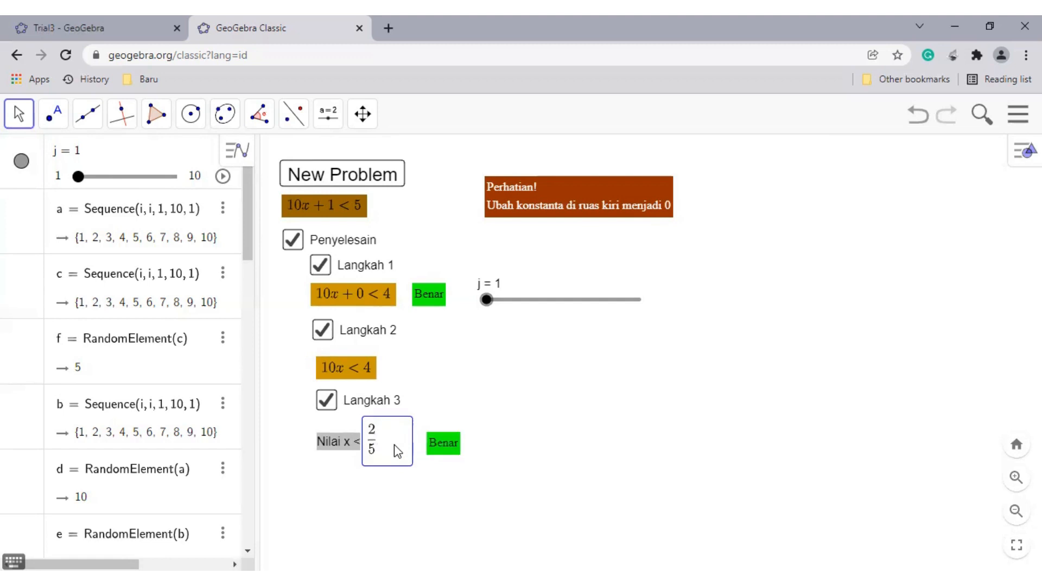
pyautogui.click(523, 399)
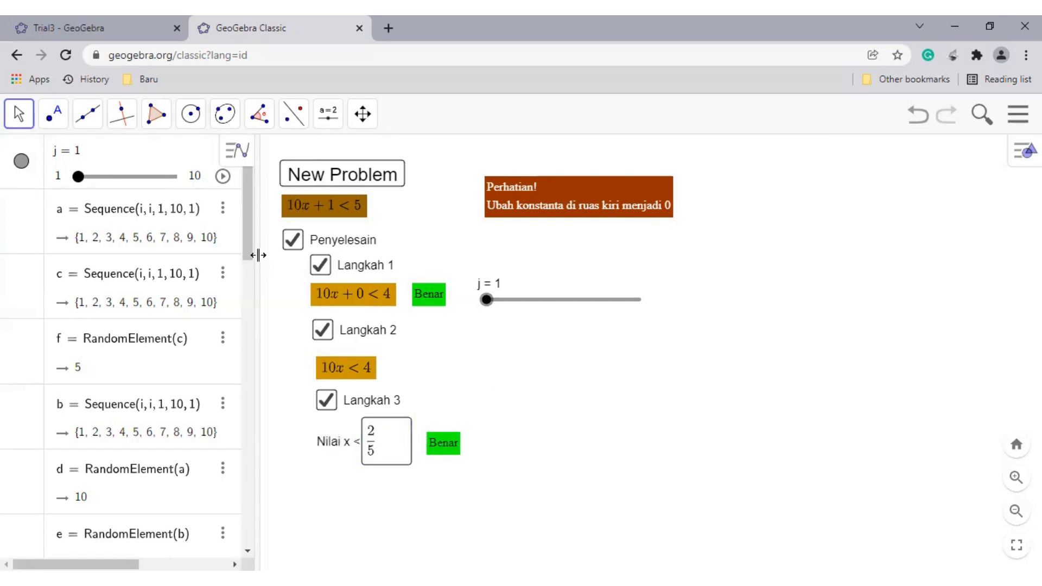
# - Narrow the algebra view slightly, open the Graphics 2 view beside the exercise and widen it
pyautogui.moveTo(258, 255)
pyautogui.mouseDown()
pyautogui.moveTo(239, 258)
pyautogui.moveTo(249, 257)
pyautogui.mouseUp()
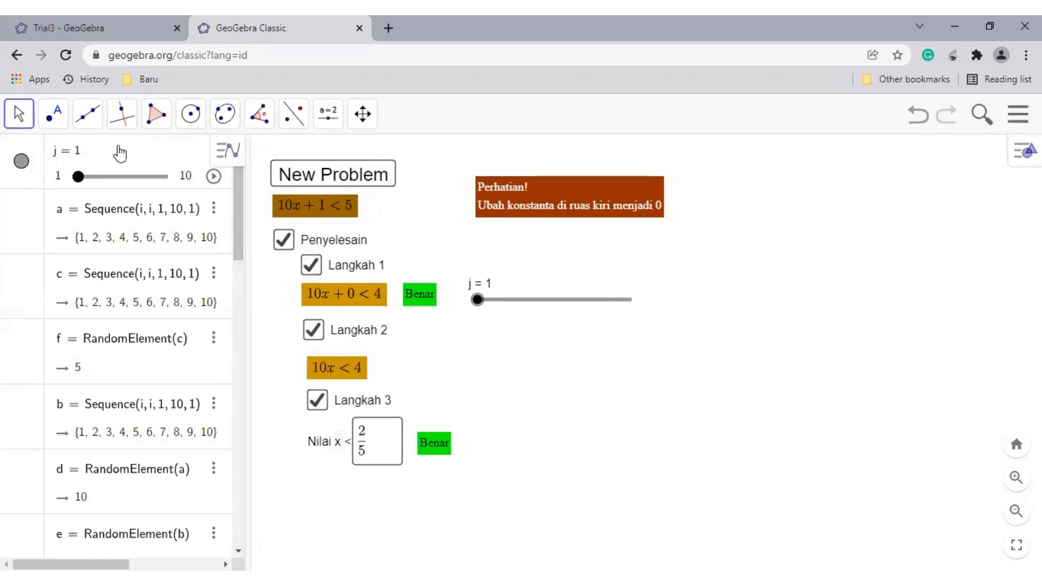
pyautogui.click(218, 153)
pyautogui.click(100, 154)
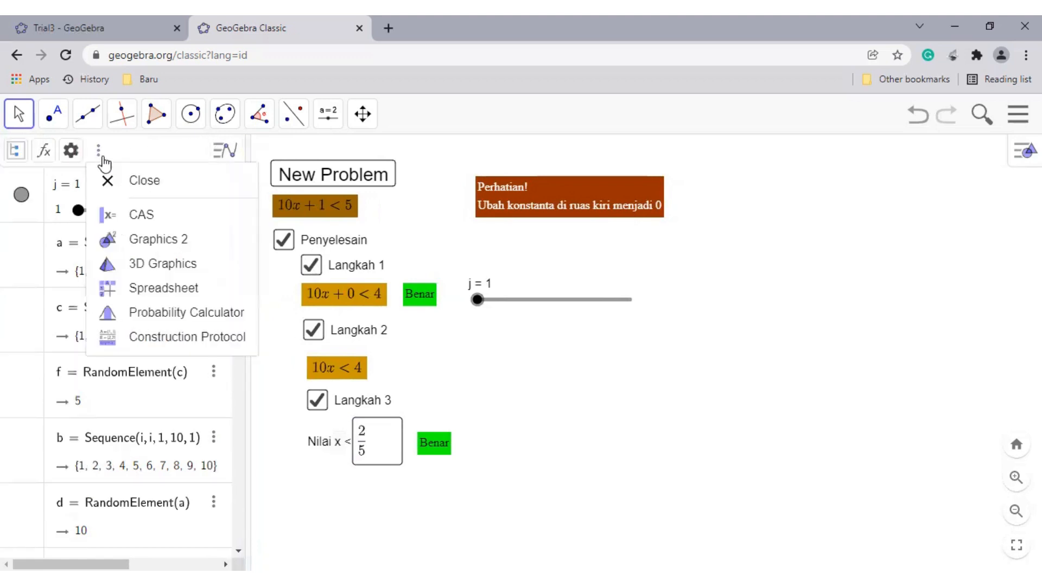
pyautogui.click(209, 248)
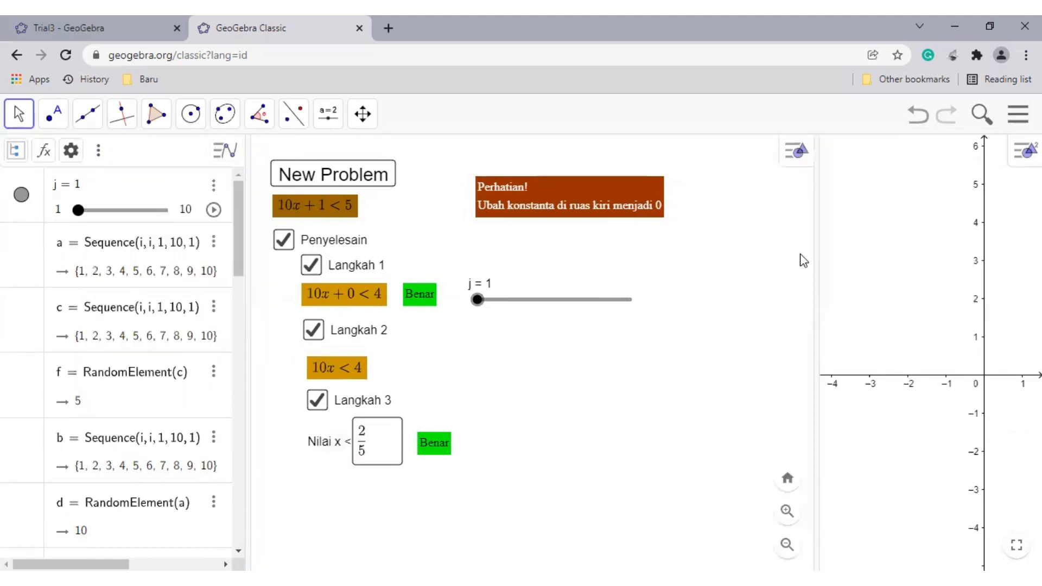
pyautogui.moveTo(804, 254); pyautogui.dragTo(621, 251)
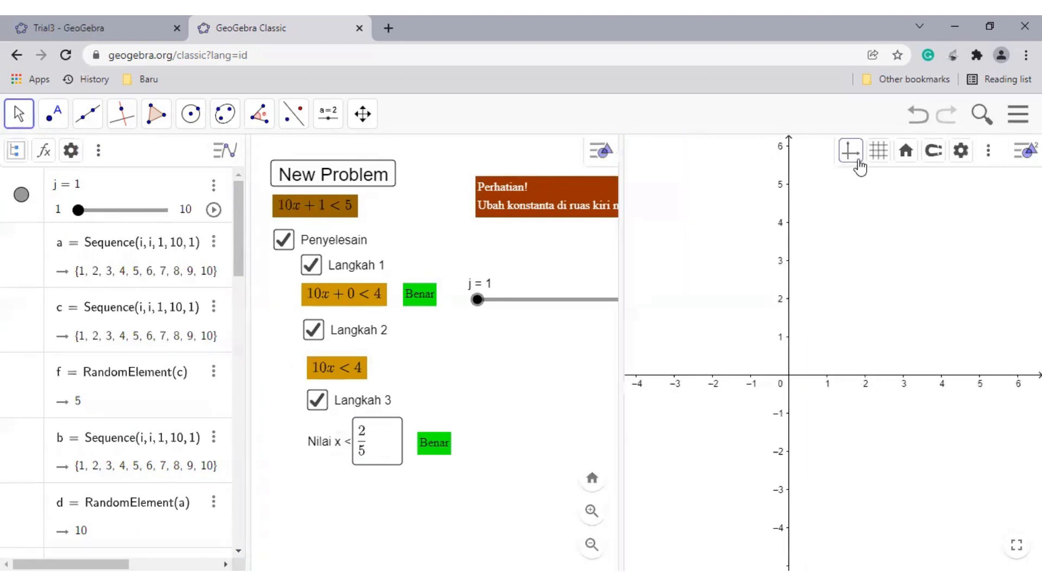
# - Hide the axes in the Graphics 2 view, open the CAS view beside the exercise and narrow it slightly
pyautogui.click(851, 154)
pyautogui.click(989, 154)
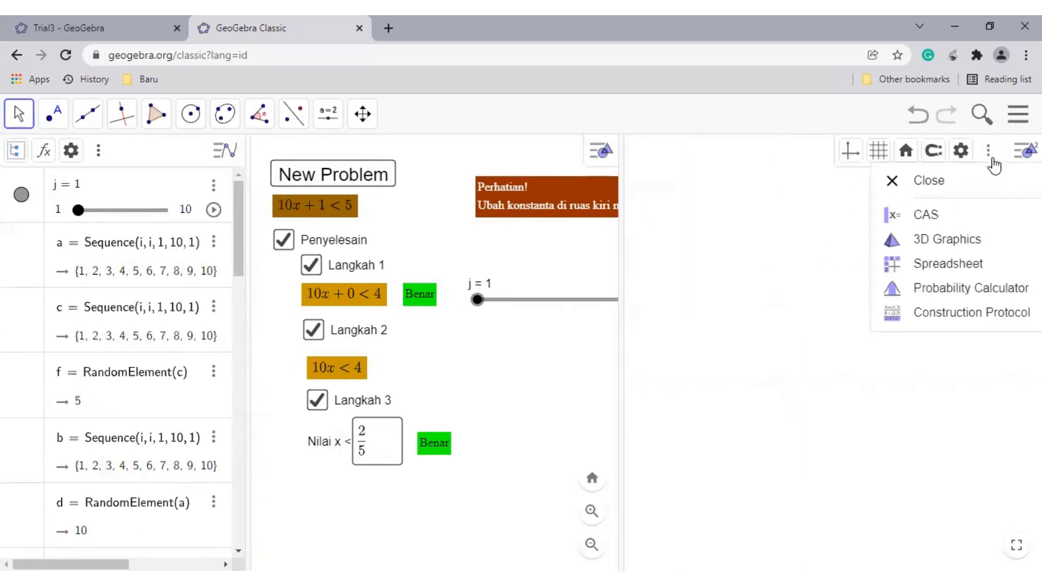
pyautogui.click(934, 221)
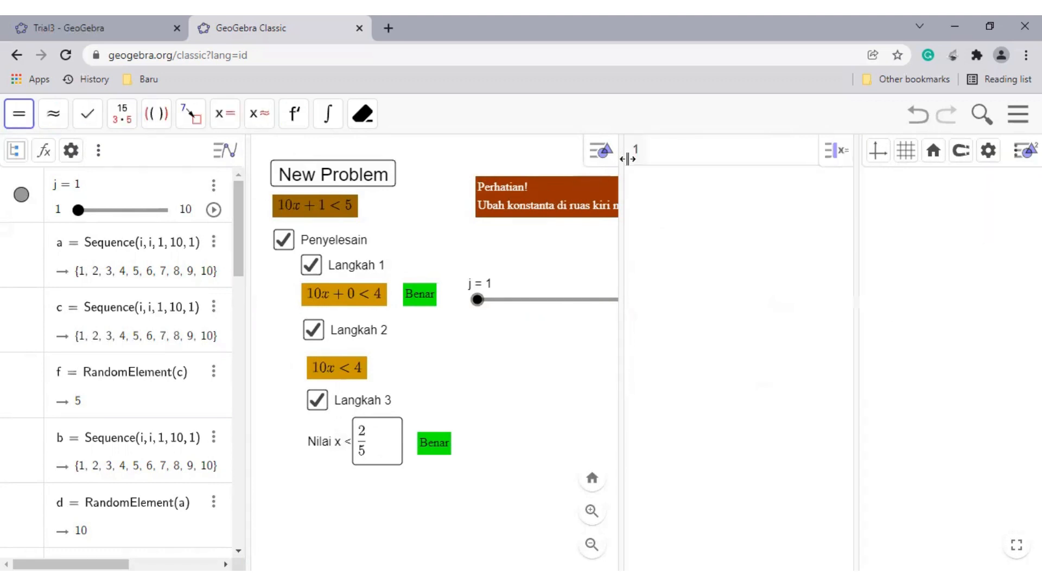
pyautogui.moveTo(855, 214); pyautogui.dragTo(491, 463)
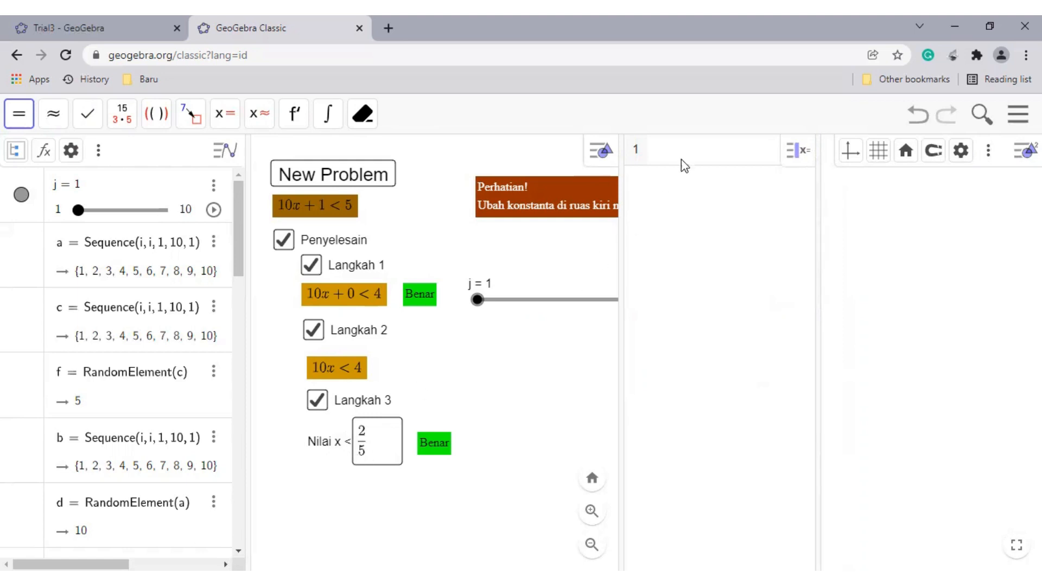
# - Solve the inequality 10*x+1 < 5 with the Solve command in the first CAS row
pyautogui.click(706, 158)
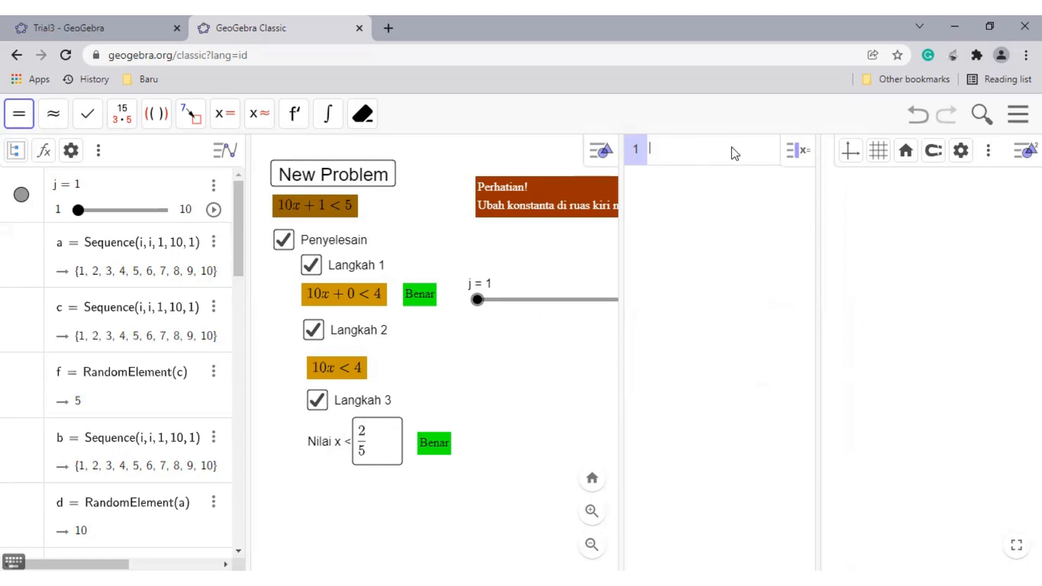
pyautogui.write('l')
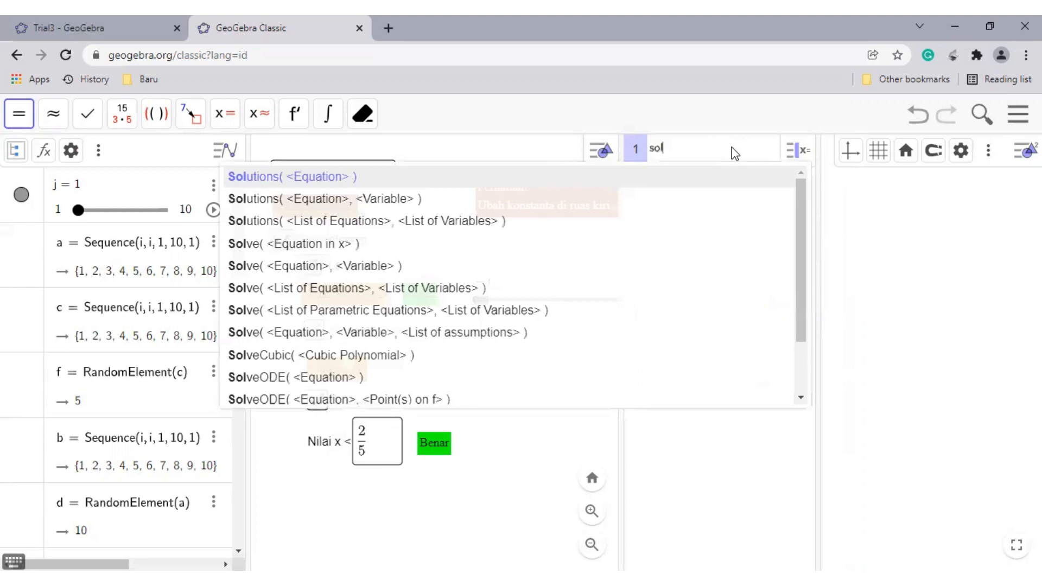
pyautogui.write('ve')
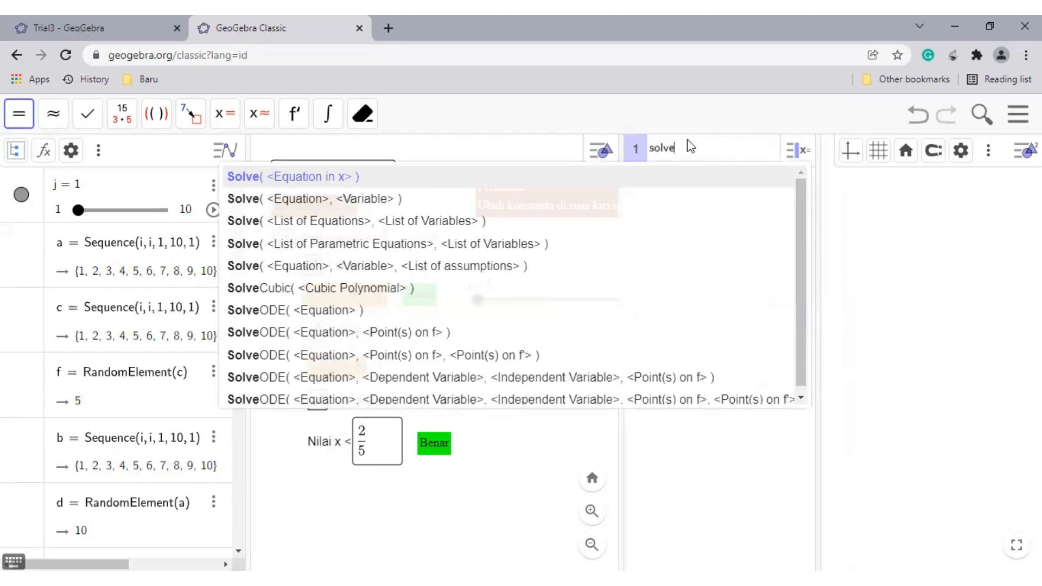
pyautogui.click(647, 182)
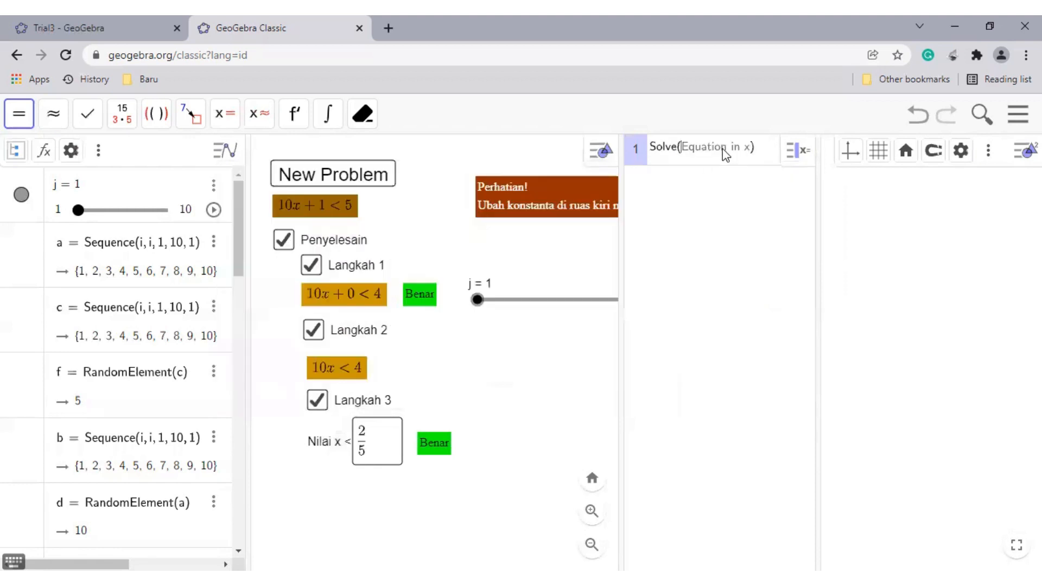
pyautogui.write('1')
pyautogui.write('0*x+1 < 5')
pyautogui.press('Return')
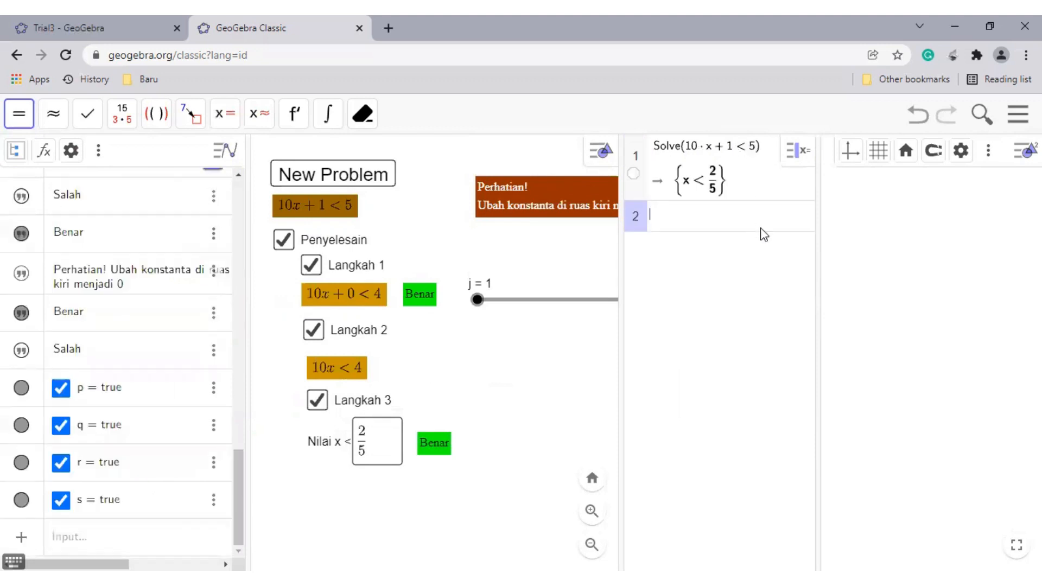
# - Narrow the CAS view and show the axes and the major and minor grid in the Graphics 2 view
pyautogui.moveTo(812, 247); pyautogui.dragTo(773, 244)
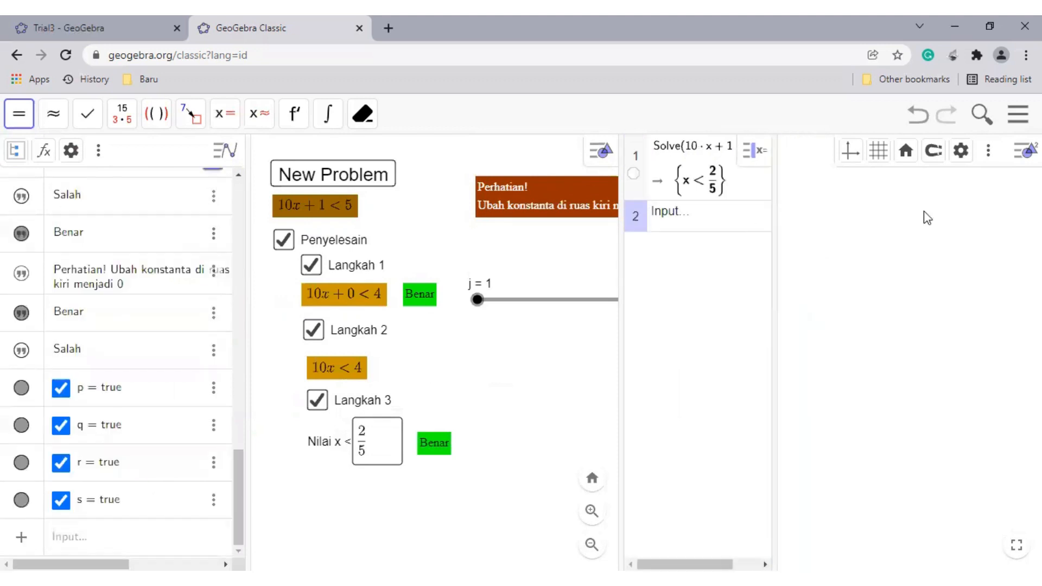
pyautogui.click(850, 151)
pyautogui.moveTo(876, 311); pyautogui.dragTo(895, 342)
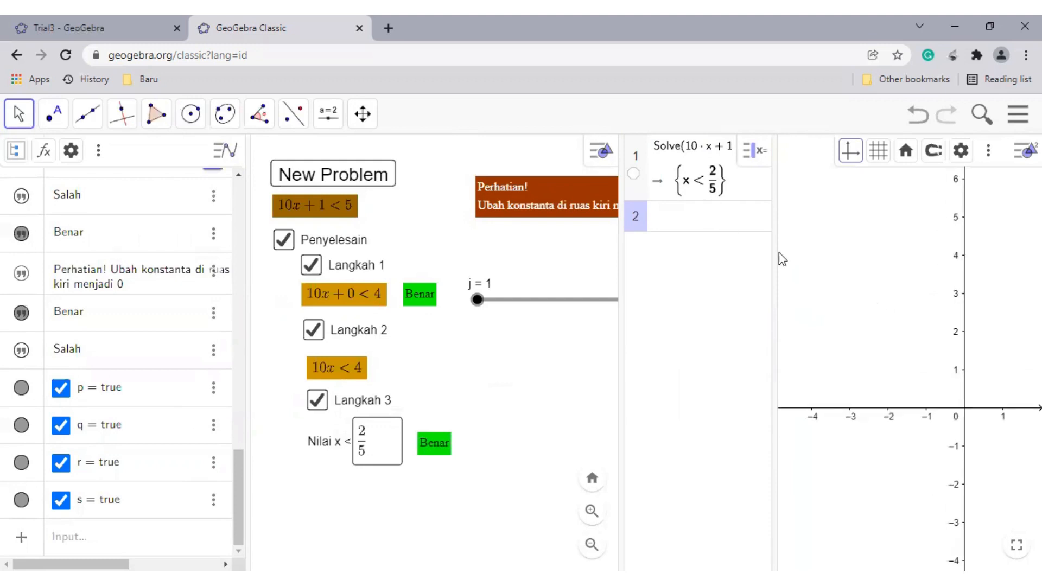
pyautogui.moveTo(879, 278); pyautogui.dragTo(855, 291)
pyautogui.click(877, 151)
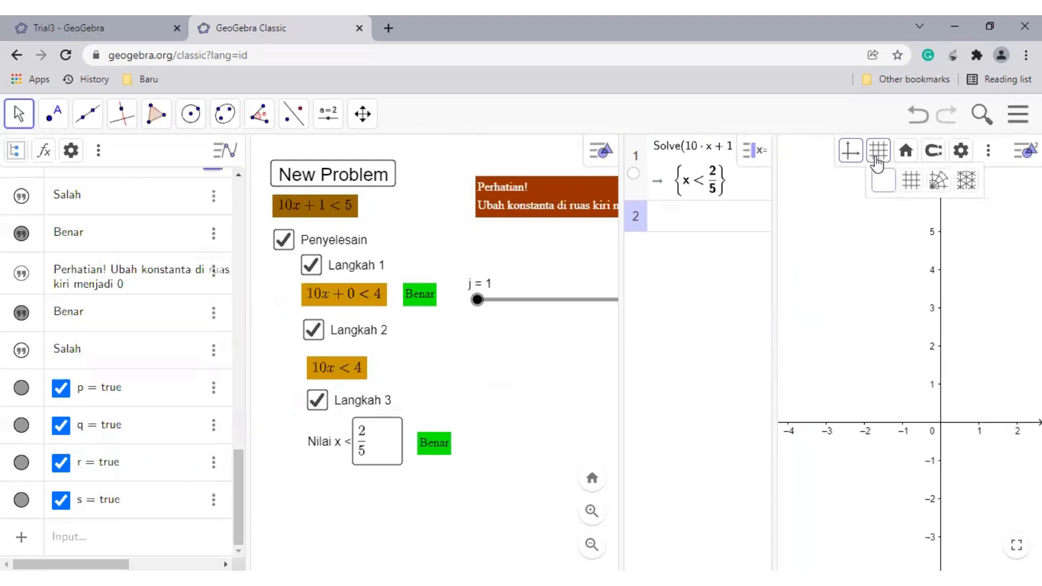
pyautogui.click(911, 180)
pyautogui.moveTo(923, 332); pyautogui.dragTo(887, 329)
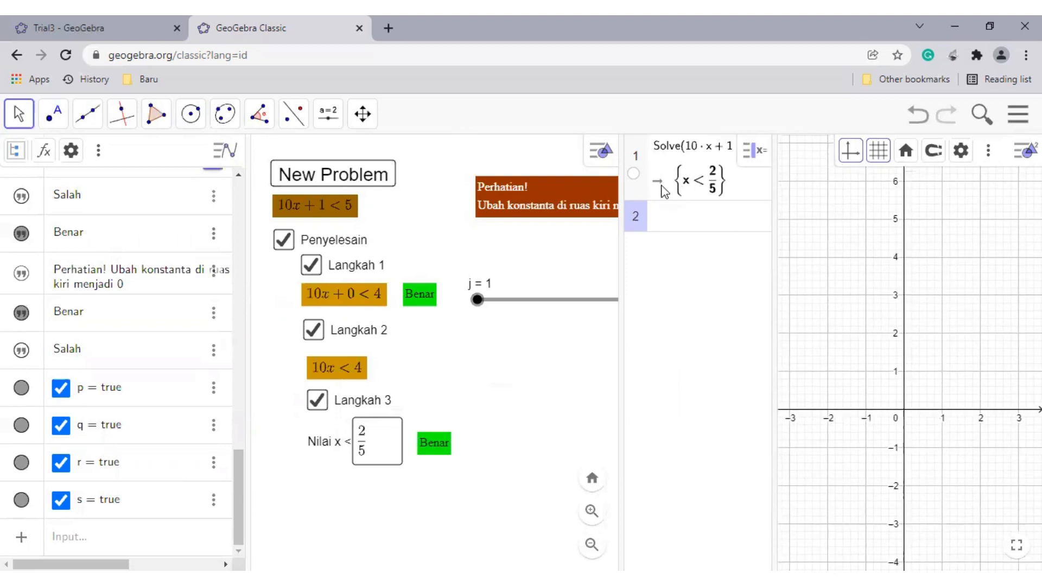
# - Plot the solution of 10x + 1 < 5 from the first CAS row in the Graphics 2 view
pyautogui.click(633, 173)
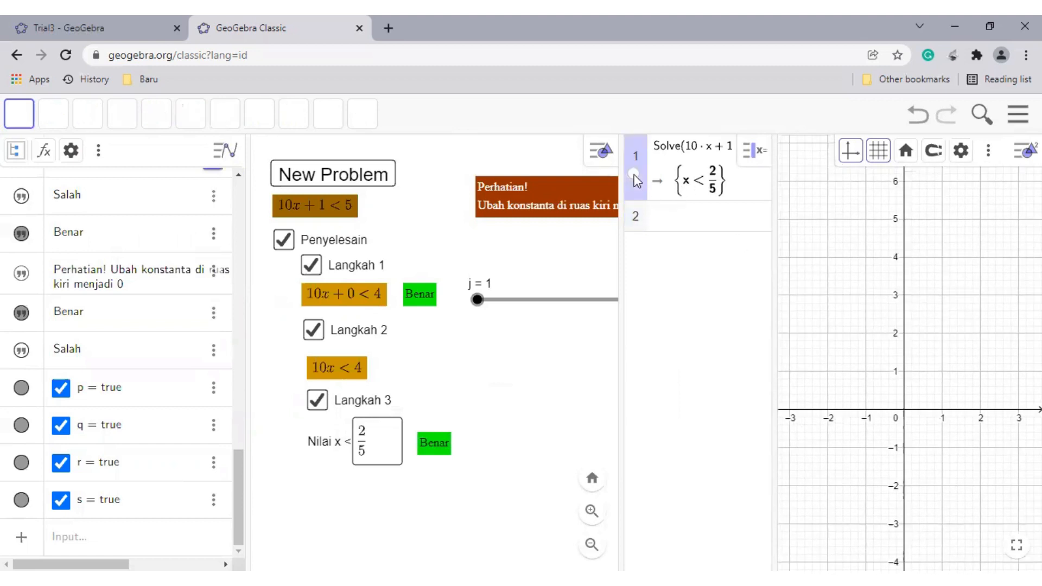
pyautogui.moveTo(959, 340); pyautogui.dragTo(966, 317)
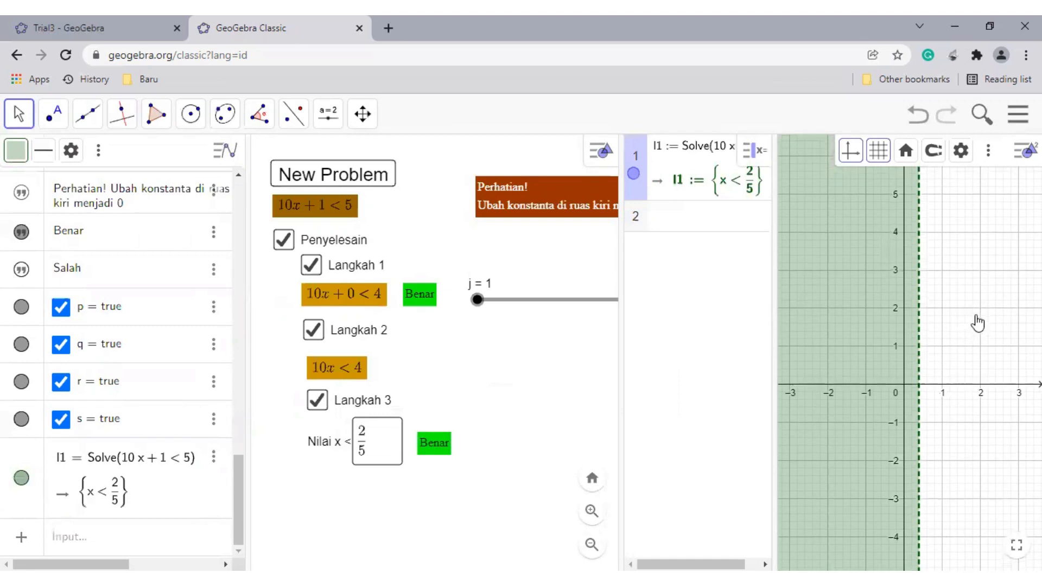
pyautogui.moveTo(774, 220)
pyautogui.mouseDown()
pyautogui.moveTo(787, 220)
pyautogui.moveTo(767, 215)
pyautogui.mouseUp()
pyautogui.scroll(3, 933, 403)
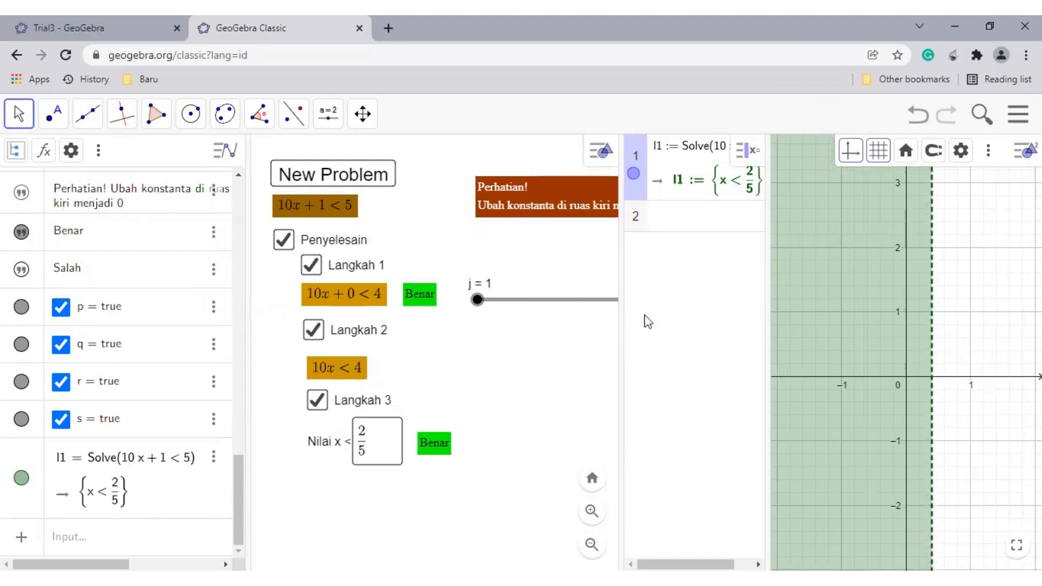
# - Hide the plotted solution of the first CAS row and widen the exercise view to fit its hint text
pyautogui.click(633, 175)
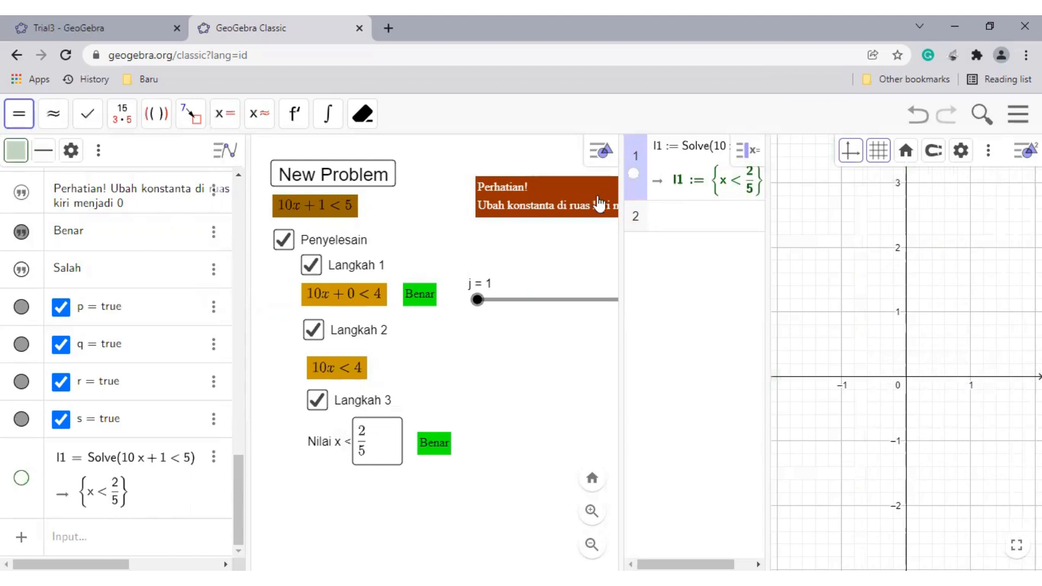
pyautogui.moveTo(621, 228); pyautogui.dragTo(680, 228)
# - Generate a new problem, tick "Penyelesain", "Langkah 1" and "Langkah 2", and set slider j to 4
pyautogui.click(341, 186)
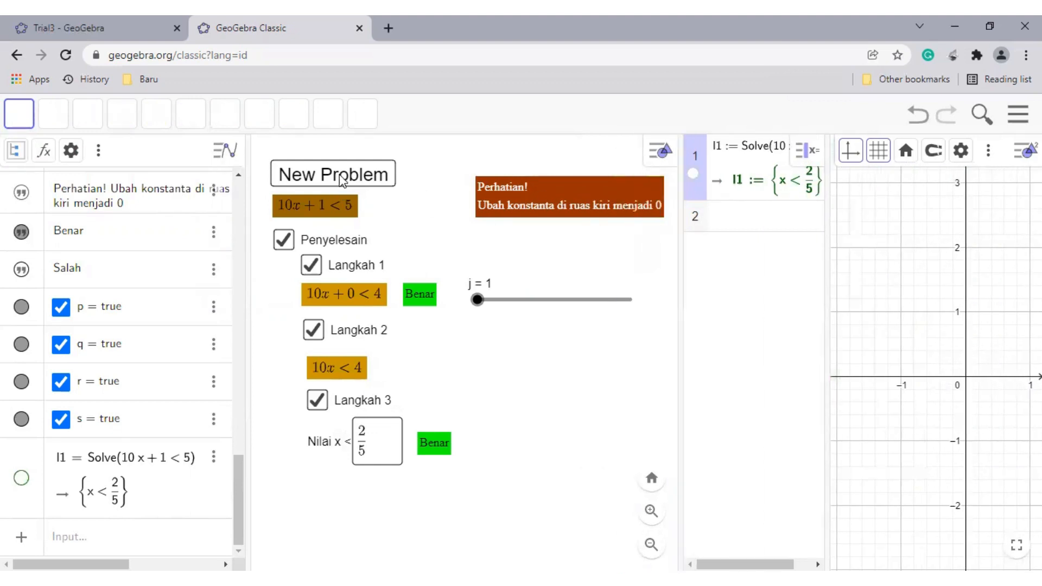
pyautogui.click(283, 239)
pyautogui.click(311, 265)
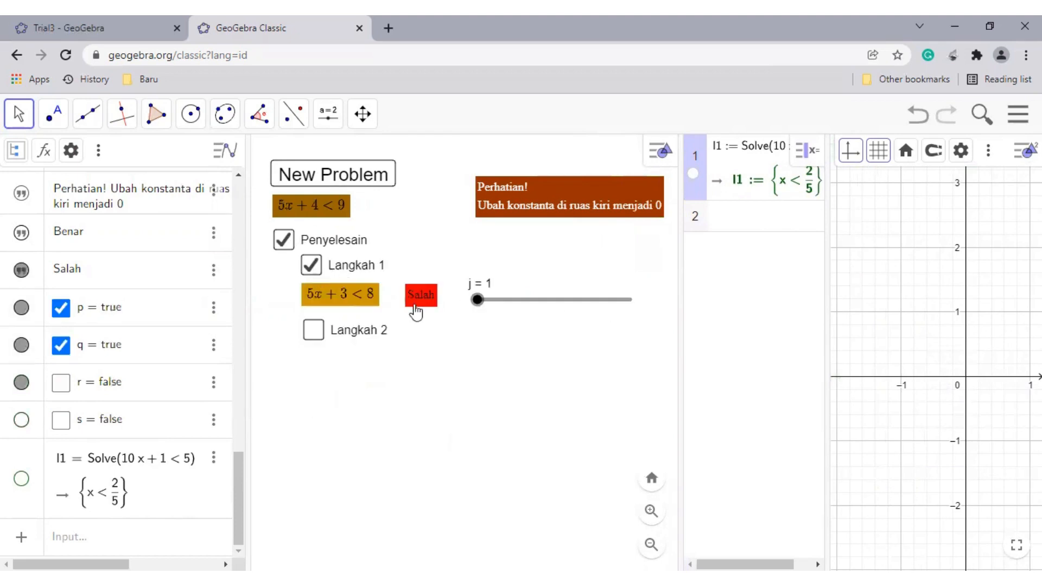
pyautogui.moveTo(491, 310); pyautogui.dragTo(530, 307)
pyautogui.click(314, 329)
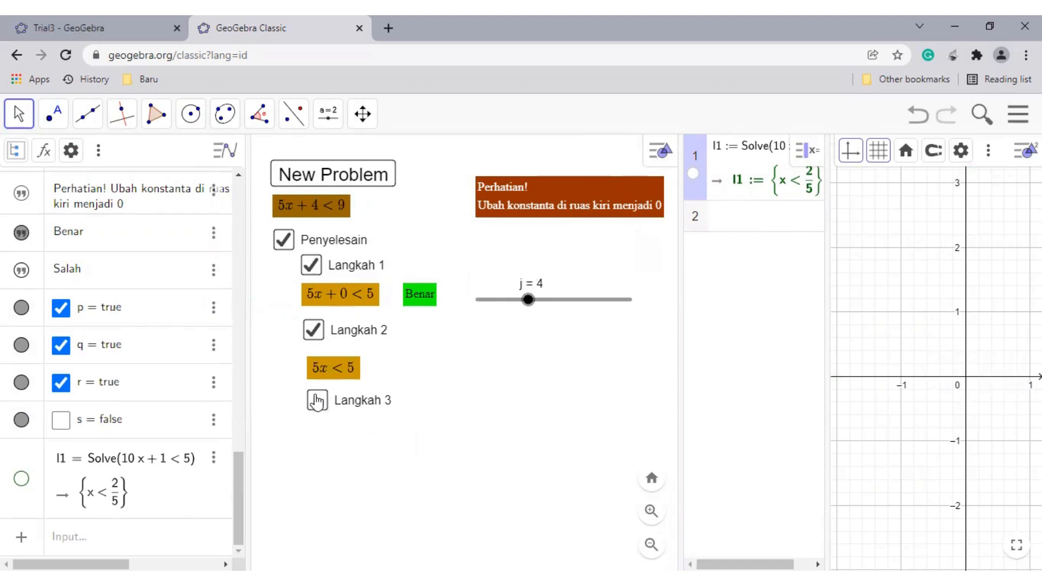
# - Tick "Langkah 3" and enter 1 as the answer in the "Nilai x <" box
pyautogui.click(319, 402)
pyautogui.click(389, 442)
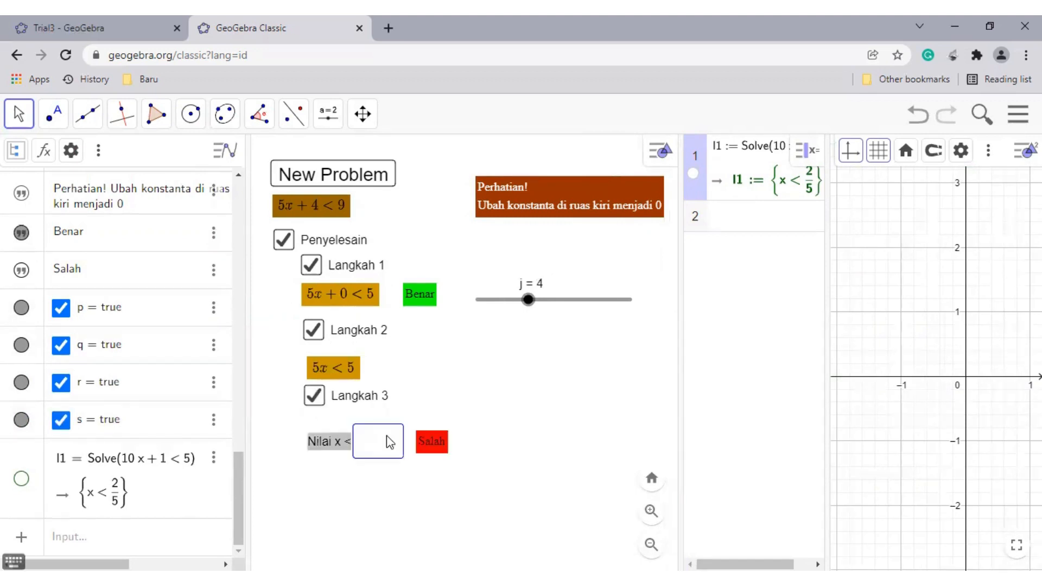
pyautogui.write('1')
pyautogui.press('Return')
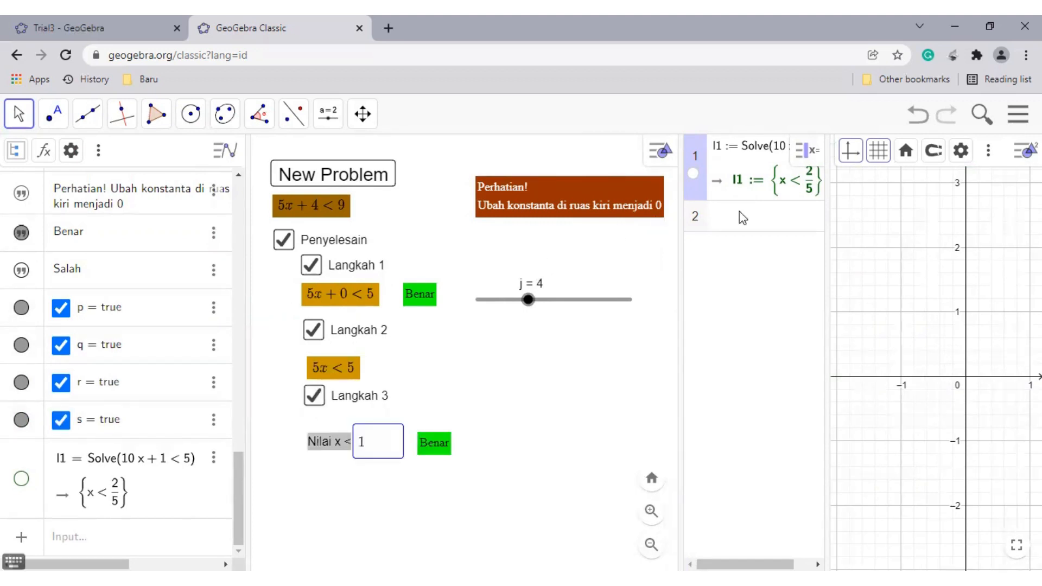
# - Compute the solution of 5*x+4<9 with the Solutions command in the second CAS row
pyautogui.click(758, 226)
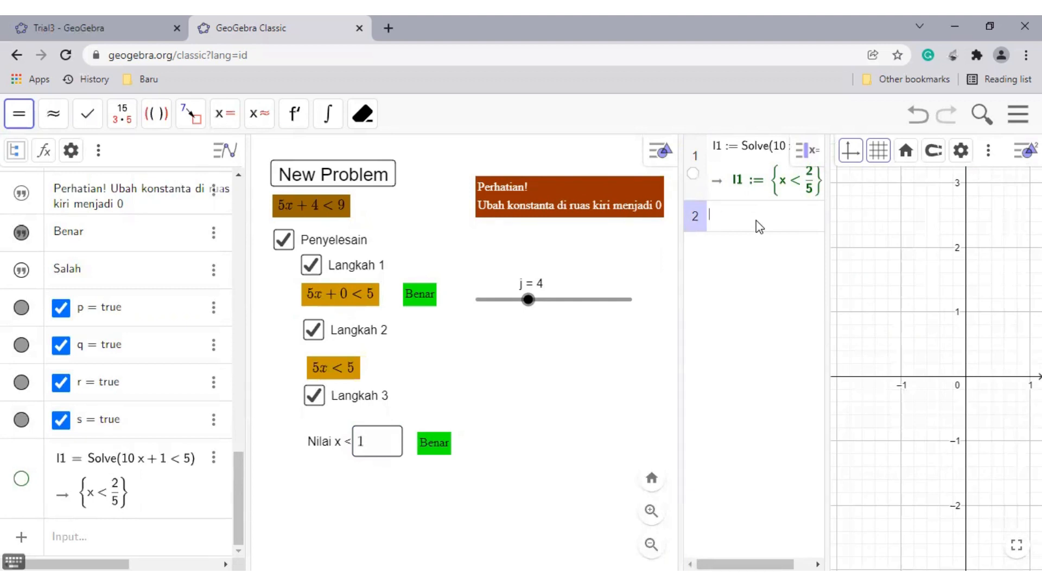
pyautogui.write('solu')
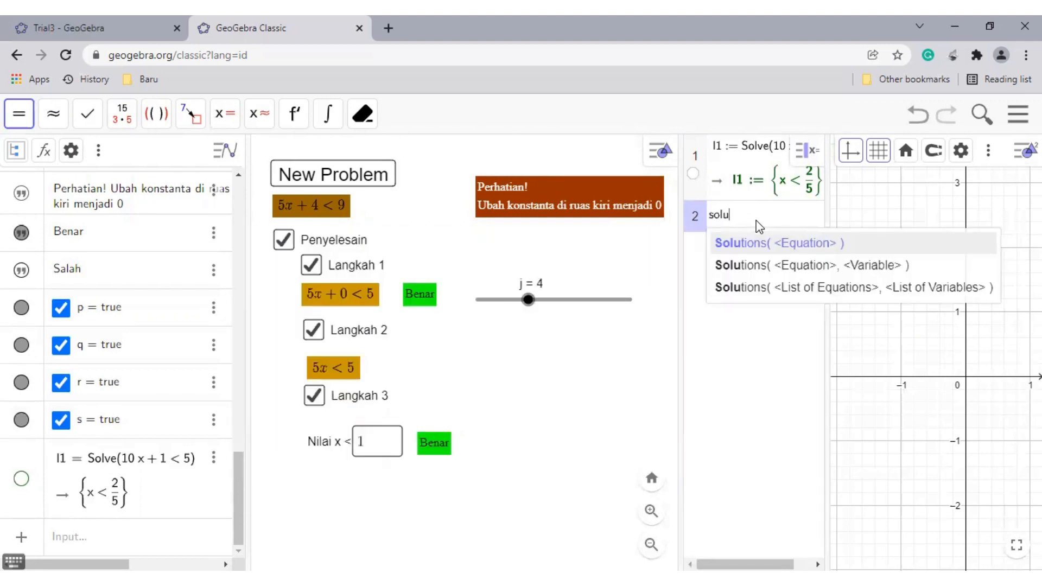
pyautogui.click(782, 249)
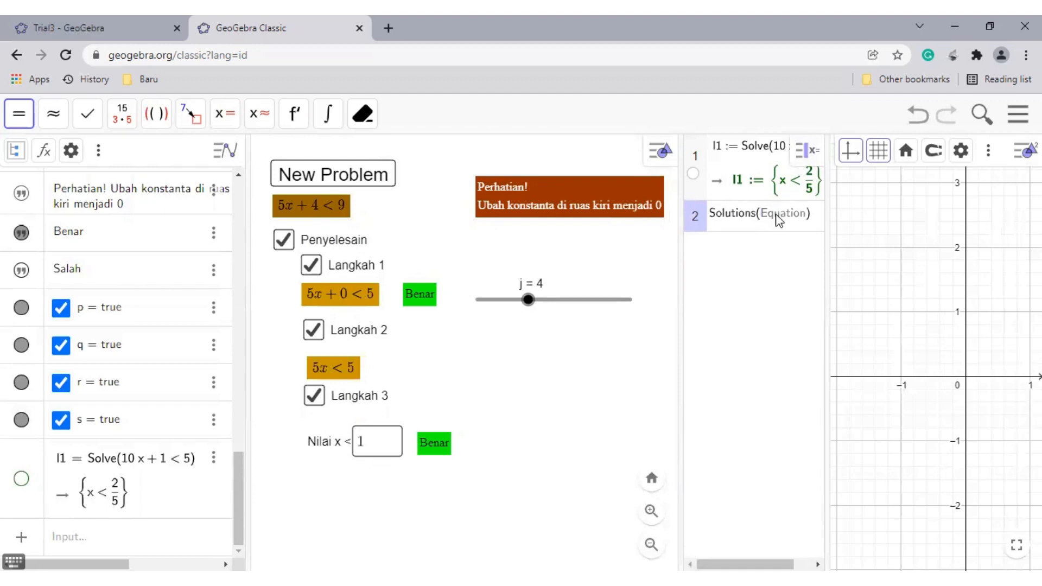
pyautogui.write('5 ·x+4<9')
pyautogui.press('Return')
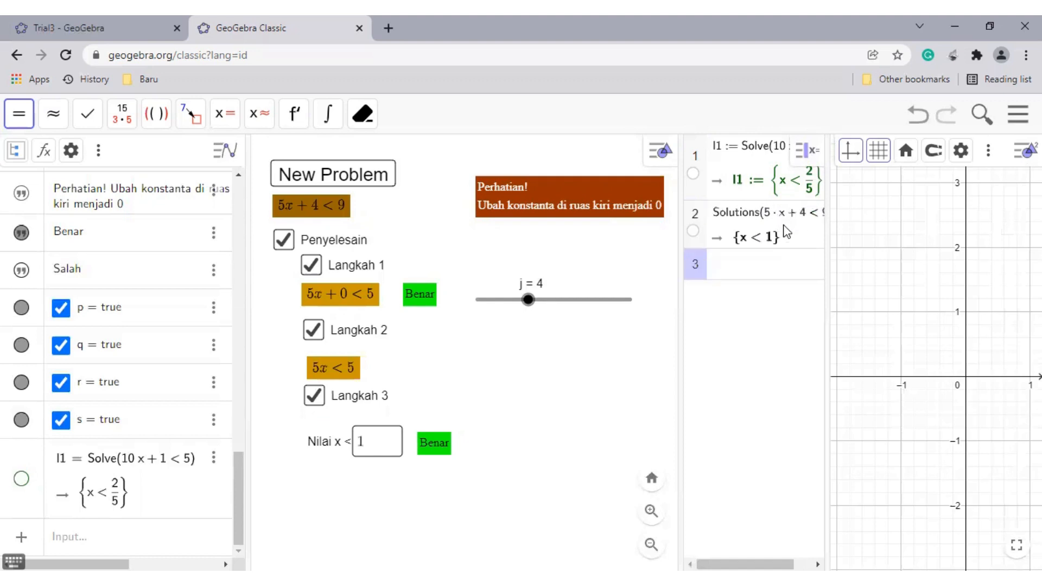
# - Plot the solution of 5x + 4 < 9 from the second CAS row and examine its region in the Graphics 2 view
pyautogui.moveTo(943, 321); pyautogui.dragTo(934, 372)
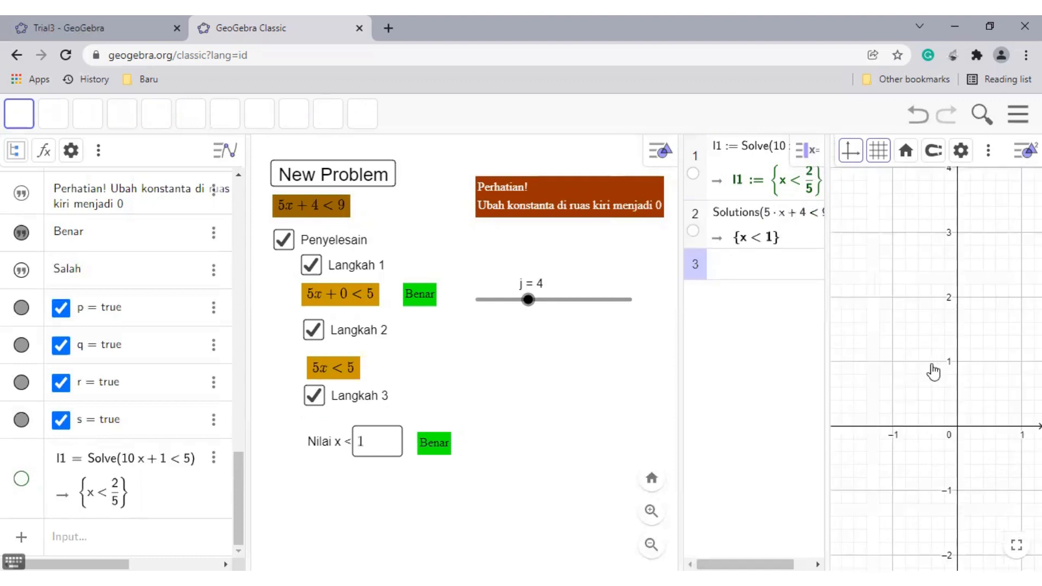
pyautogui.scroll(-1, 929, 352)
pyautogui.scroll(-2, 929, 324)
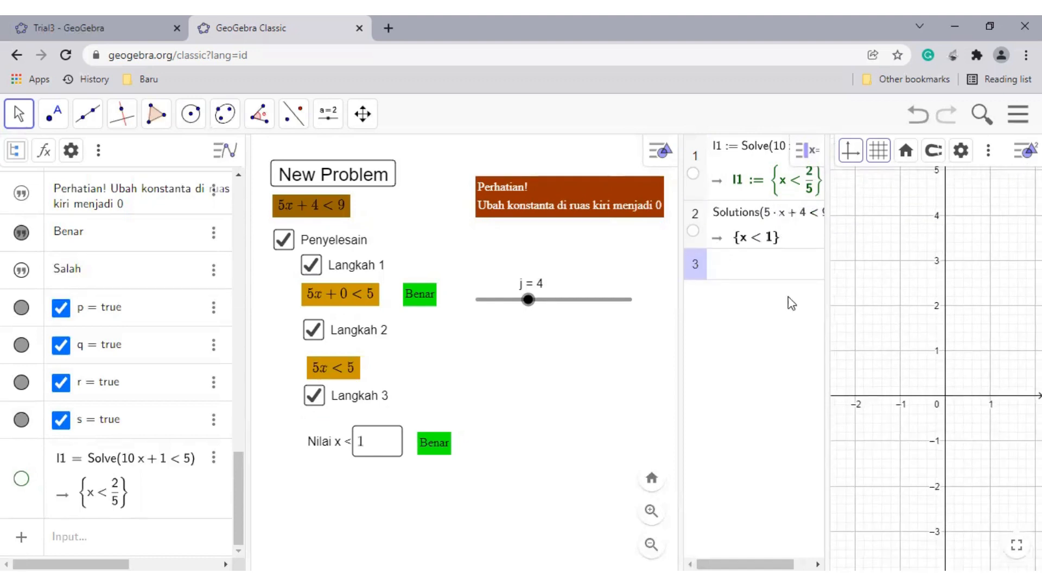
pyautogui.click(693, 231)
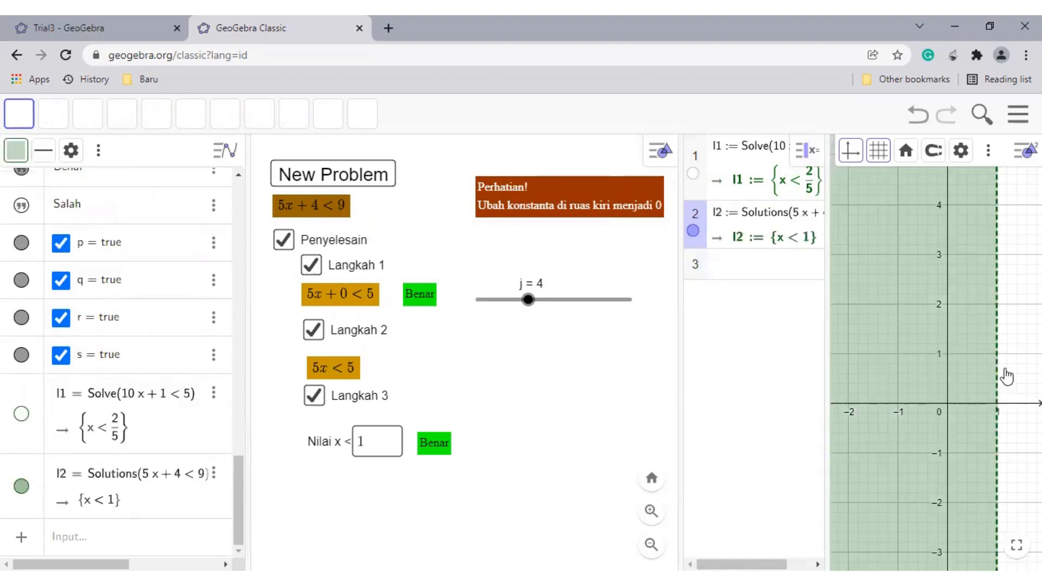
pyautogui.moveTo(1004, 373); pyautogui.dragTo(965, 339)
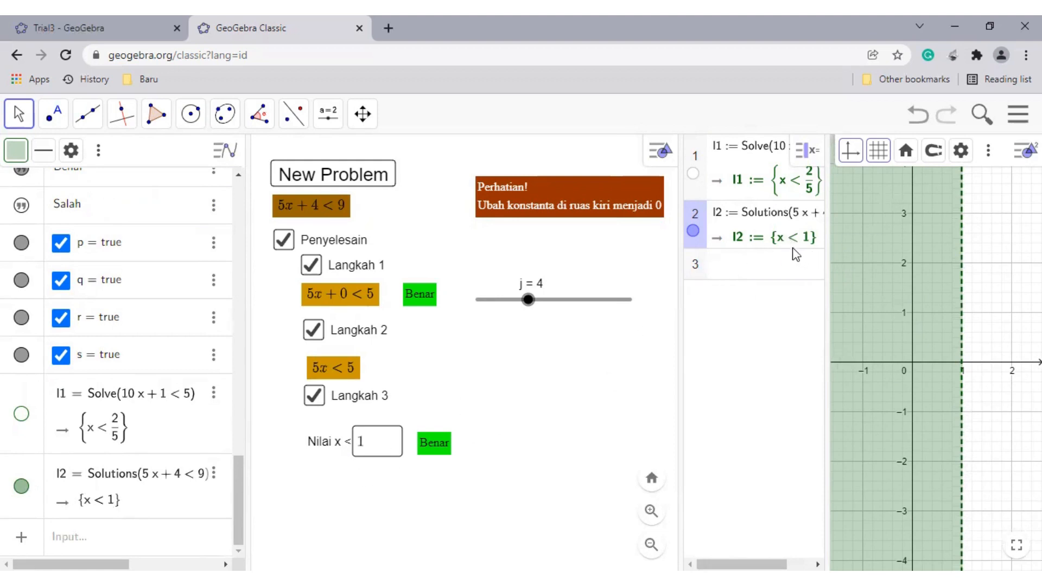
pyautogui.moveTo(966, 331); pyautogui.dragTo(953, 334)
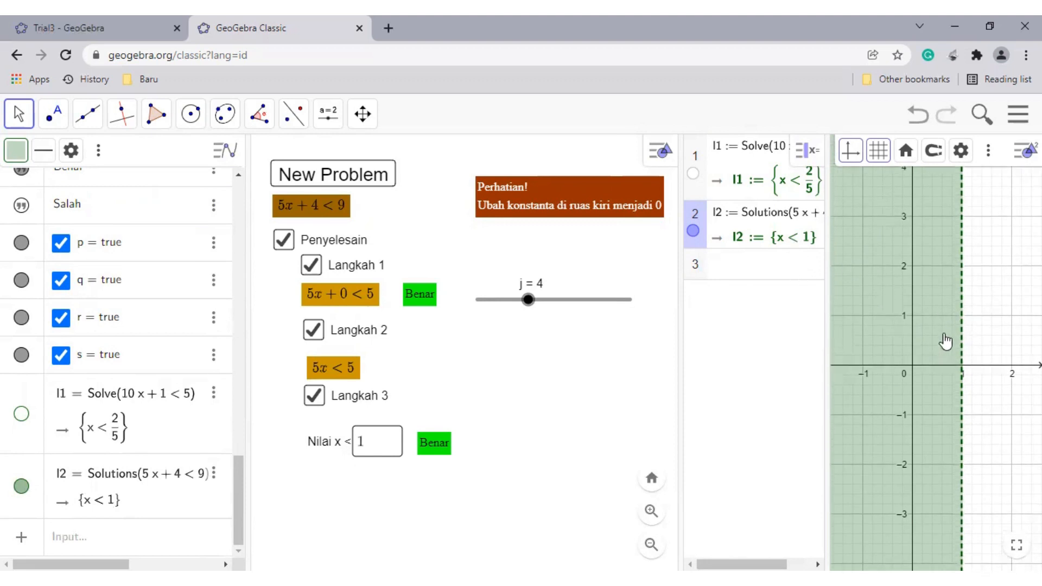
pyautogui.moveTo(997, 377); pyautogui.dragTo(982, 408)
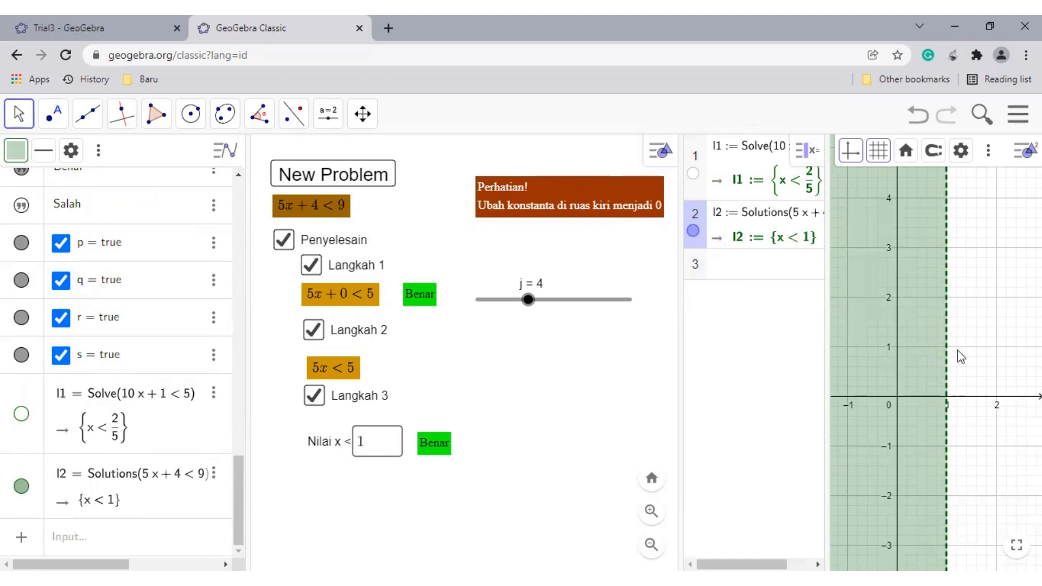
pyautogui.moveTo(968, 364); pyautogui.dragTo(1002, 358)
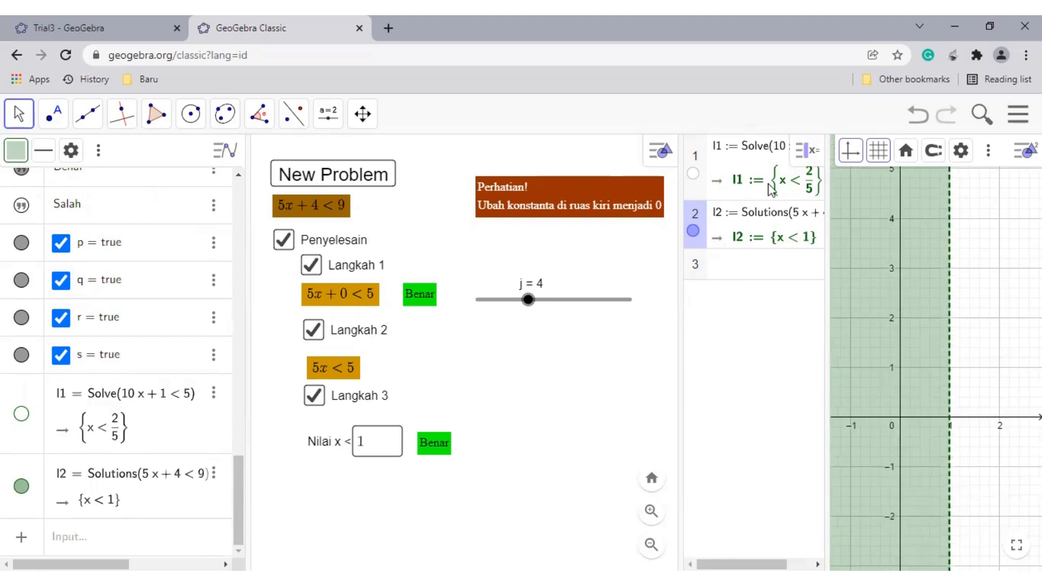
# - Close the Graphics 2 view and the CAS view, leaving the Algebra view and the main Graphics view
pyautogui.click(988, 156)
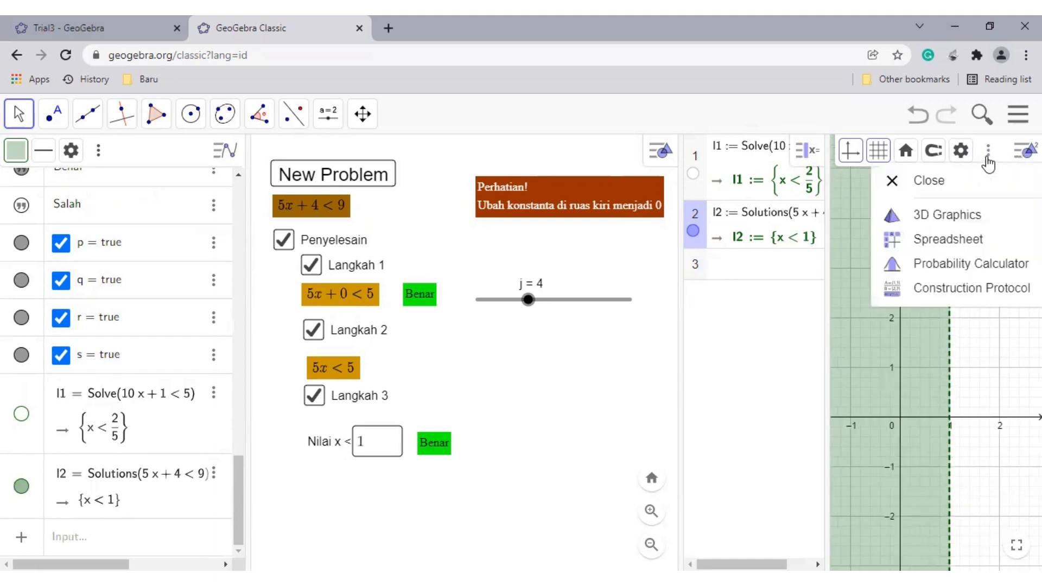
pyautogui.click(988, 180)
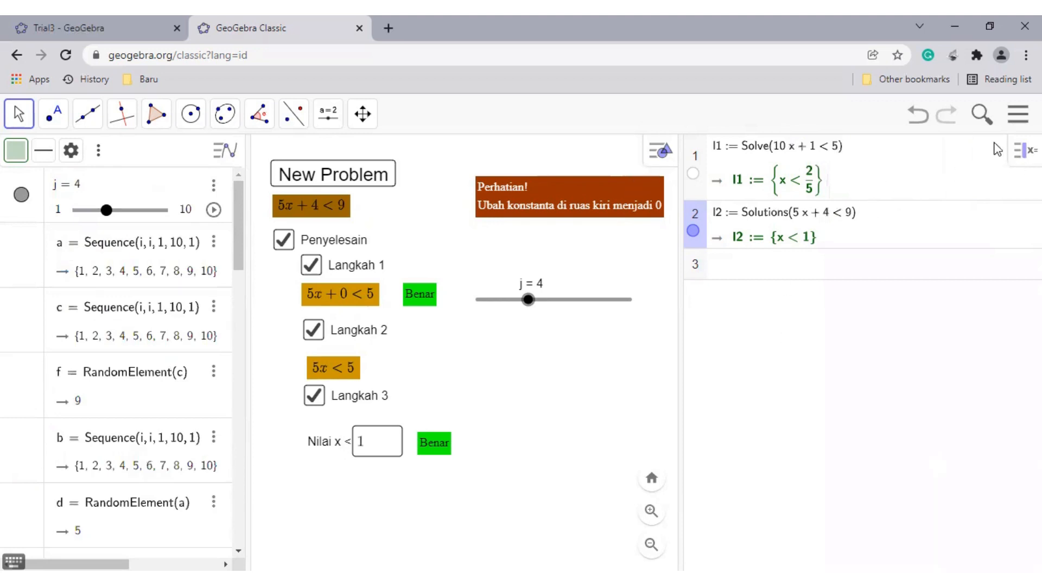
pyautogui.click(1022, 149)
pyautogui.click(755, 151)
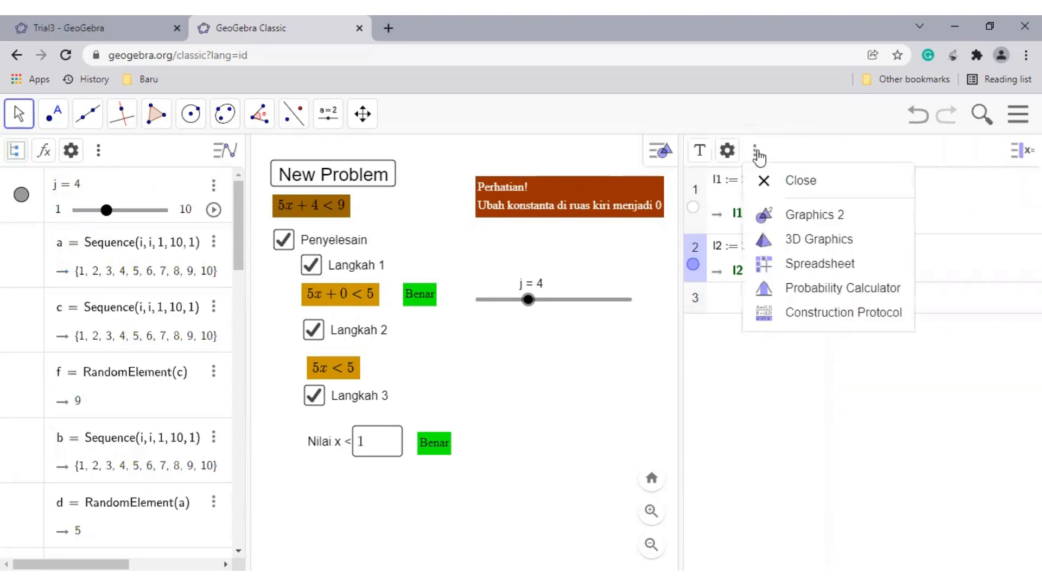
pyautogui.click(765, 180)
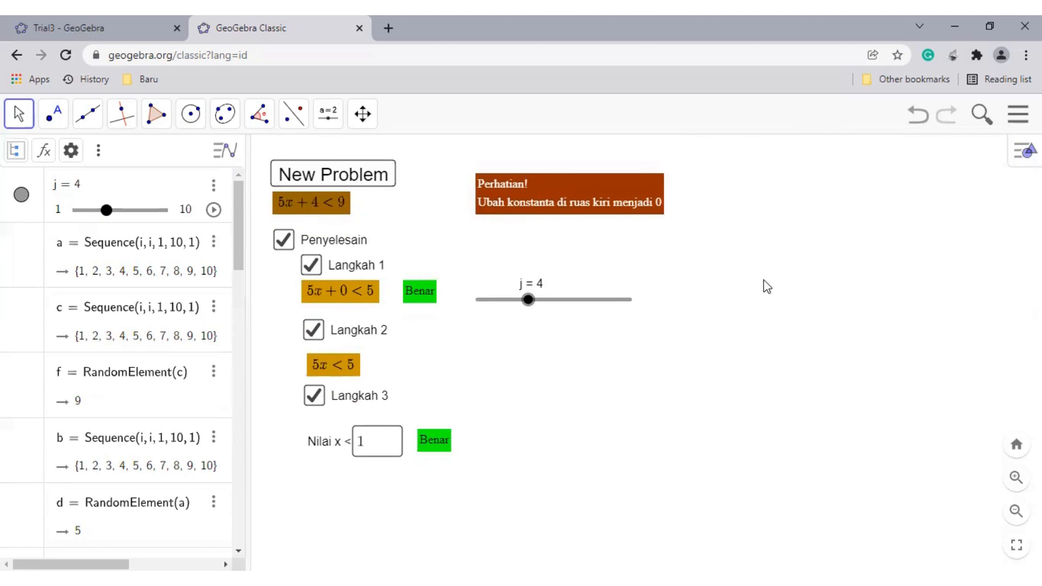
pyautogui.rightClick(325, 206)
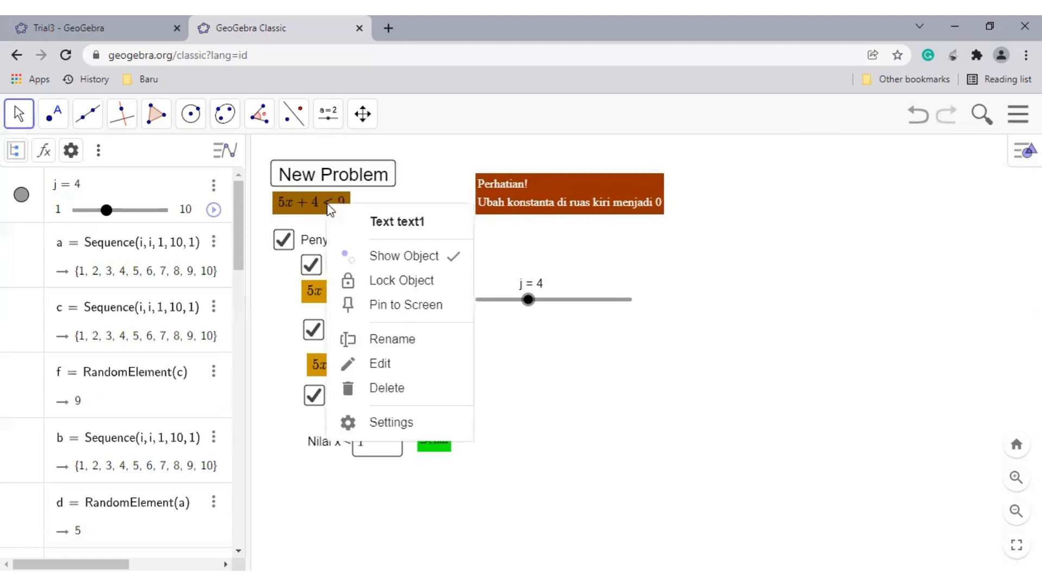
pyautogui.click(380, 366)
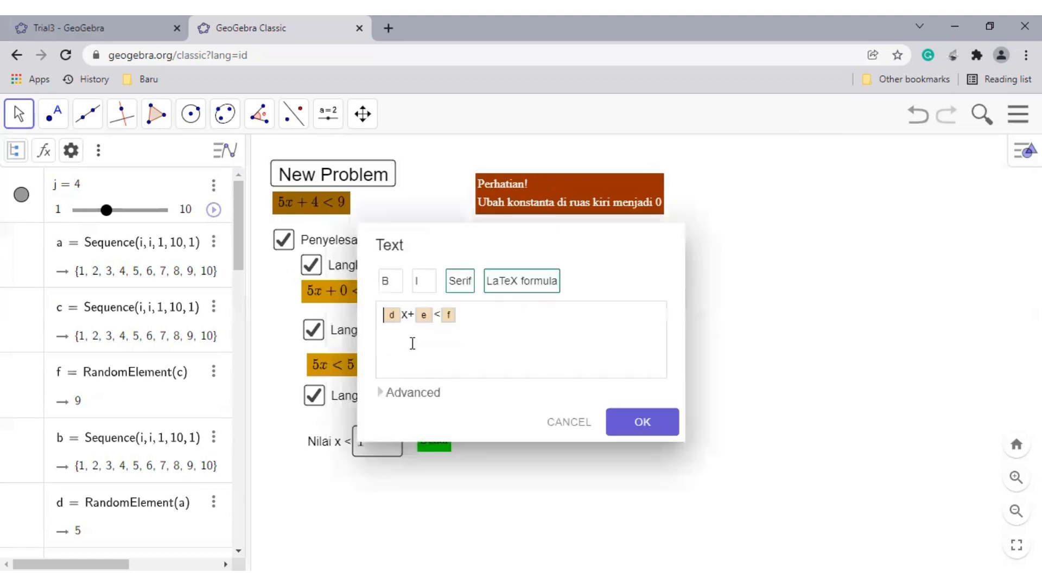
pyautogui.click(661, 422)
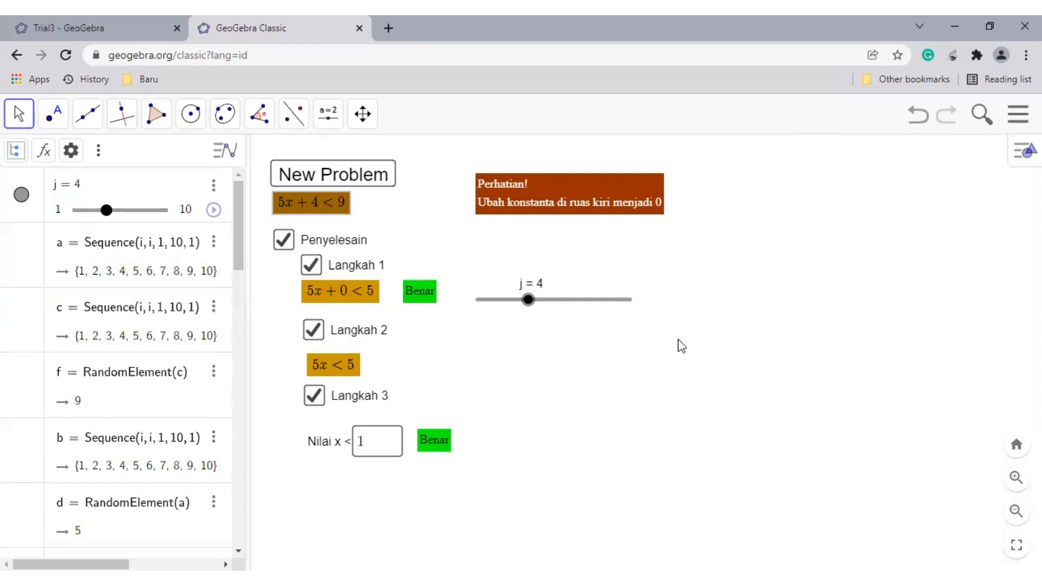
pyautogui.rightClick(728, 232)
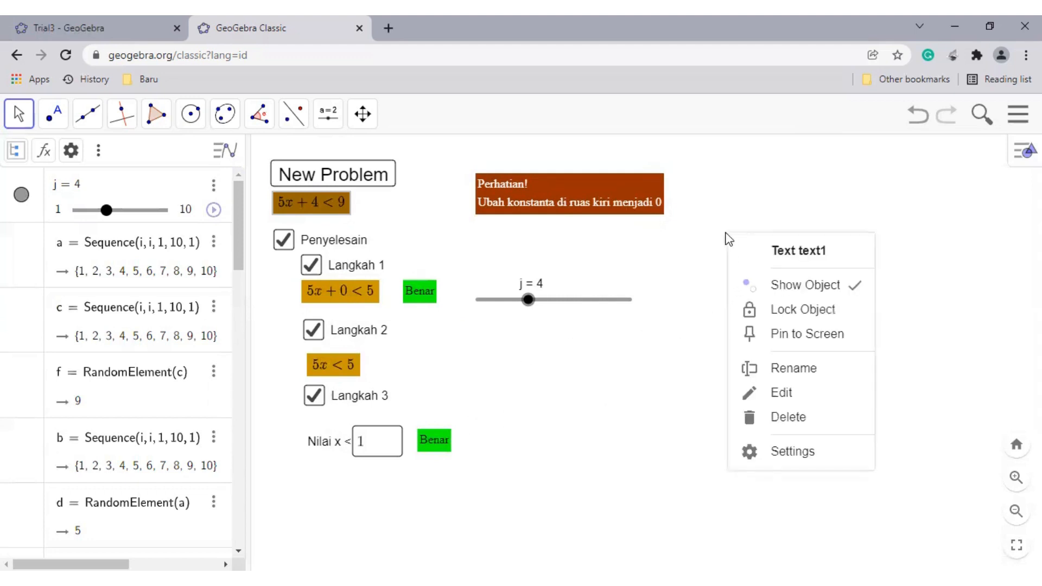
pyautogui.click(650, 426)
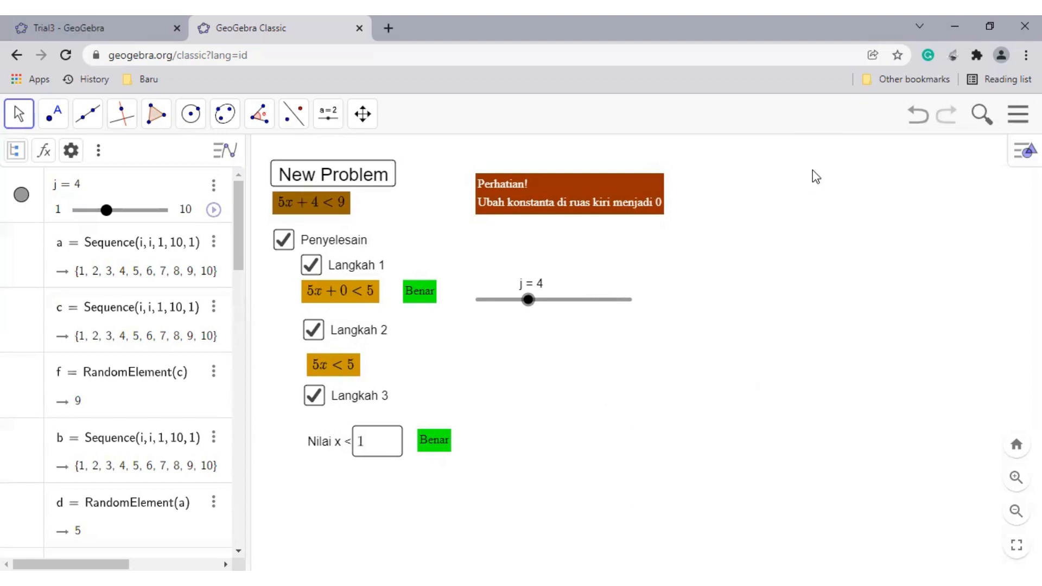
# - Activate the Move tool and open the settings of the Graphics view
pyautogui.click(18, 115)
pyautogui.click(54, 166)
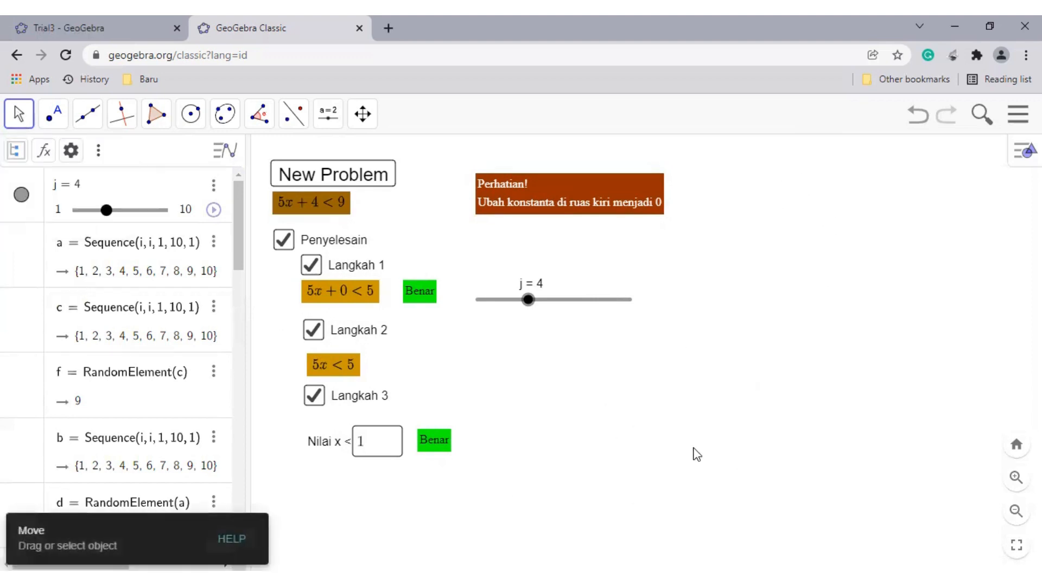
pyautogui.rightClick(944, 172)
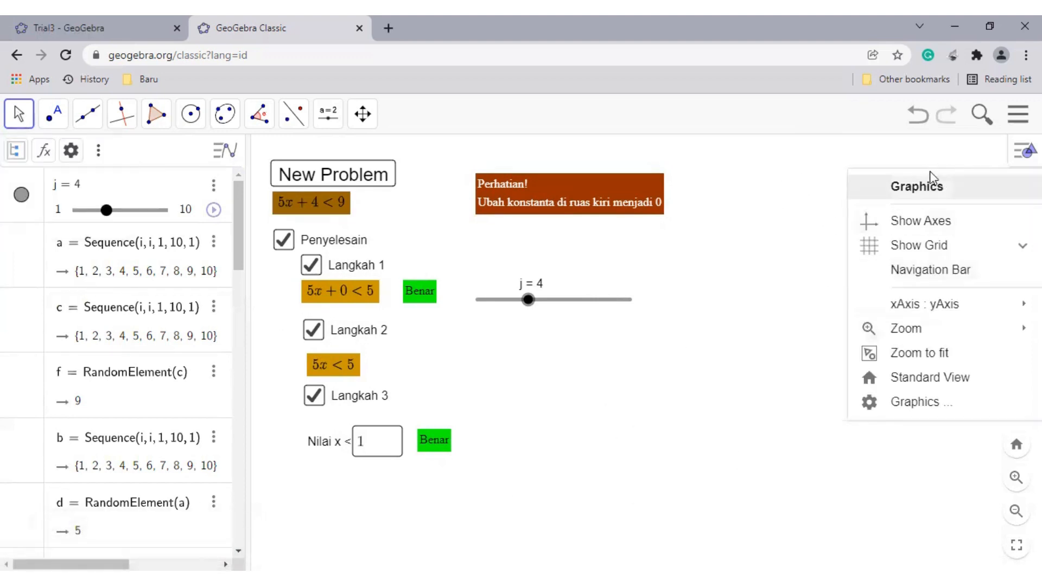
pyautogui.click(890, 406)
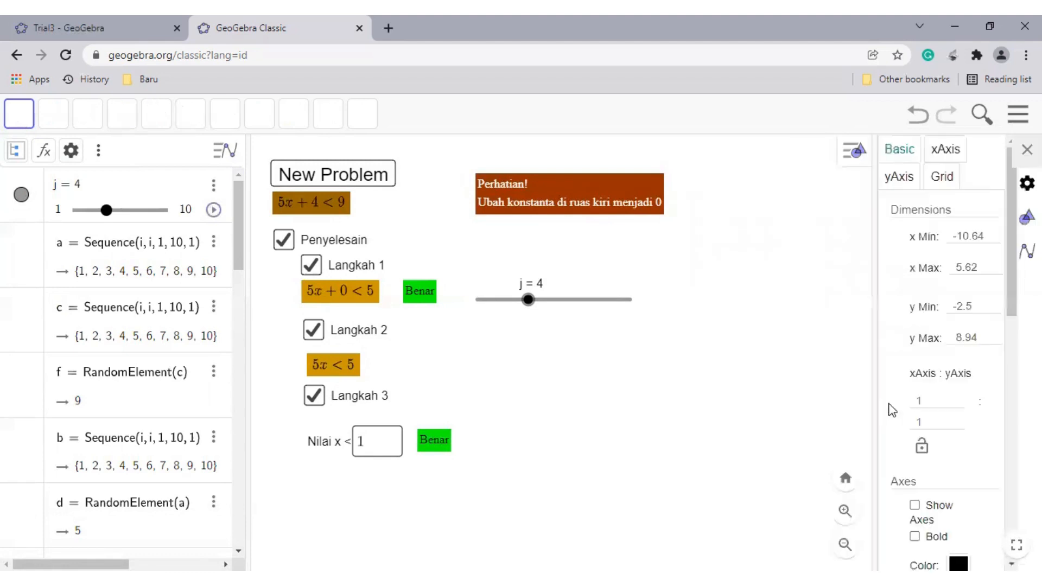
# - Try the standard view in the Graphics view and undo it
pyautogui.rightClick(743, 262)
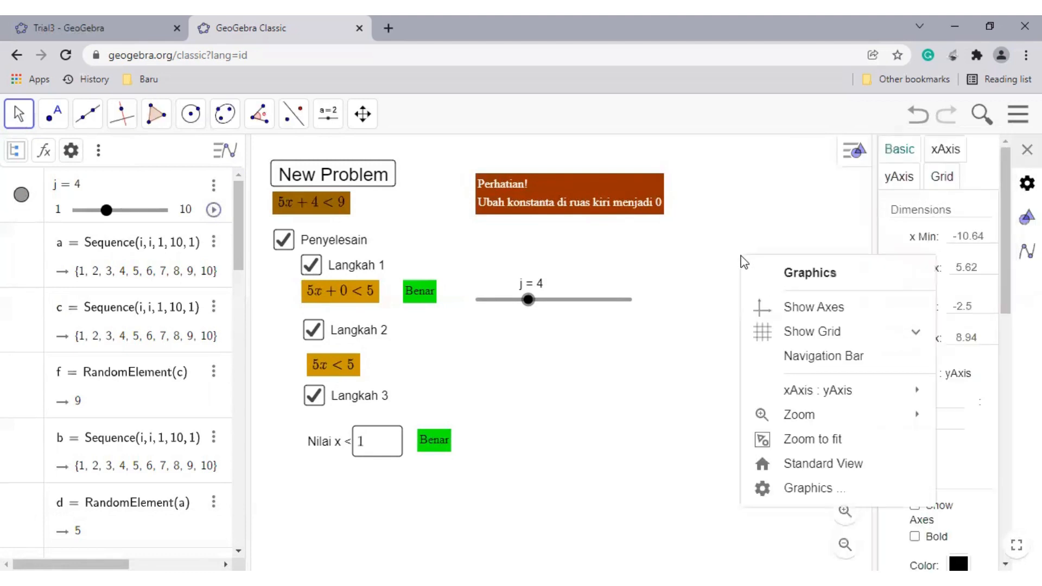
pyautogui.click(800, 465)
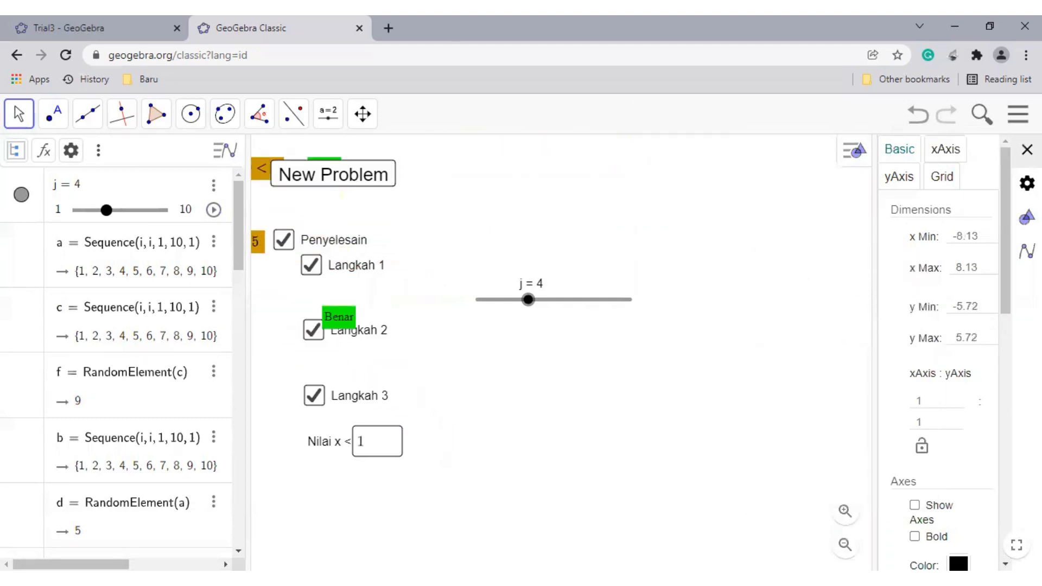
pyautogui.click(915, 115)
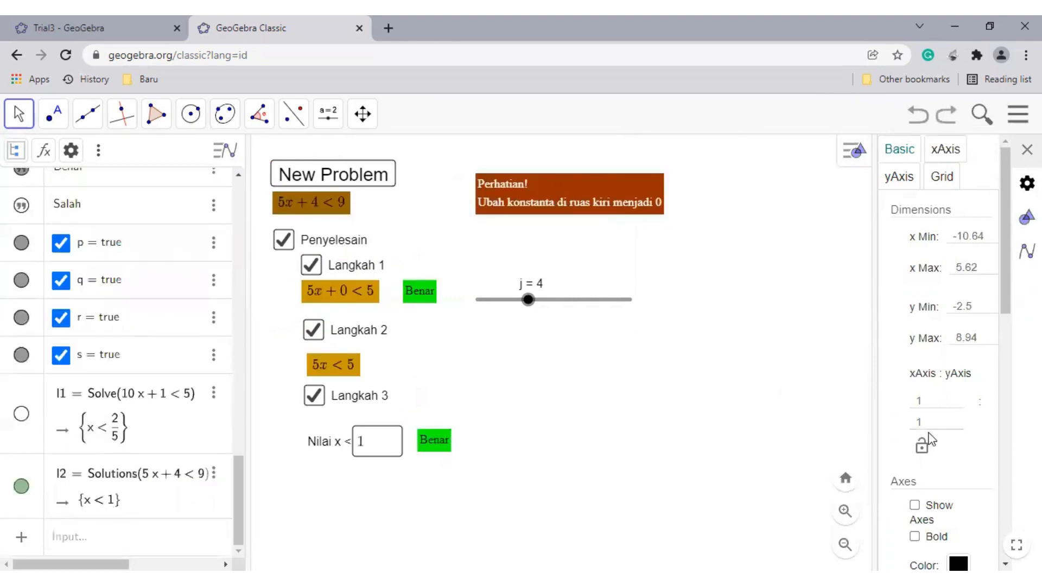
# - Widen the Graphics view settings and bring the Background Color option into view
pyautogui.rightClick(744, 251)
pyautogui.click(784, 484)
pyautogui.scroll(-5, 998, 322)
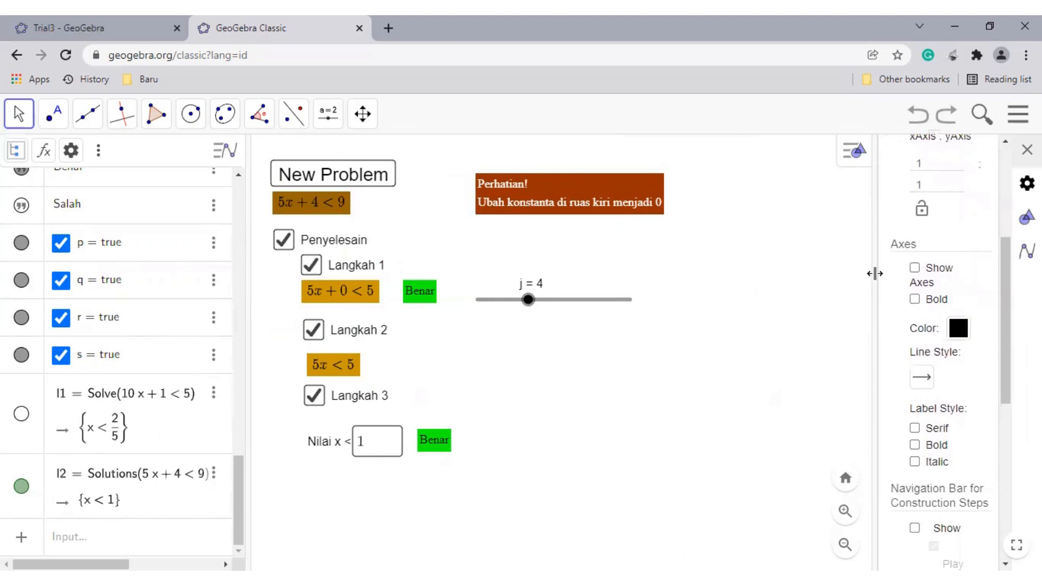
pyautogui.moveTo(875, 274); pyautogui.dragTo(751, 263)
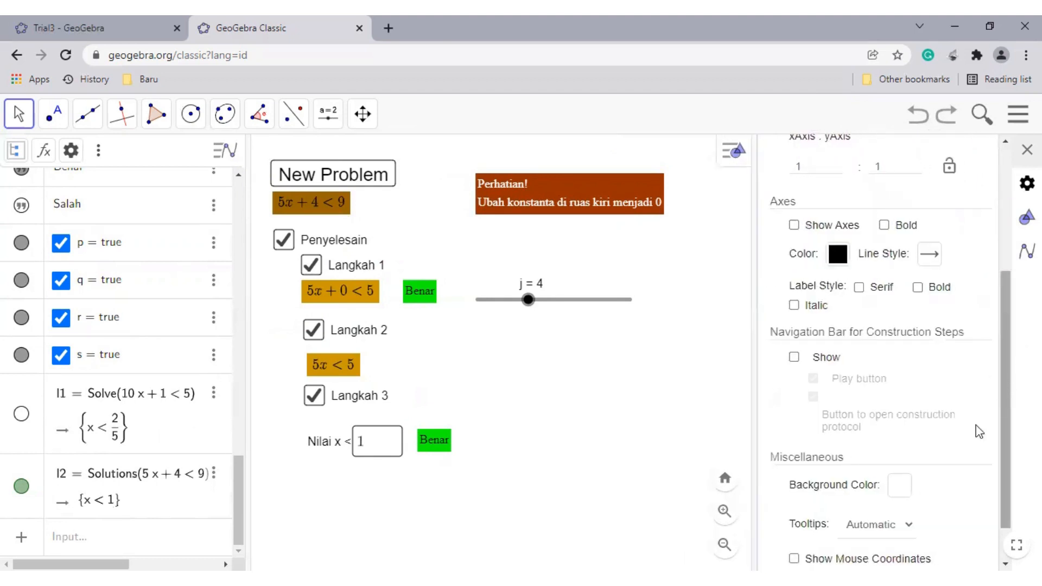
# - Set the background colour of the Graphics view to dark brown
pyautogui.click(898, 495)
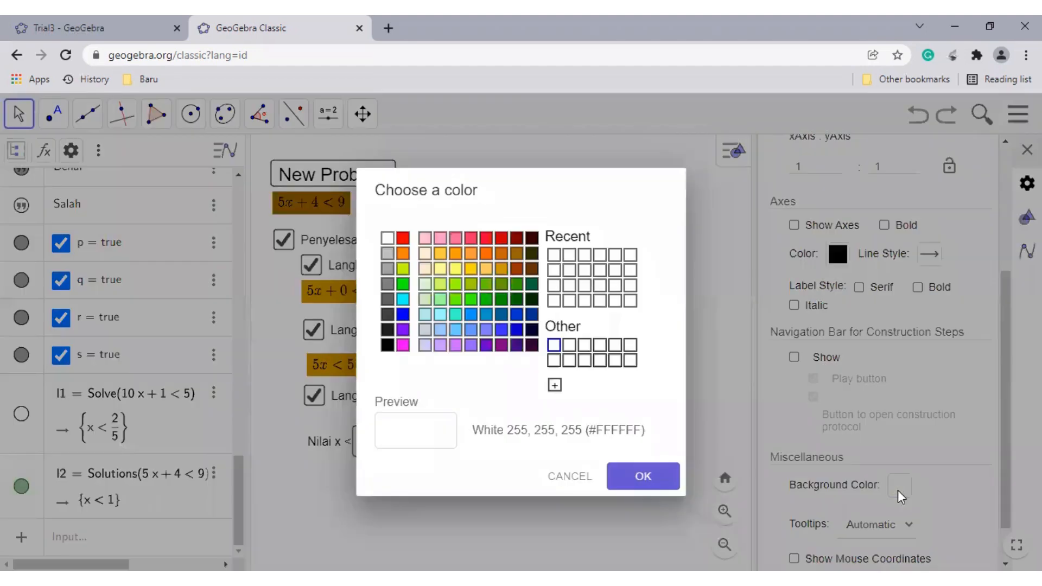
pyautogui.click(514, 256)
pyautogui.click(501, 268)
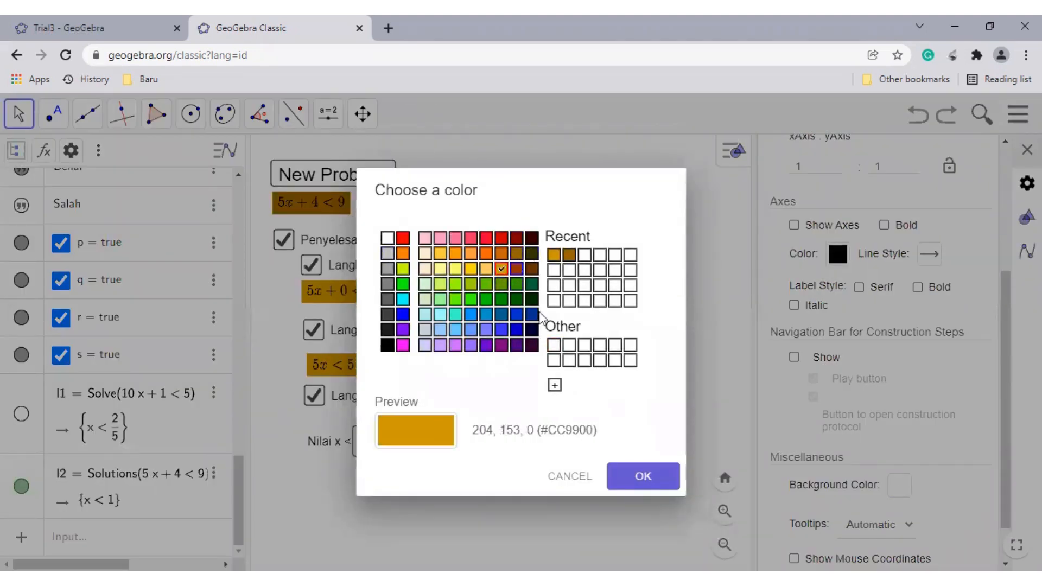
pyautogui.click(517, 253)
pyautogui.click(643, 476)
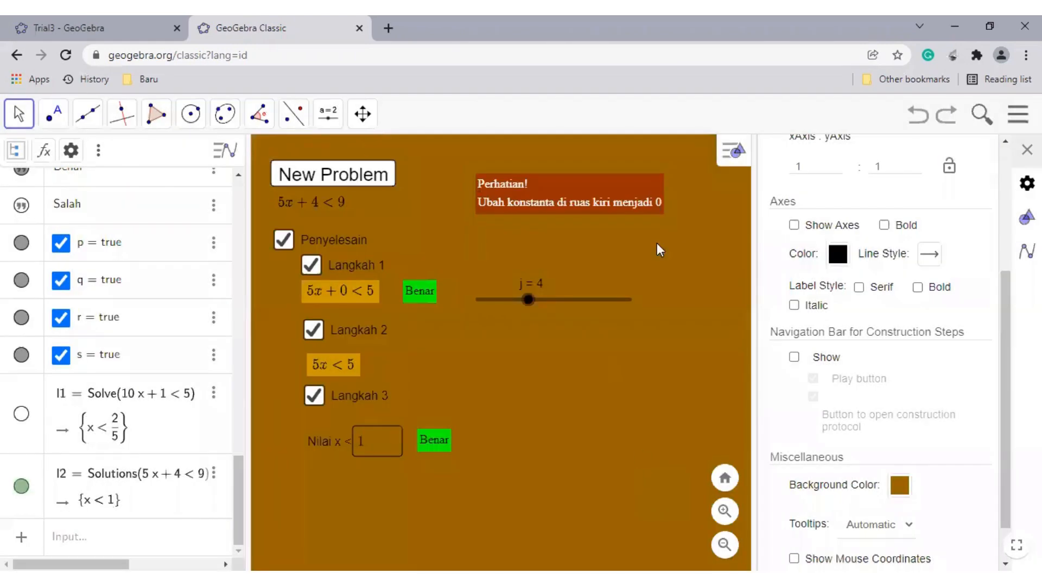
# - Set the background colour of the Graphics view to light orange #FFCC66 and close the settings
pyautogui.click(901, 485)
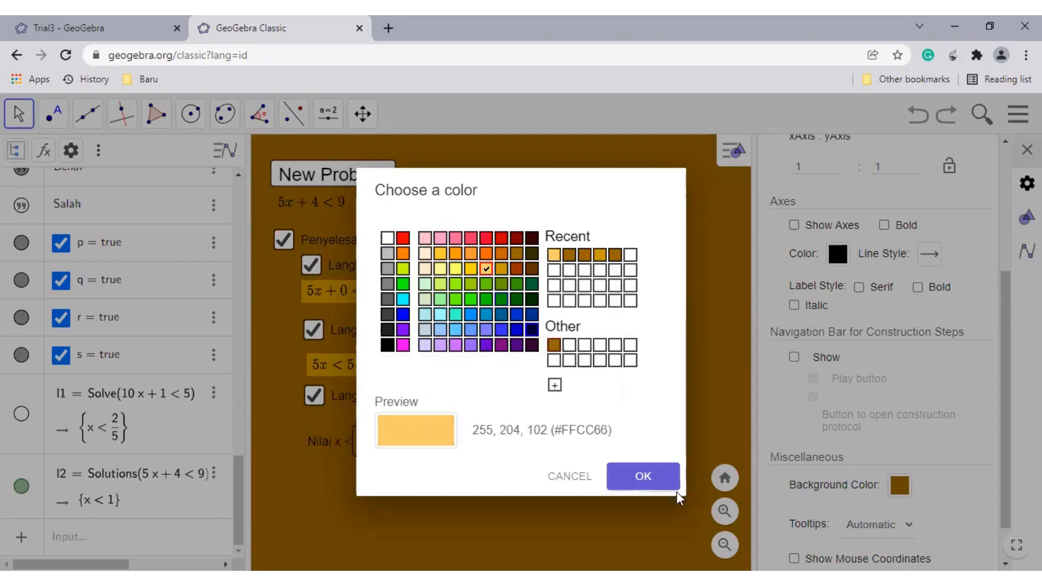
pyautogui.click(667, 479)
pyautogui.moveTo(678, 301)
pyautogui.mouseDown()
pyautogui.moveTo(654, 348)
pyautogui.moveTo(646, 319)
pyautogui.moveTo(672, 330)
pyautogui.moveTo(676, 309)
pyautogui.mouseUp()
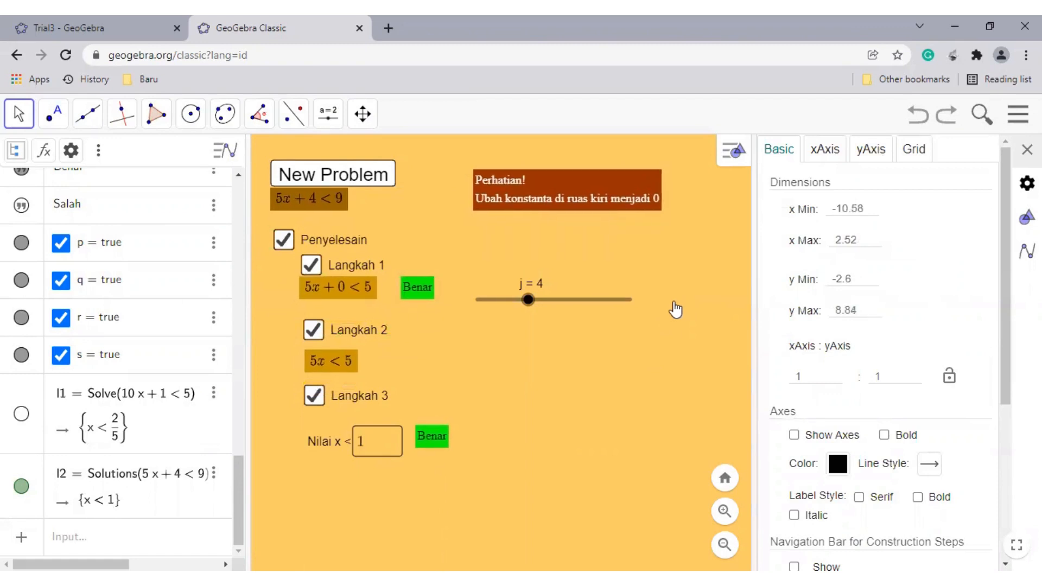
pyautogui.click(1027, 149)
pyautogui.rightClick(732, 245)
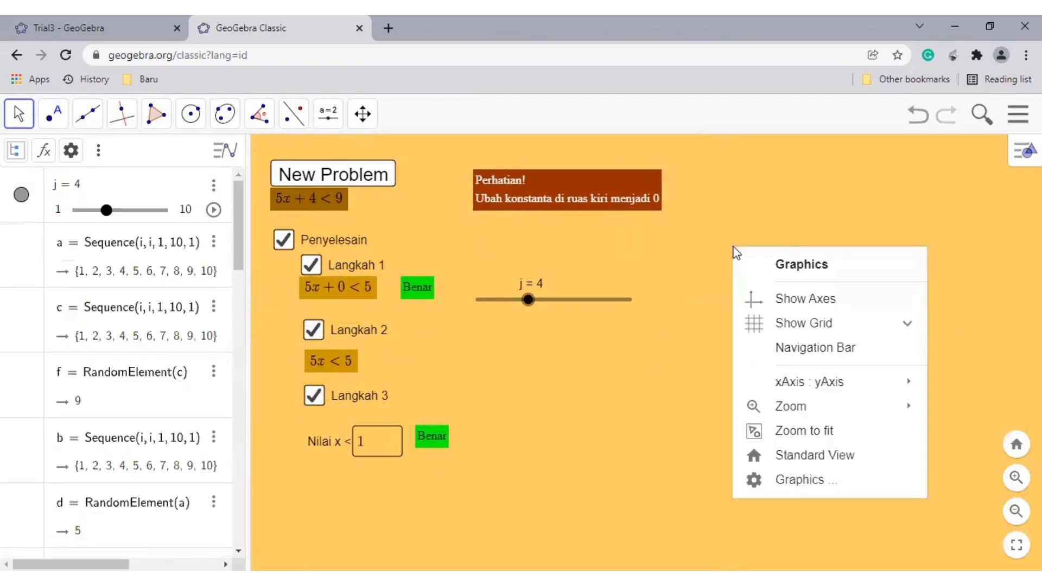
pyautogui.click(798, 484)
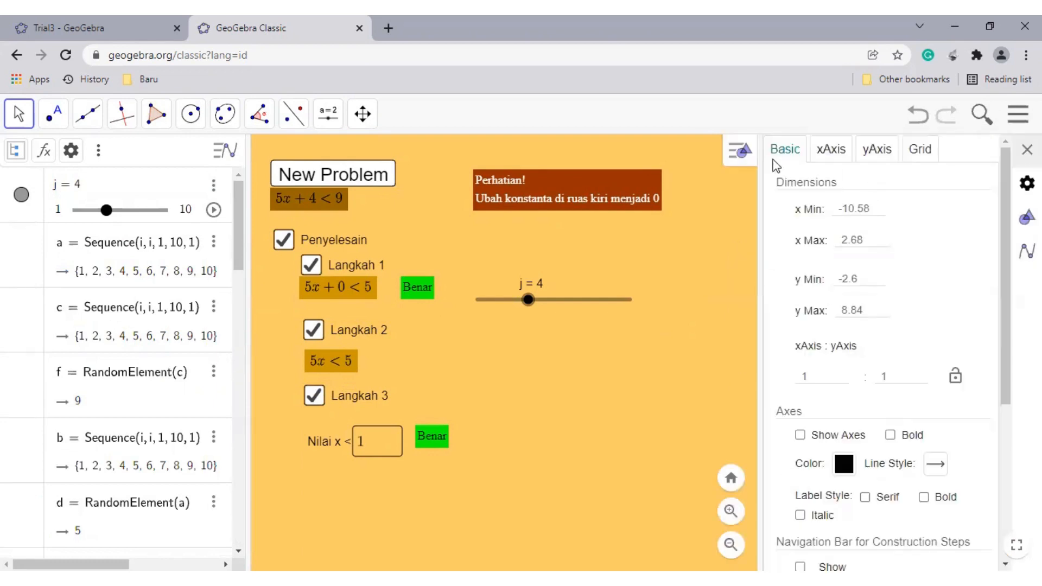
pyautogui.moveTo(1010, 302); pyautogui.dragTo(1007, 458)
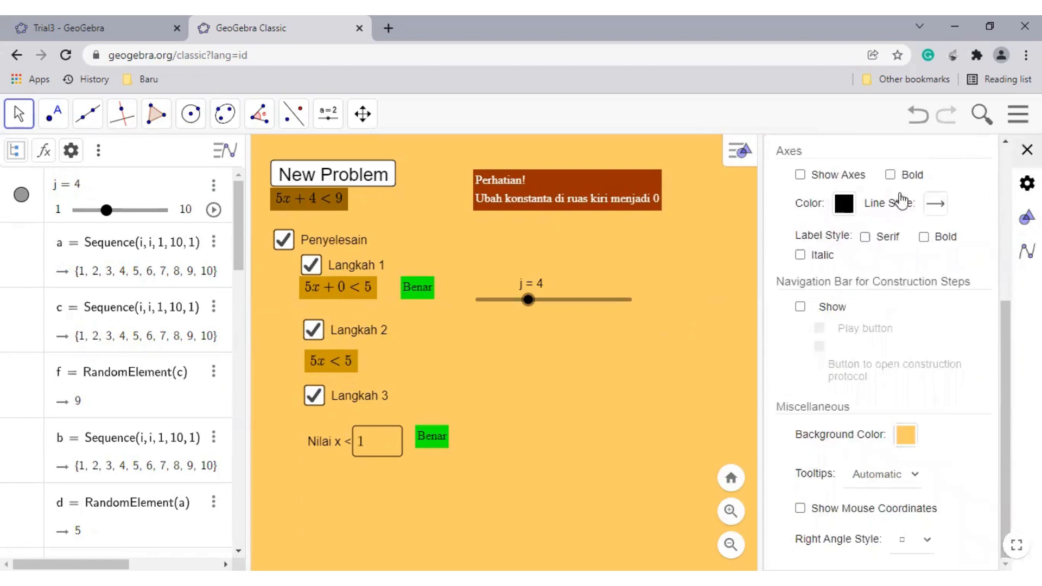
pyautogui.click(727, 236)
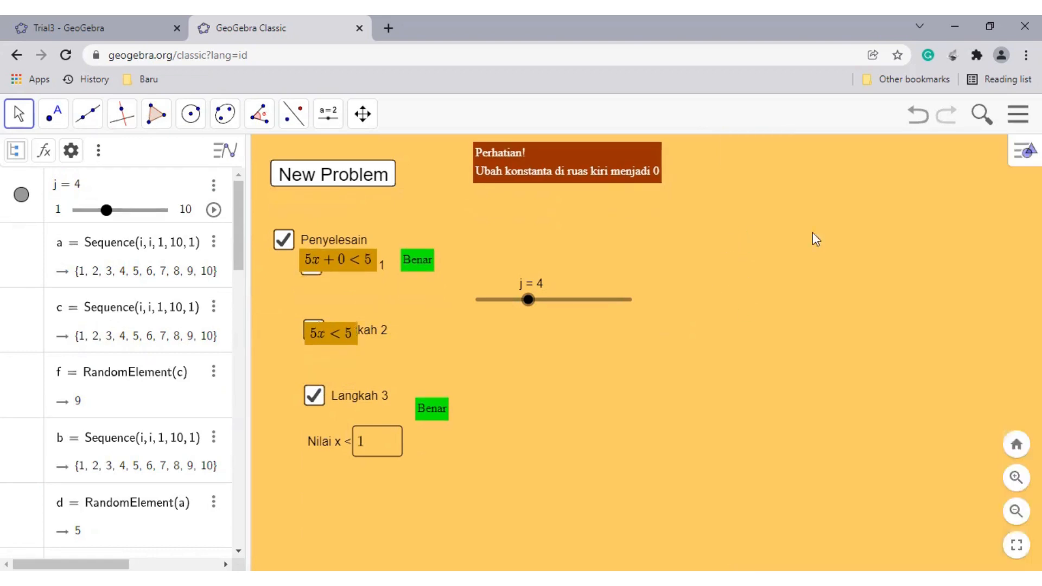